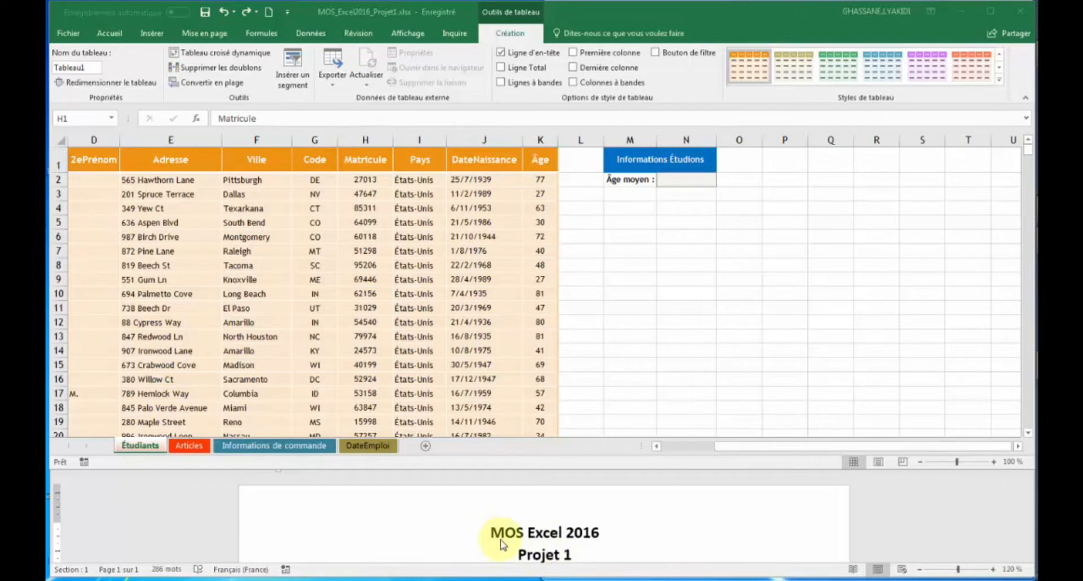
- Consult the Tache1 instructions in the Word document and turn on banded rows for the table on the Étudiants sheet in Excel
{"action": "left_click", "coordinate": [615, 546]}
{"action": "scroll", "coordinate": [615, 542], "scroll_direction": "down", "scroll_amount": 5}
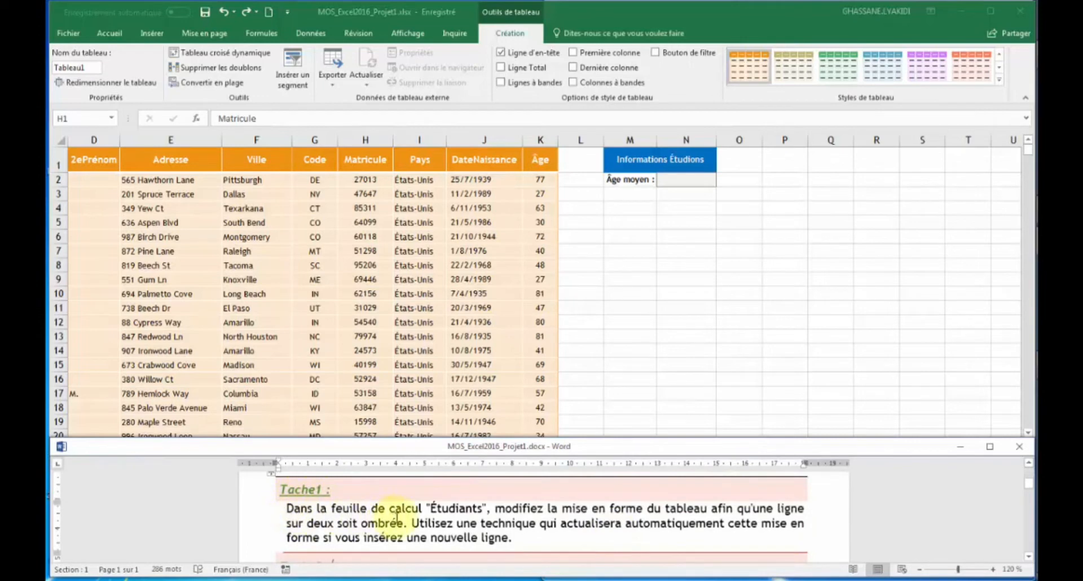
{"action": "left_click", "coordinate": [243, 320]}
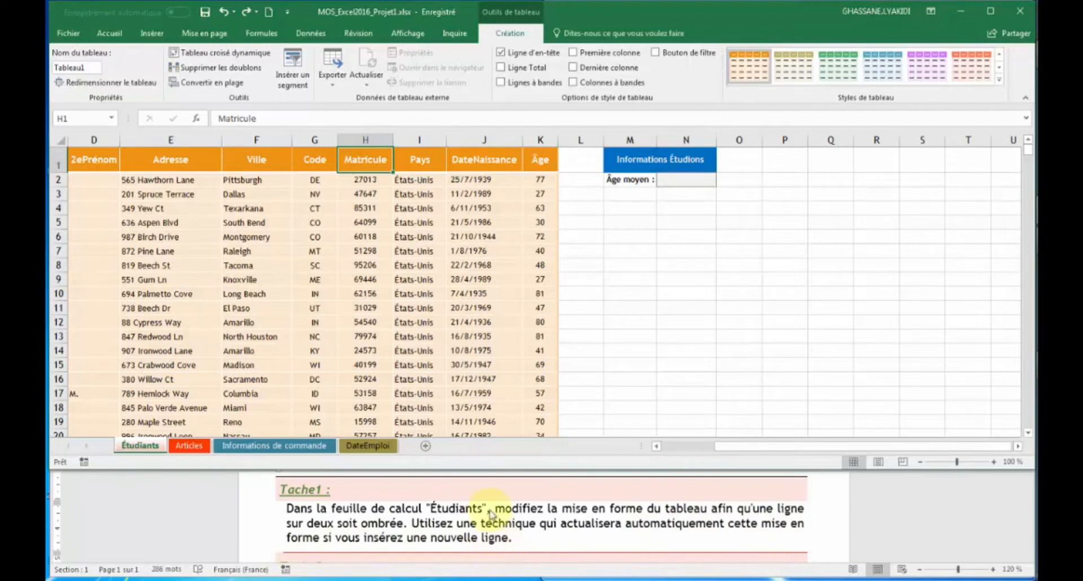
{"action": "left_click", "coordinate": [353, 220]}
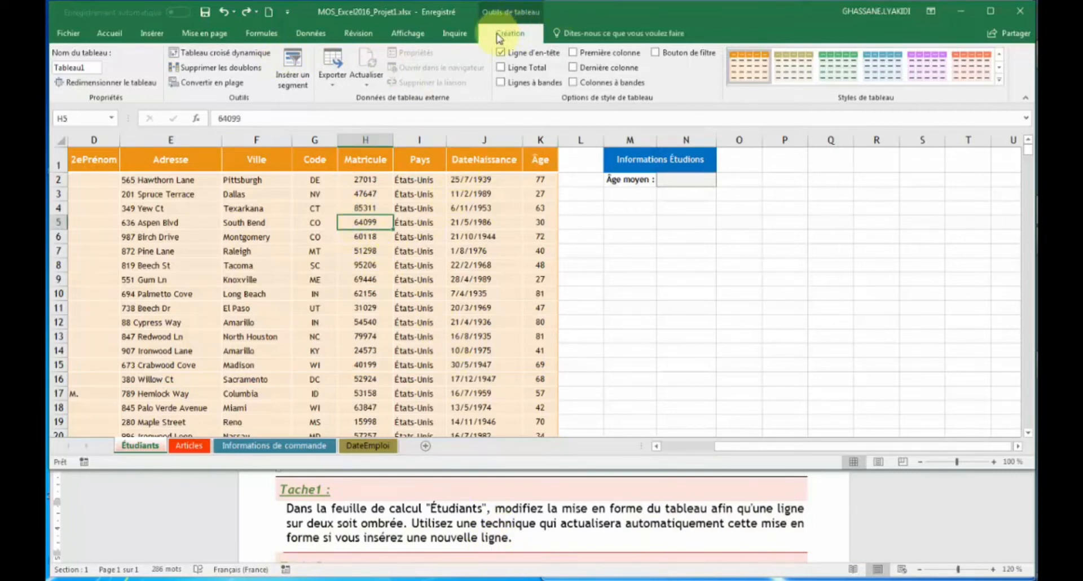
{"action": "left_click", "coordinate": [500, 87]}
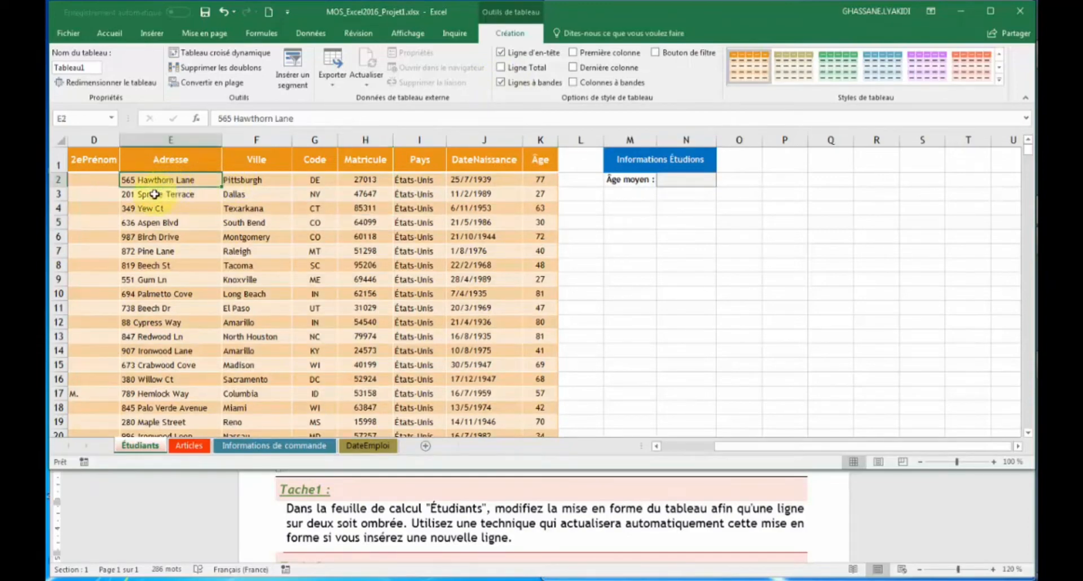
- Insert a blank row above row 3 to test the banded formatting, and delete that row again
{"action": "left_click", "coordinate": [57, 195]}
{"action": "right_click", "coordinate": [57, 195]}
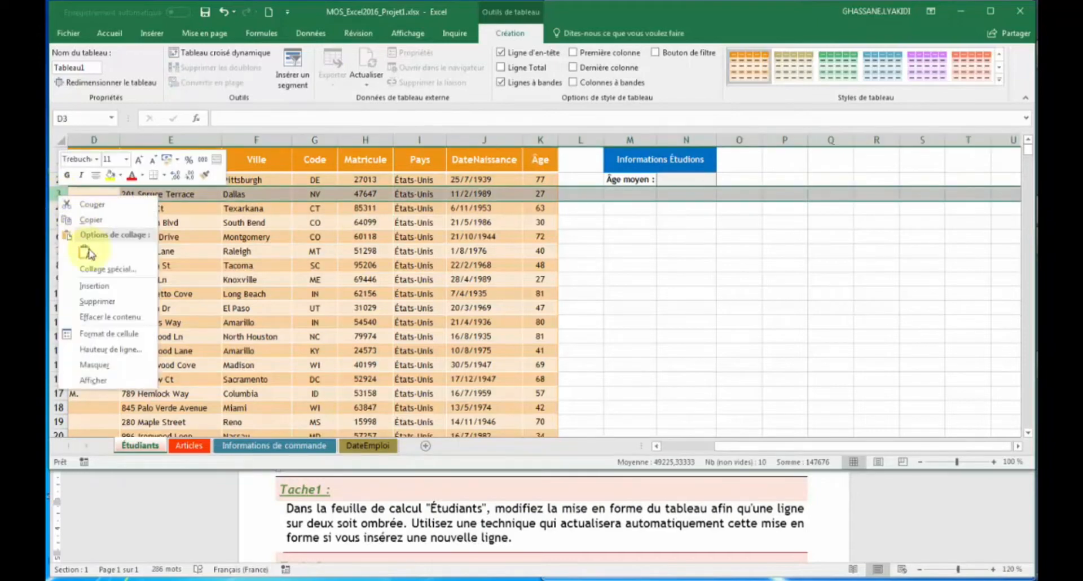
{"action": "left_click", "coordinate": [105, 271]}
{"action": "left_click", "coordinate": [151, 196]}
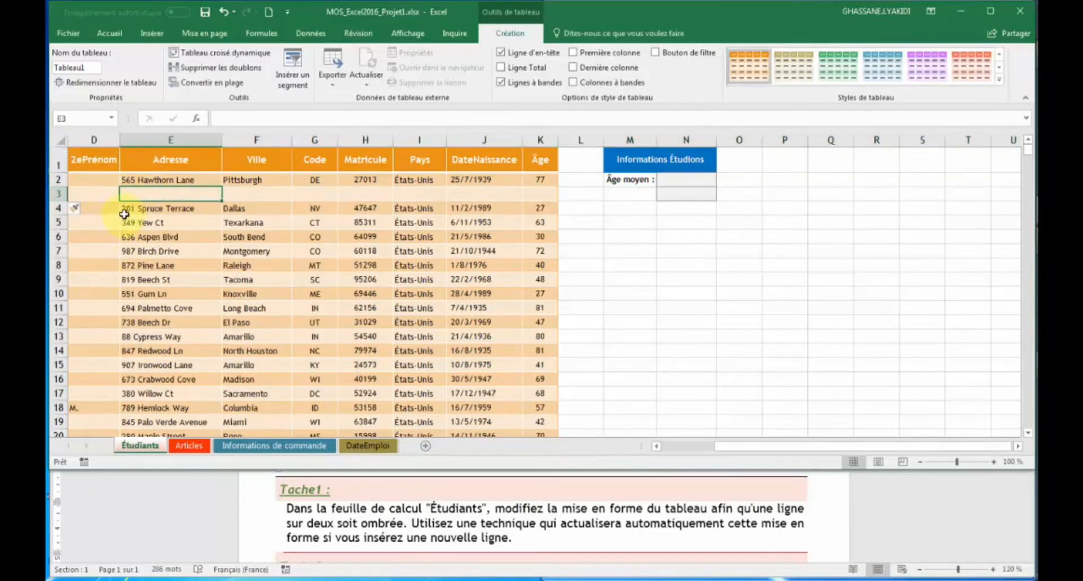
{"action": "right_click", "coordinate": [57, 194]}
{"action": "left_click", "coordinate": [93, 296]}
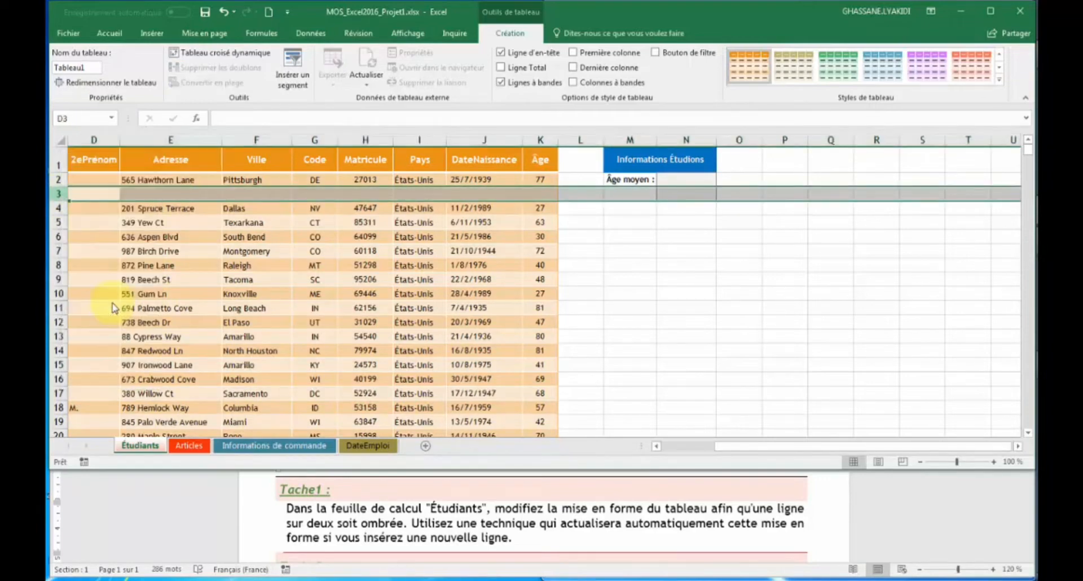
- Switch to the Word document and read the Tache2 instructions on sorting the Étudiants table by Pays
{"action": "left_click", "coordinate": [559, 503]}
{"action": "scroll", "coordinate": [516, 528], "scroll_direction": "down", "scroll_amount": 3}
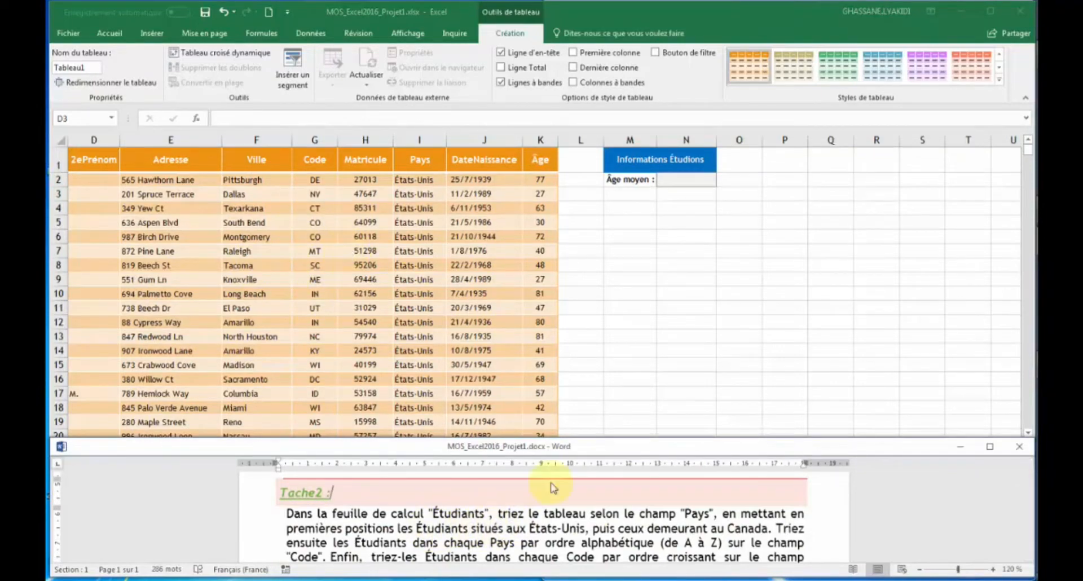
{"action": "triple_click", "coordinate": [695, 514]}
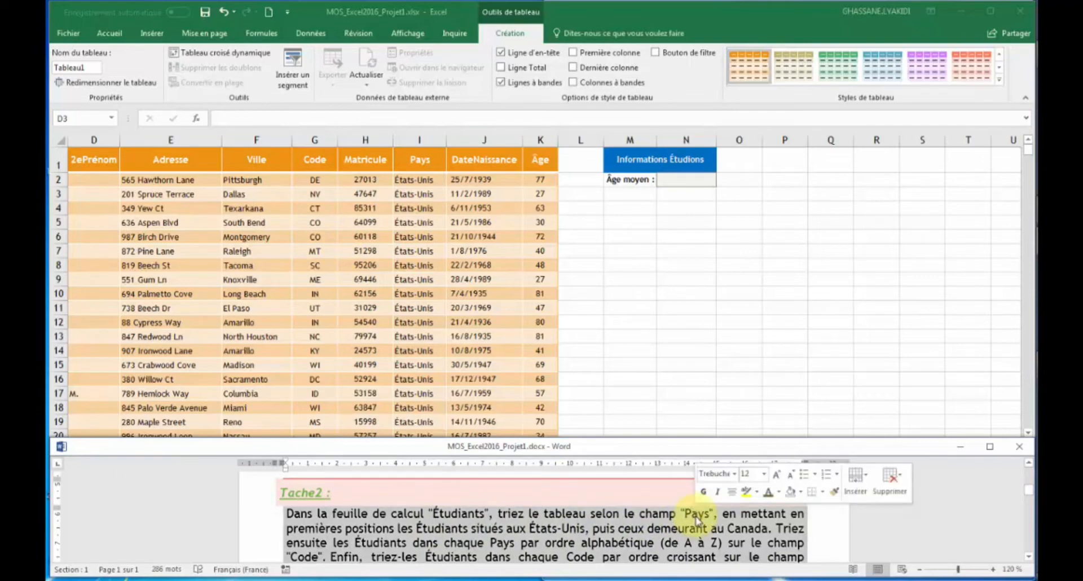
{"action": "left_click", "coordinate": [697, 518]}
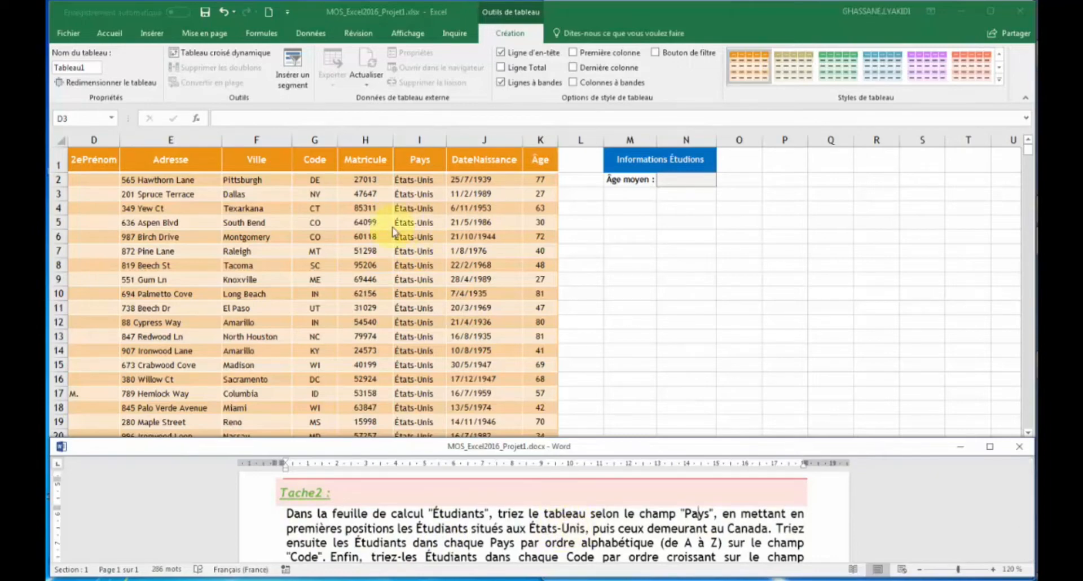
- Examine the country values in the Pays column of the Étudiants table in Excel
{"action": "left_click", "coordinate": [419, 190]}
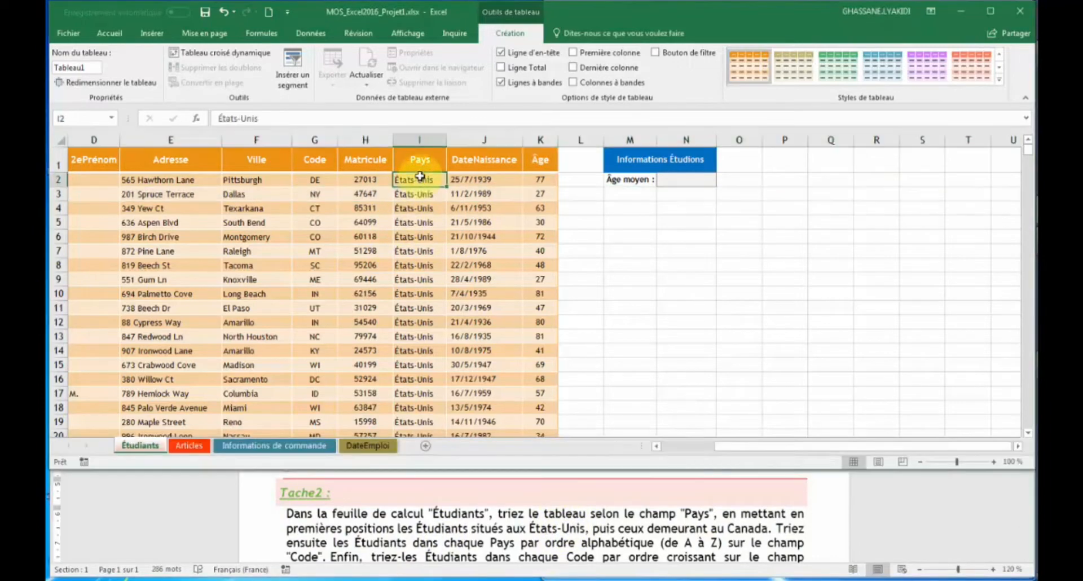
{"action": "left_click", "coordinate": [415, 179]}
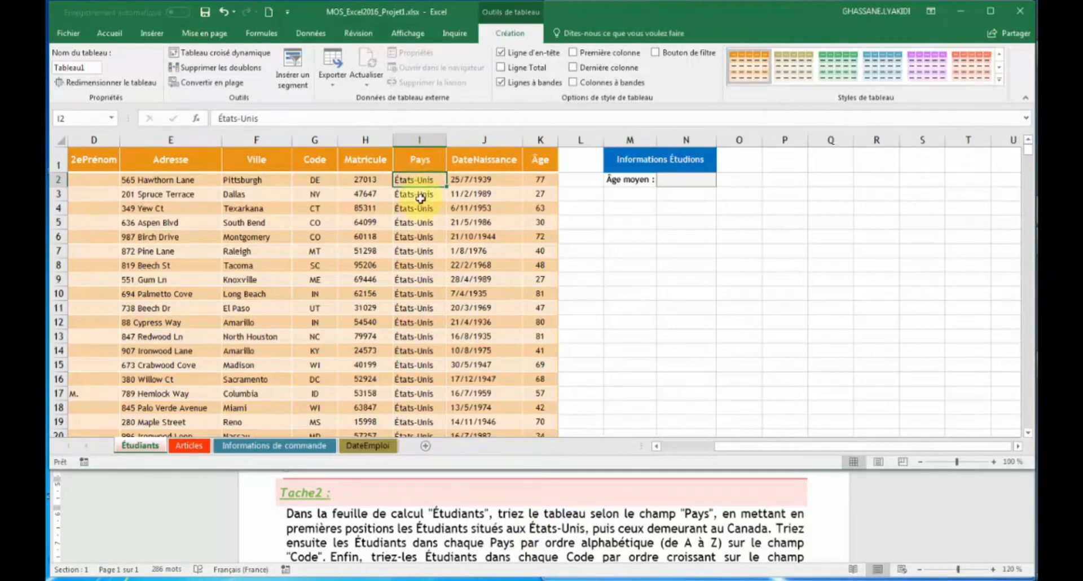
{"action": "left_click", "coordinate": [419, 139]}
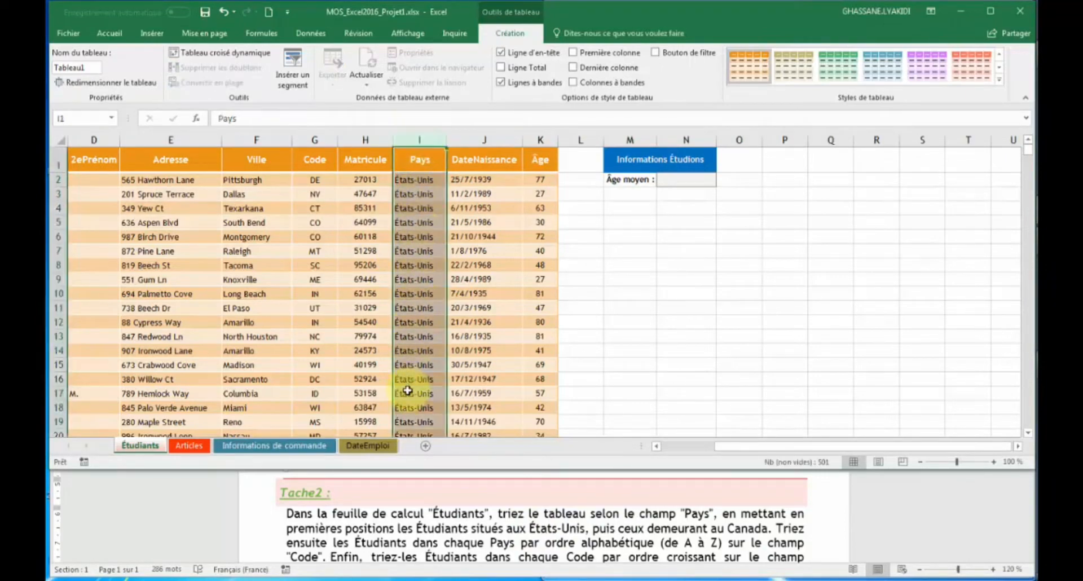
{"action": "scroll", "coordinate": [418, 327], "scroll_direction": "down", "scroll_amount": 6}
{"action": "scroll", "coordinate": [418, 327], "scroll_direction": "down", "scroll_amount": 15}
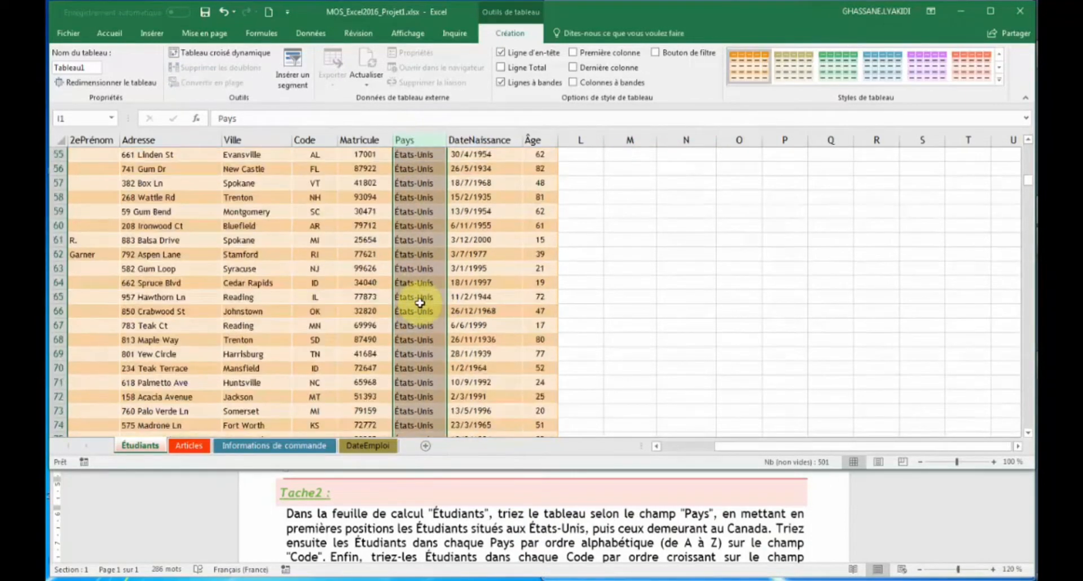
{"action": "scroll", "coordinate": [419, 303], "scroll_direction": "down", "scroll_amount": 14}
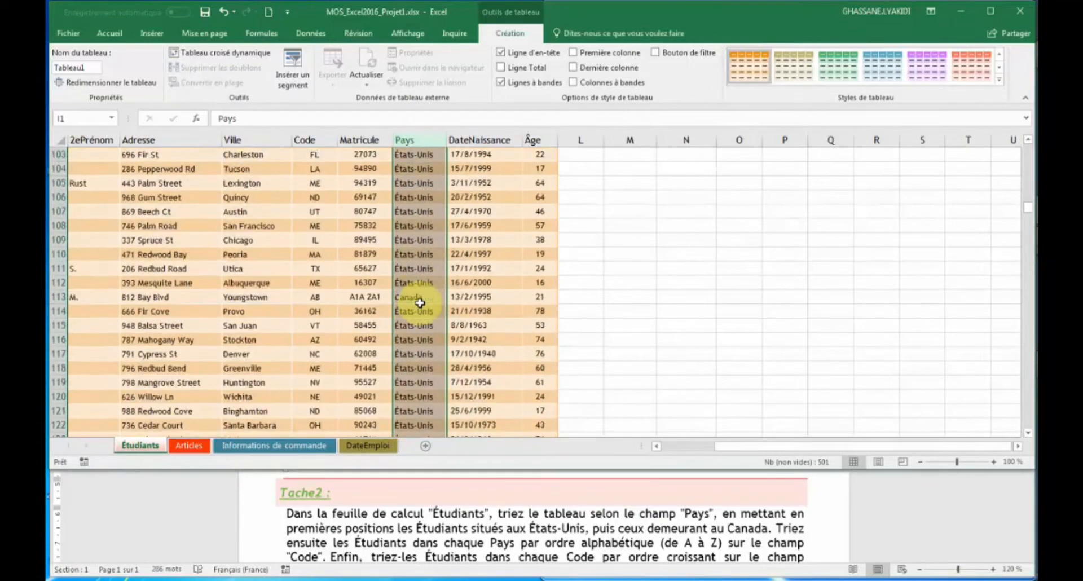
{"action": "left_click", "coordinate": [419, 261]}
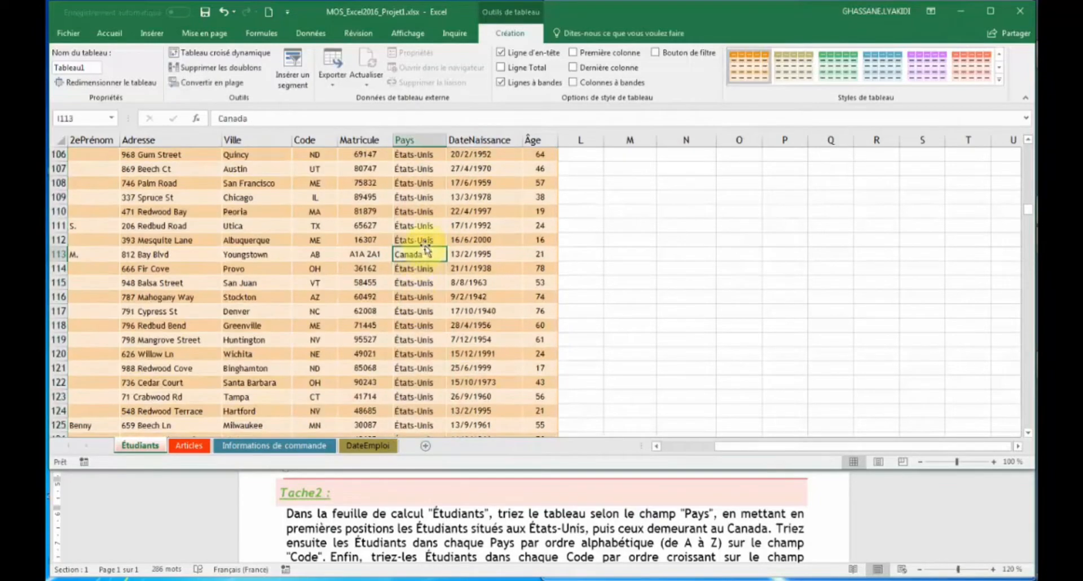
{"action": "left_click", "coordinate": [423, 138]}
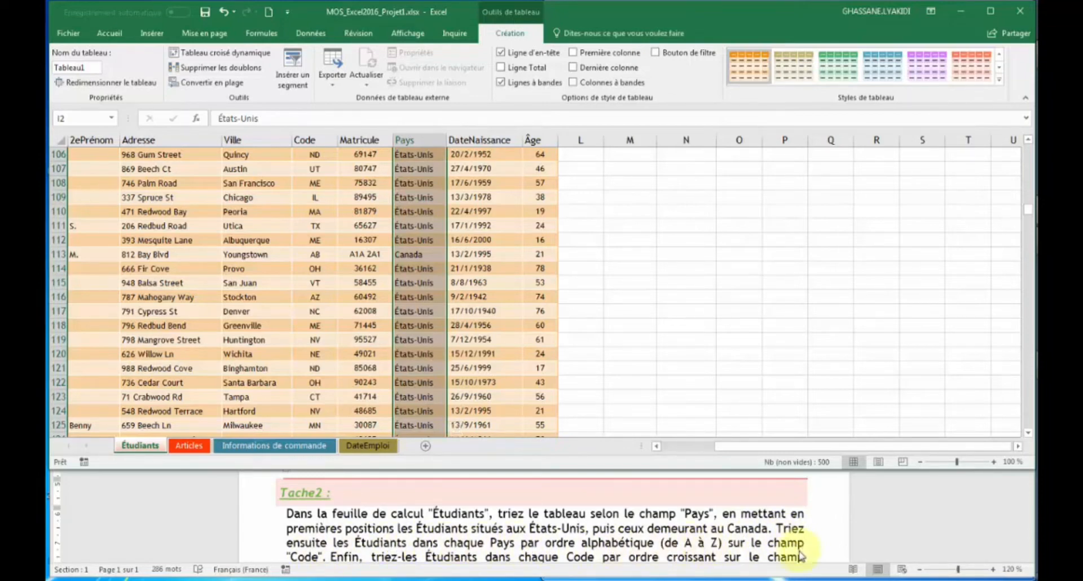
- Read the rest of the Tache2 instructions in Word and return to the first Pays entry in the Excel table
{"action": "left_click", "coordinate": [434, 544]}
{"action": "scroll", "coordinate": [428, 539], "scroll_direction": "down", "scroll_amount": 1}
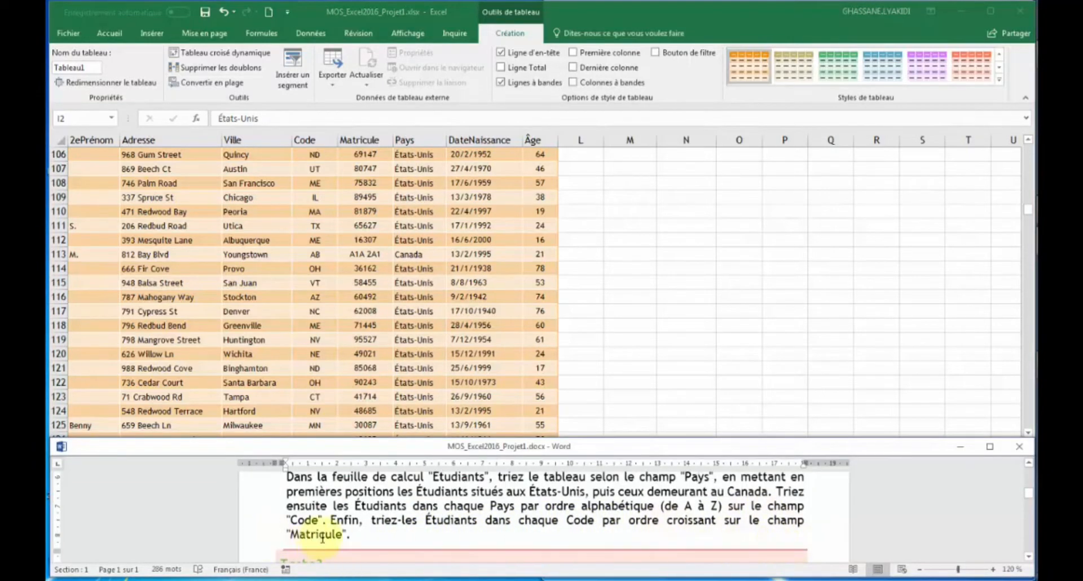
{"action": "left_click", "coordinate": [385, 348]}
{"action": "scroll", "coordinate": [384, 348], "scroll_direction": "up", "scroll_amount": 20}
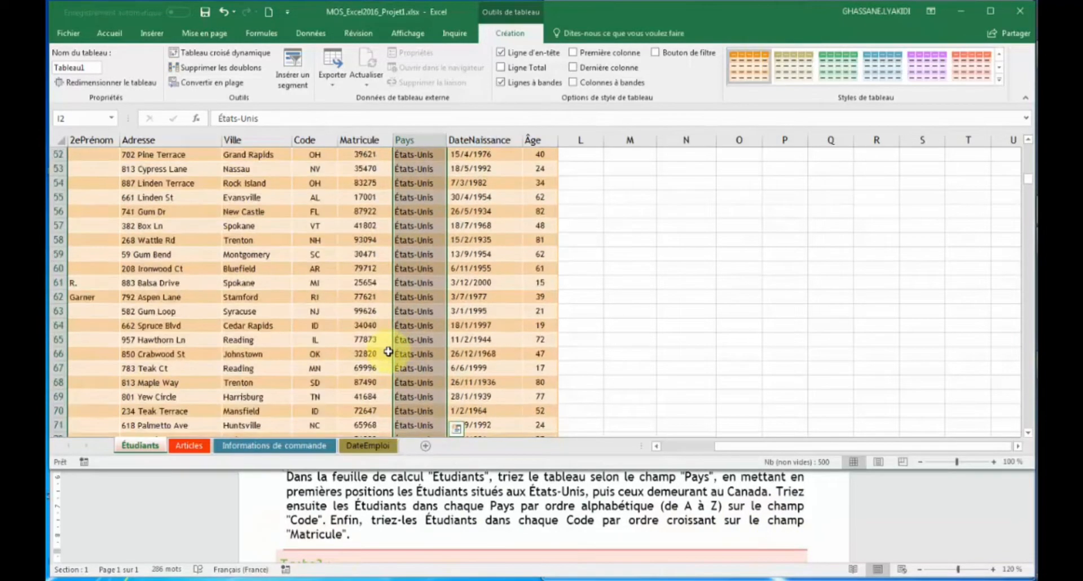
{"action": "scroll", "coordinate": [436, 169], "scroll_direction": "up", "scroll_amount": 8}
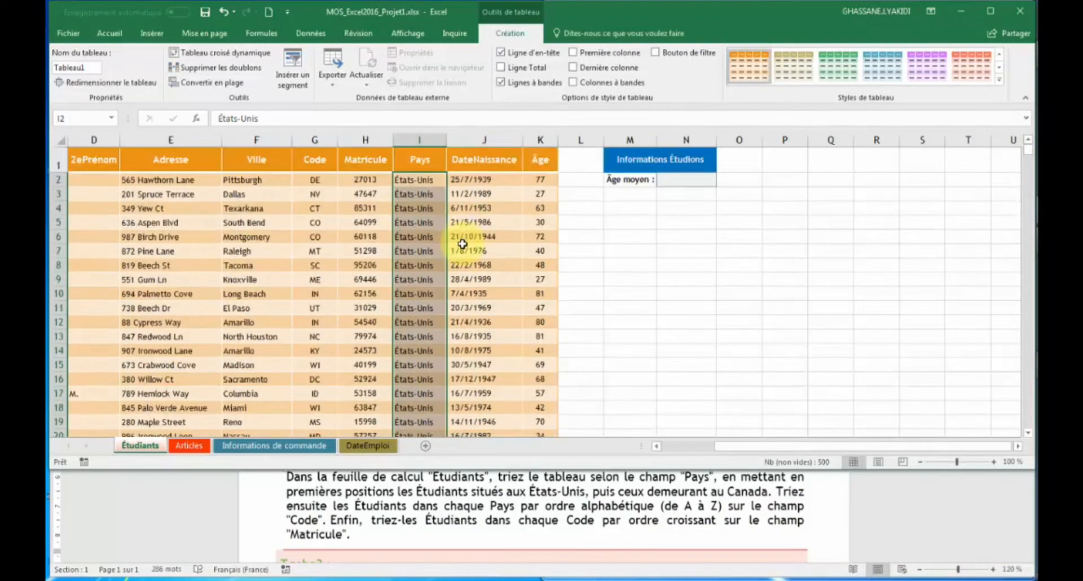
{"action": "left_click", "coordinate": [419, 181]}
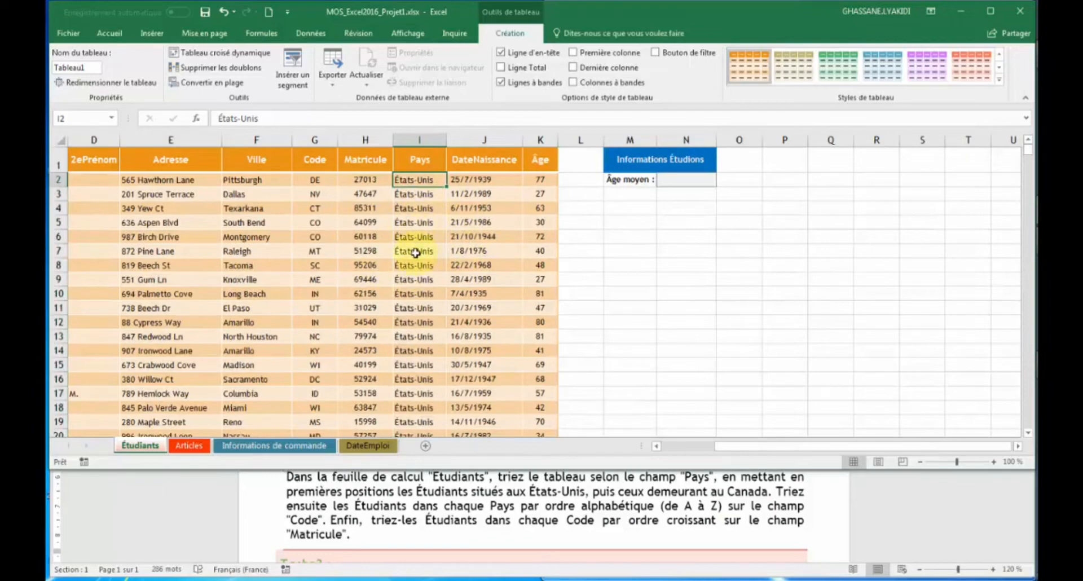
{"action": "left_click", "coordinate": [352, 212]}
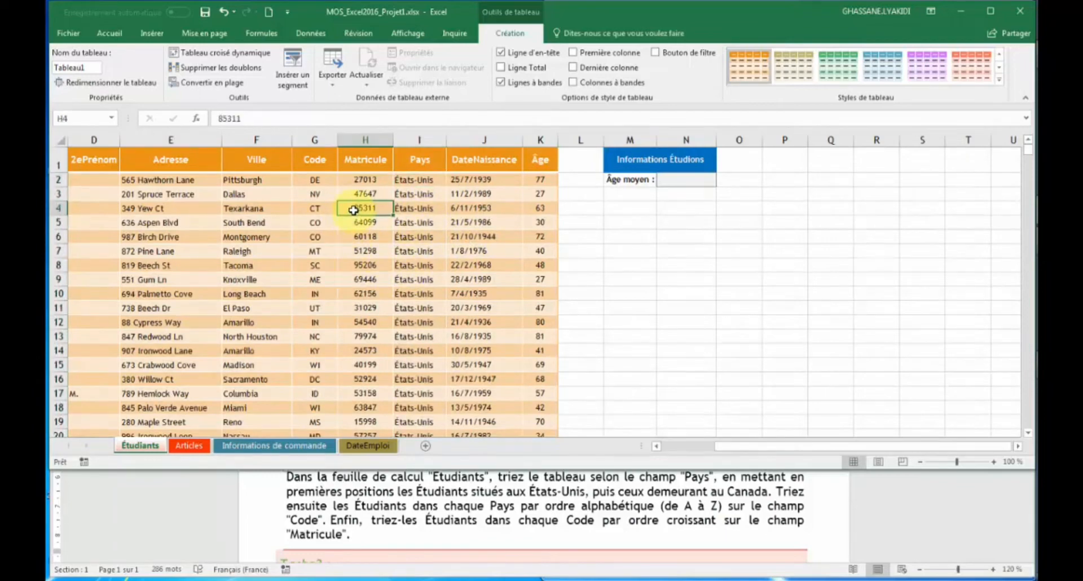
{"action": "right_click", "coordinate": [356, 214]}
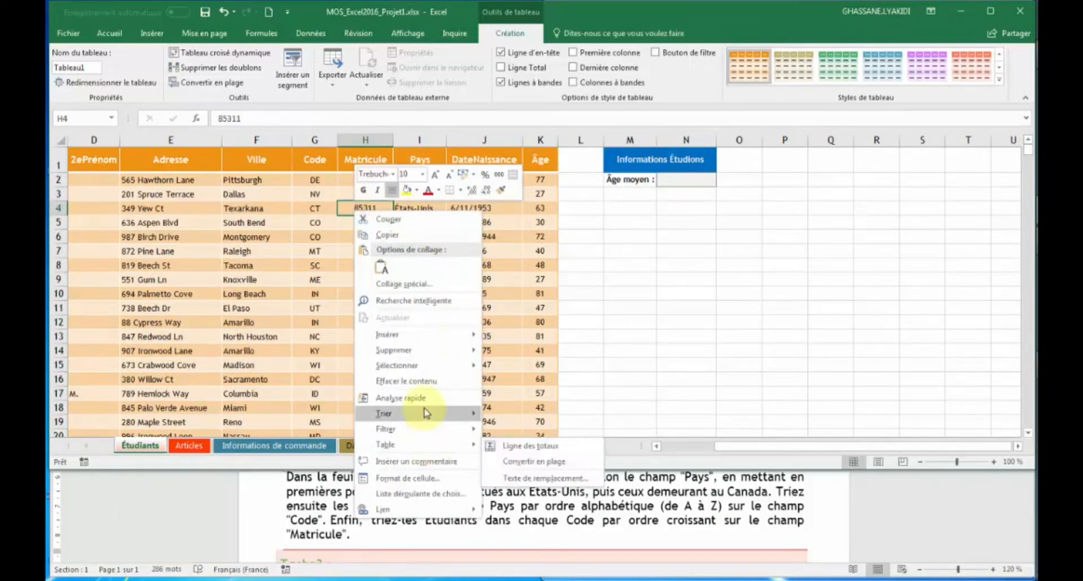
{"action": "mouse_move", "coordinate": [417, 413]}
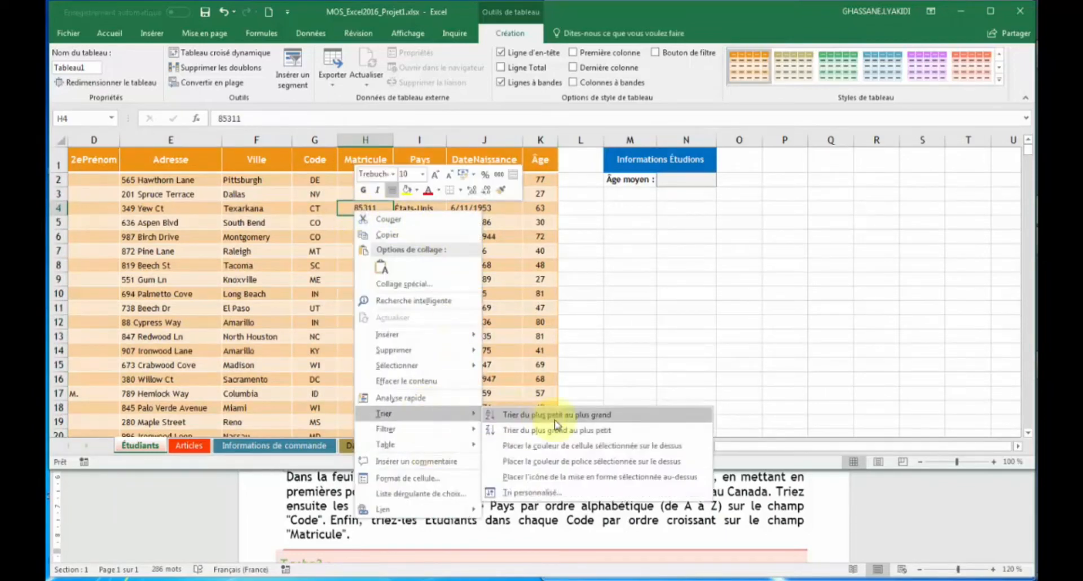
{"action": "left_click", "coordinate": [532, 493]}
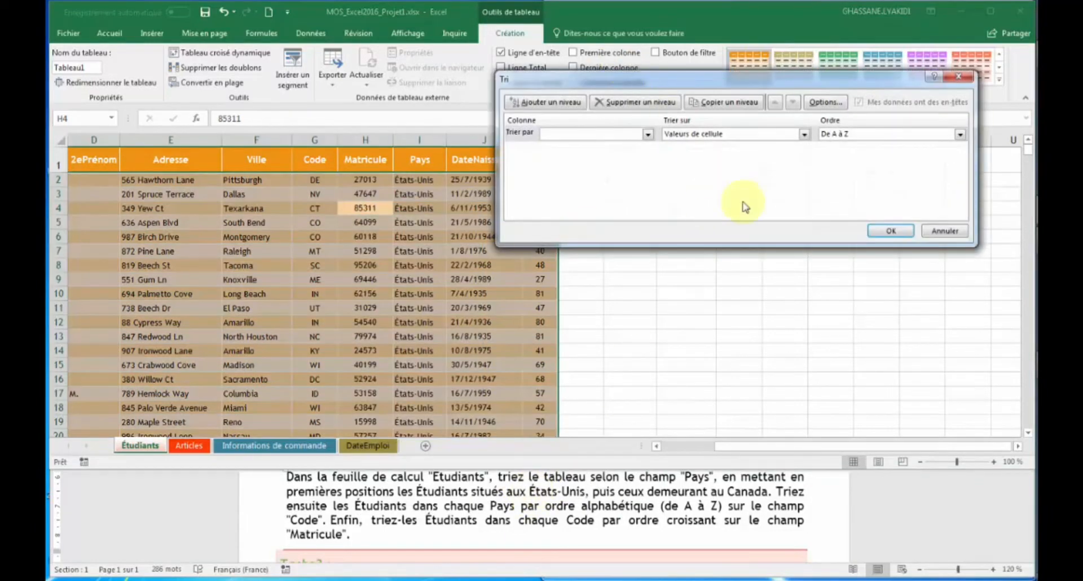
{"action": "left_click", "coordinate": [945, 231]}
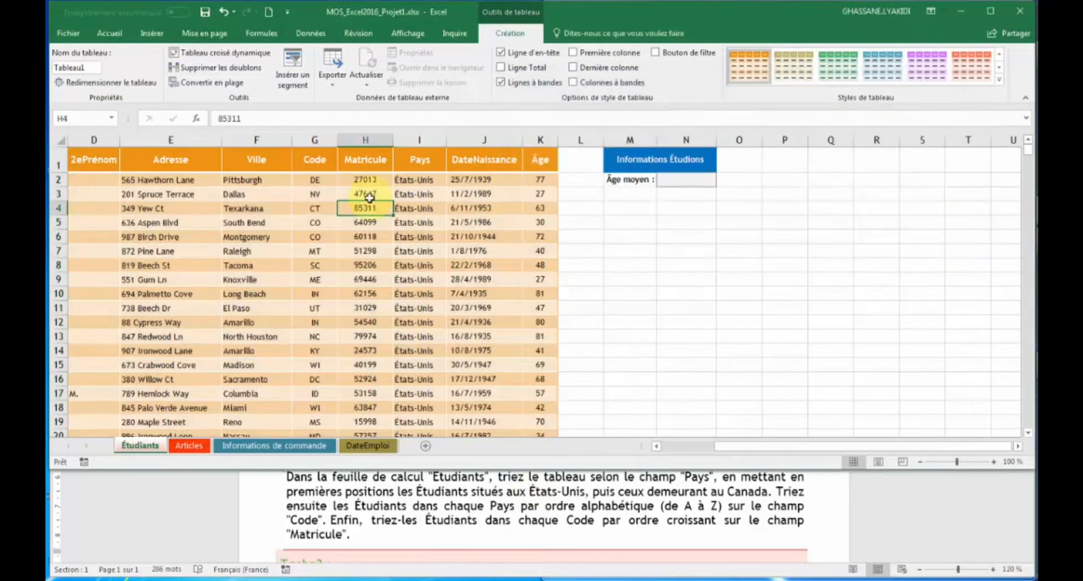
- Start a custom sort of the Étudiants table with Pays as the first level, ordered Z to A on cell values
{"action": "left_click", "coordinate": [108, 33]}
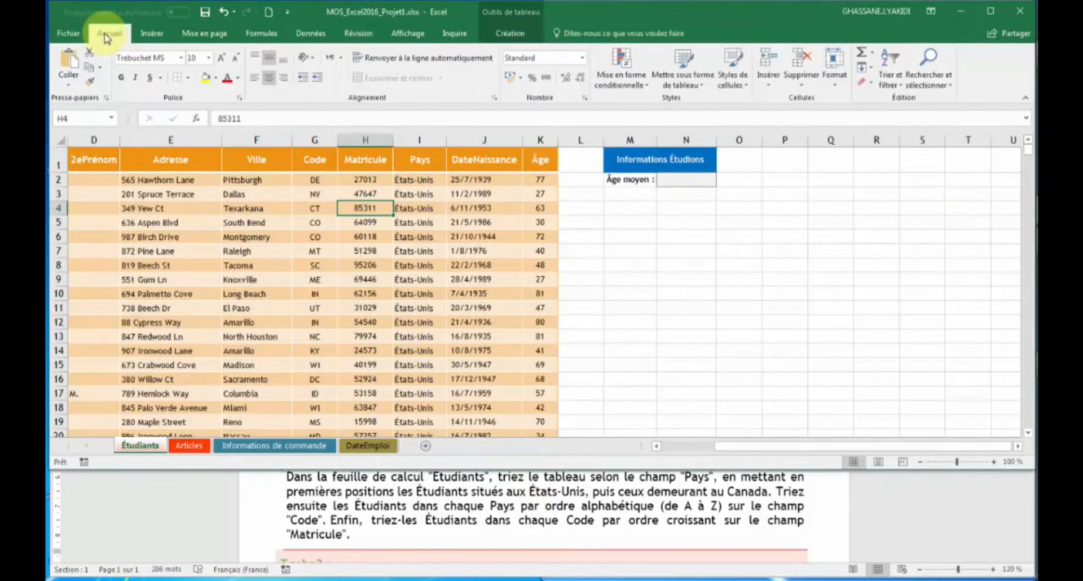
{"action": "left_click", "coordinate": [890, 76]}
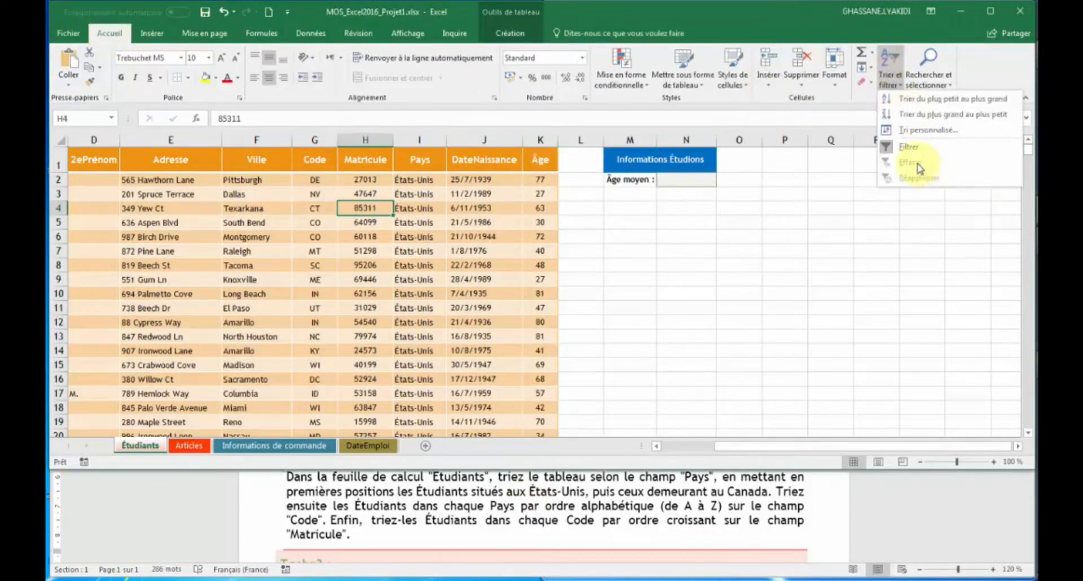
{"action": "left_click", "coordinate": [925, 133]}
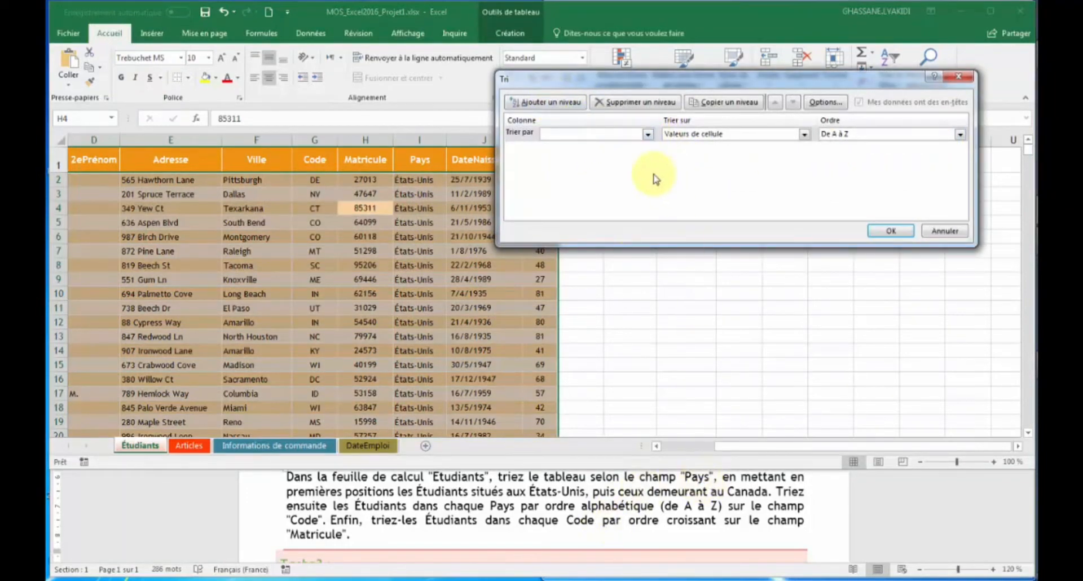
{"action": "left_click", "coordinate": [648, 134]}
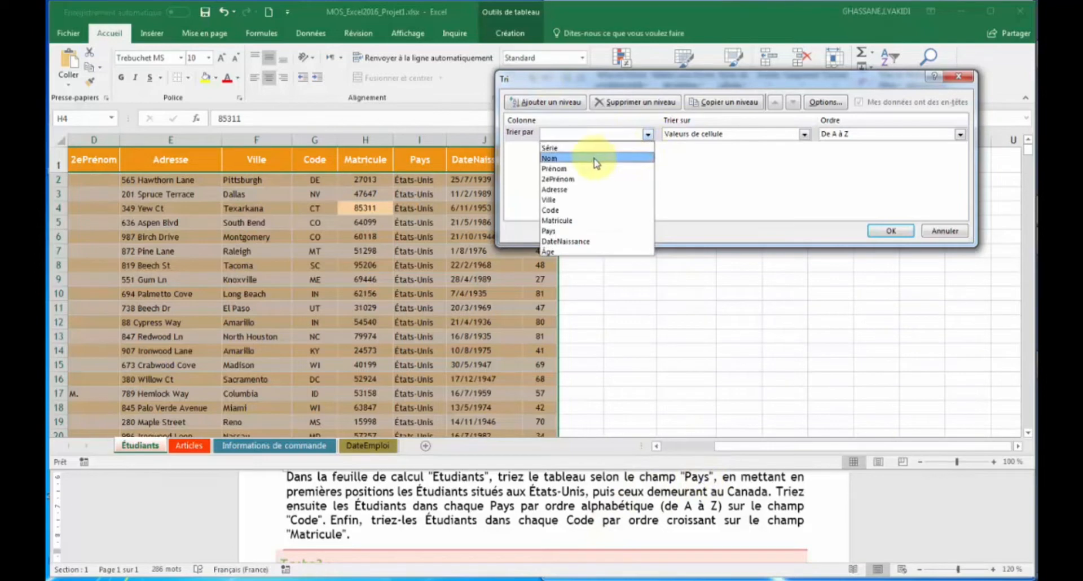
{"action": "left_click", "coordinate": [561, 235]}
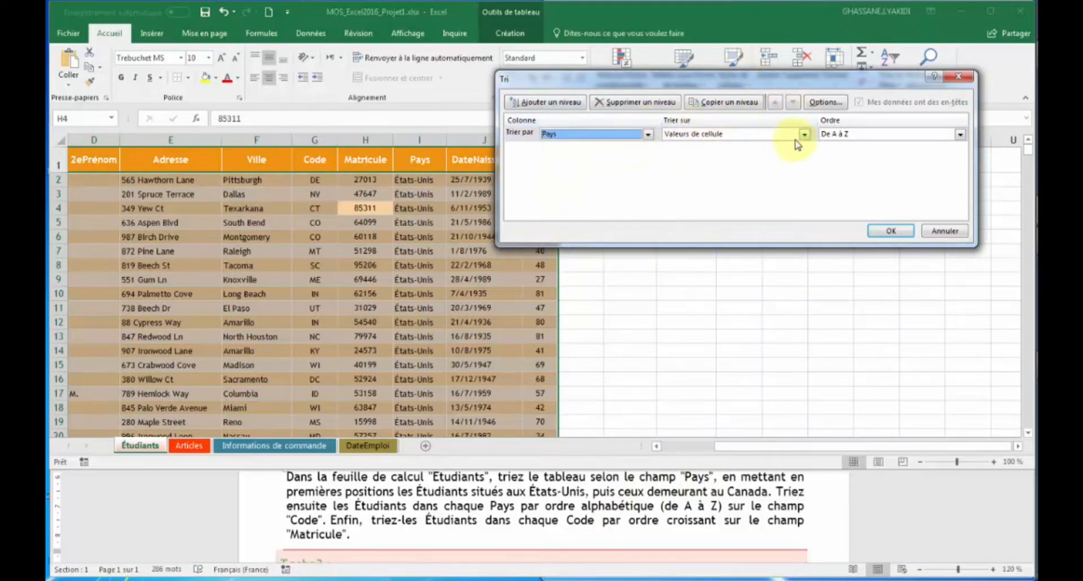
{"action": "left_click", "coordinate": [859, 138]}
{"action": "left_click", "coordinate": [846, 153]}
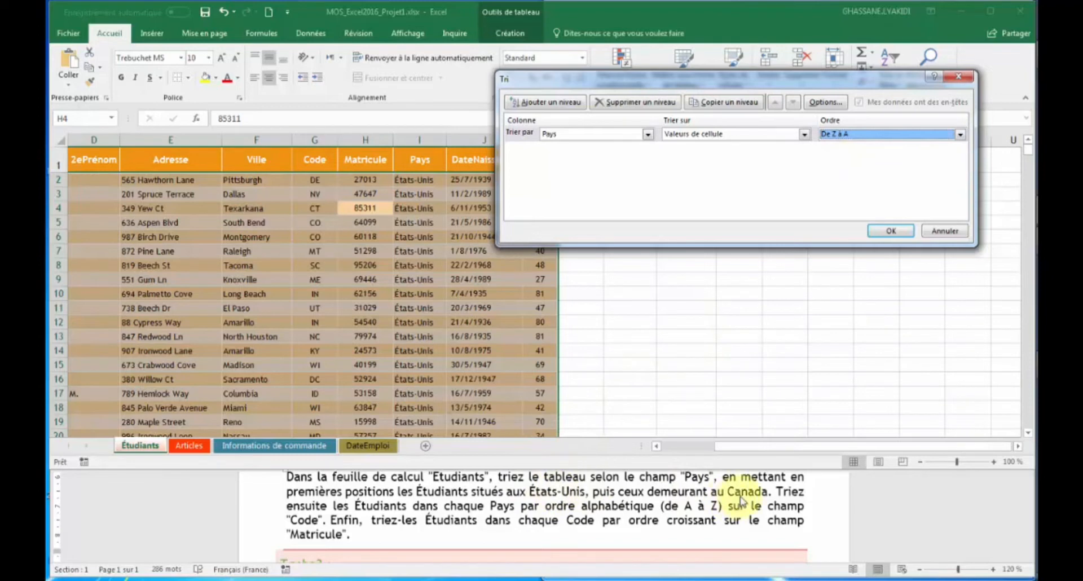
- Add a second sort level on the Code column, ordered A to Z on cell values
{"action": "left_click", "coordinate": [544, 105]}
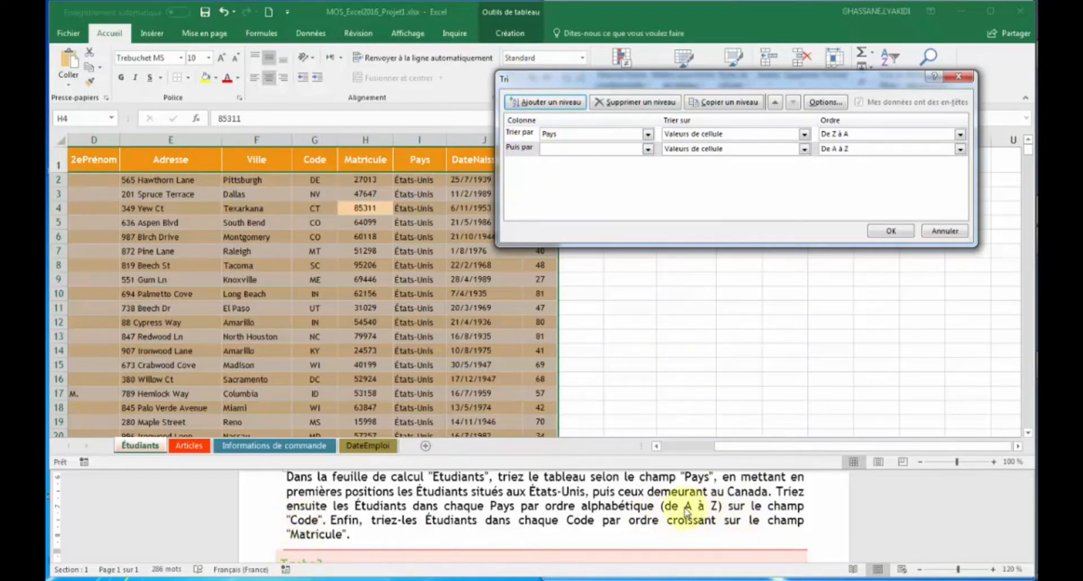
{"action": "left_click", "coordinate": [648, 148]}
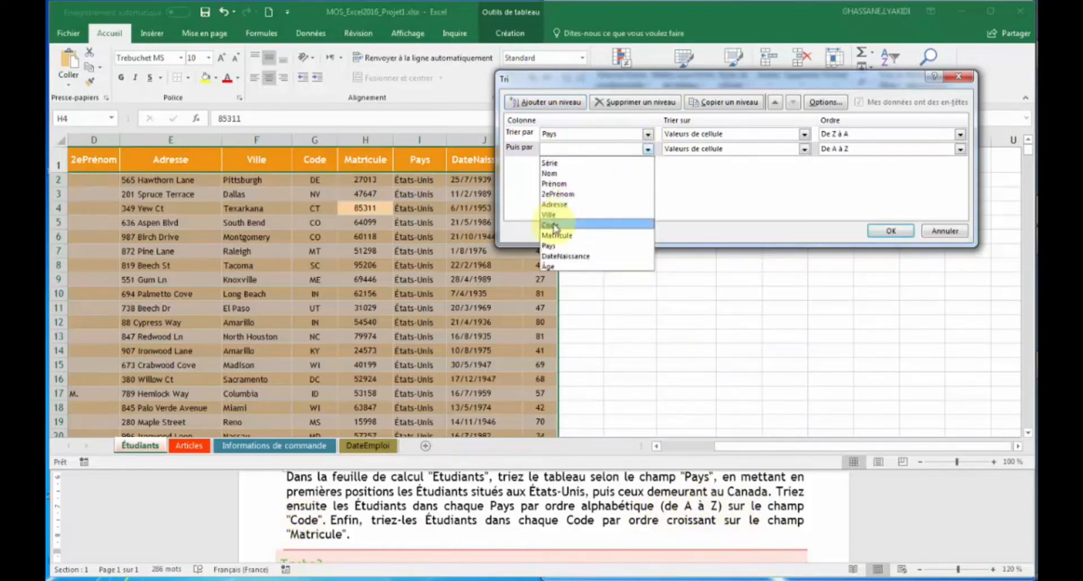
{"action": "left_click", "coordinate": [555, 225]}
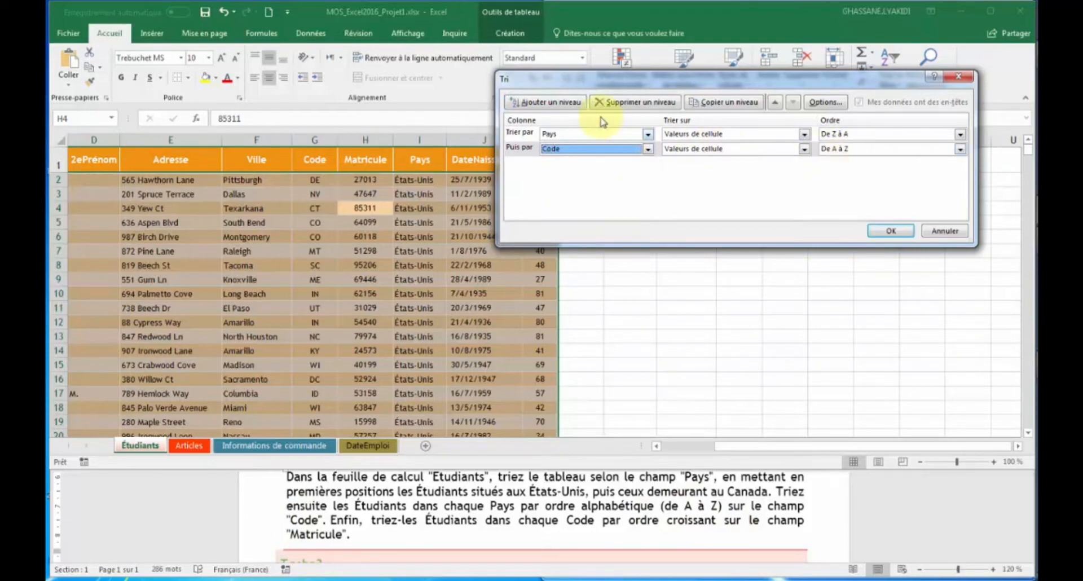
- Add a third sort level on the Matricule column, ordered smallest to largest, and apply the sort to the Étudiants table
{"action": "left_click", "coordinate": [544, 104]}
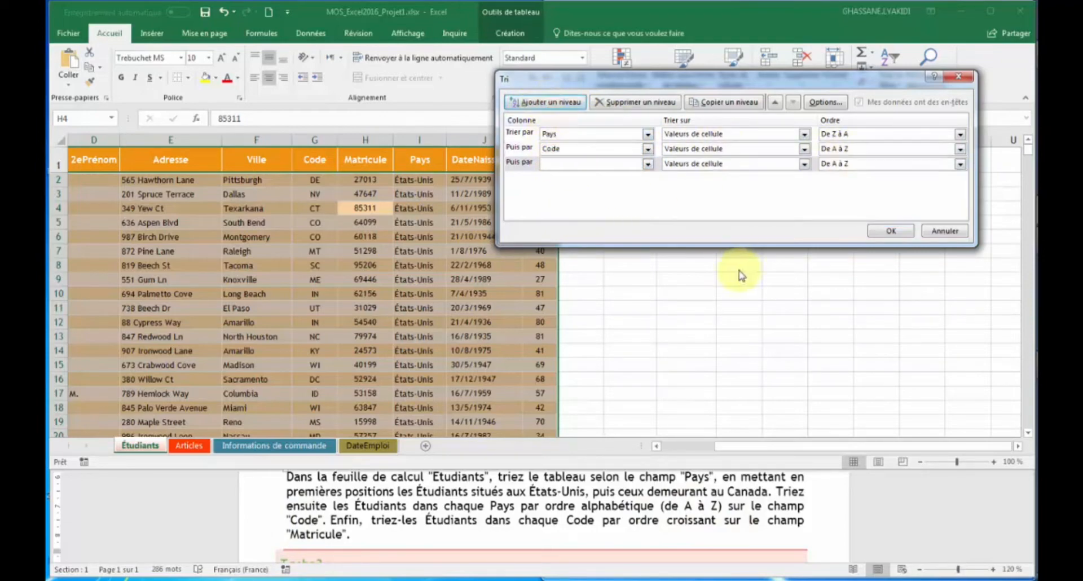
{"action": "left_click", "coordinate": [647, 165]}
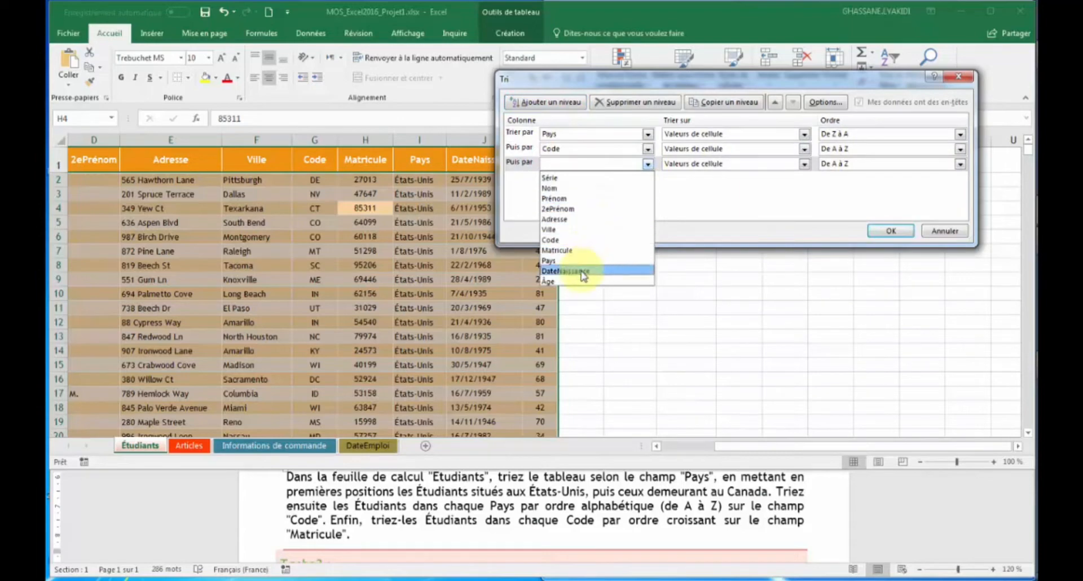
{"action": "left_click", "coordinate": [558, 251]}
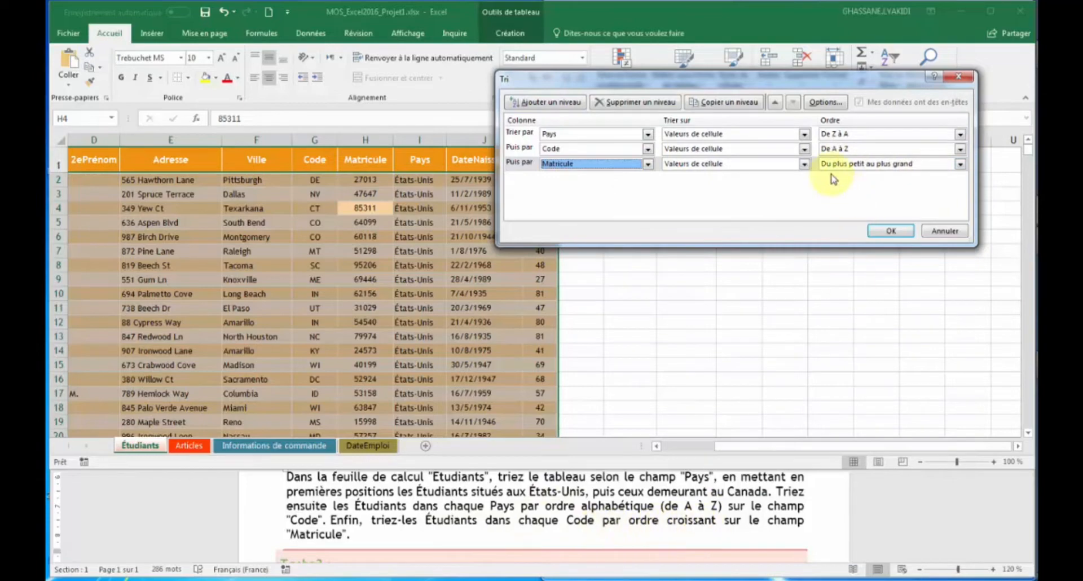
{"action": "left_click", "coordinate": [891, 230]}
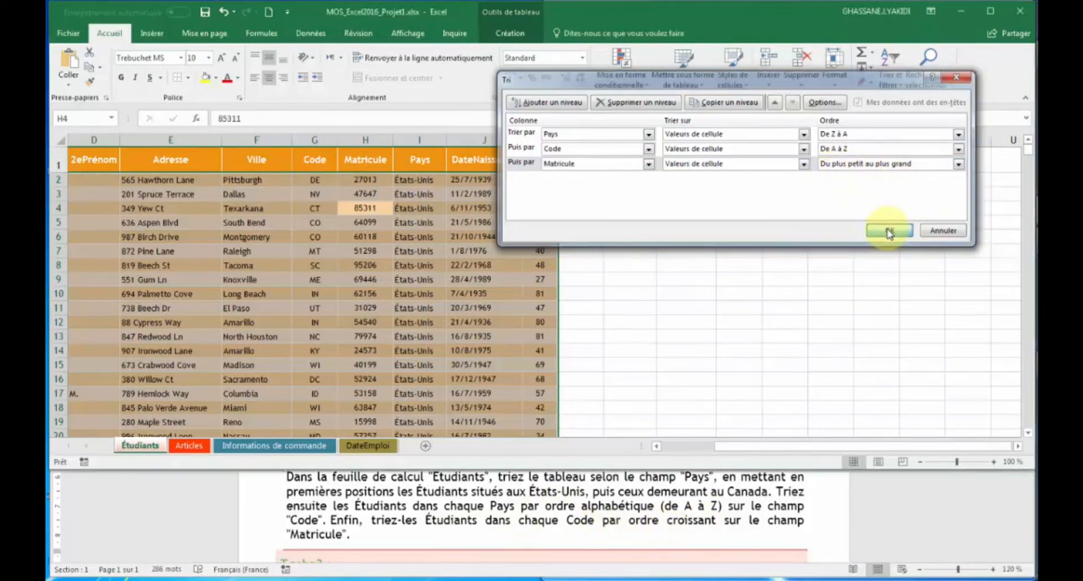
- Read the Tache3 instructions in Word and return to the Étudiants sheet in Excel
{"action": "left_click", "coordinate": [476, 506]}
{"action": "scroll", "coordinate": [476, 506], "scroll_direction": "down", "scroll_amount": 3}
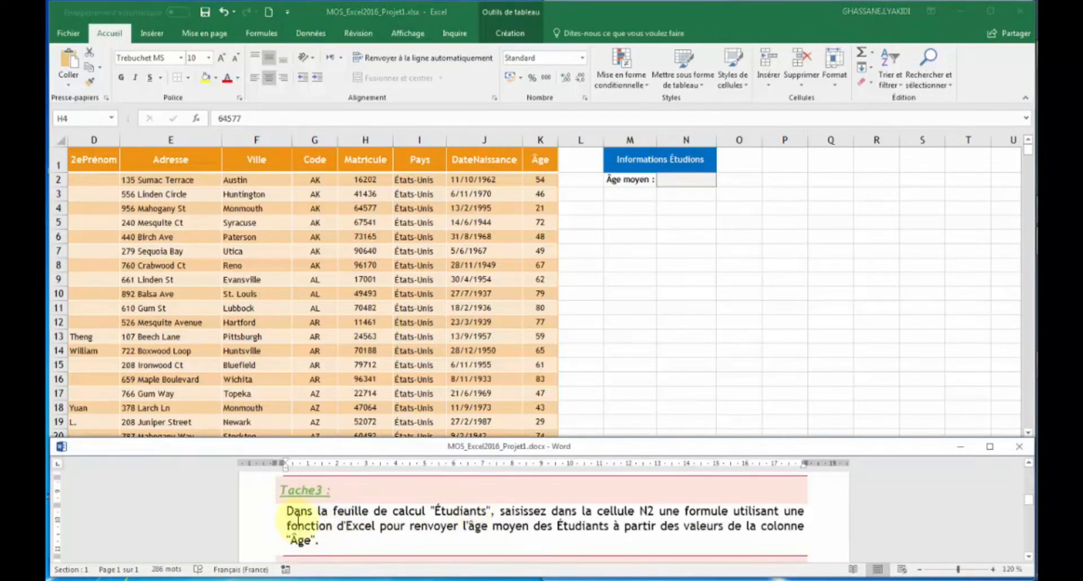
{"action": "left_click", "coordinate": [349, 358]}
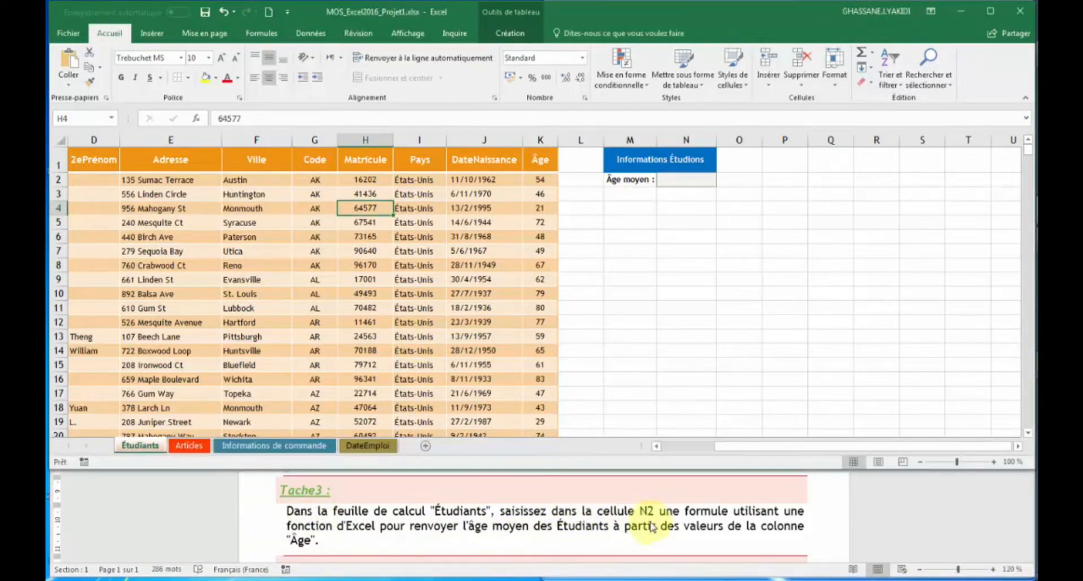
- Enter the formula =MOYENNE(Tableau1[Âge]) in cell N2, selecting the Âge values down the column, and clear the cell
{"action": "left_click", "coordinate": [688, 180]}
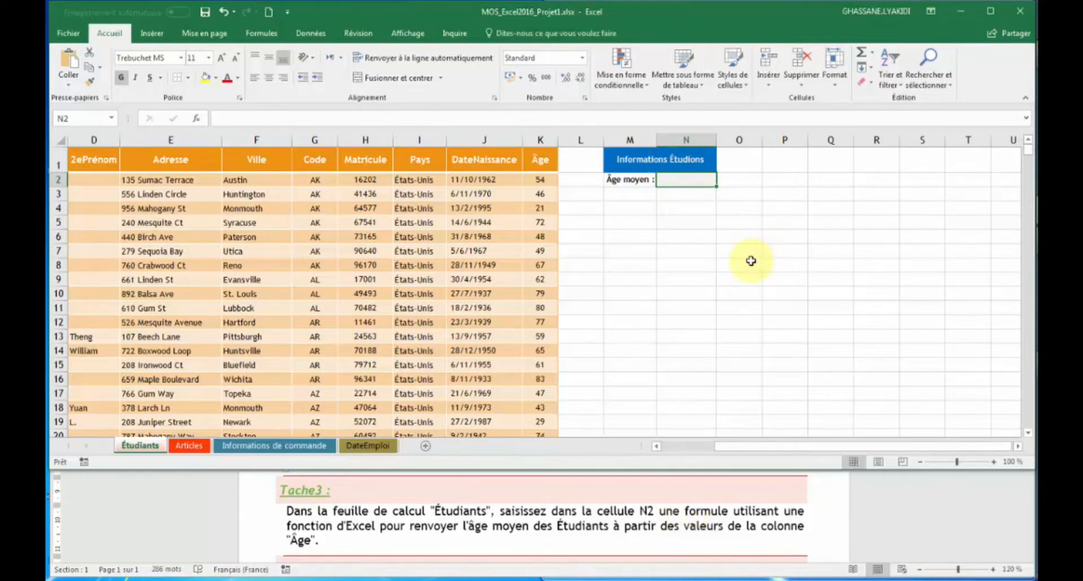
{"action": "type", "text": "=moy"}
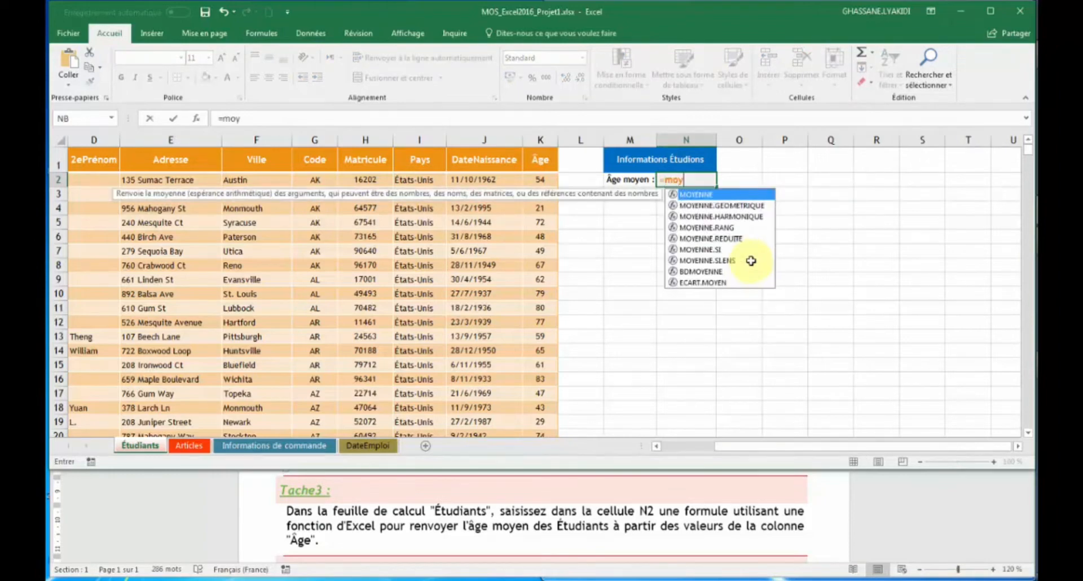
{"action": "double_click", "coordinate": [699, 194]}
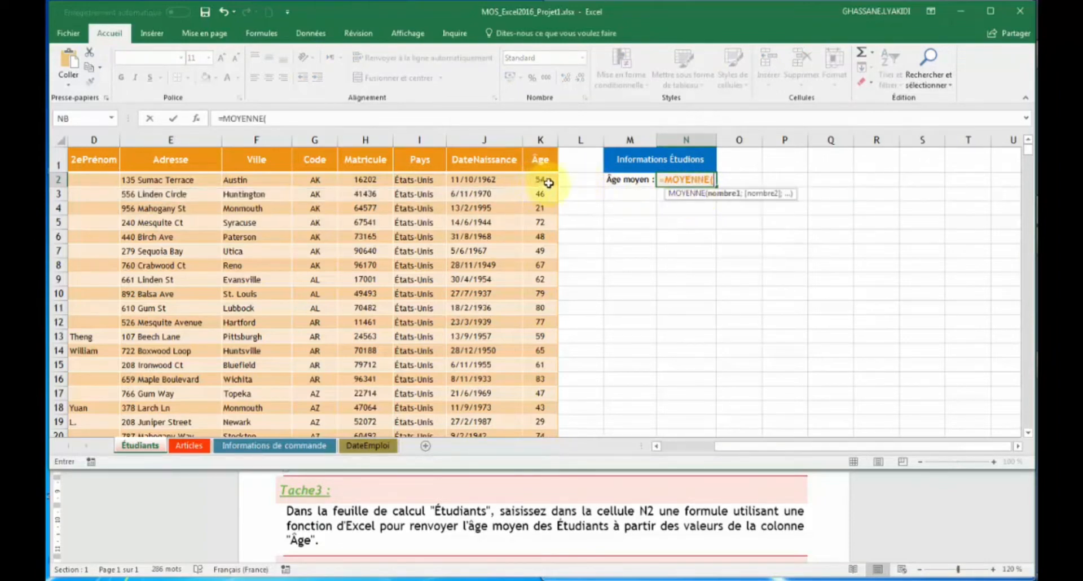
{"action": "left_click_drag", "start_coordinate": [548, 183], "coordinate": [544, 399]}
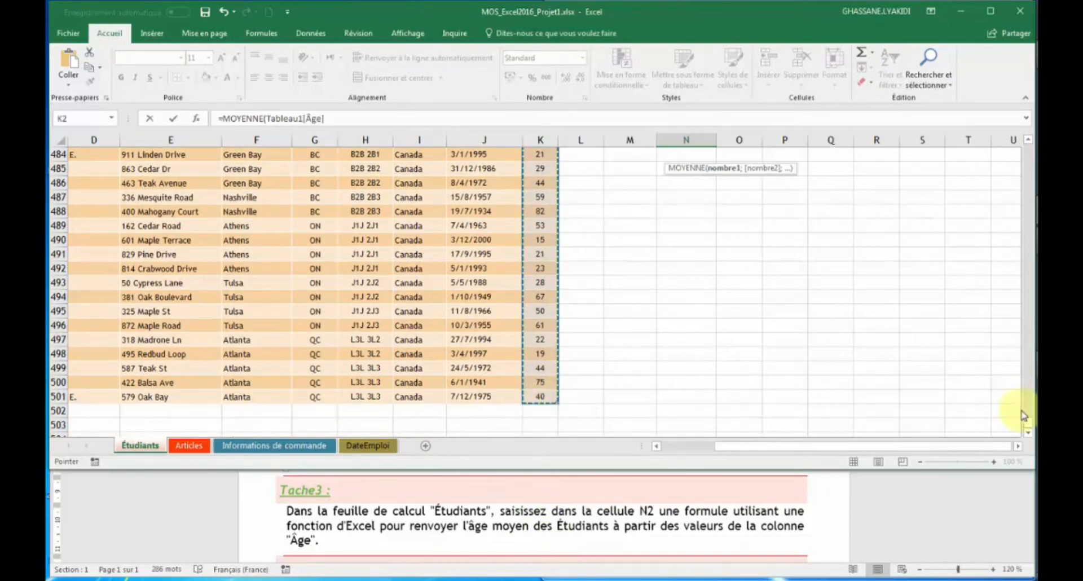
{"action": "left_click_drag", "start_coordinate": [1030, 429], "coordinate": [1027, 133]}
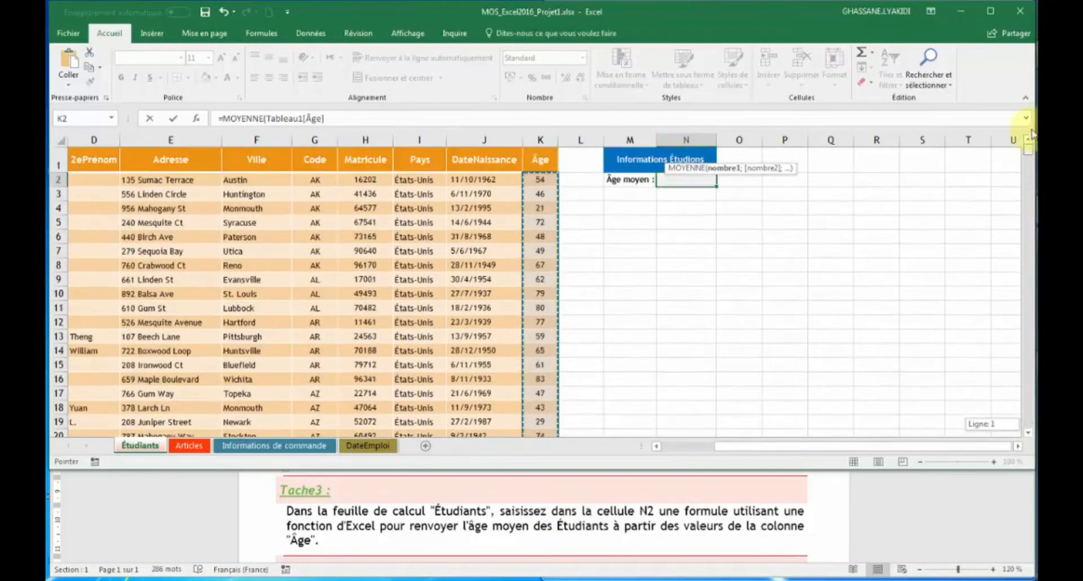
{"action": "key", "text": "Return"}
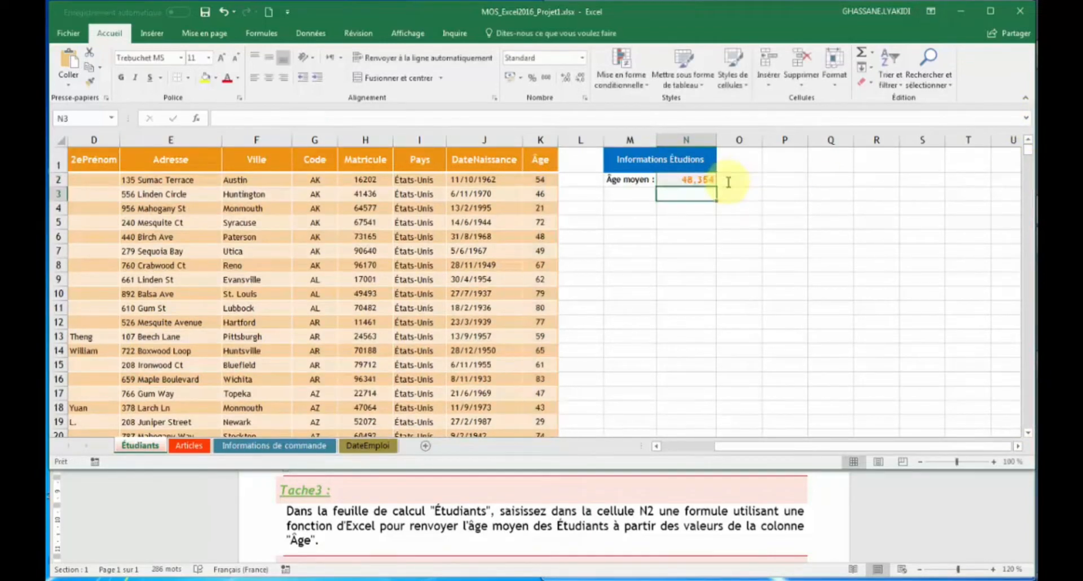
{"action": "left_click", "coordinate": [694, 178]}
{"action": "key", "text": "Delete"}
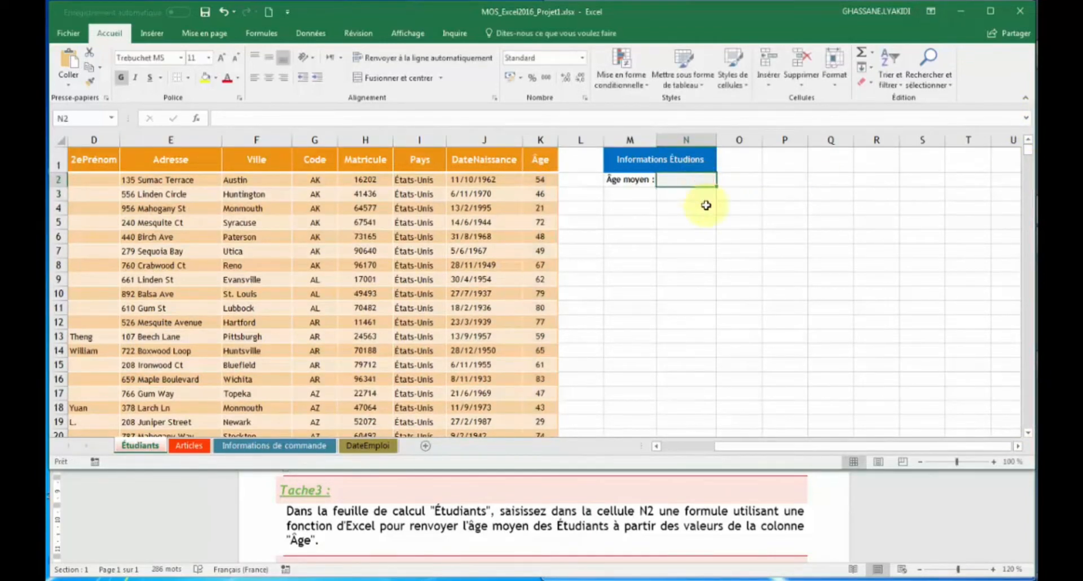
- Calculate the average age in cell N2 with the MOYENNE function over all values of the table's Âge column
{"action": "type", "text": "=moy"}
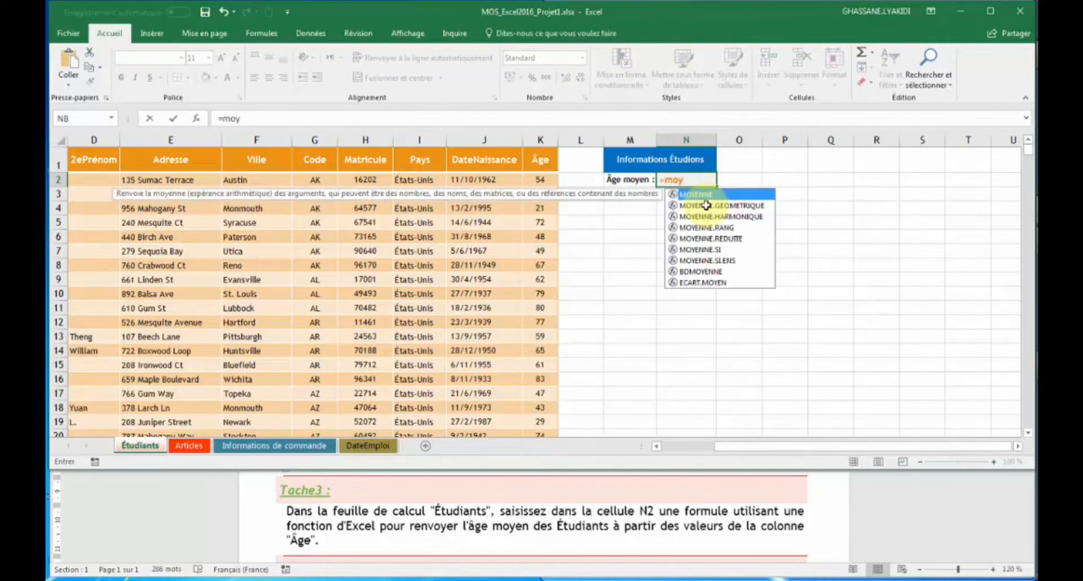
{"action": "double_click", "coordinate": [713, 195]}
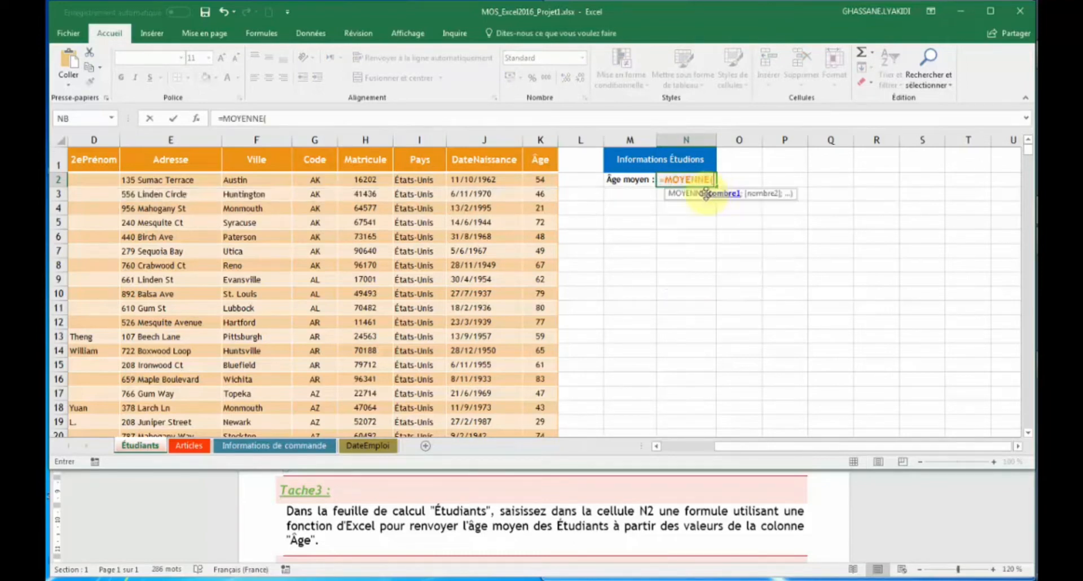
{"action": "left_click", "coordinate": [540, 180]}
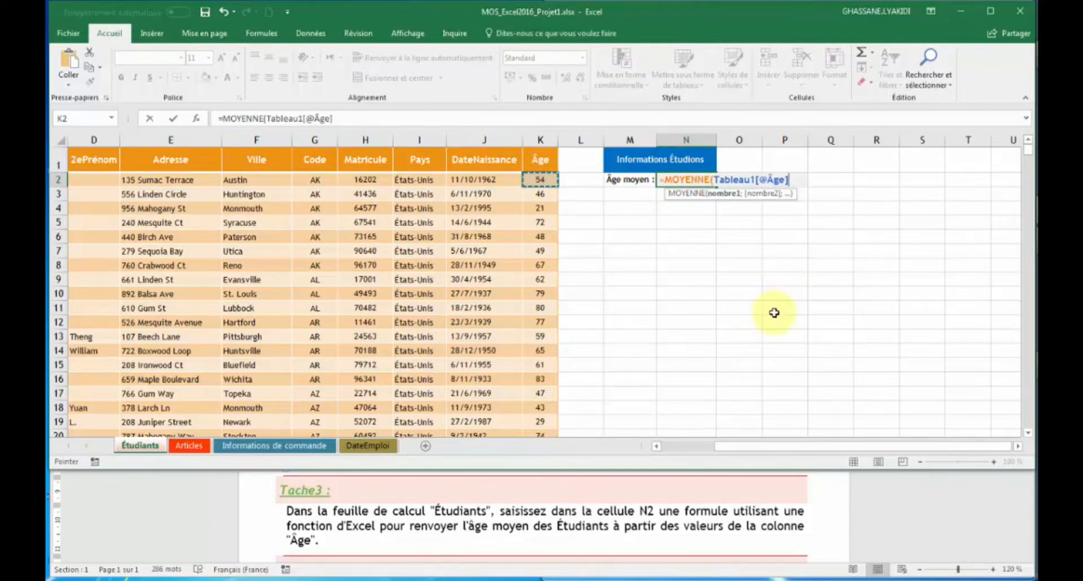
{"action": "key", "text": "ctrl+shift+Down"}
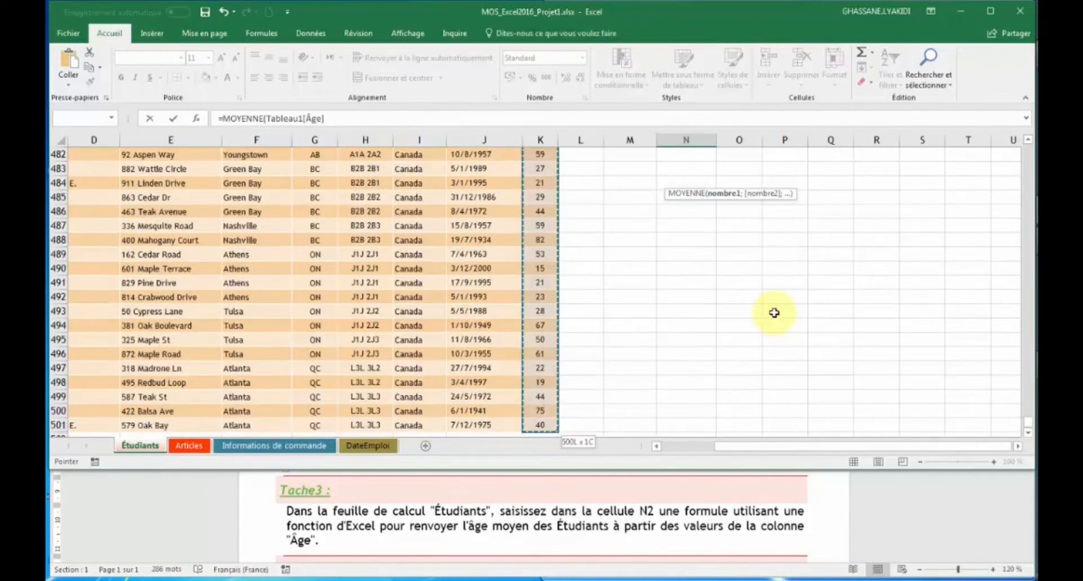
{"action": "key", "text": "ctrl+BackSpace"}
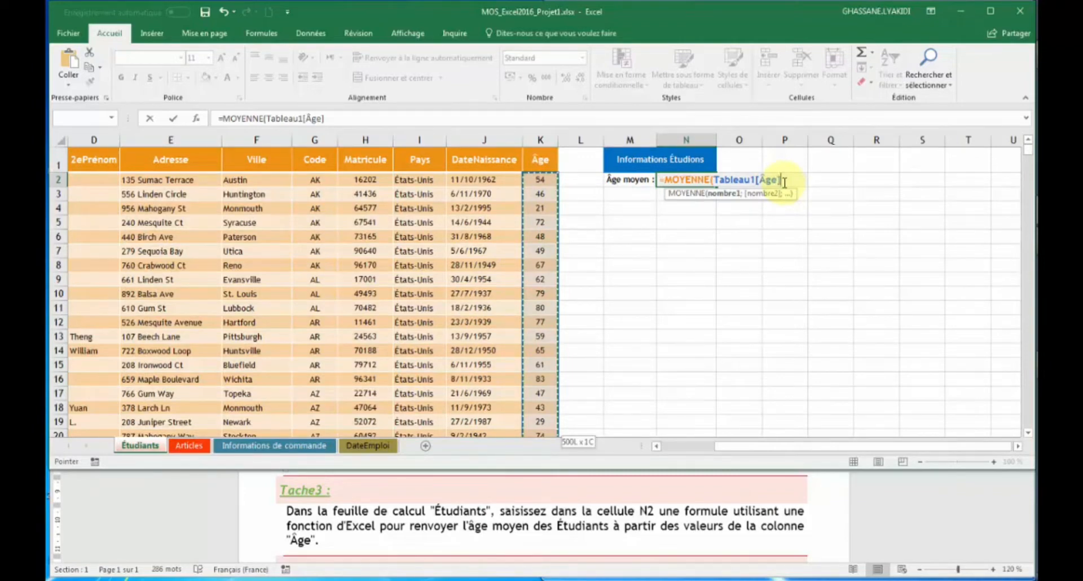
{"action": "key", "text": "Return"}
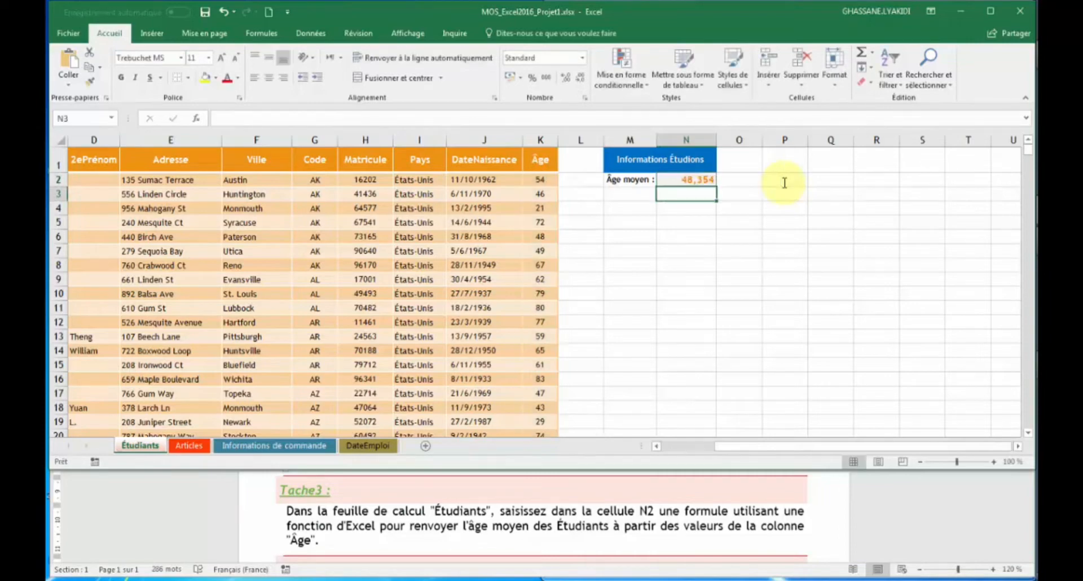
- Read the Tache4 instructions in Word and return to the Excel workbook
{"action": "left_click", "coordinate": [588, 545]}
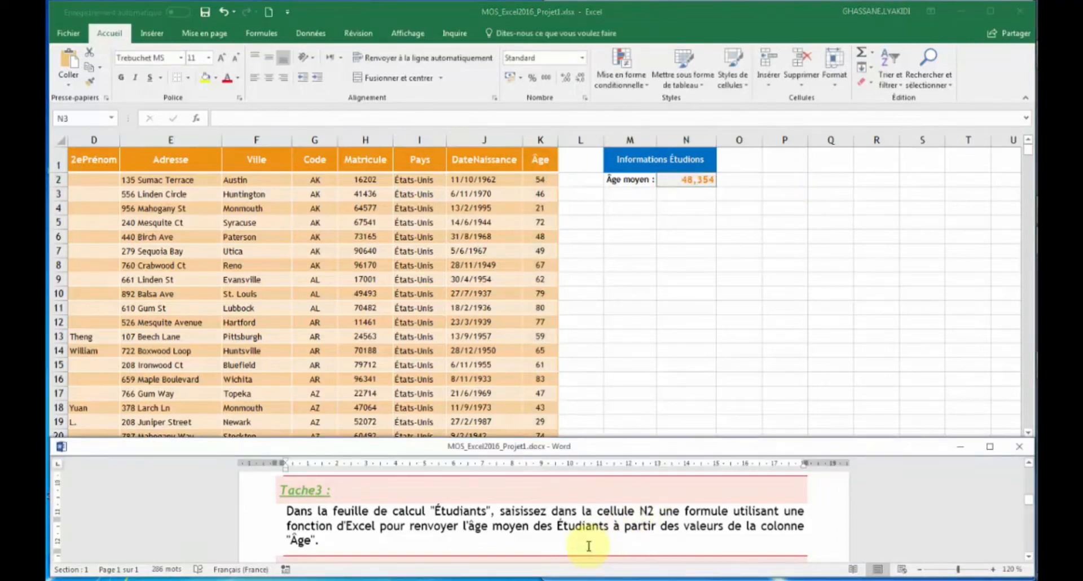
{"action": "scroll", "coordinate": [588, 545], "scroll_direction": "down", "scroll_amount": 1}
{"action": "scroll", "coordinate": [587, 545], "scroll_direction": "down", "scroll_amount": 2}
{"action": "scroll", "coordinate": [587, 545], "scroll_direction": "up", "scroll_amount": 1}
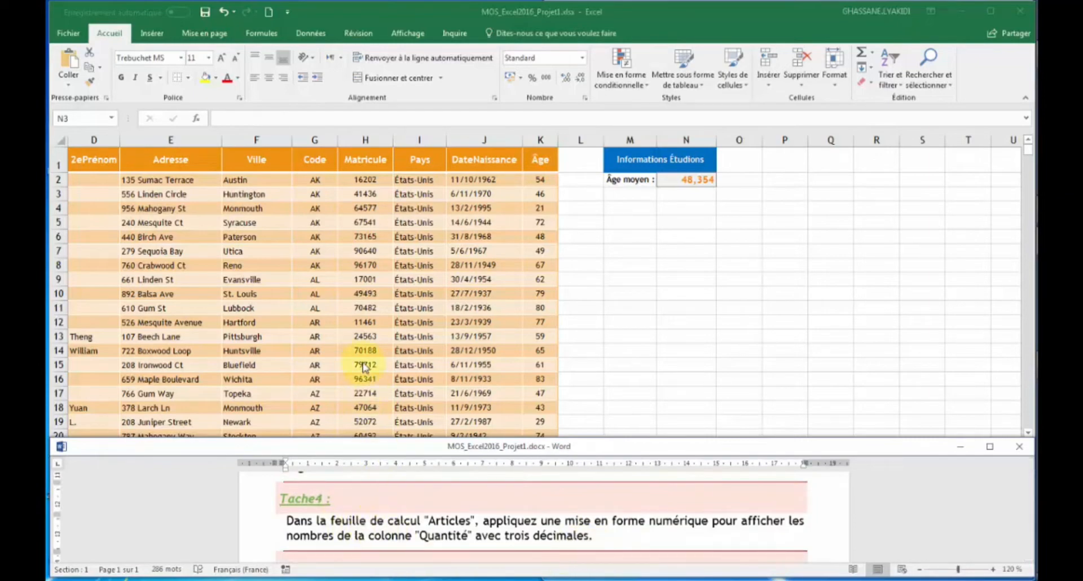
{"action": "key", "text": "alt+Tab"}
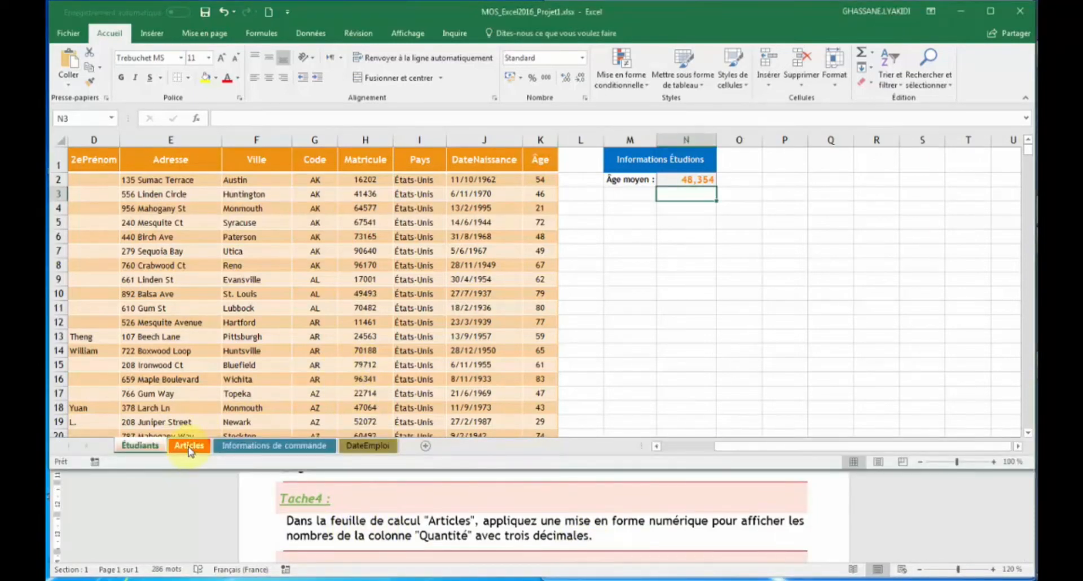
- Format all Quantité values on the Articles sheet with the Nombre category and 3 decimal places
{"action": "left_click", "coordinate": [189, 445]}
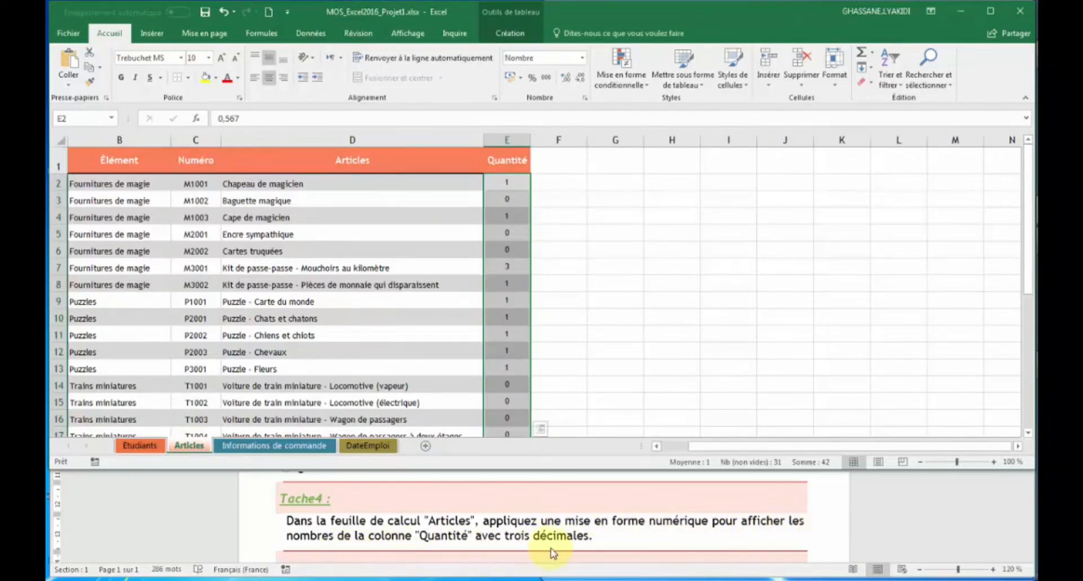
{"action": "left_click", "coordinate": [516, 184]}
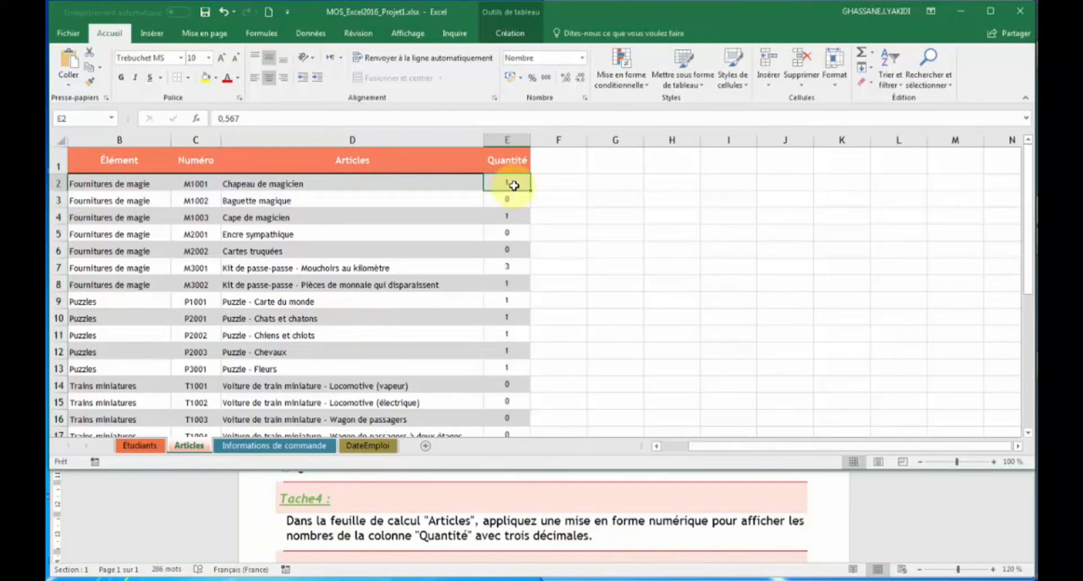
{"action": "left_click_drag", "start_coordinate": [514, 185], "coordinate": [513, 412]}
{"action": "scroll", "coordinate": [498, 397], "scroll_direction": "up", "scroll_amount": 6}
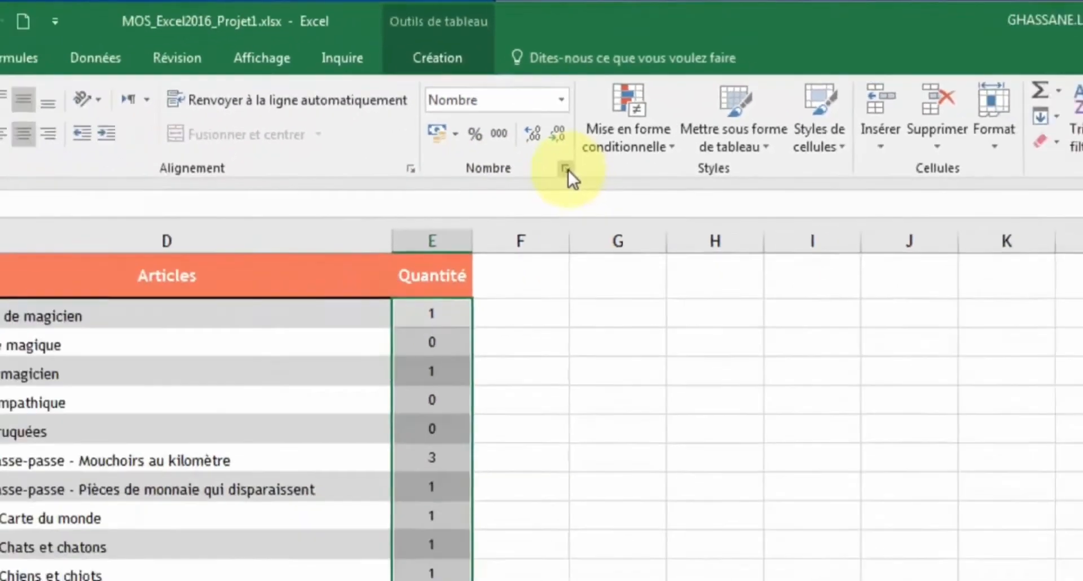
{"action": "left_click", "coordinate": [565, 168]}
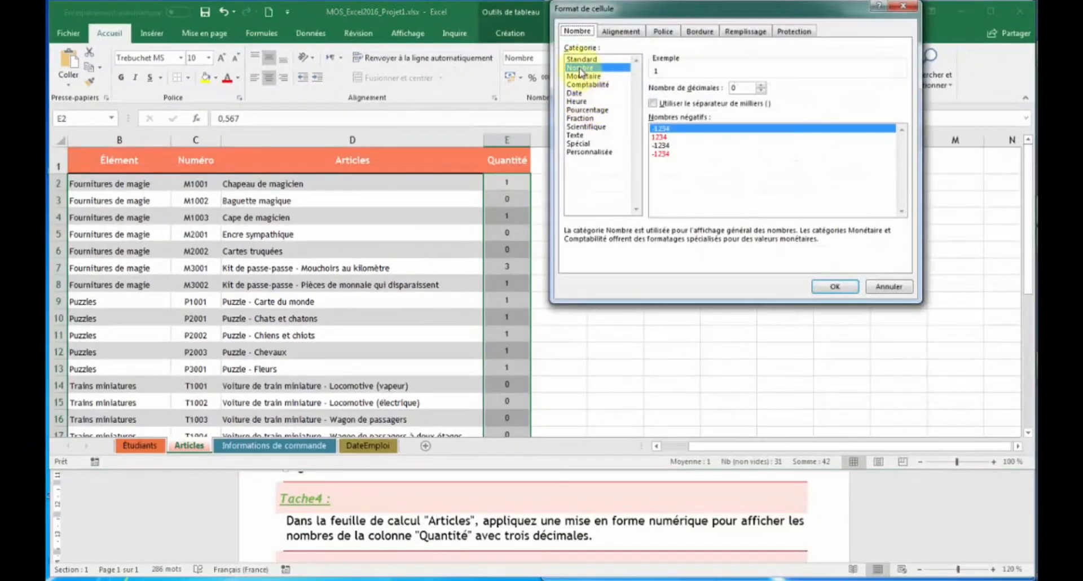
{"action": "left_click", "coordinate": [761, 85]}
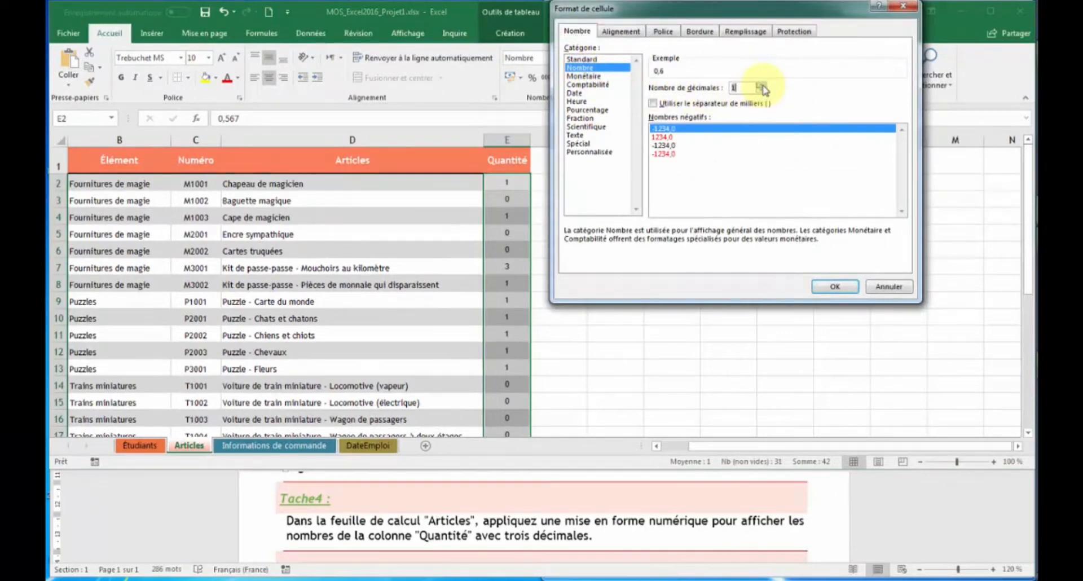
{"action": "left_click", "coordinate": [761, 85]}
{"action": "left_click", "coordinate": [761, 85]}
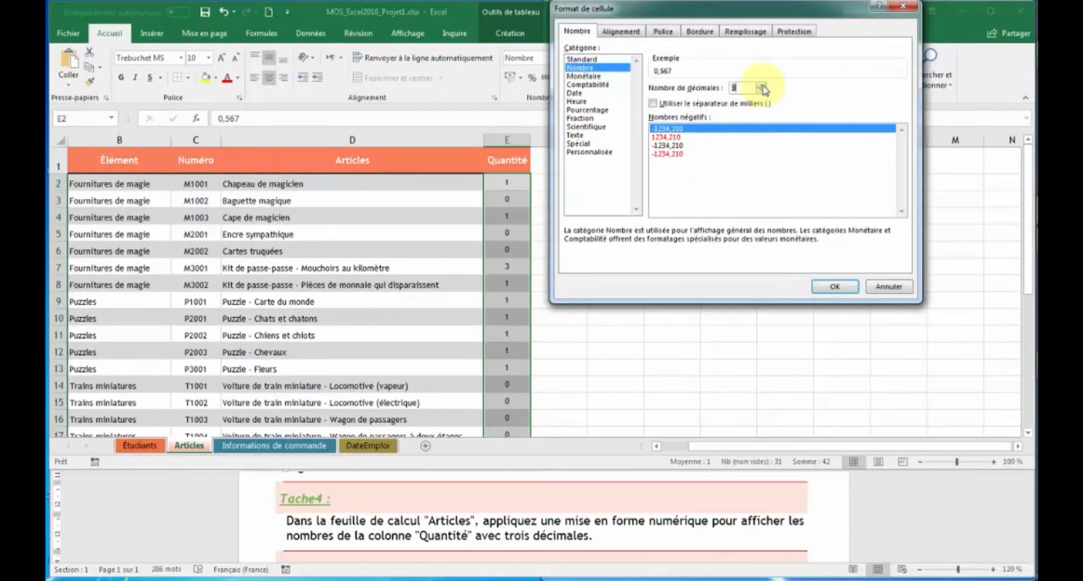
{"action": "left_click", "coordinate": [830, 285]}
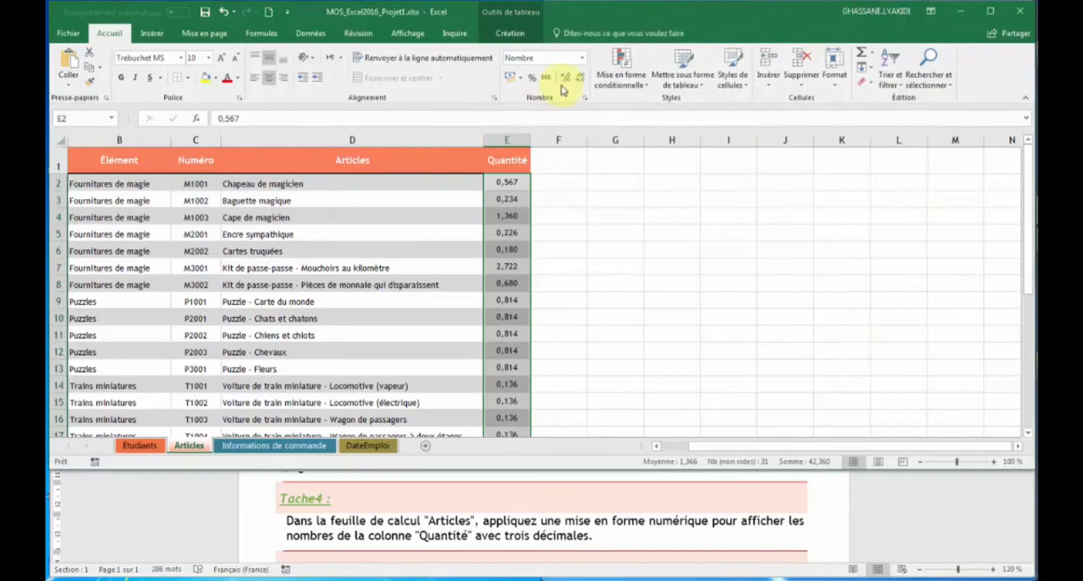
- Reduce the Quantité values to zero decimals and increase them back to three decimals
{"action": "left_click", "coordinate": [580, 79]}
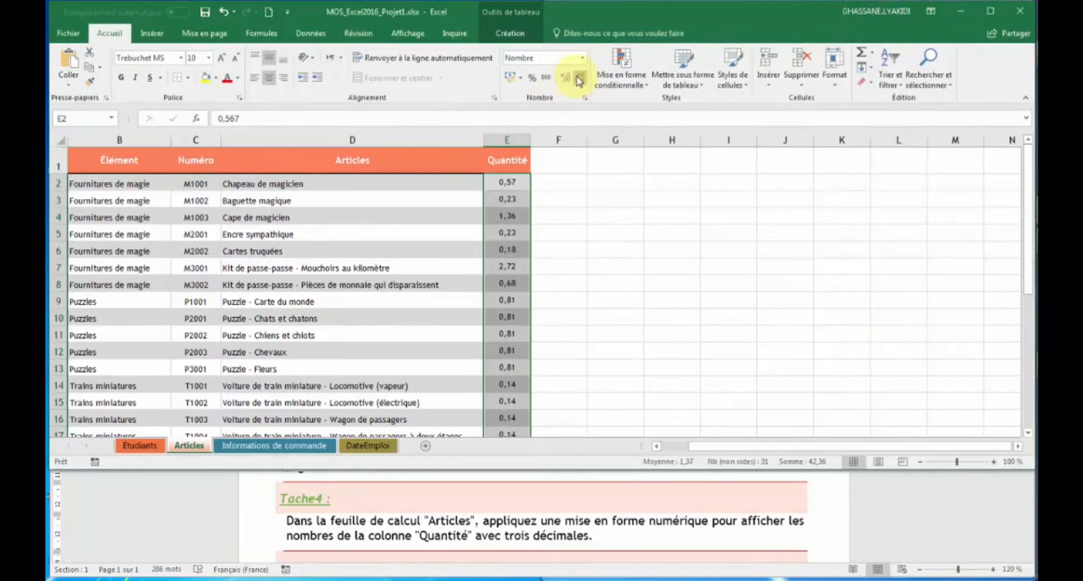
{"action": "left_click", "coordinate": [580, 79]}
{"action": "left_click", "coordinate": [579, 79]}
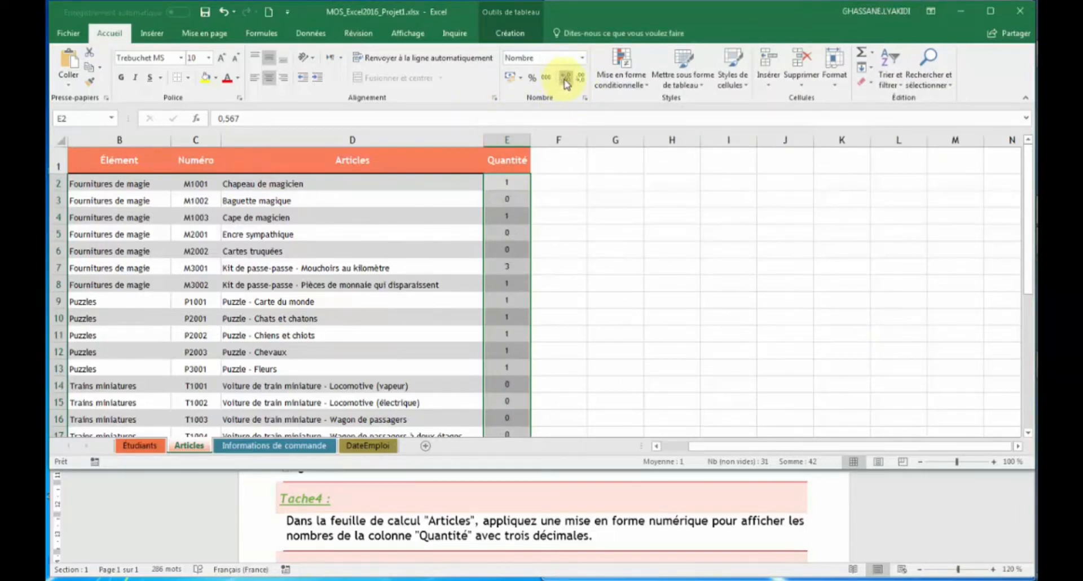
{"action": "left_click", "coordinate": [565, 79]}
{"action": "left_click", "coordinate": [565, 79]}
{"action": "left_click", "coordinate": [565, 79]}
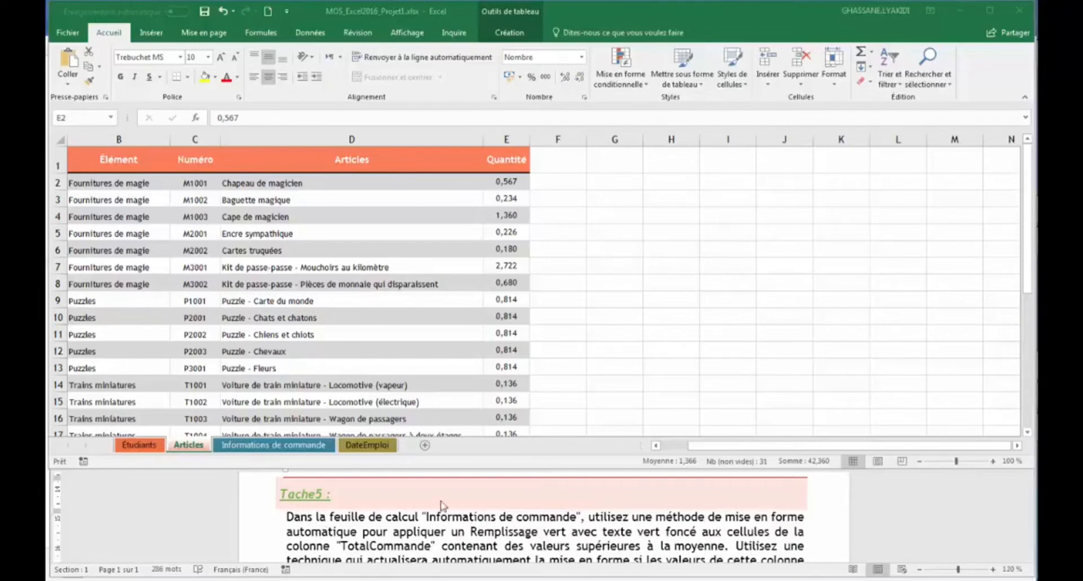
- Open the Informations de commande sheet, review the Tache5 fill requirement in Word, and select the first TotalCommande value in Excel
{"action": "left_click", "coordinate": [281, 447]}
{"action": "left_click", "coordinate": [281, 449]}
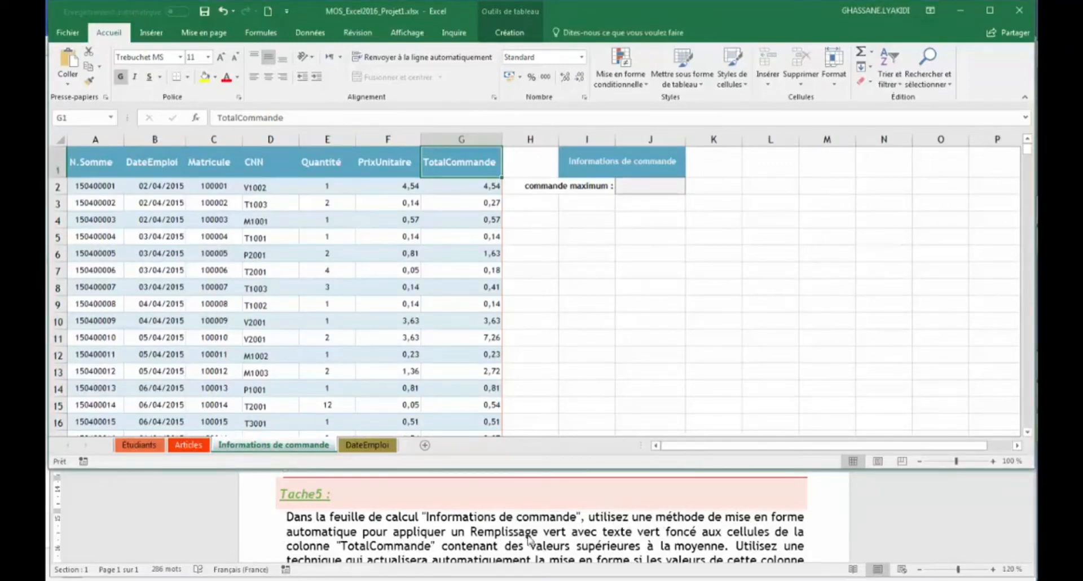
{"action": "left_click_drag", "start_coordinate": [470, 533], "coordinate": [703, 533]}
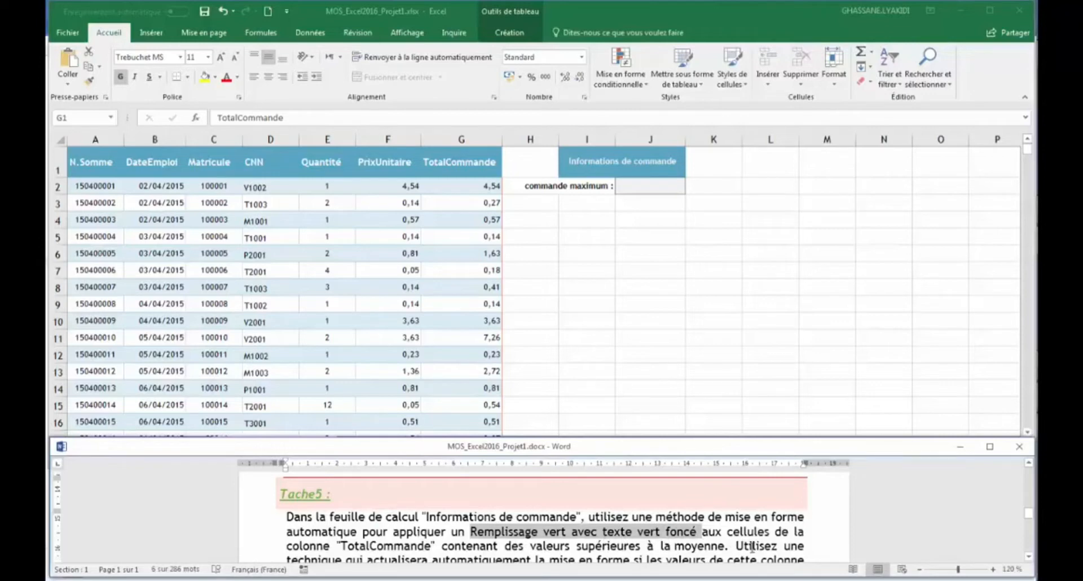
{"action": "left_click", "coordinate": [459, 186]}
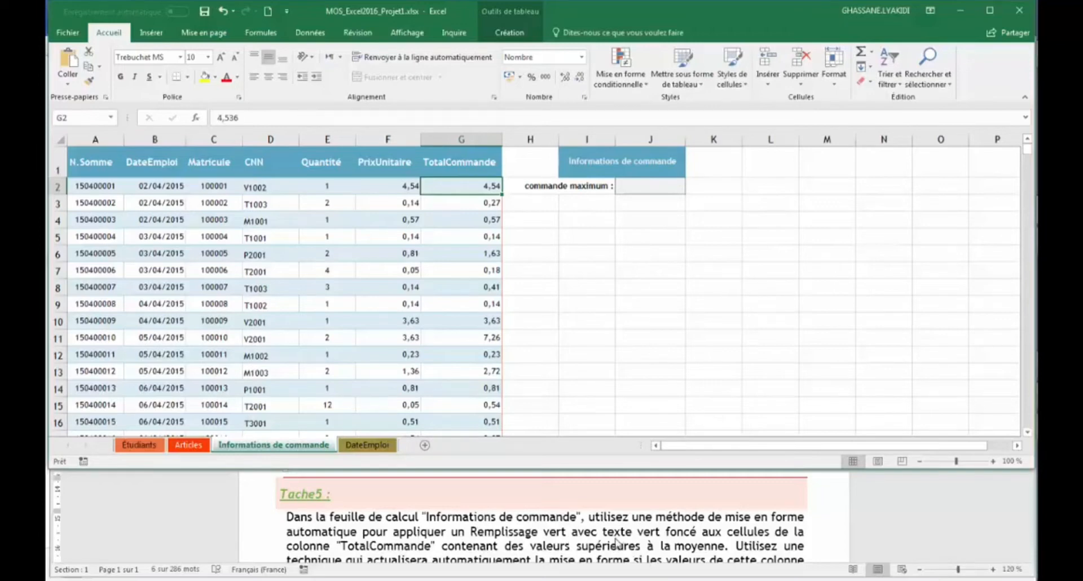
- Review the rest of Tache5 in Word, and in Excel format all above-average TotalCommande values with Remplissage vert avec texte vert foncé
{"action": "left_click", "coordinate": [750, 547]}
{"action": "scroll", "coordinate": [585, 541], "scroll_direction": "down", "scroll_amount": 1}
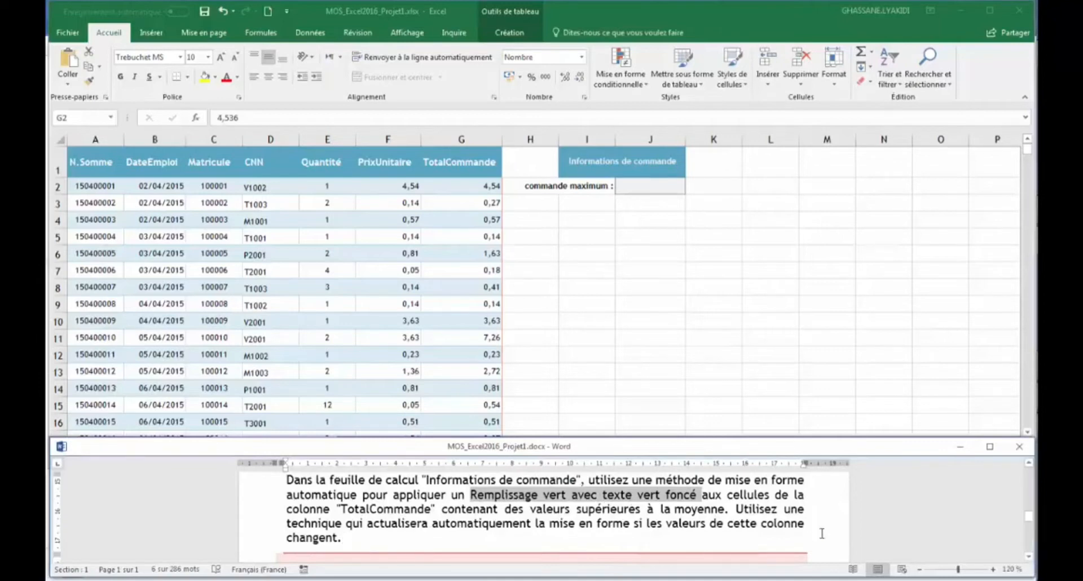
{"action": "left_click", "coordinate": [460, 187]}
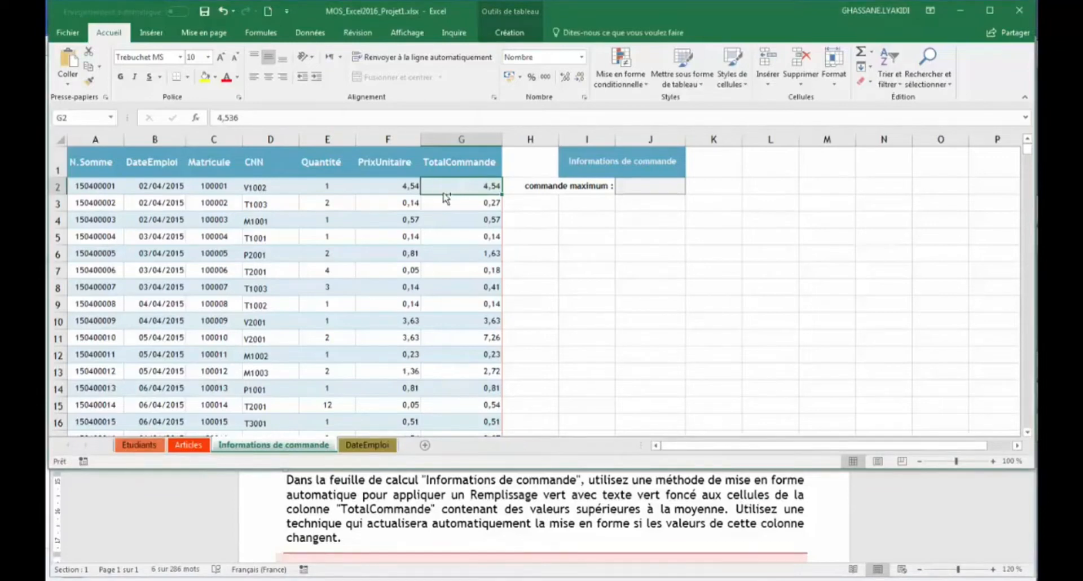
{"action": "key", "text": "ctrl+shift+Down"}
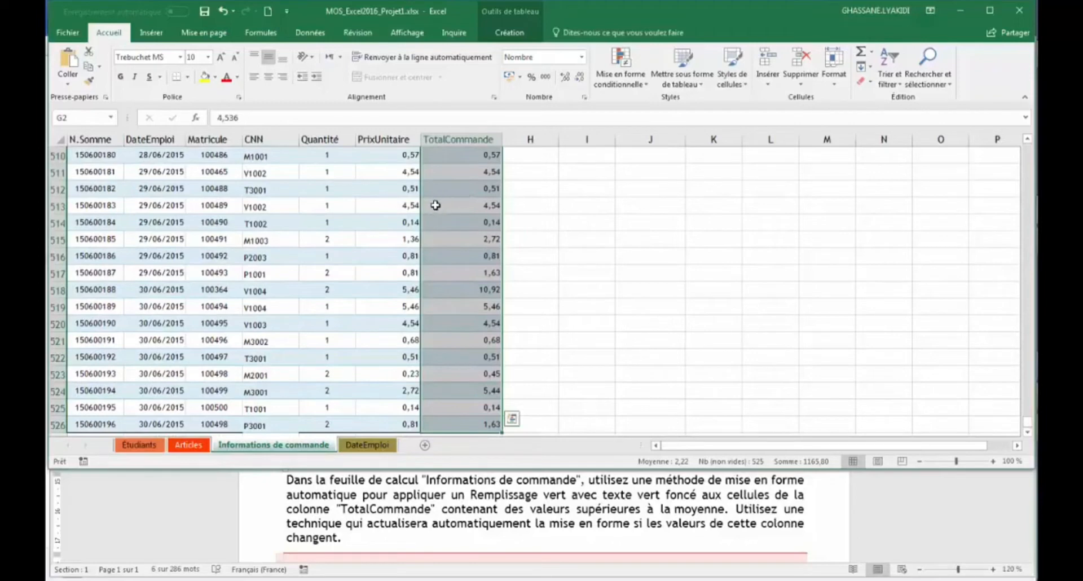
{"action": "key", "text": "ctrl+BackSpace"}
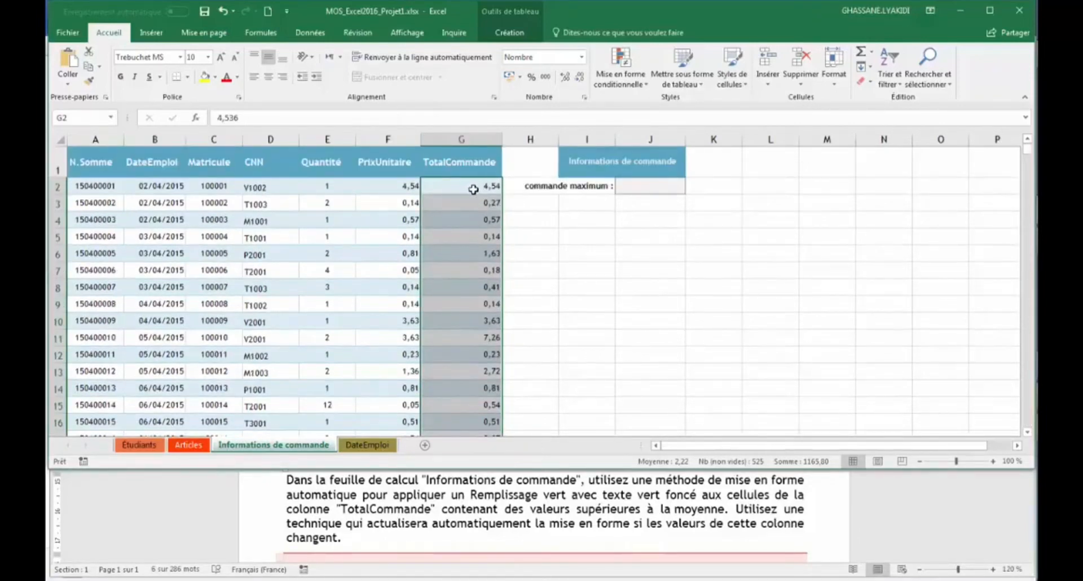
{"action": "left_click", "coordinate": [631, 89]}
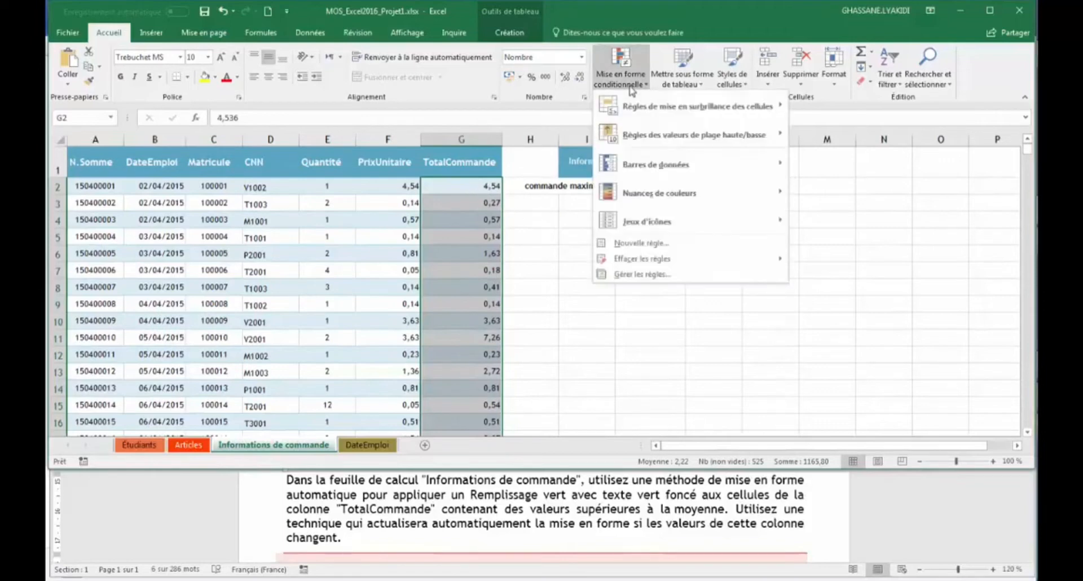
{"action": "mouse_move", "coordinate": [649, 144]}
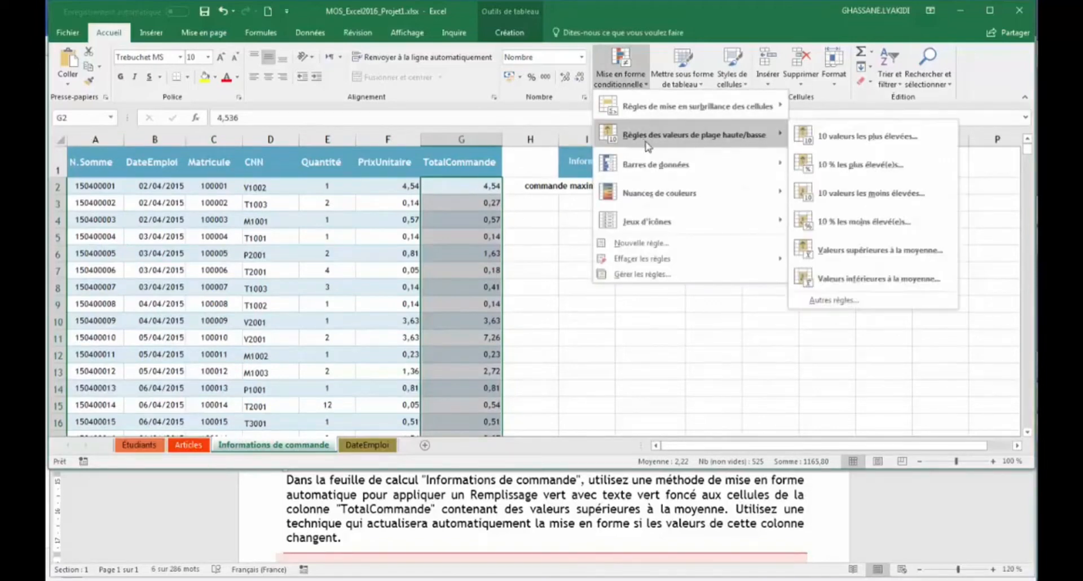
{"action": "left_click", "coordinate": [874, 255]}
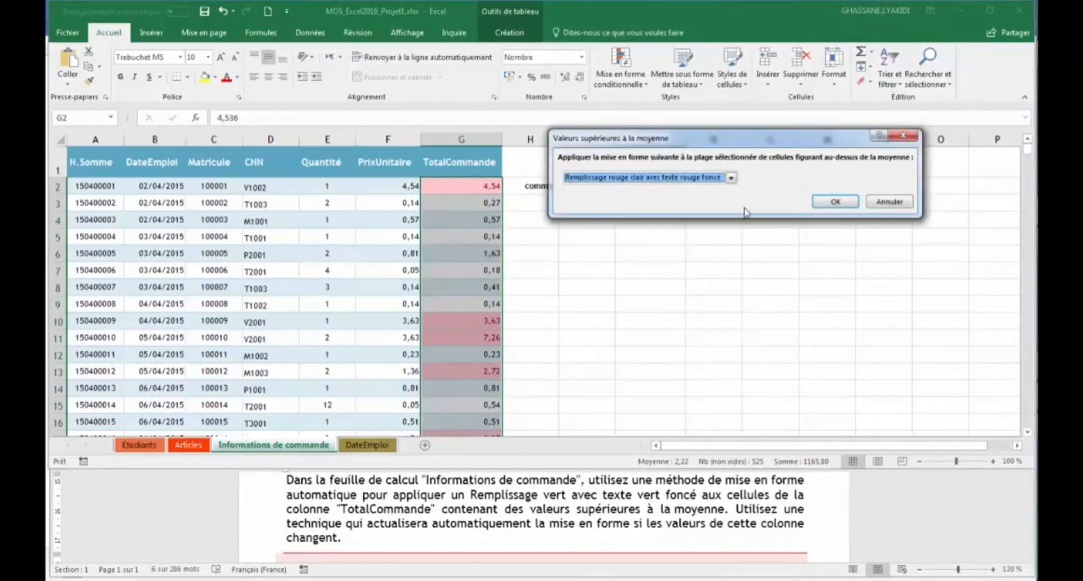
{"action": "left_click", "coordinate": [731, 177]}
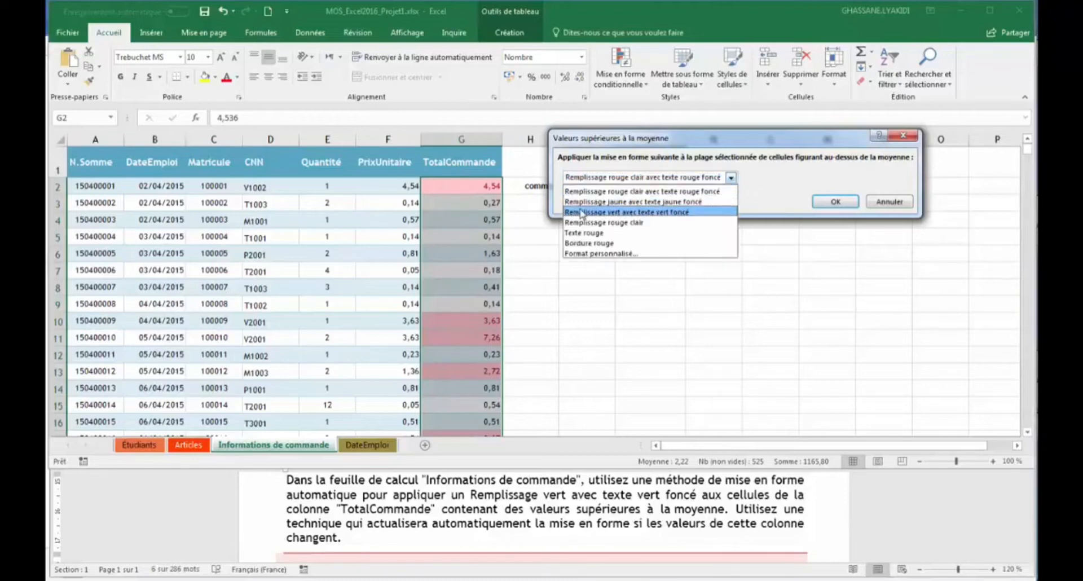
{"action": "left_click", "coordinate": [663, 217]}
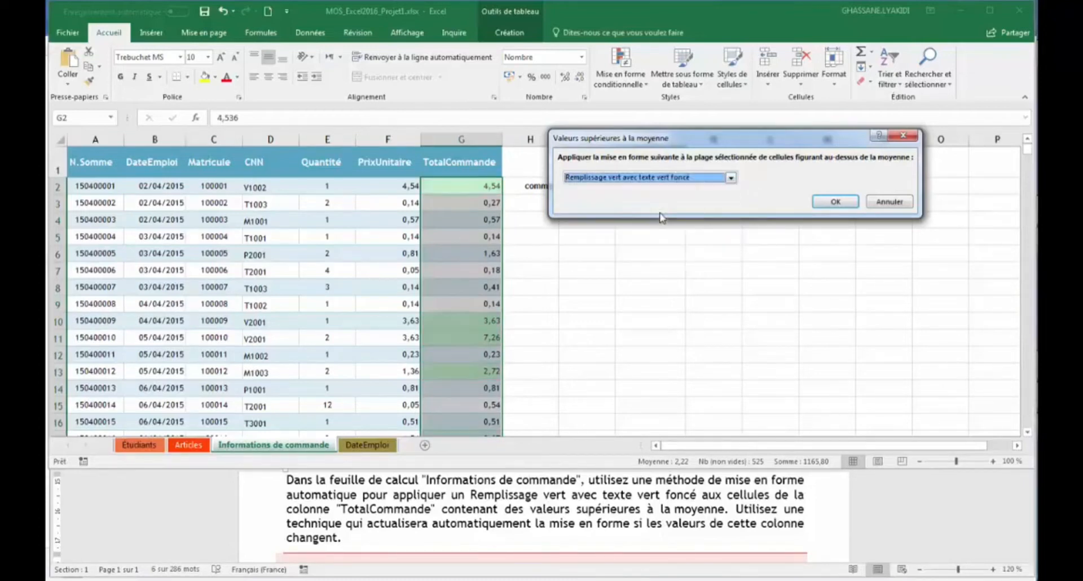
{"action": "left_click", "coordinate": [835, 202]}
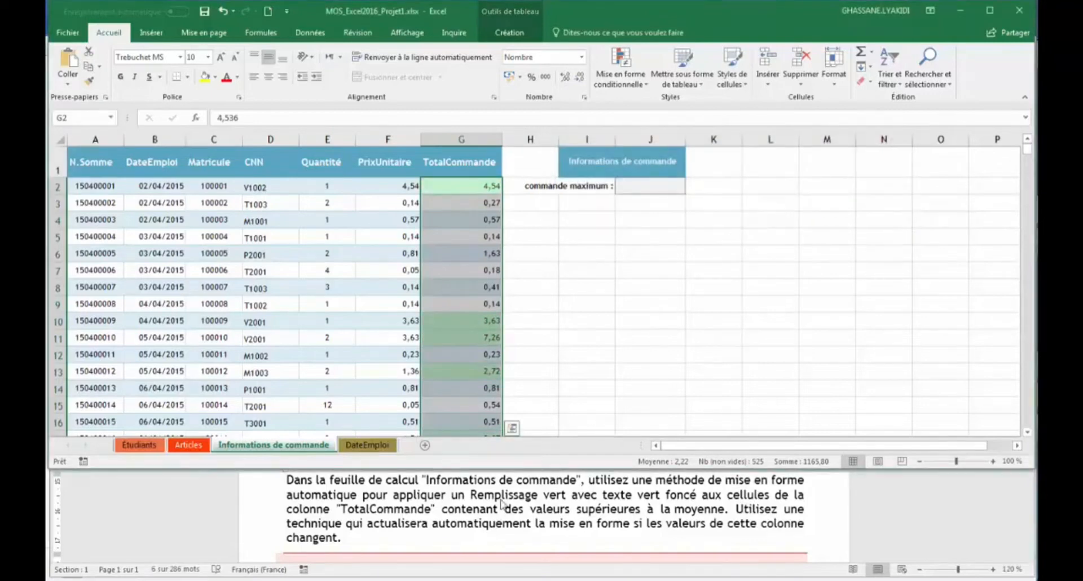
- Read Tache6 in Word and enter =MAX(Tableau2[TotalCommande]) in cell J2 of the Informations de commande sheet in Excel
{"action": "left_click", "coordinate": [496, 505]}
{"action": "scroll", "coordinate": [497, 505], "scroll_direction": "down", "scroll_amount": 3}
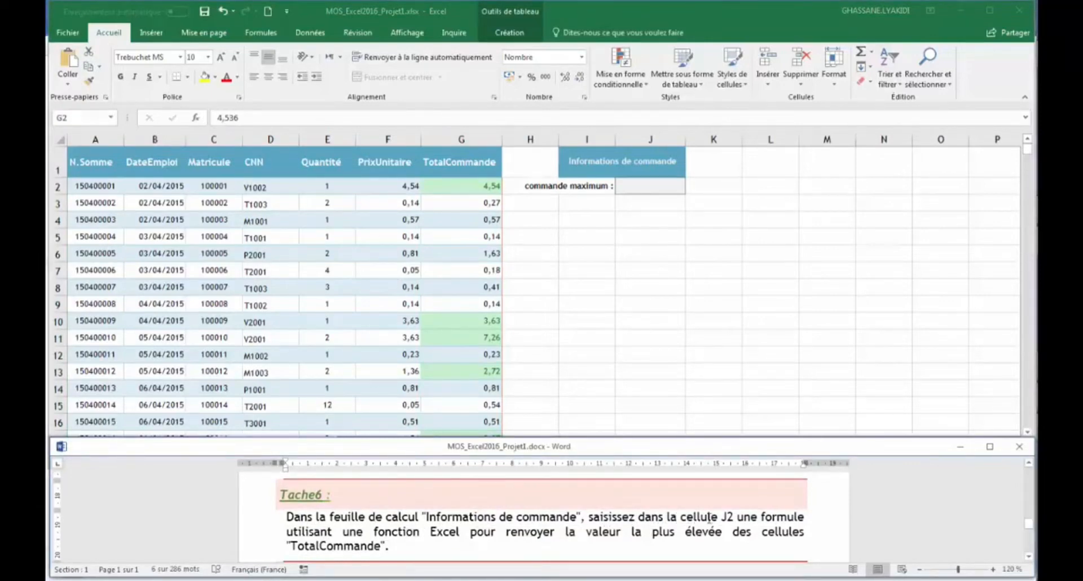
{"action": "left_click", "coordinate": [656, 187]}
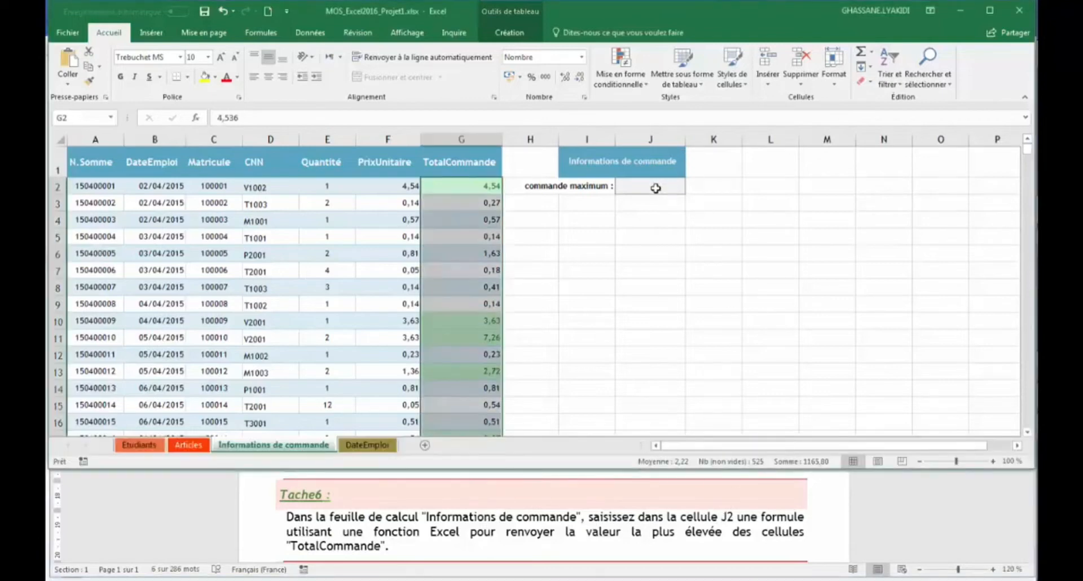
{"action": "left_click", "coordinate": [655, 187]}
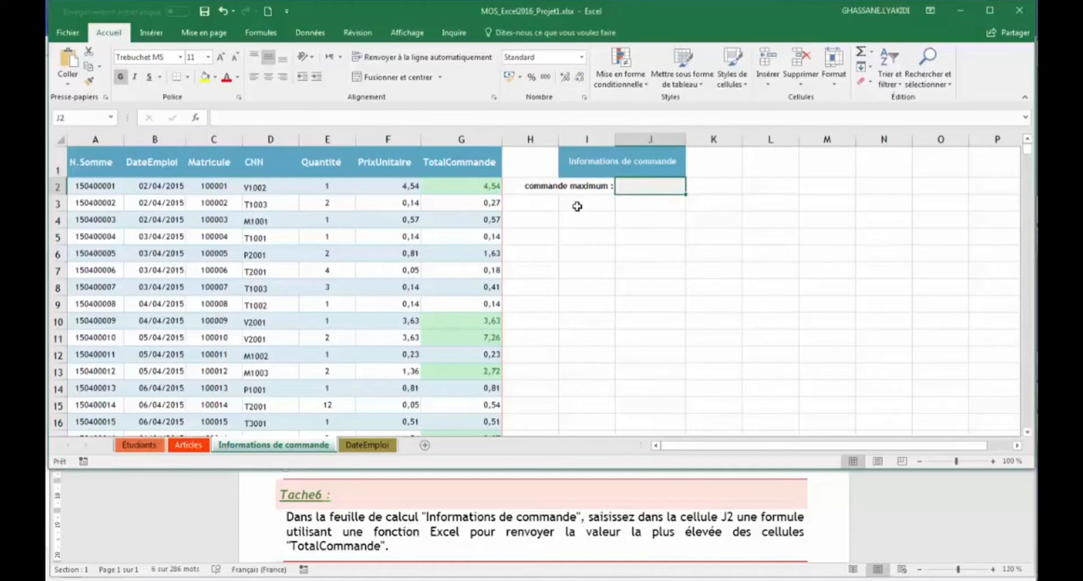
{"action": "type", "text": "="}
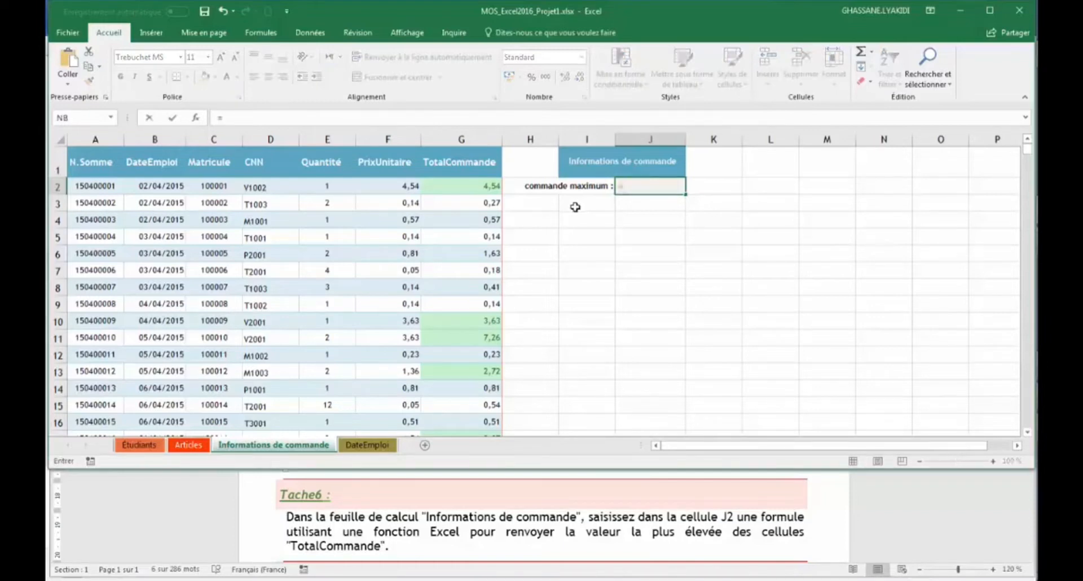
{"action": "type", "text": "max"}
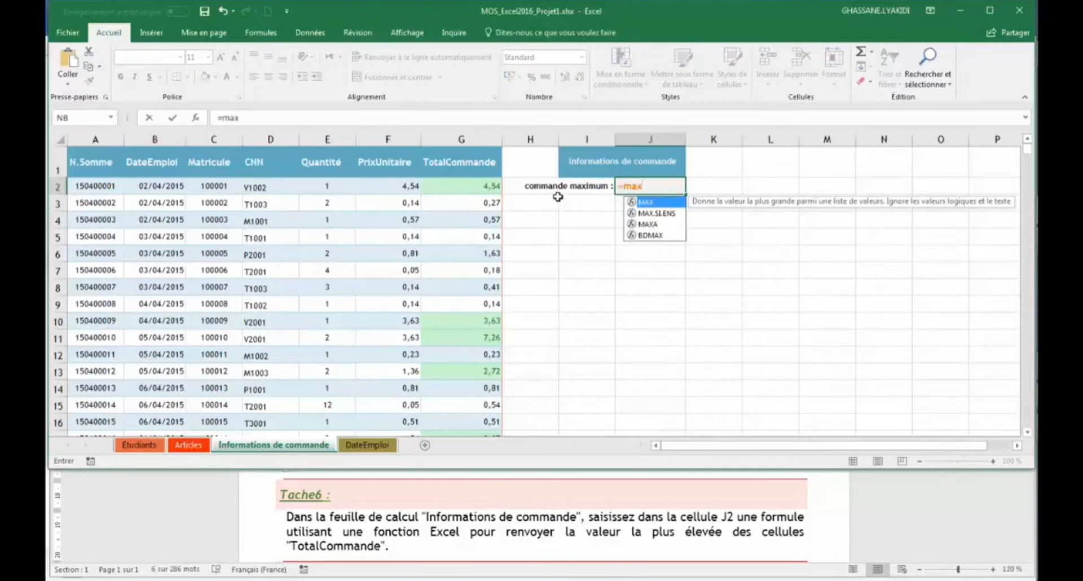
{"action": "double_click", "coordinate": [656, 203]}
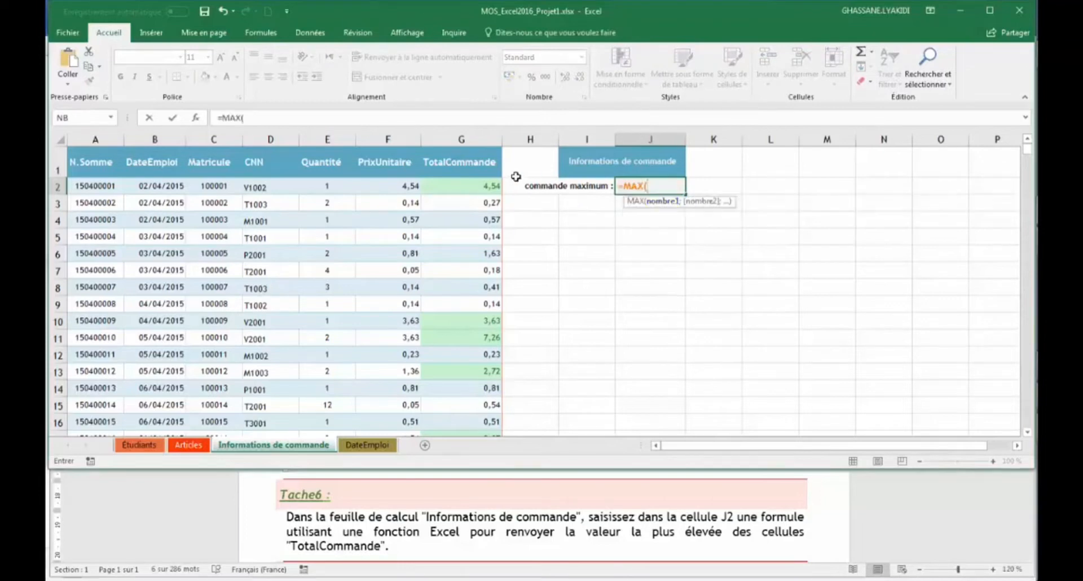
{"action": "left_click", "coordinate": [473, 187]}
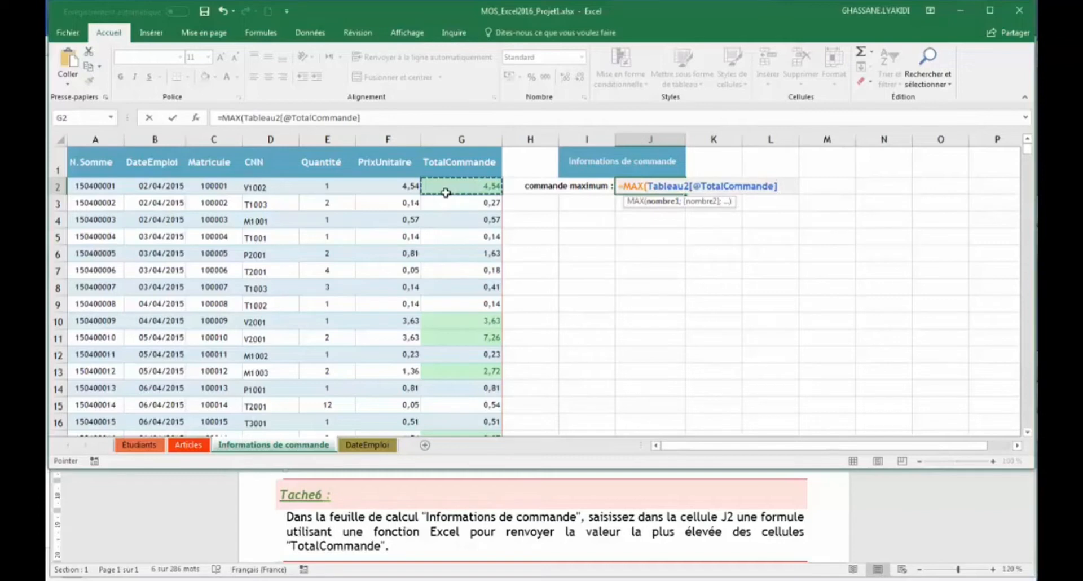
{"action": "key", "text": "ctrl+shift+Down"}
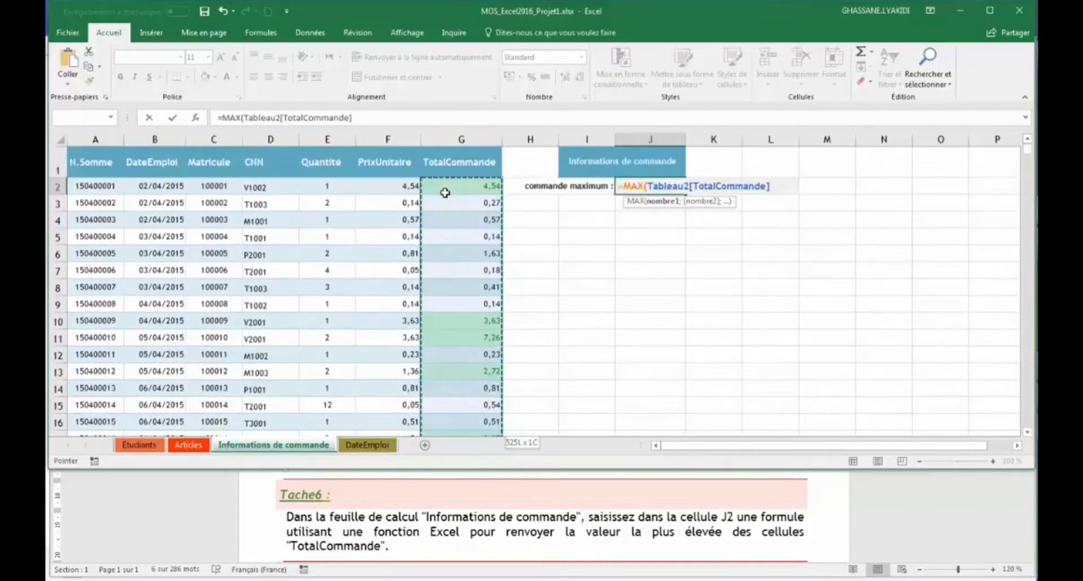
{"action": "key", "text": "Return"}
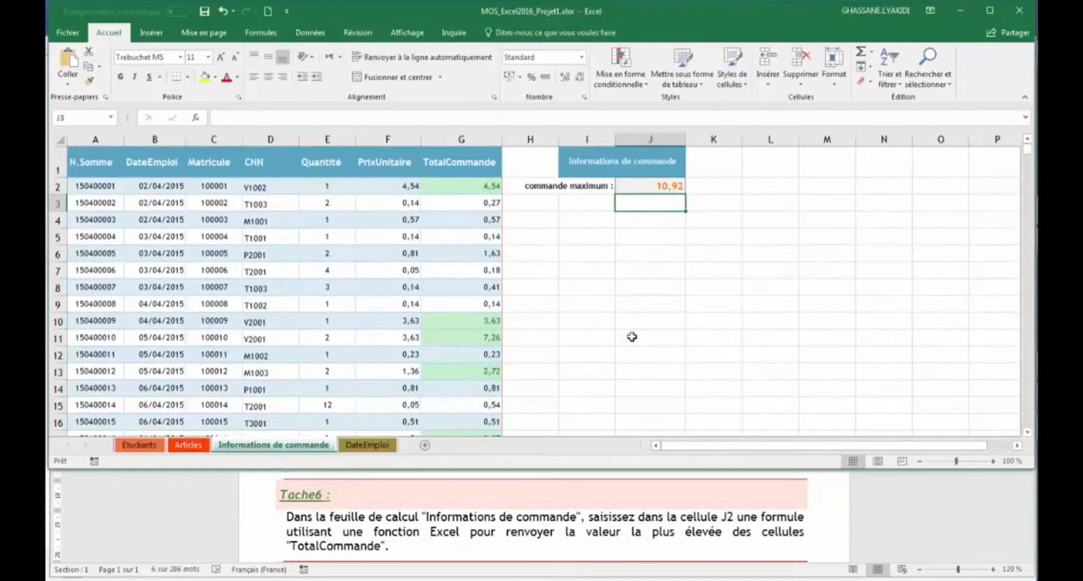
- Read the Tache7 instructions in Word and open the DateEmploi sheet in the Excel workbook
{"action": "left_click", "coordinate": [663, 528]}
{"action": "scroll", "coordinate": [663, 528], "scroll_direction": "down", "scroll_amount": 3}
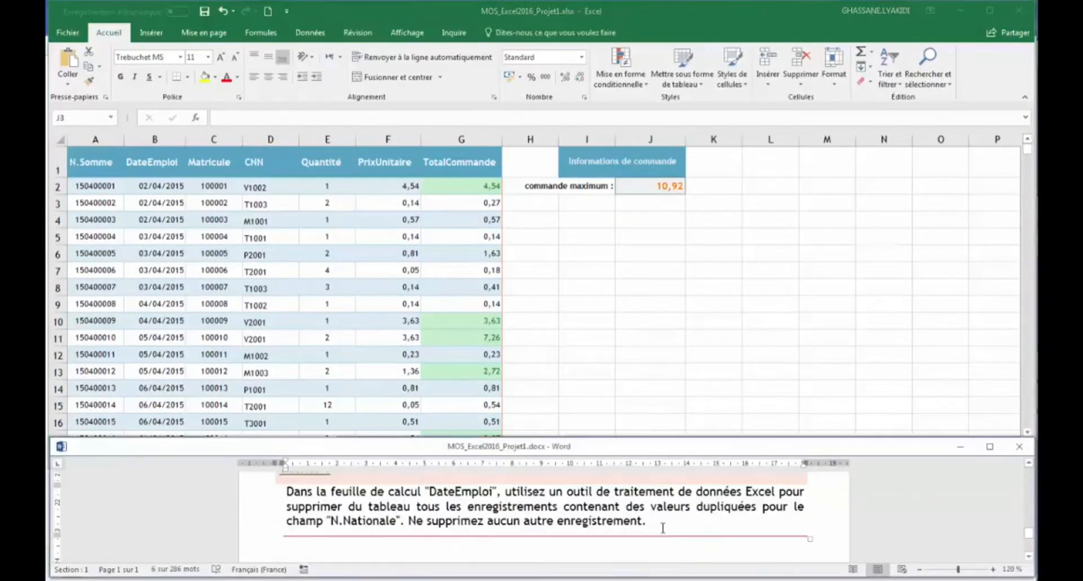
{"action": "scroll", "coordinate": [663, 528], "scroll_direction": "up", "scroll_amount": 1}
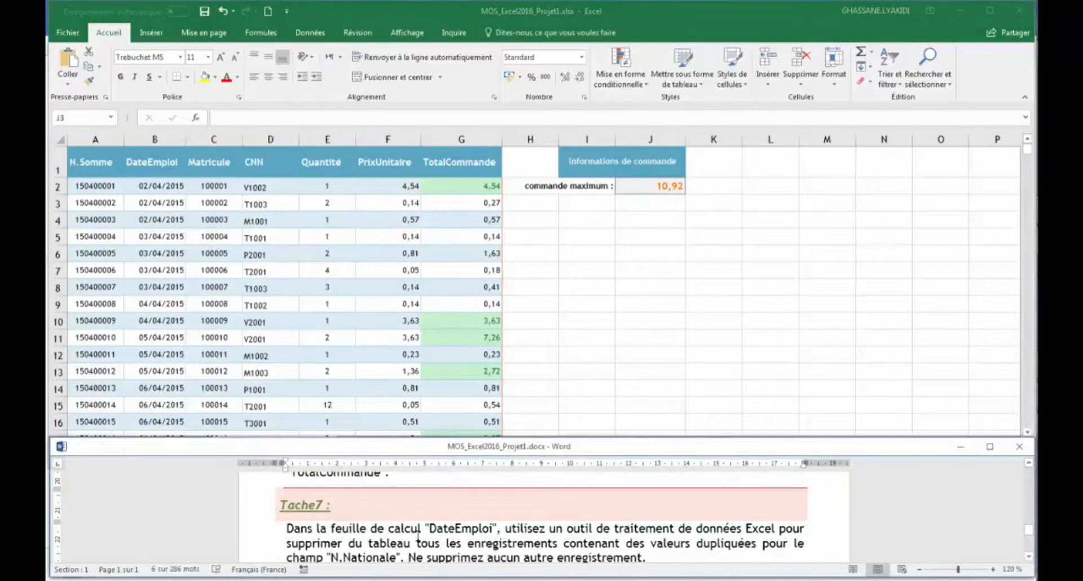
{"action": "scroll", "coordinate": [422, 535], "scroll_direction": "down", "scroll_amount": 1}
{"action": "left_click", "coordinate": [368, 355]}
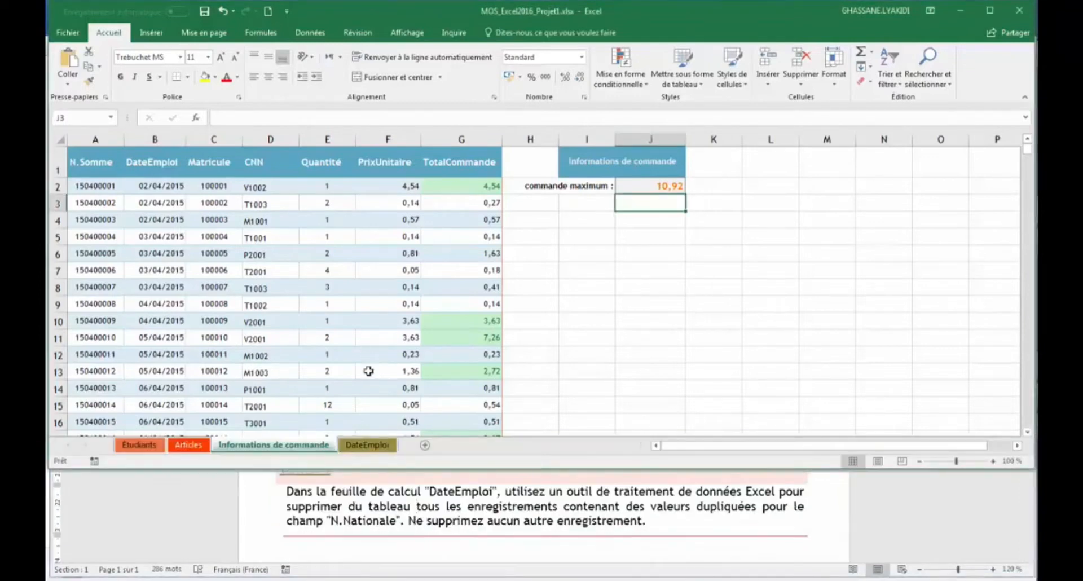
{"action": "left_click", "coordinate": [361, 446]}
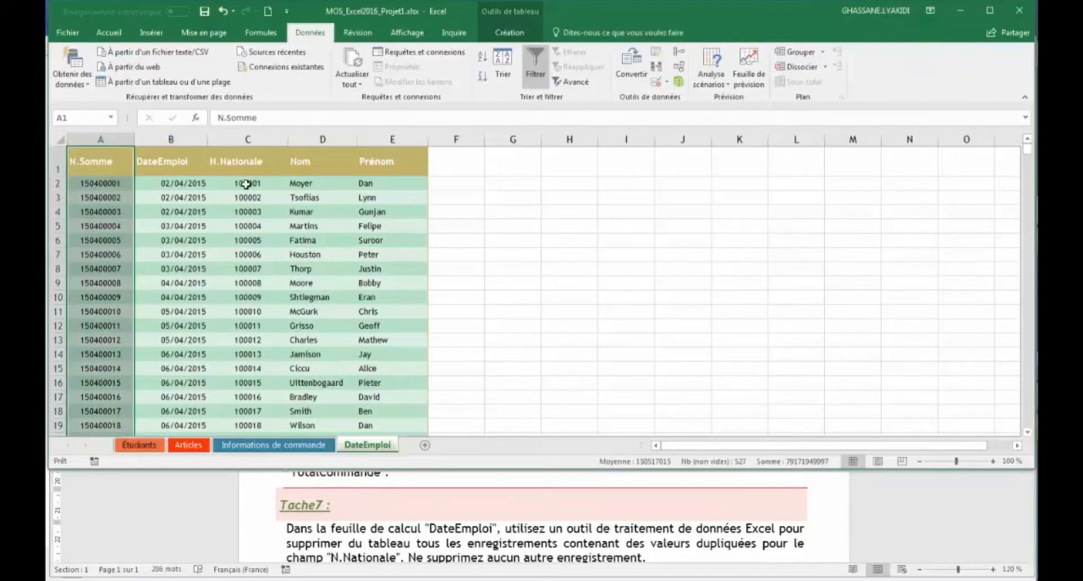
- Remove duplicate records from the DateEmploi table, comparing only the N.Nationale column and keeping the header option enabled
{"action": "left_click", "coordinate": [246, 184]}
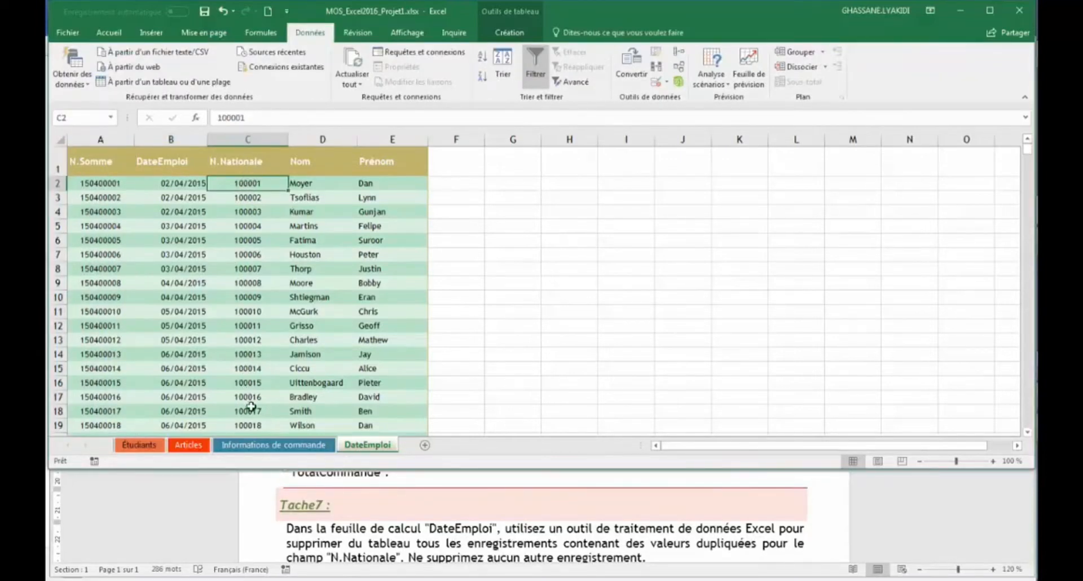
{"action": "left_click", "coordinate": [228, 163]}
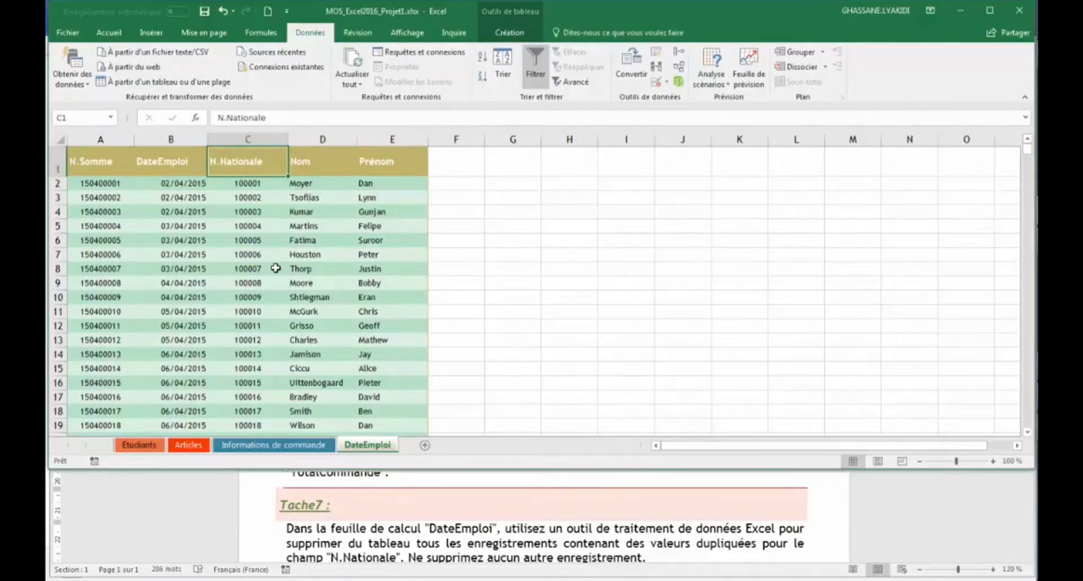
{"action": "key", "text": "ctrl+shift+Down"}
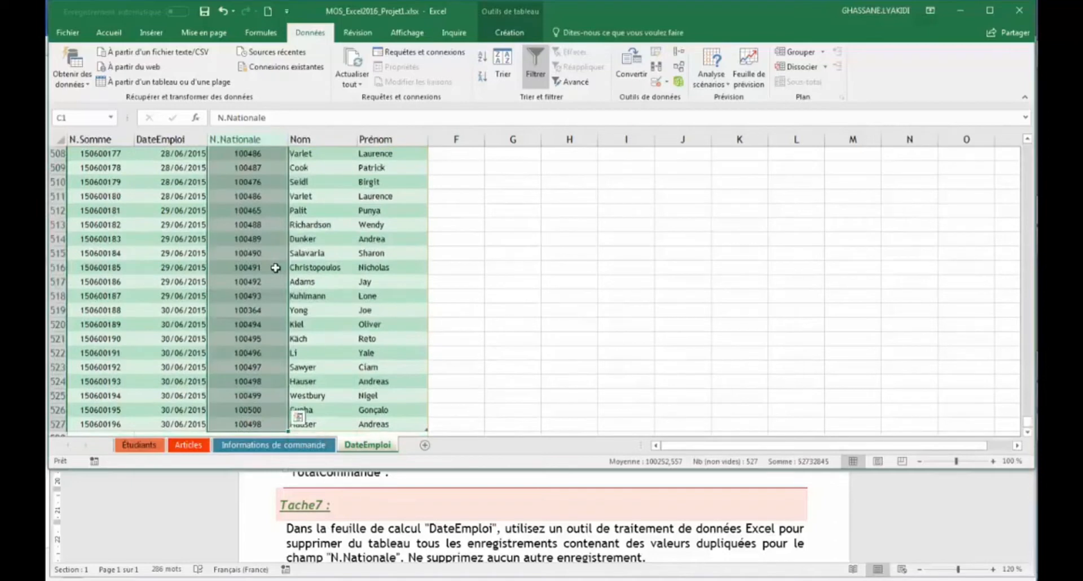
{"action": "key", "text": "ctrl+BackSpace"}
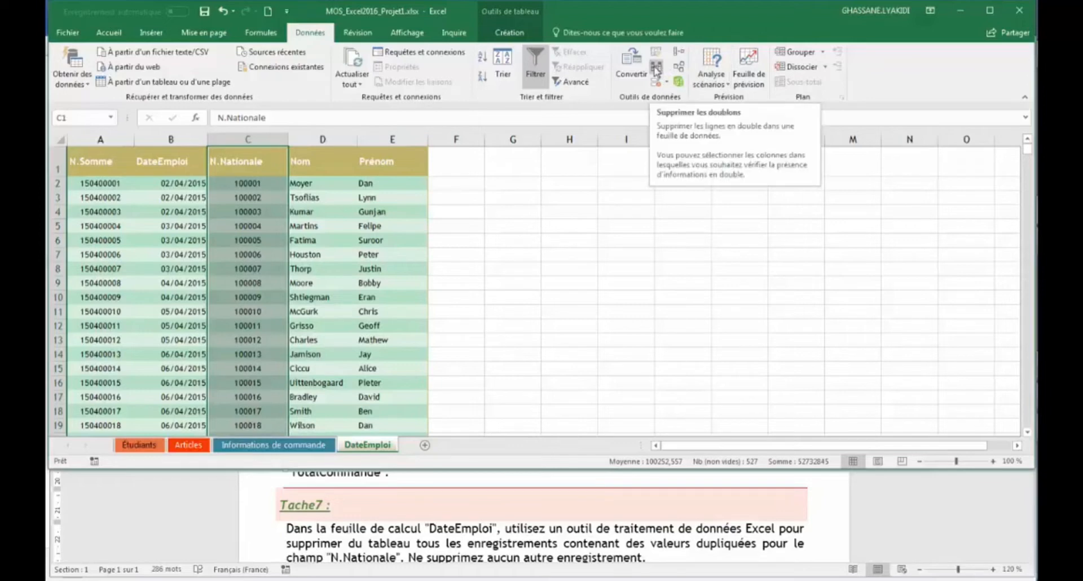
{"action": "left_click", "coordinate": [656, 69]}
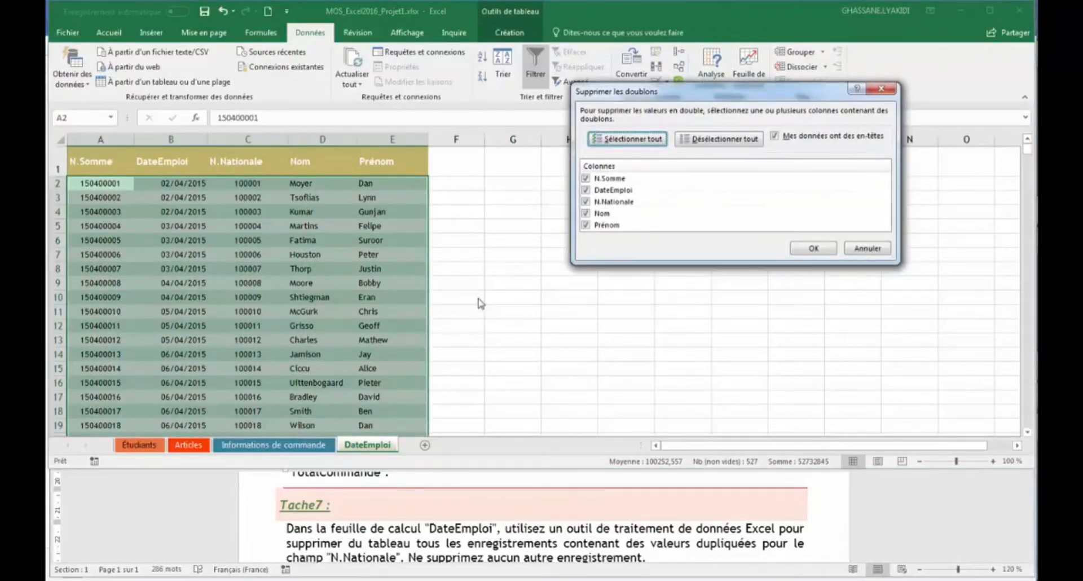
{"action": "left_click", "coordinate": [586, 190]}
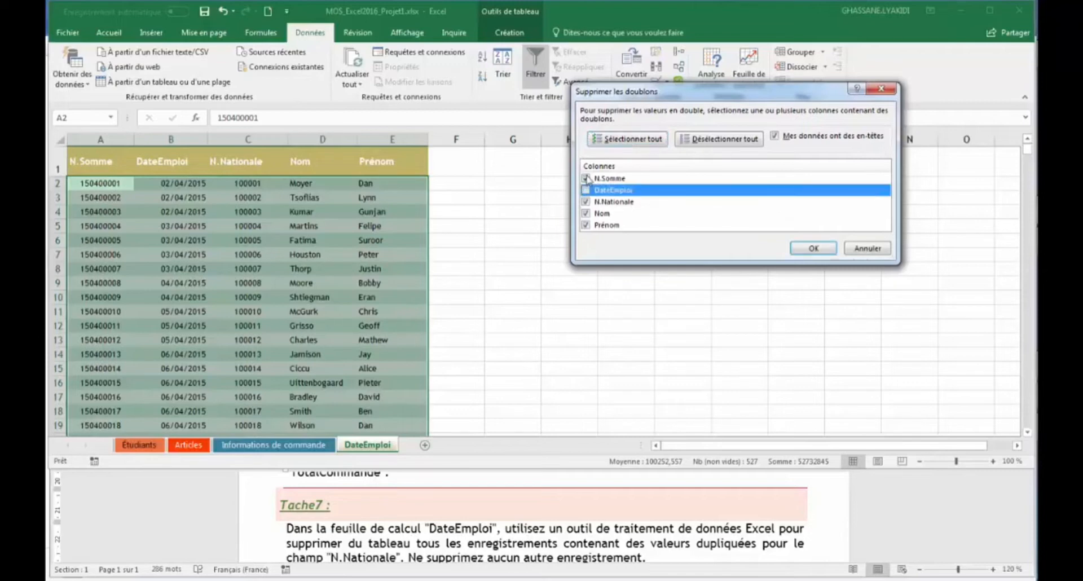
{"action": "left_click", "coordinate": [586, 178]}
{"action": "left_click", "coordinate": [586, 214]}
{"action": "left_click", "coordinate": [586, 225]}
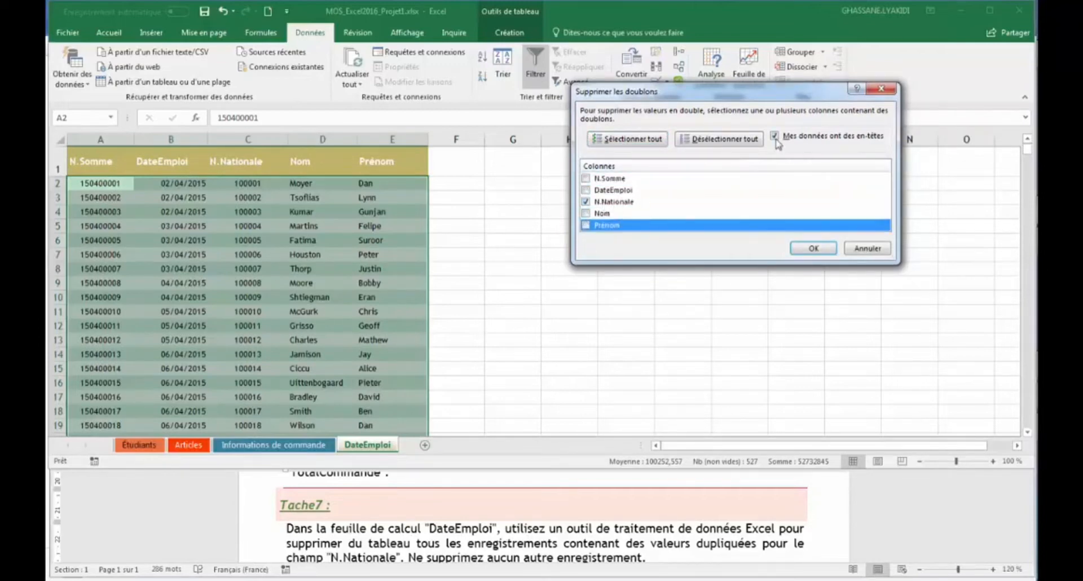
{"action": "left_click", "coordinate": [809, 249]}
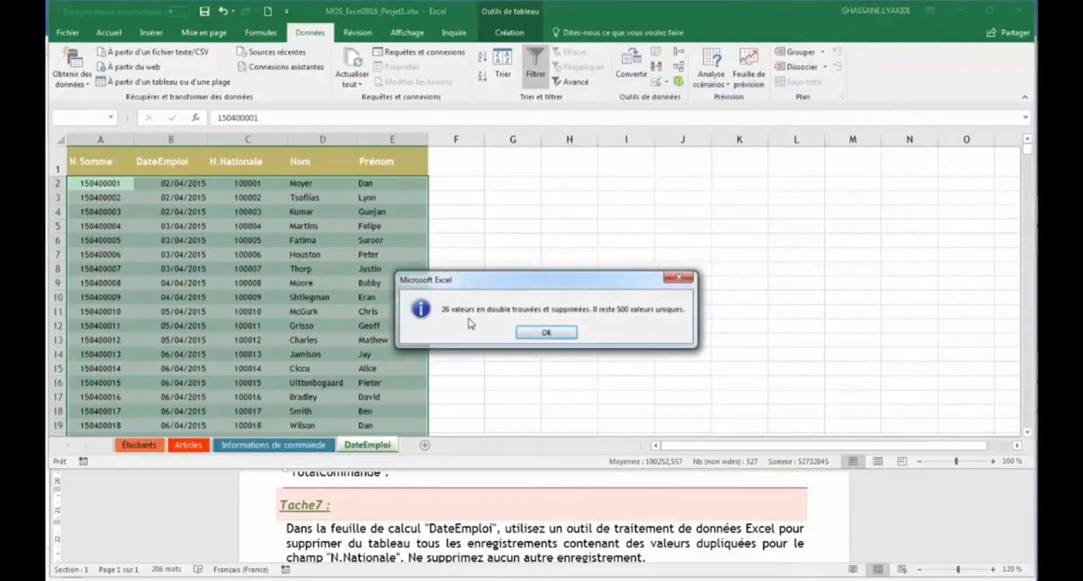
{"action": "left_click", "coordinate": [545, 333]}
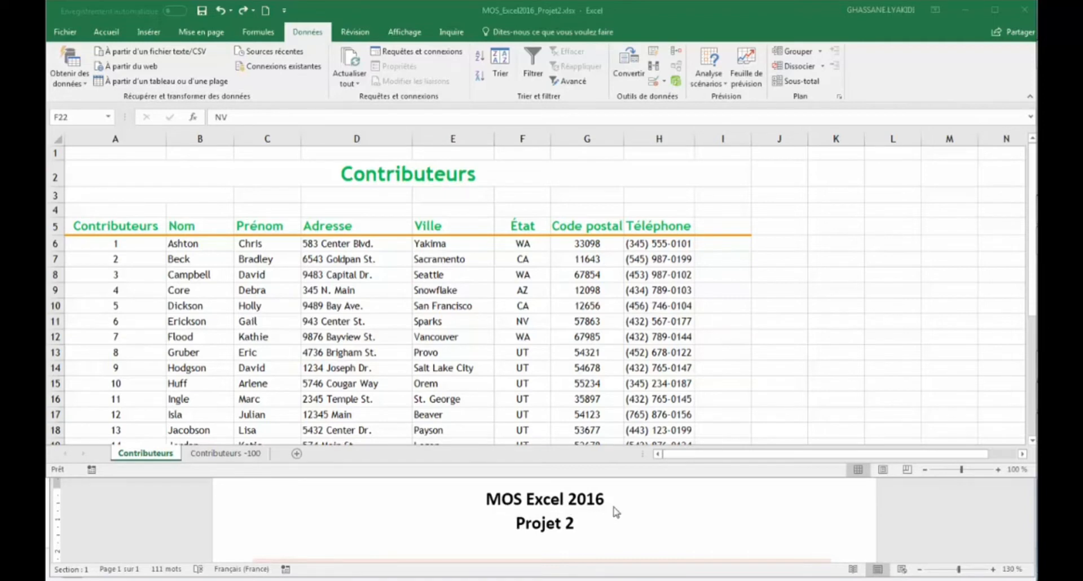
- Read the Tach1 import instructions in the MOS_Excel2016_Projet2.docx document in Word
{"action": "left_click", "coordinate": [633, 509]}
{"action": "scroll", "coordinate": [631, 510], "scroll_direction": "down", "scroll_amount": 3}
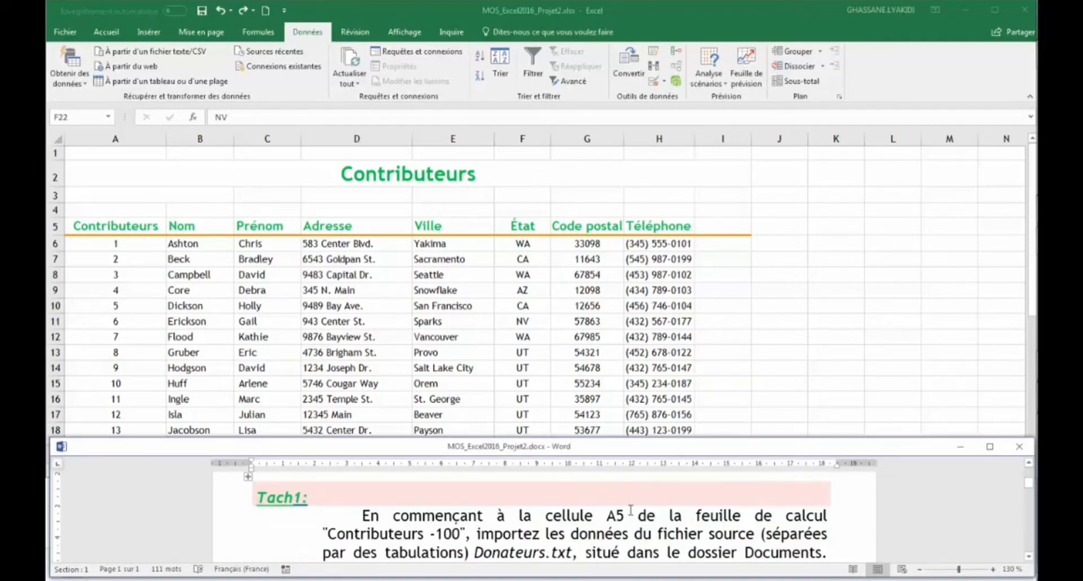
{"action": "left_click", "coordinate": [442, 532]}
{"action": "scroll", "coordinate": [429, 530], "scroll_direction": "down", "scroll_amount": 1}
{"action": "scroll", "coordinate": [408, 530], "scroll_direction": "up", "scroll_amount": 1}
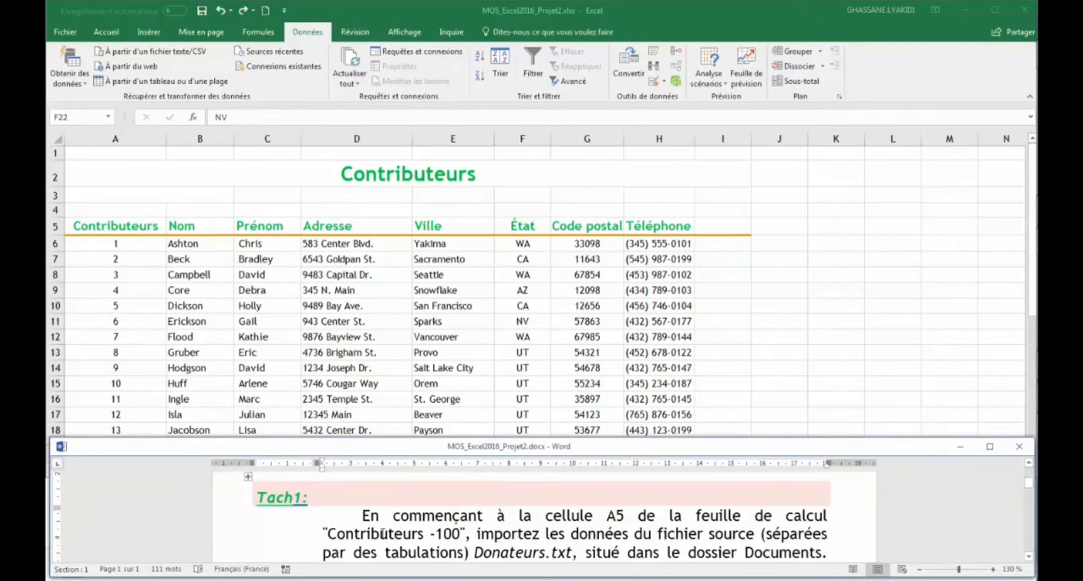
{"action": "scroll", "coordinate": [463, 536], "scroll_direction": "down", "scroll_amount": 1}
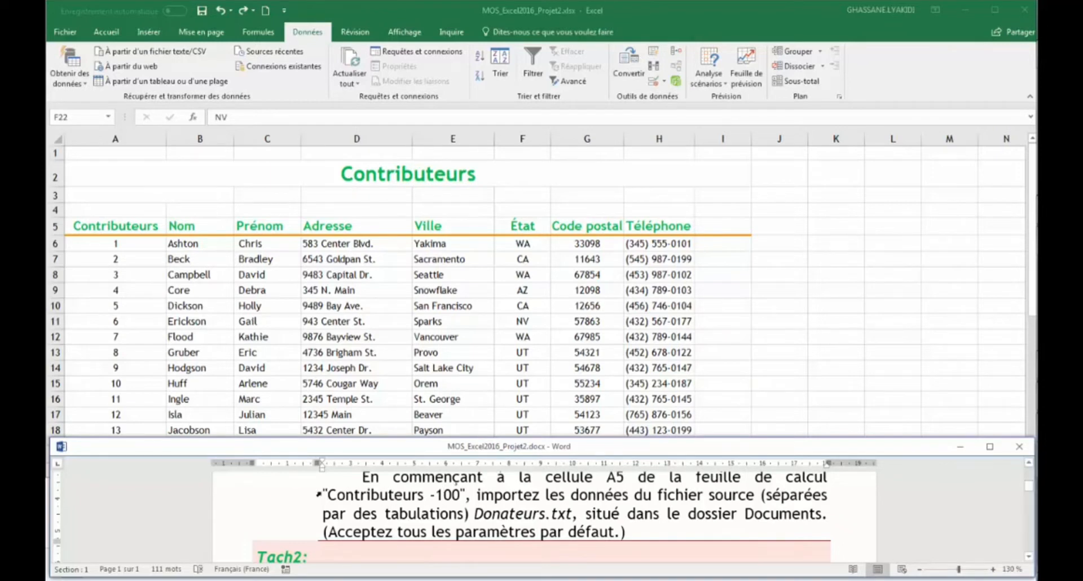
- Switch to Excel and start importing the text file Donateurs.txt from the Documents library on the Contributeurs -100 sheet
{"action": "left_click", "coordinate": [418, 375]}
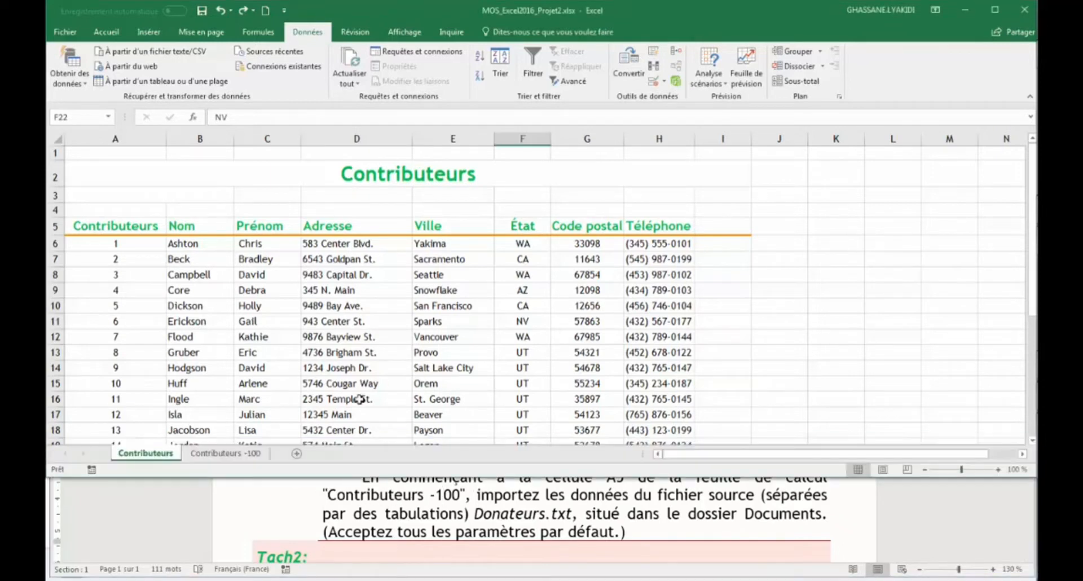
{"action": "left_click", "coordinate": [223, 454]}
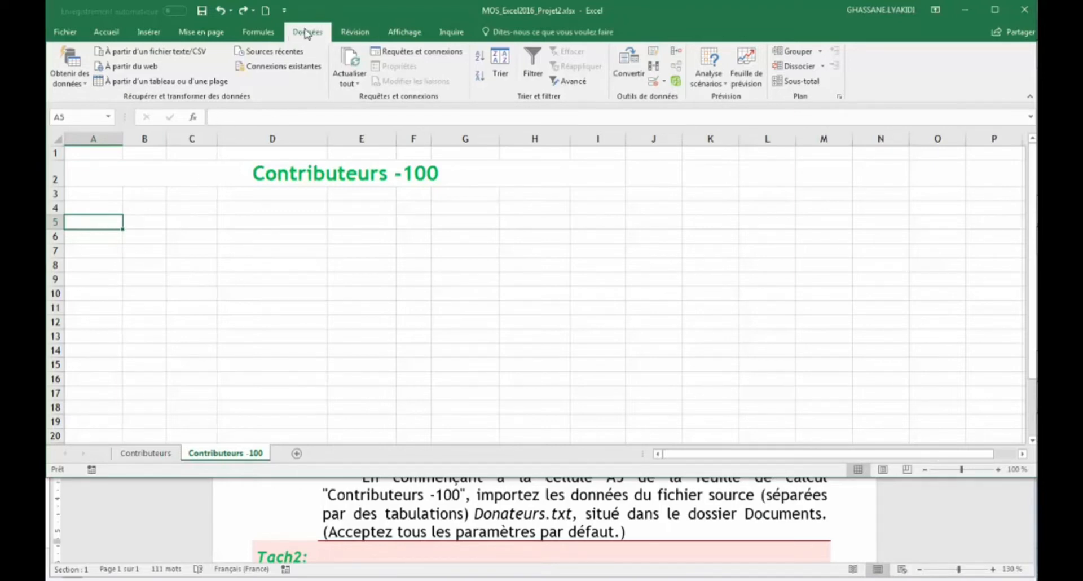
{"action": "left_click", "coordinate": [192, 54]}
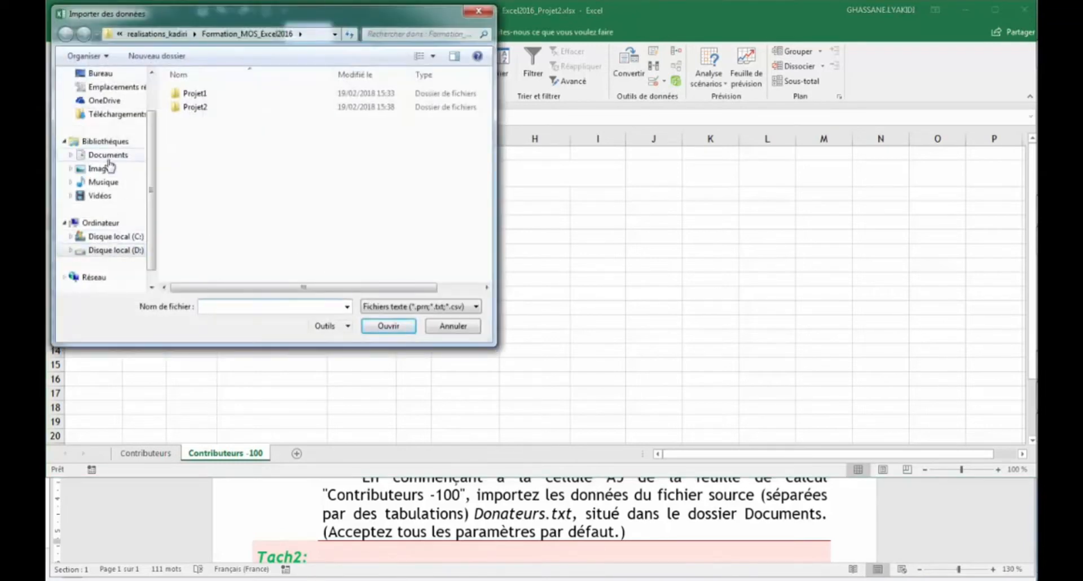
{"action": "left_click", "coordinate": [109, 158]}
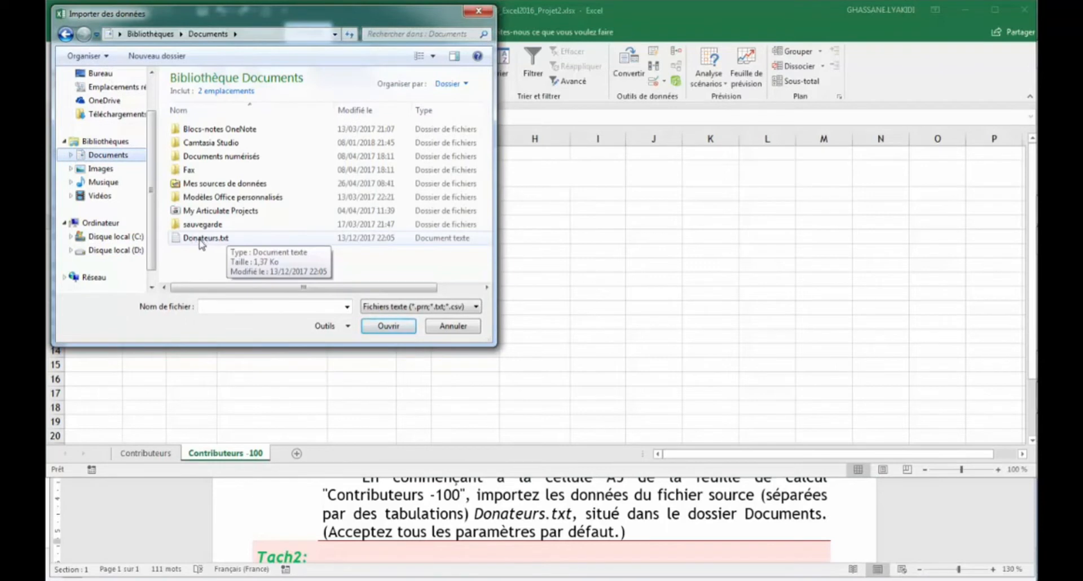
{"action": "left_click", "coordinate": [200, 239]}
{"action": "left_click", "coordinate": [377, 330]}
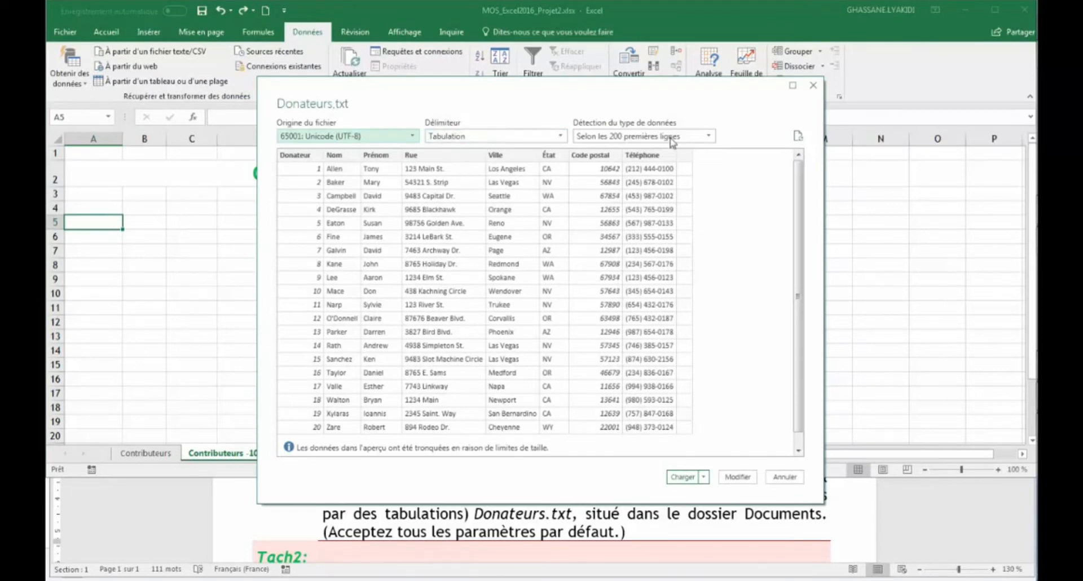
- Check Tach1 in Word, load the Donateurs.txt data as a table into the existing sheet at =$A$5, and close the queries pane
{"action": "left_click_drag", "start_coordinate": [643, 104], "coordinate": [639, 52]}
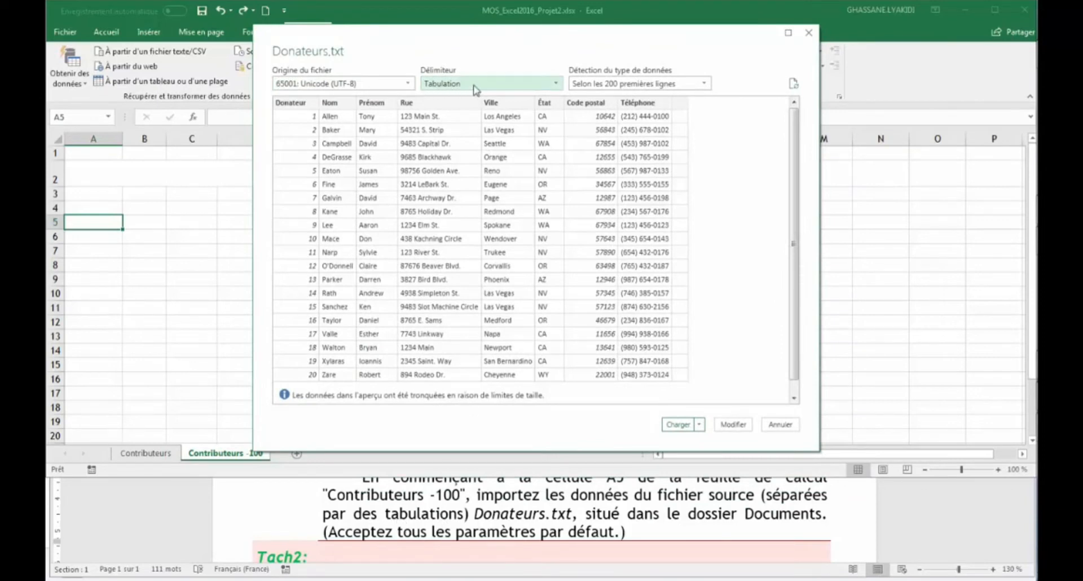
{"action": "left_click", "coordinate": [629, 525]}
{"action": "scroll", "coordinate": [627, 522], "scroll_direction": "up", "scroll_amount": 1}
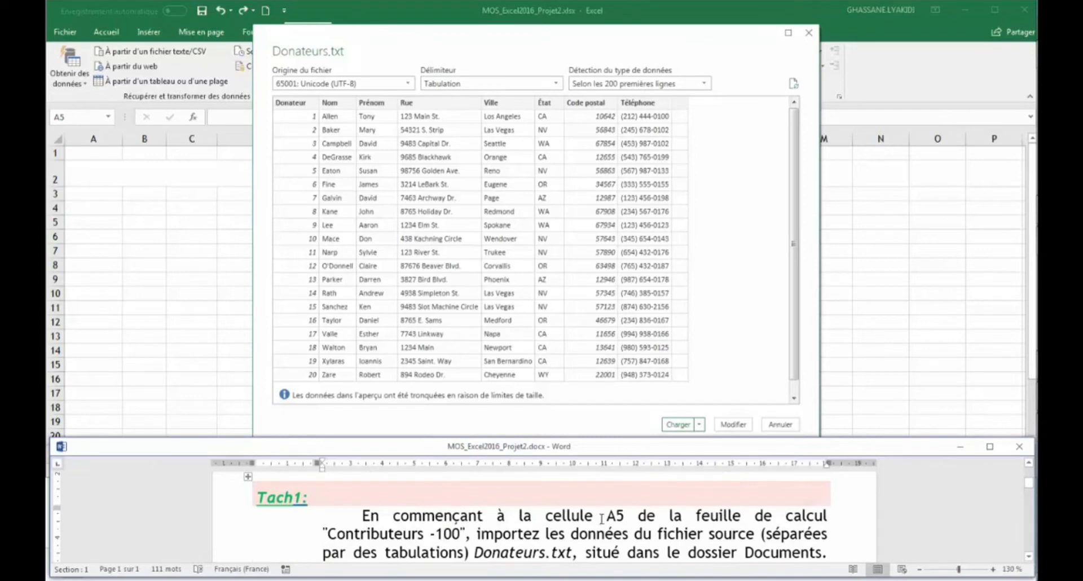
{"action": "left_click", "coordinate": [700, 424]}
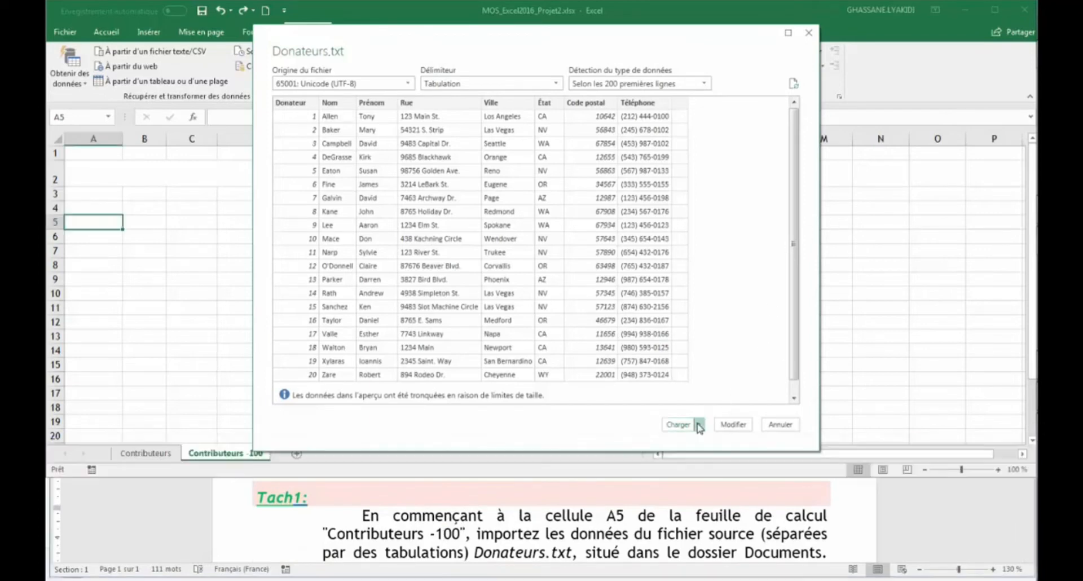
{"action": "left_click", "coordinate": [737, 455]}
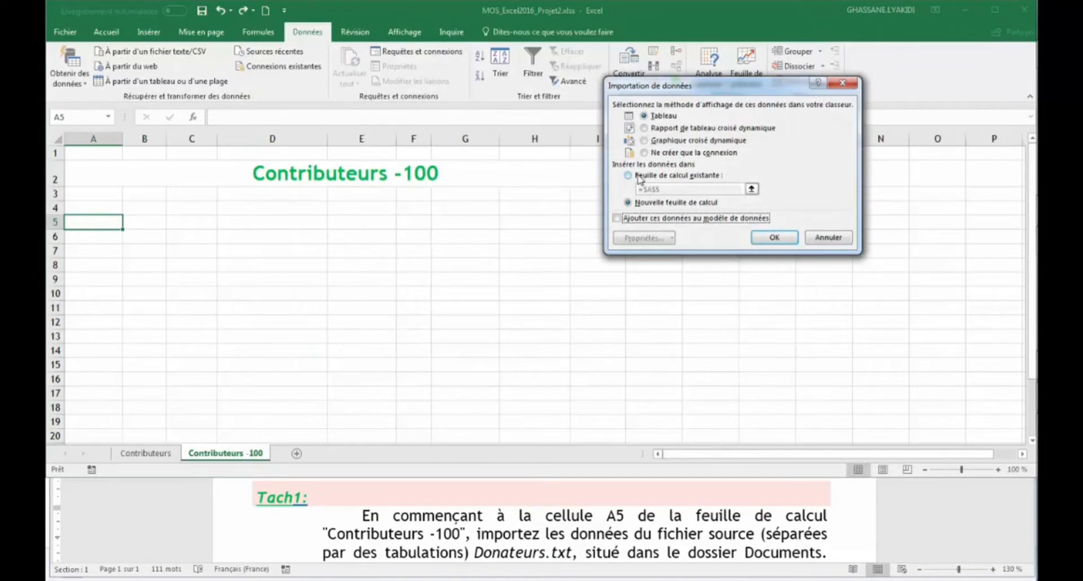
{"action": "left_click", "coordinate": [628, 176]}
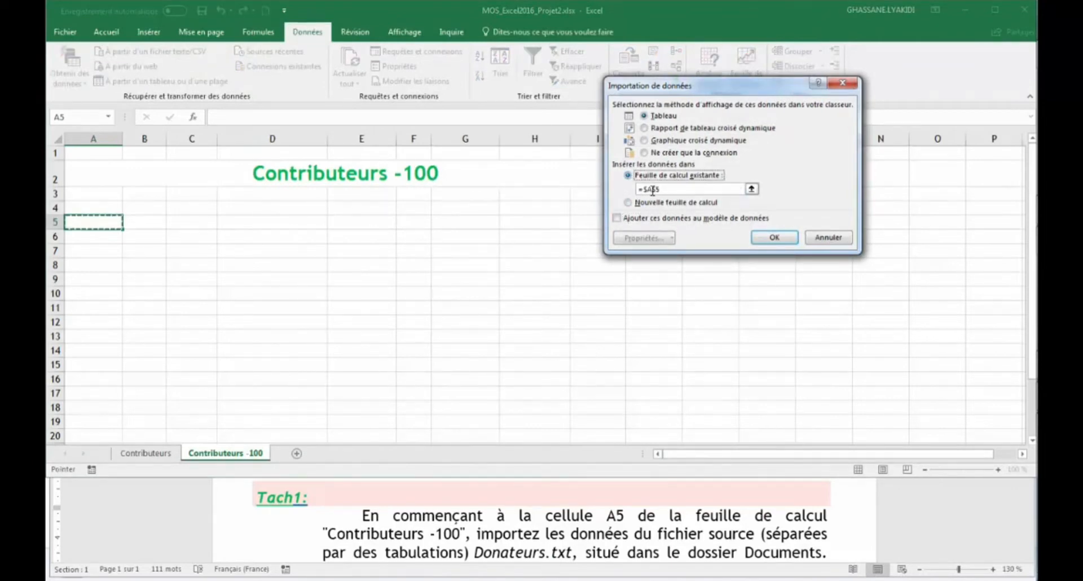
{"action": "left_click", "coordinate": [775, 238]}
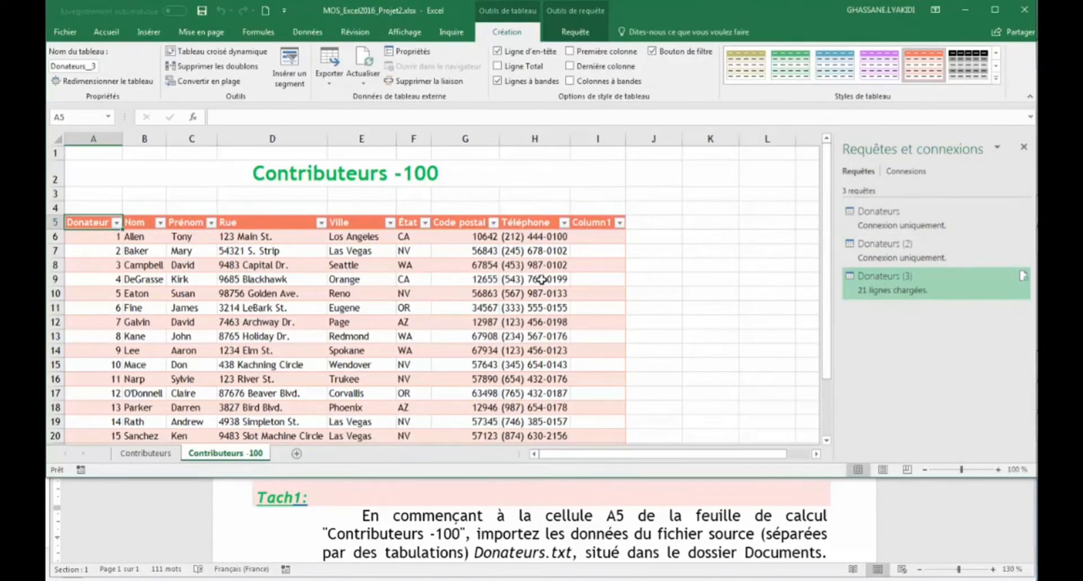
{"action": "left_click", "coordinate": [1024, 147]}
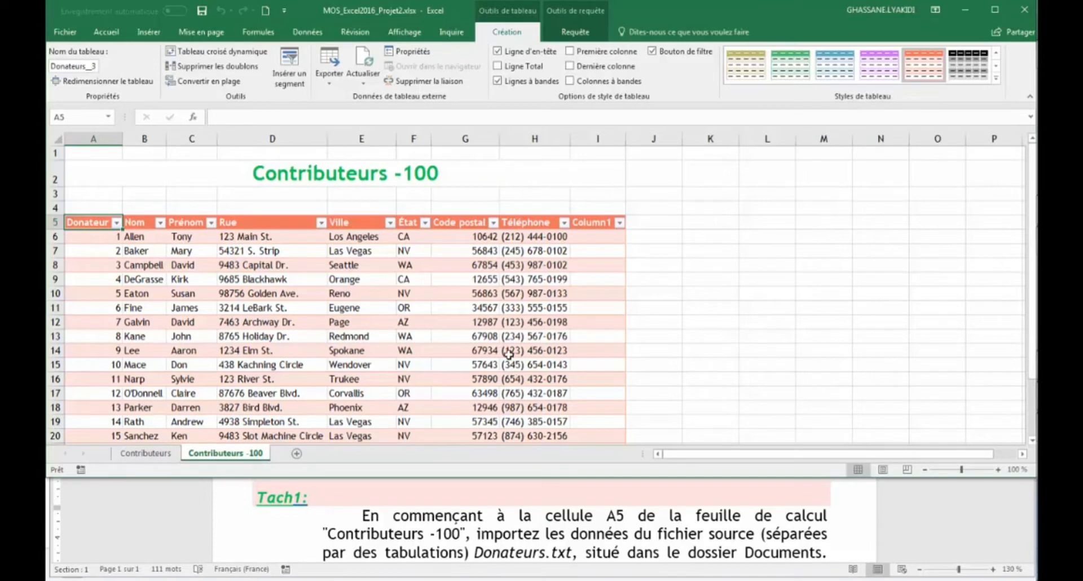
- Read Tach2 in Word and clear the contents of the named range Génie on the Contributeurs sheet in Excel
{"action": "left_click", "coordinate": [602, 537]}
{"action": "scroll", "coordinate": [602, 537], "scroll_direction": "down", "scroll_amount": 3}
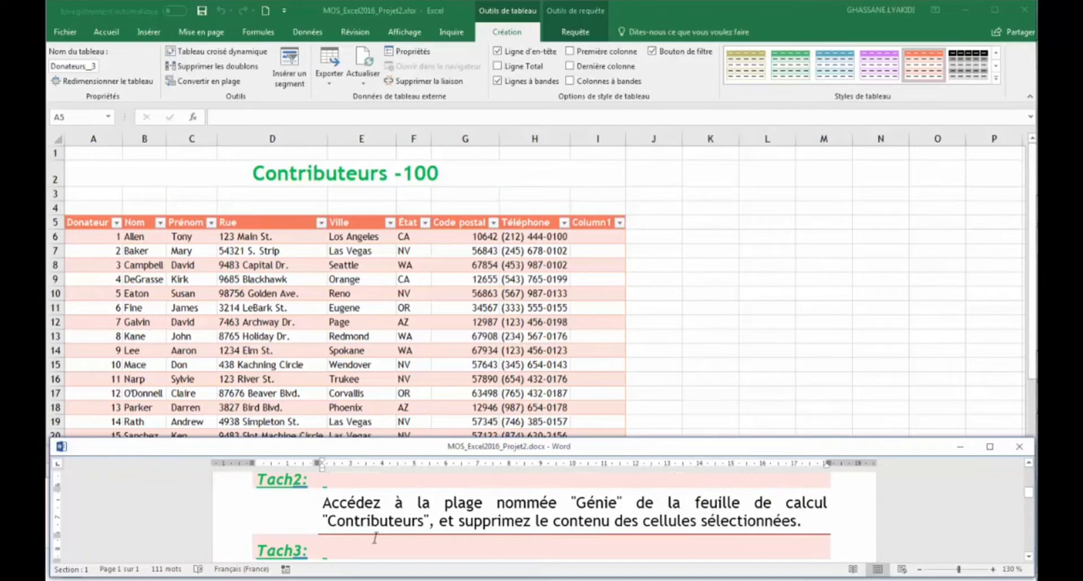
{"action": "left_click", "coordinate": [359, 281]}
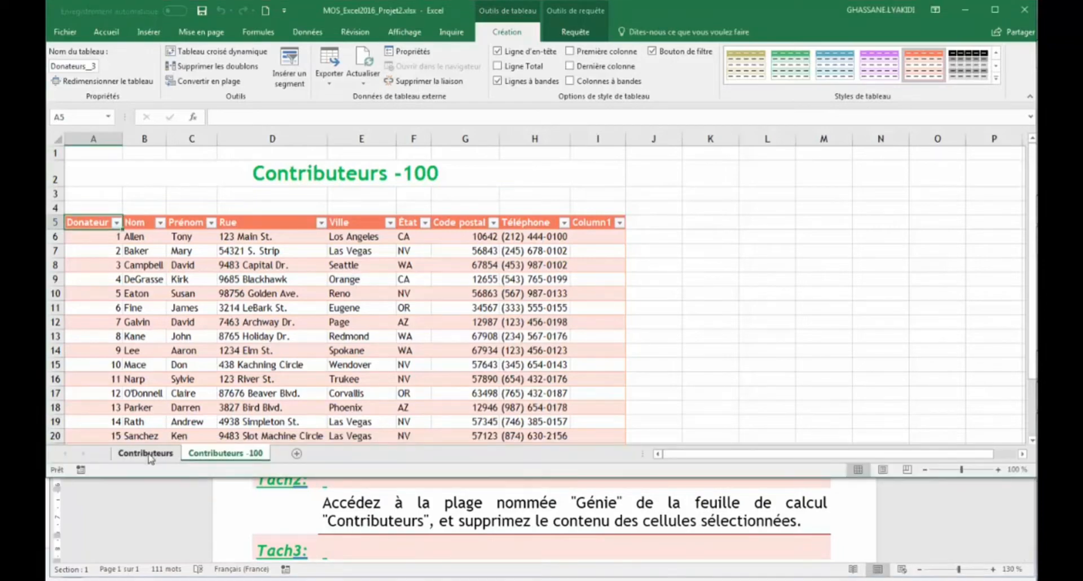
{"action": "left_click", "coordinate": [176, 458]}
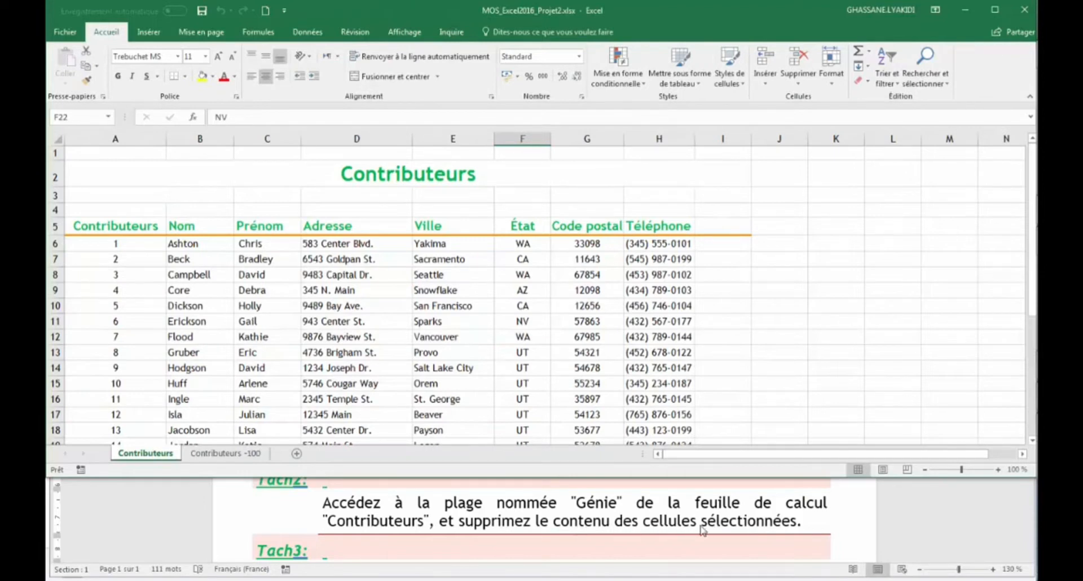
{"action": "left_click", "coordinate": [108, 117]}
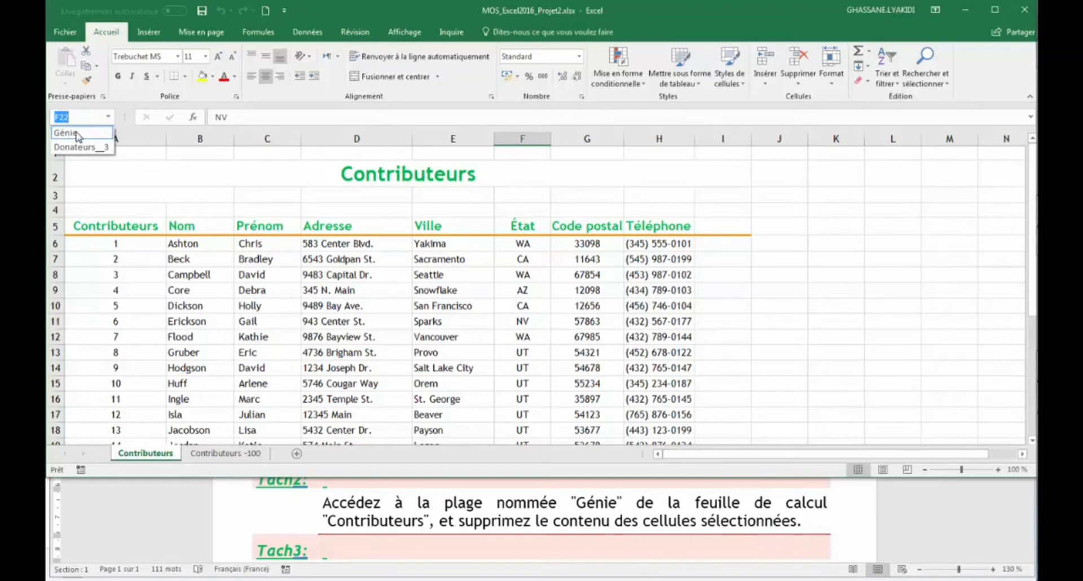
{"action": "left_click", "coordinate": [77, 134]}
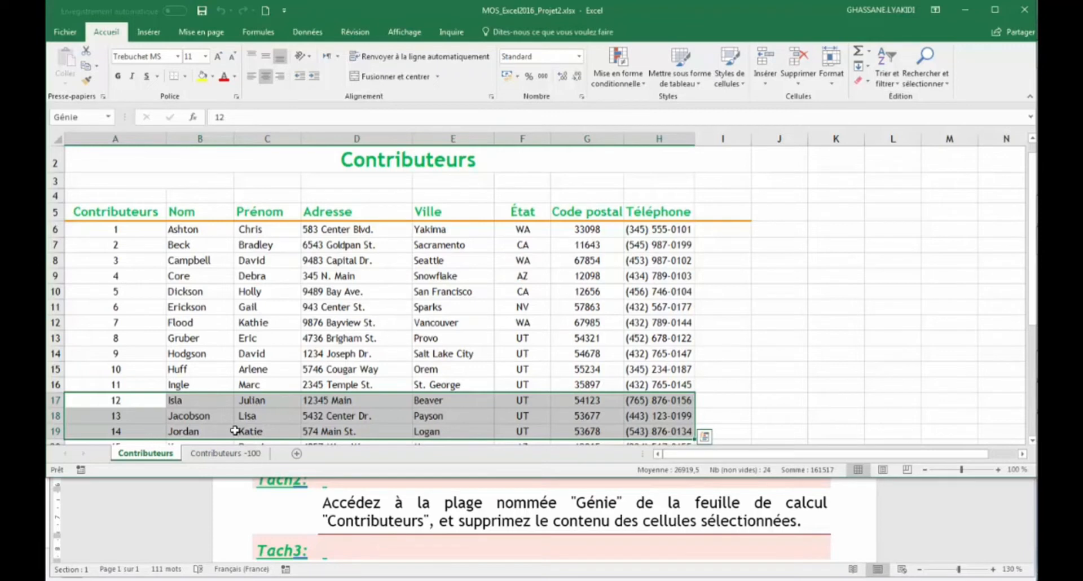
{"action": "key", "text": "Delete"}
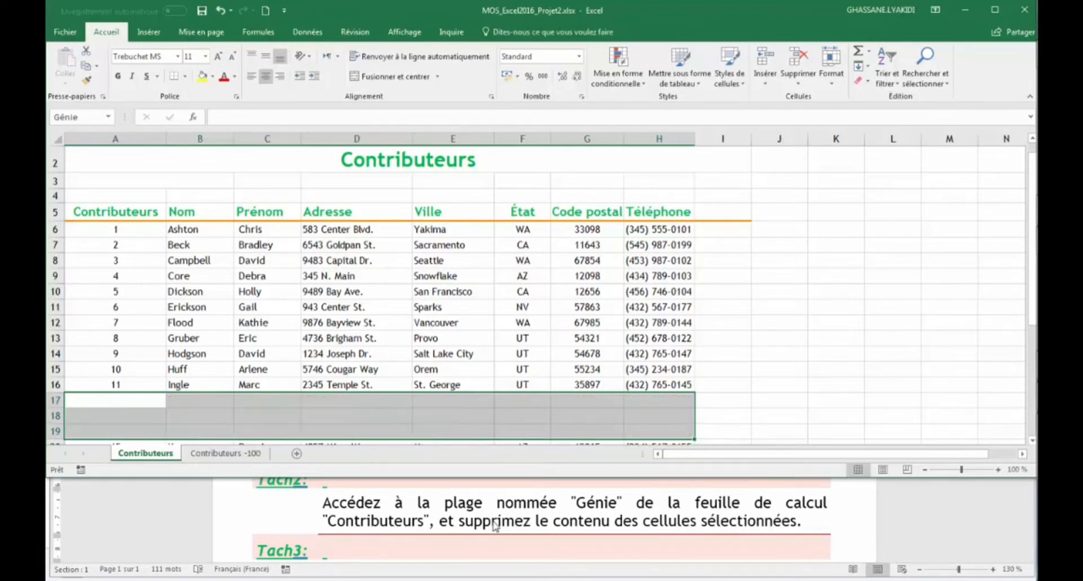
- Read Tach3 in Word and add a new worksheet named "Contributeurs -10" to the Excel workbook
{"action": "left_click", "coordinate": [491, 503]}
{"action": "scroll", "coordinate": [510, 527], "scroll_direction": "down", "scroll_amount": 2}
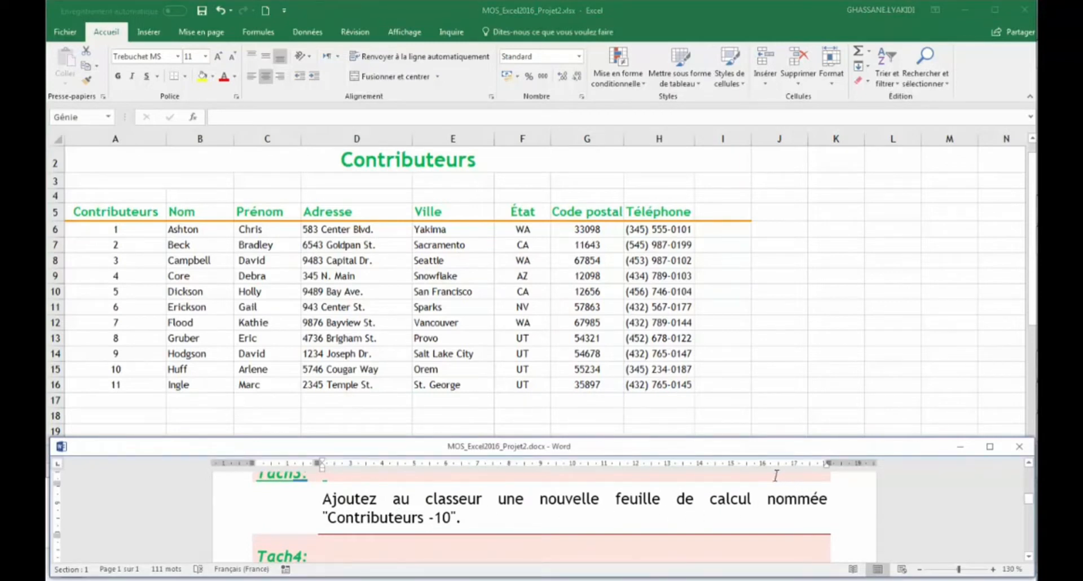
{"action": "left_click", "coordinate": [327, 342]}
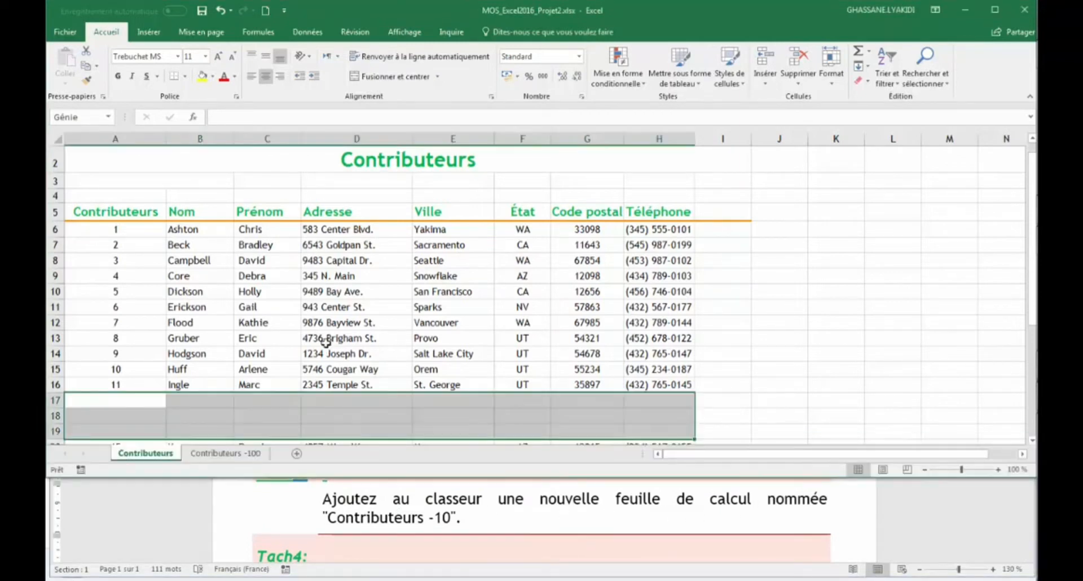
{"action": "left_click", "coordinate": [297, 456]}
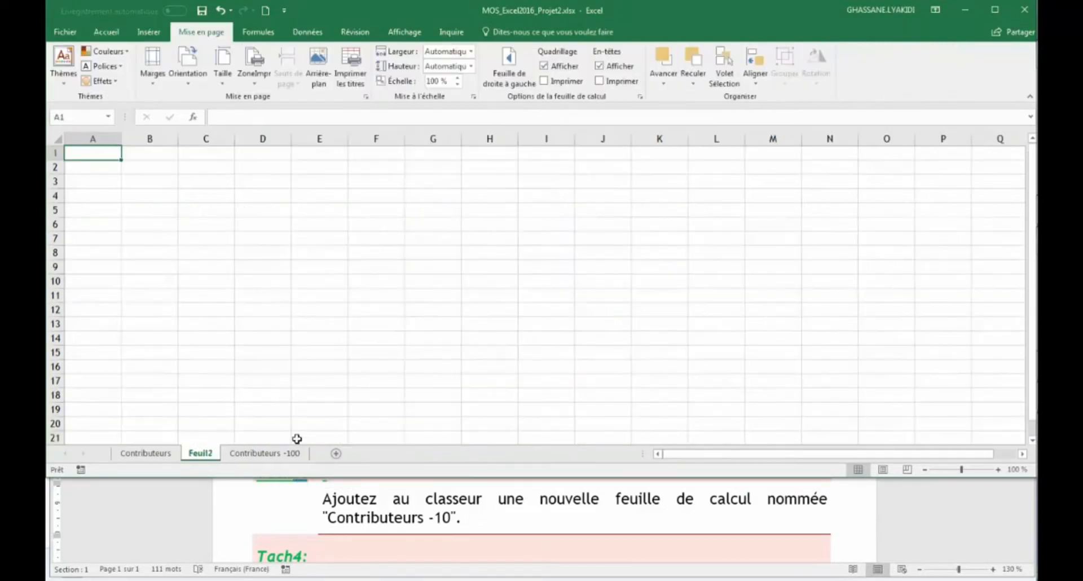
{"action": "double_click", "coordinate": [200, 454]}
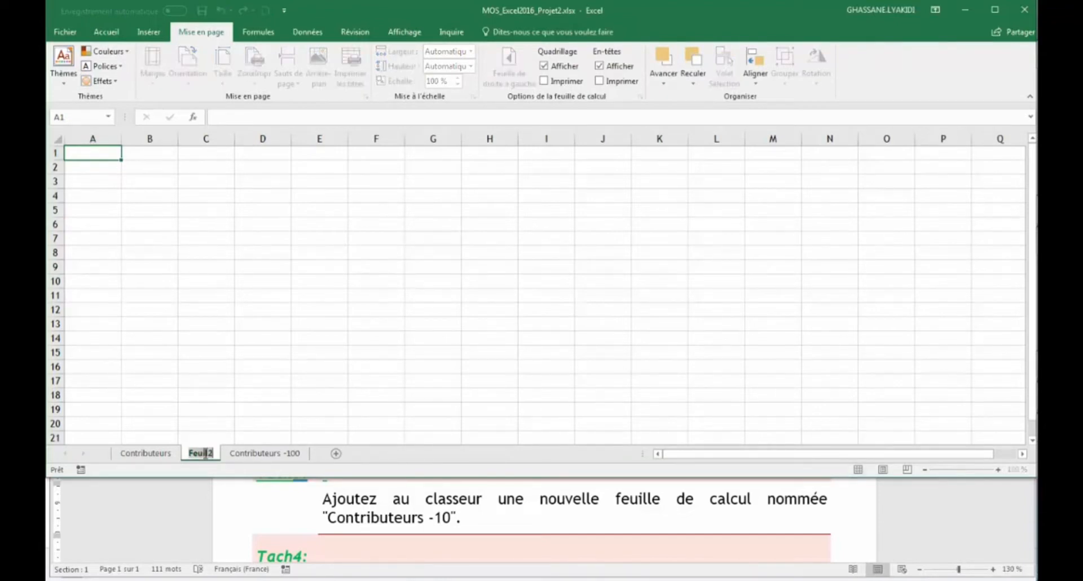
{"action": "type", "text": "c"}
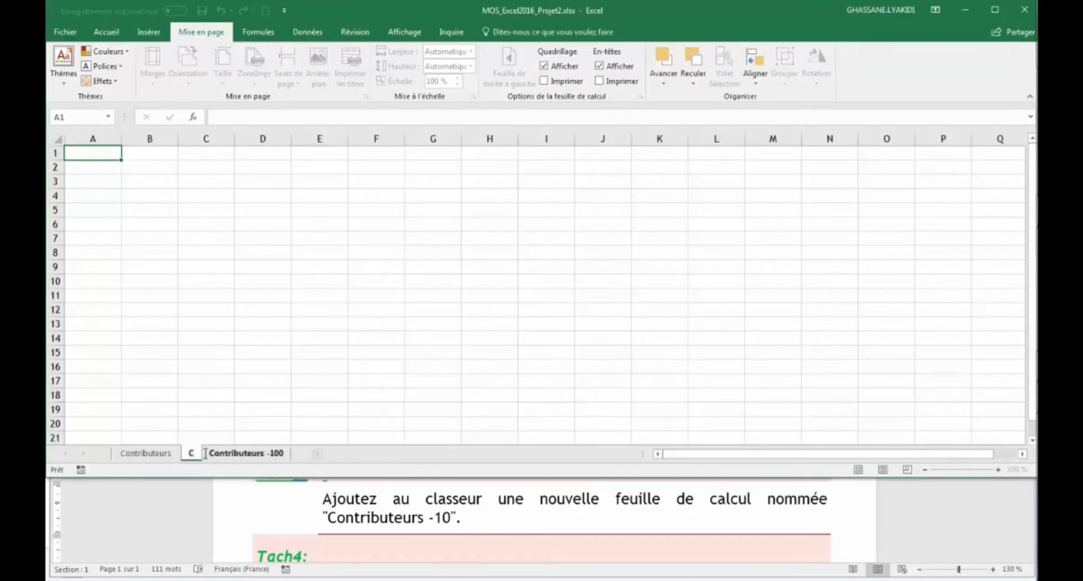
{"action": "type", "text": "ontr"}
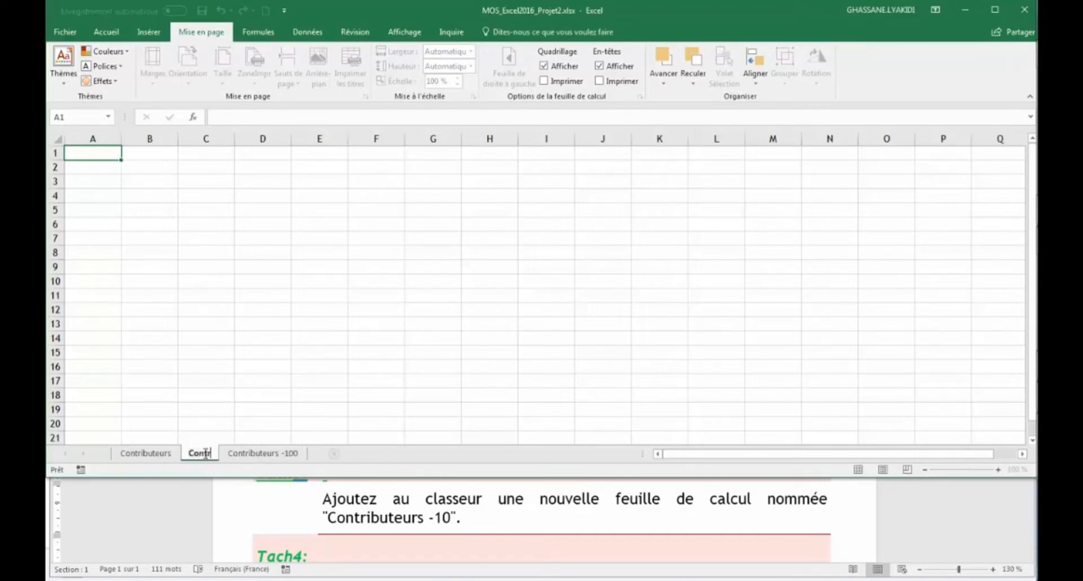
{"action": "type", "text": "ibuteurs"}
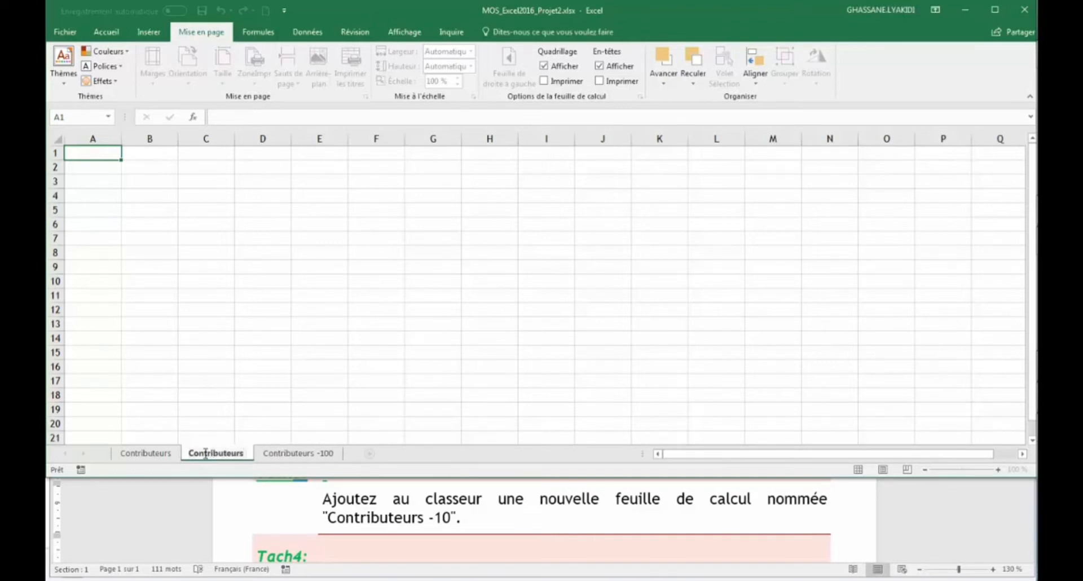
{"action": "type", "text": " -10"}
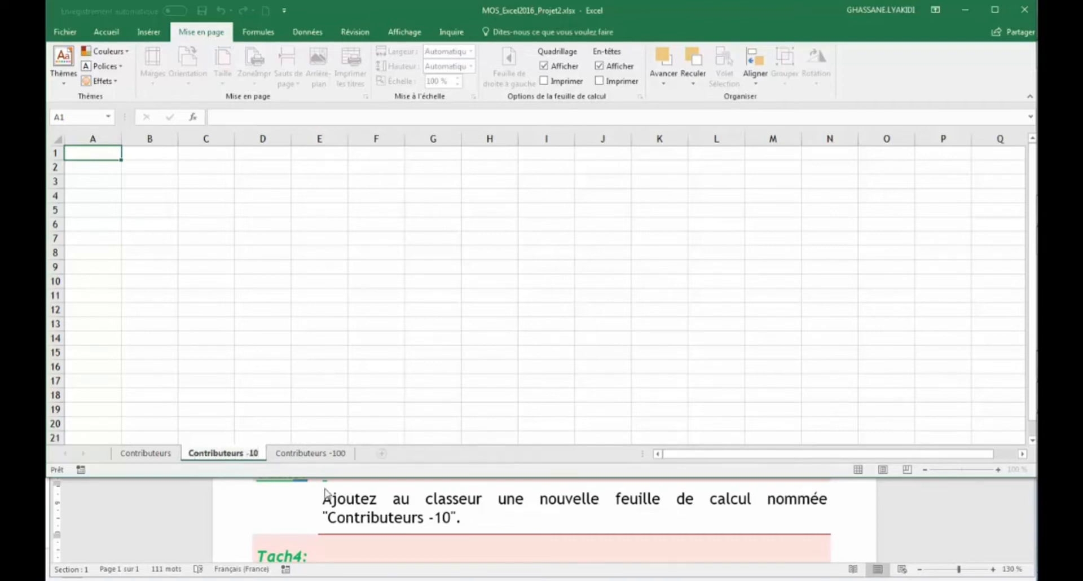
{"action": "key", "text": "Return"}
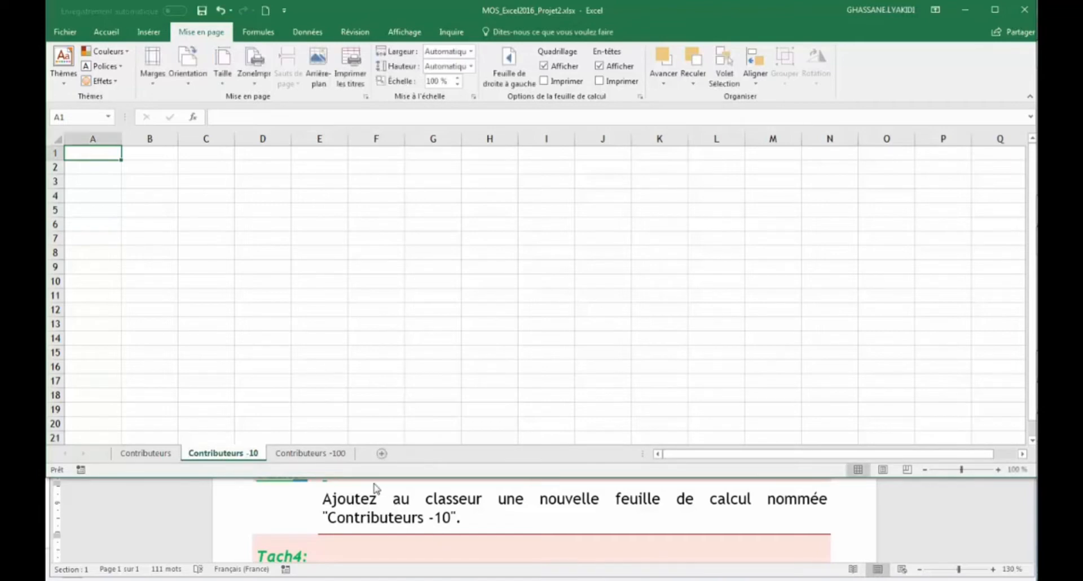
- Read Tach4 in Word, select cell C3 of the Contributeurs -10 sheet in Excel, and copy the e-mail address from the Word instructions
{"action": "left_click", "coordinate": [491, 509]}
{"action": "scroll", "coordinate": [489, 506], "scroll_direction": "down", "scroll_amount": 2}
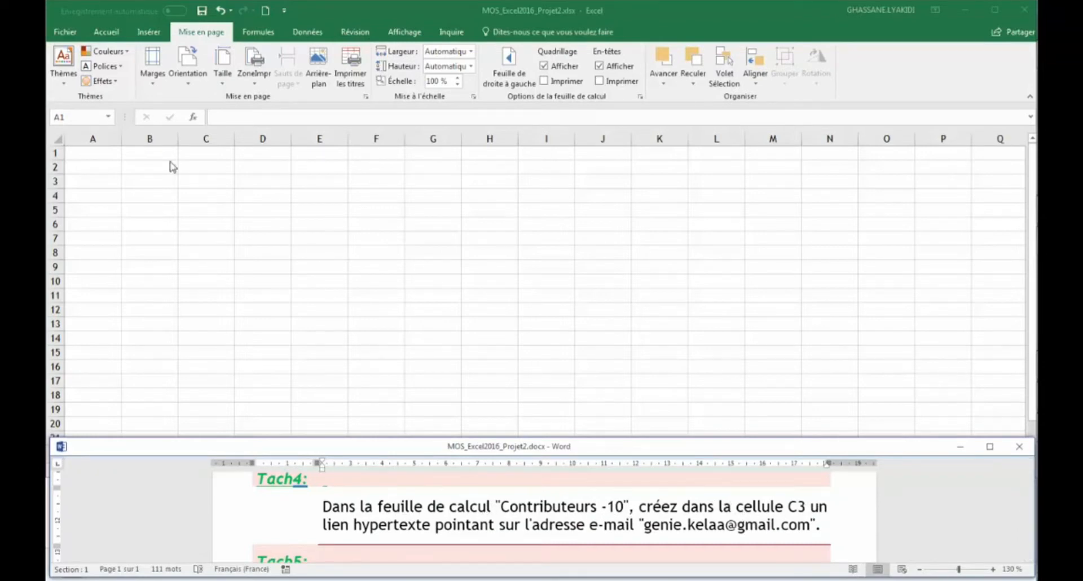
{"action": "left_click", "coordinate": [213, 180]}
{"action": "left_click", "coordinate": [213, 180]}
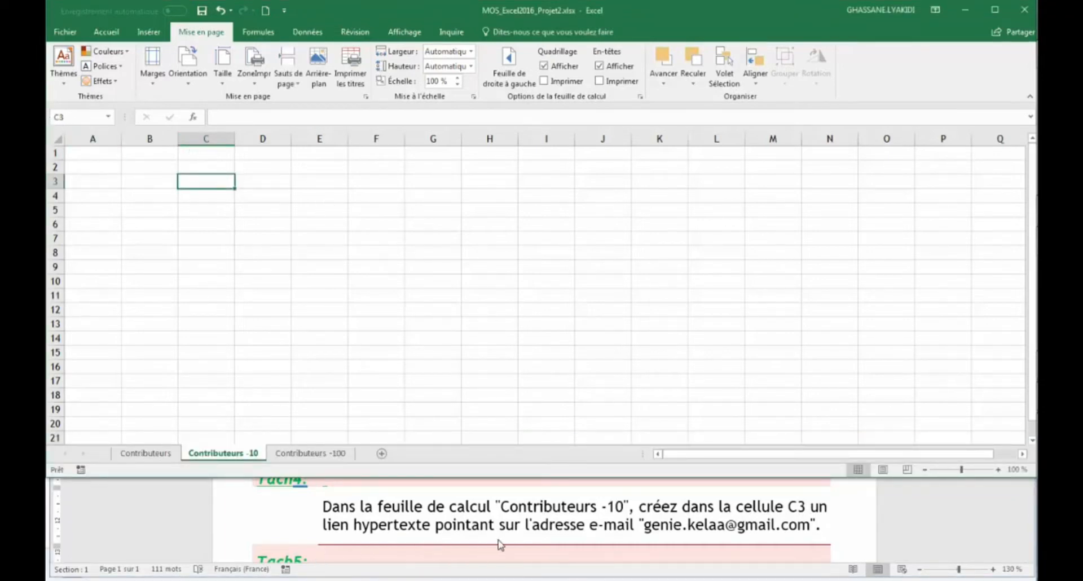
{"action": "left_click", "coordinate": [647, 531]}
{"action": "left_click_drag", "start_coordinate": [644, 527], "coordinate": [809, 527]}
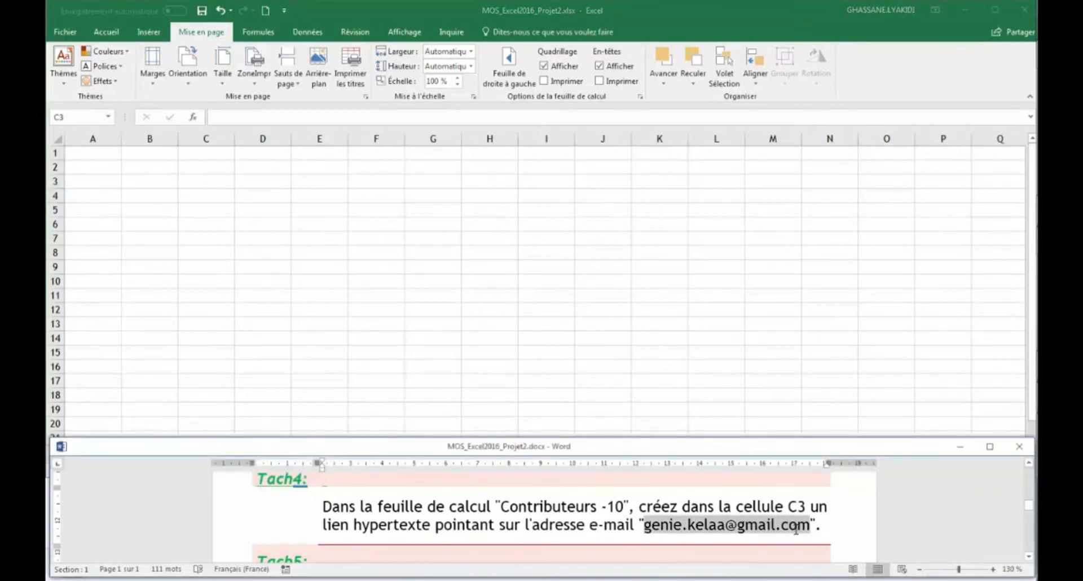
{"action": "right_click", "coordinate": [712, 528]}
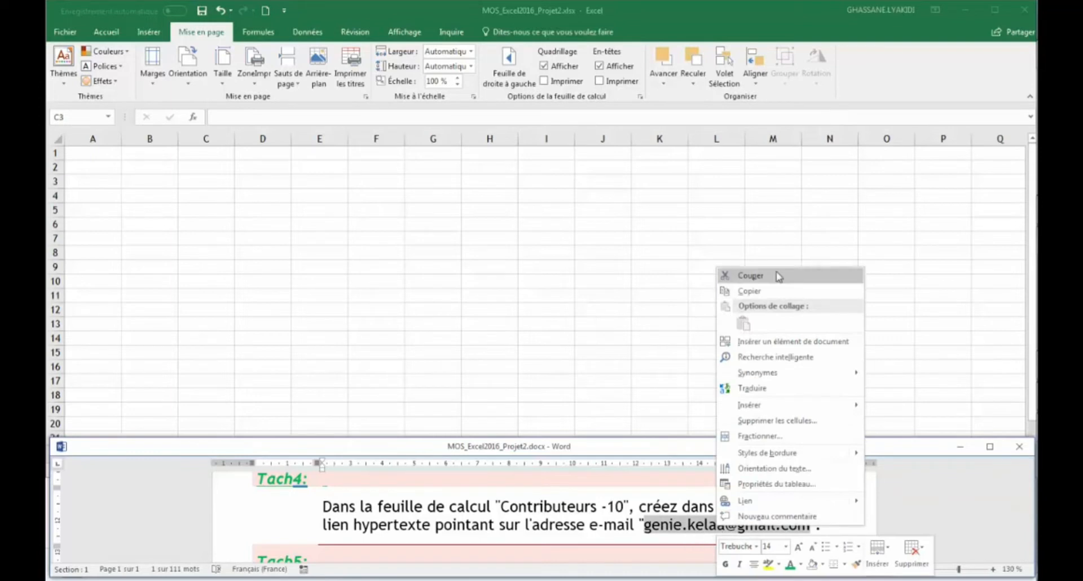
{"action": "left_click", "coordinate": [750, 291]}
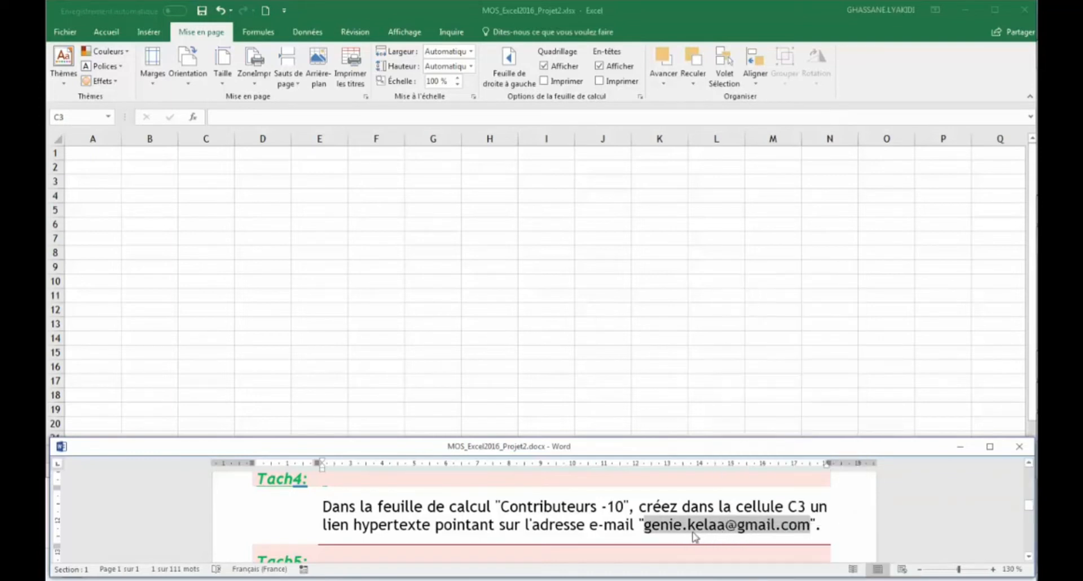
- Insert a mailto hyperlink in cell C3 of the Contributeurs -10 sheet, using the copied e-mail address as its address
{"action": "left_click", "coordinate": [151, 39]}
{"action": "left_click", "coordinate": [150, 37]}
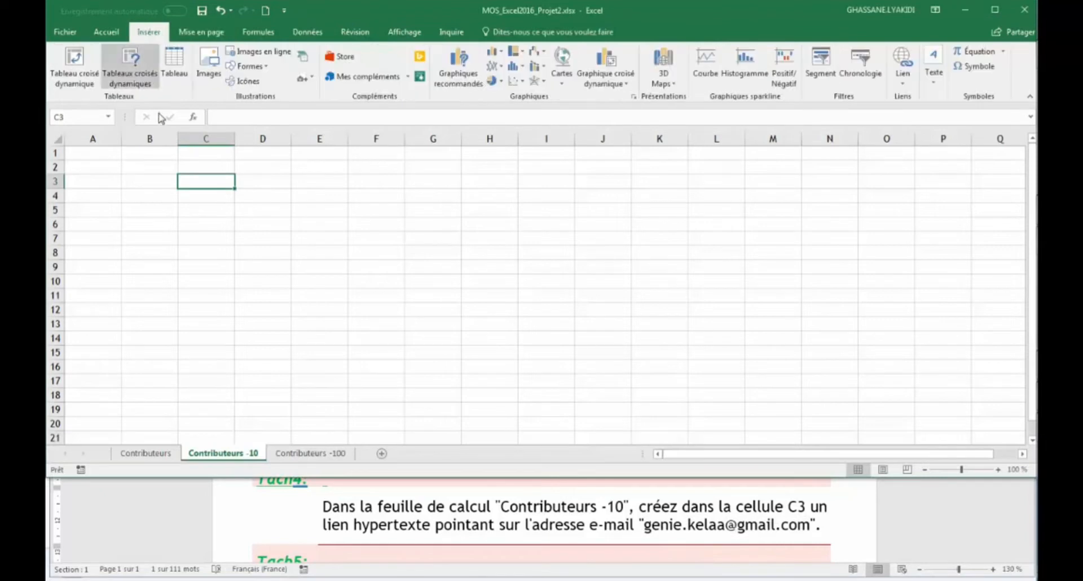
{"action": "left_click", "coordinate": [903, 79]}
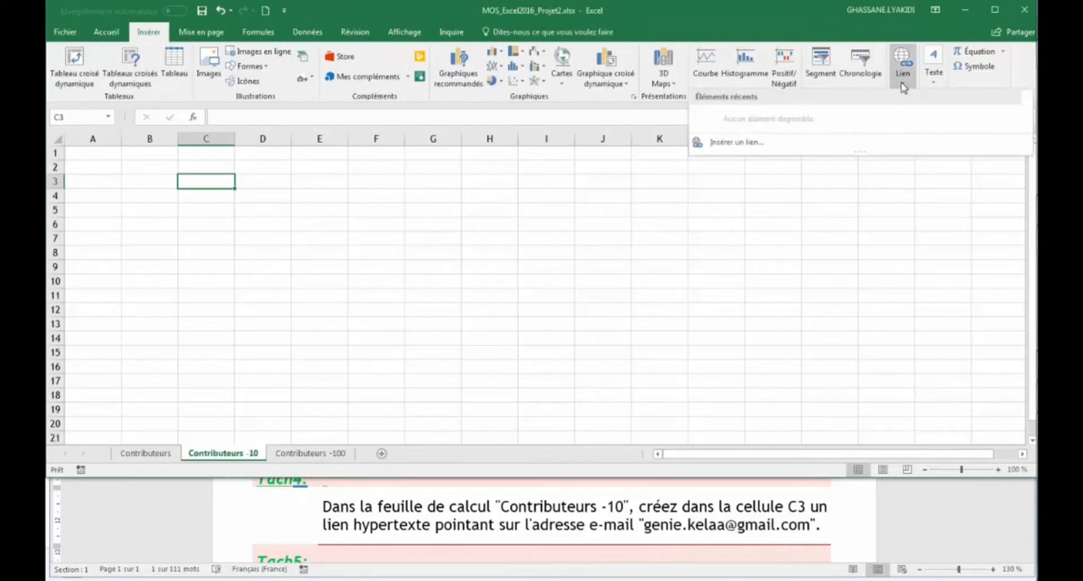
{"action": "left_click", "coordinate": [736, 142]}
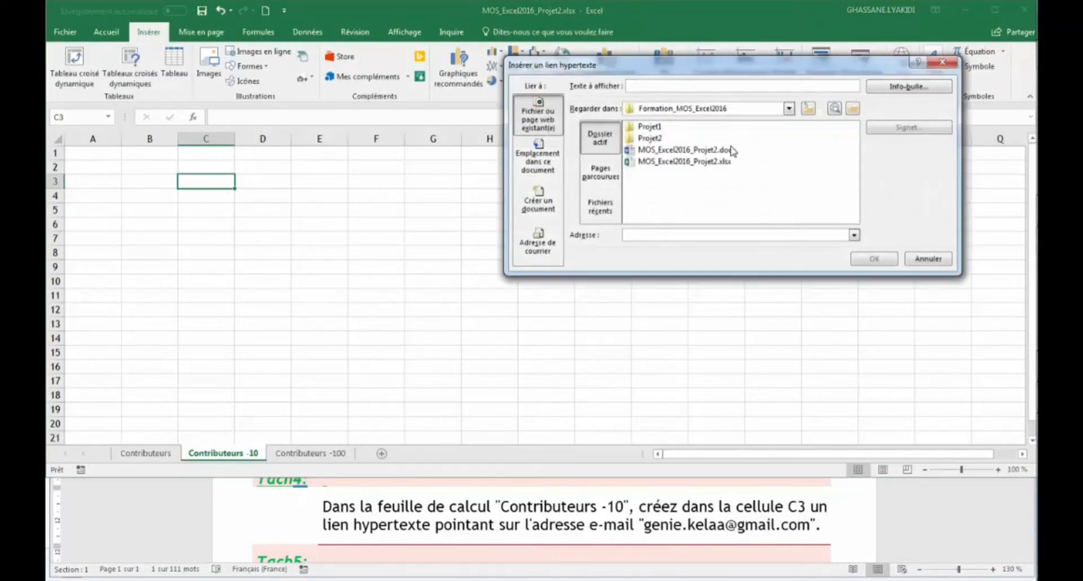
{"action": "left_click", "coordinate": [646, 238]}
{"action": "key", "text": "ctrl+v"}
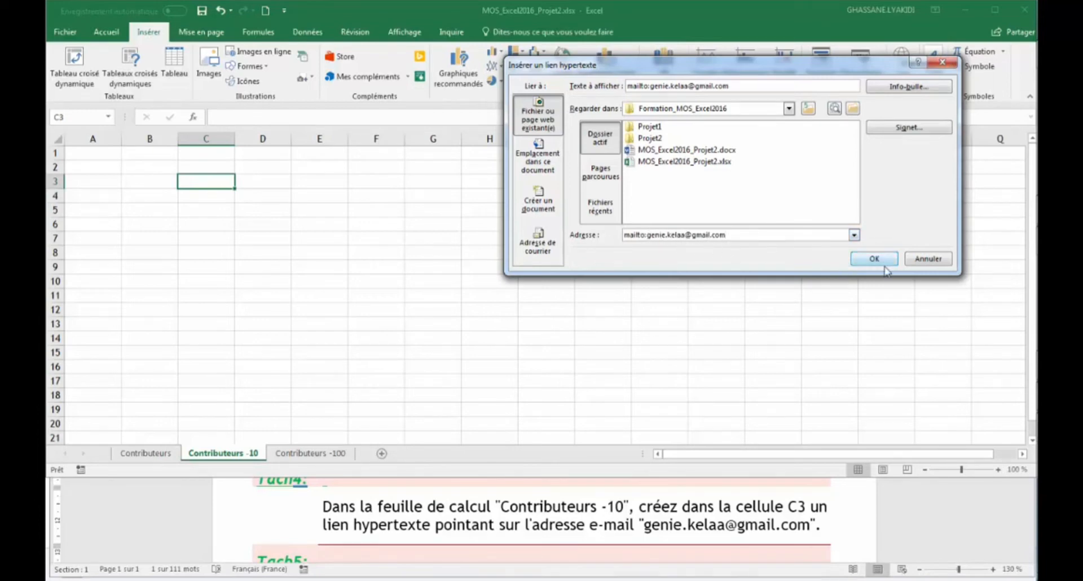
{"action": "left_click", "coordinate": [875, 261]}
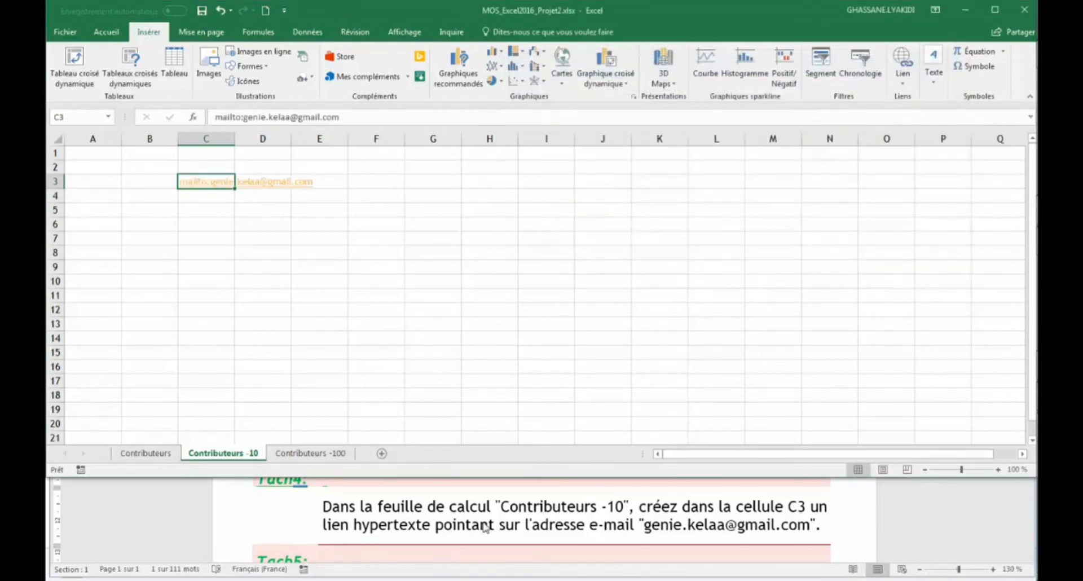
- Read Tach5 in Word and move the "Contributeurs -10" sheet to the first position in the Excel workbook
{"action": "left_click", "coordinate": [485, 521]}
{"action": "scroll", "coordinate": [485, 521], "scroll_direction": "down", "scroll_amount": 3}
{"action": "scroll", "coordinate": [485, 520], "scroll_direction": "up", "scroll_amount": 2}
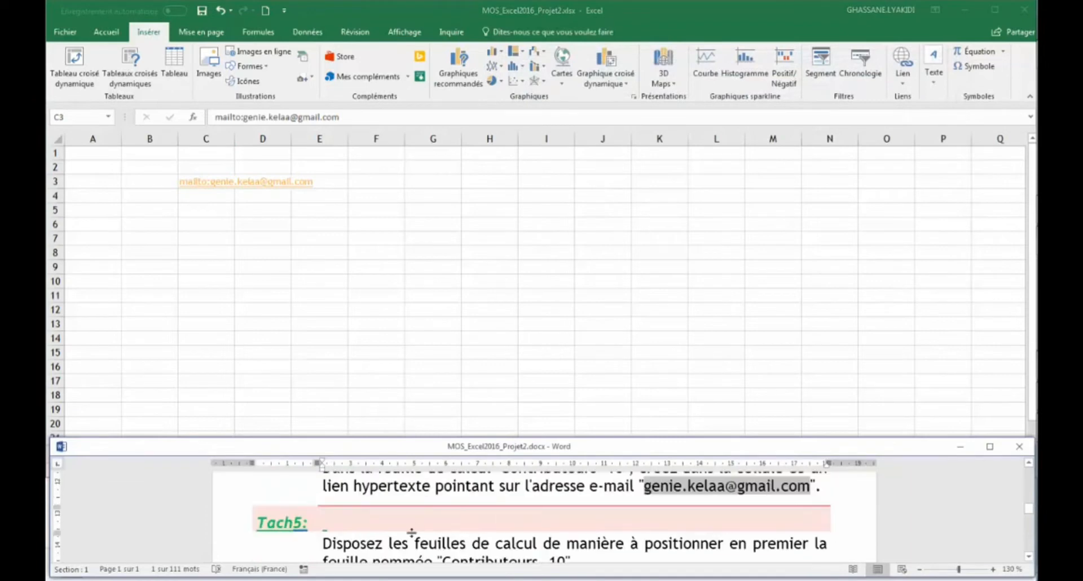
{"action": "scroll", "coordinate": [411, 532], "scroll_direction": "down", "scroll_amount": 1}
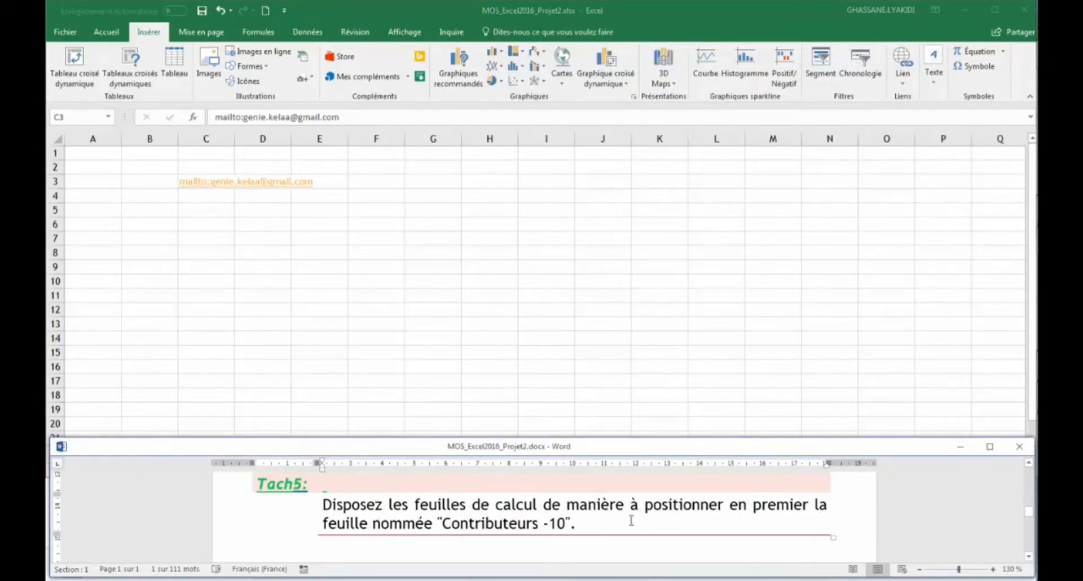
{"action": "left_click", "coordinate": [314, 332]}
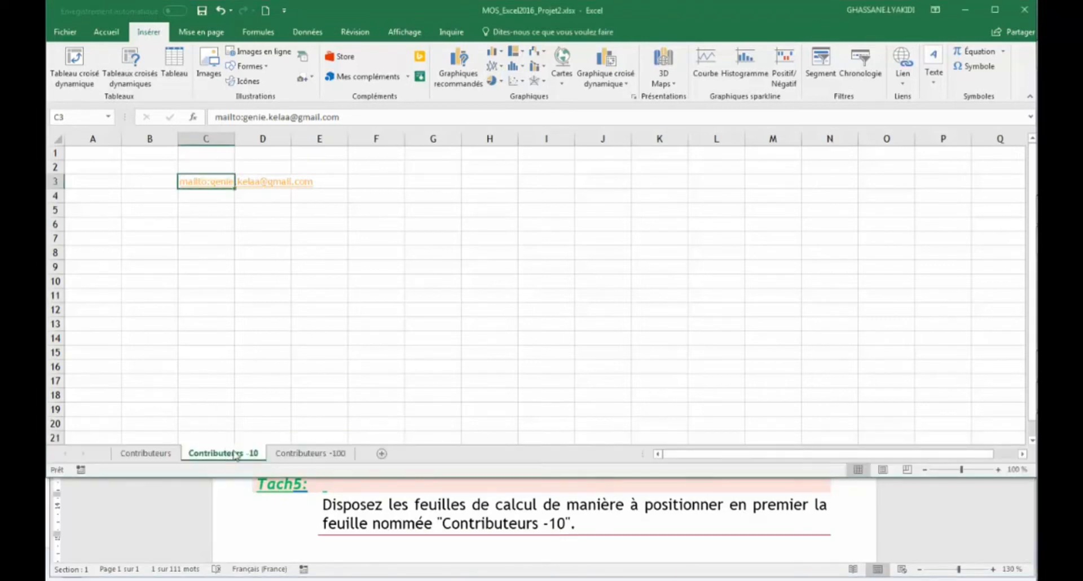
{"action": "left_click_drag", "start_coordinate": [236, 455], "coordinate": [117, 450]}
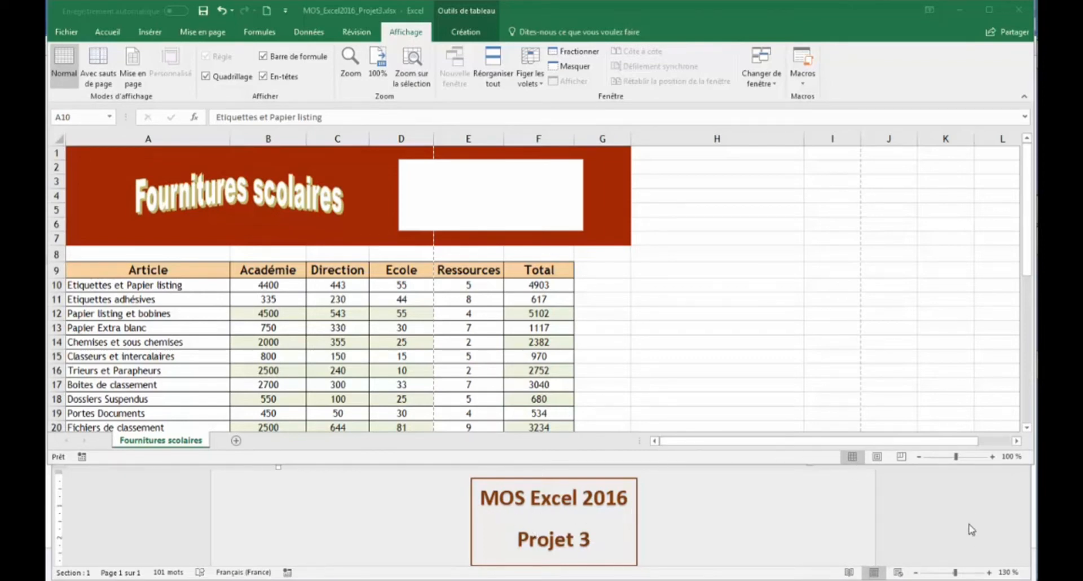
- Read Tâche 1 of Projet 3 in Word and set the Excel sheet's upper and lower page margins to 3,25 cm
{"action": "left_click", "coordinate": [1024, 555]}
{"action": "left_click", "coordinate": [1024, 559]}
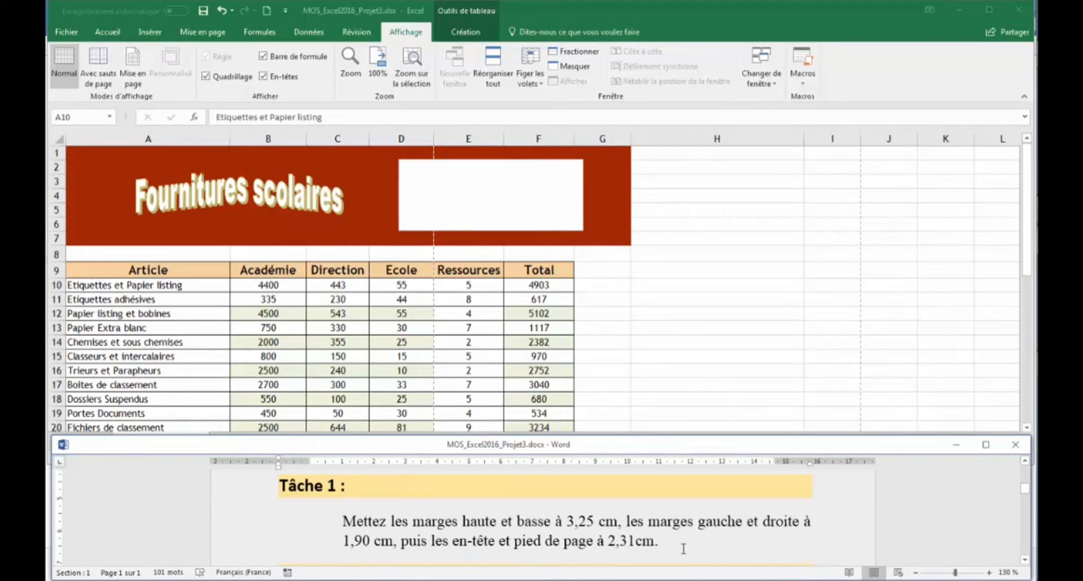
{"action": "left_click", "coordinate": [207, 35]}
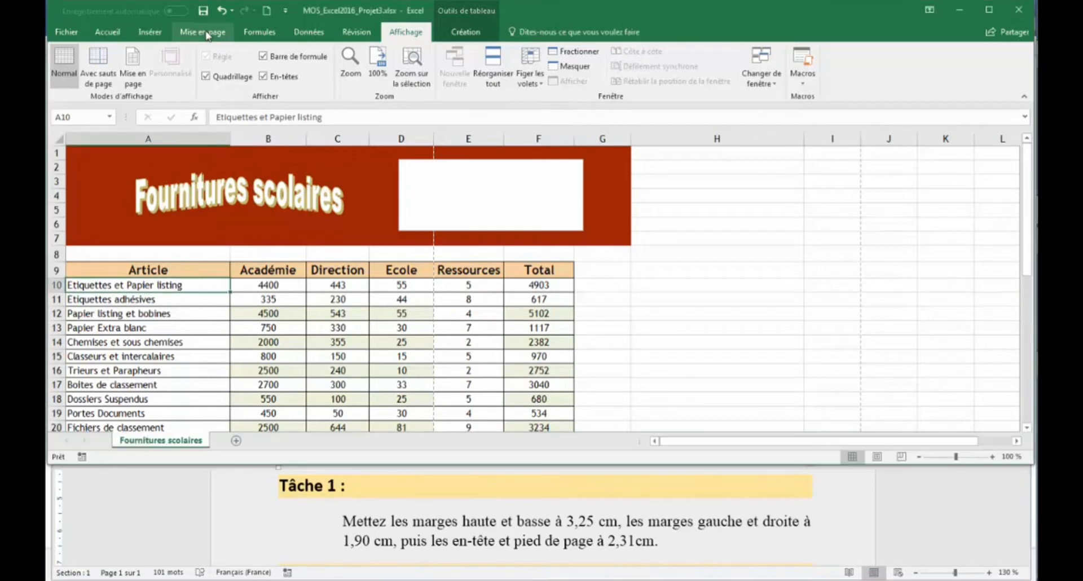
{"action": "left_click", "coordinate": [204, 32]}
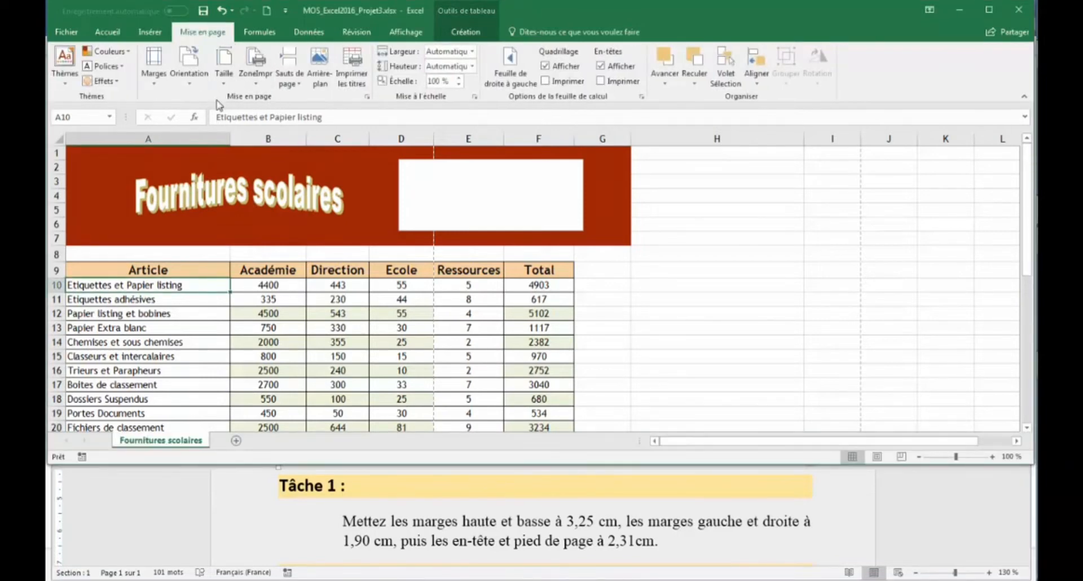
{"action": "left_click", "coordinate": [367, 97]}
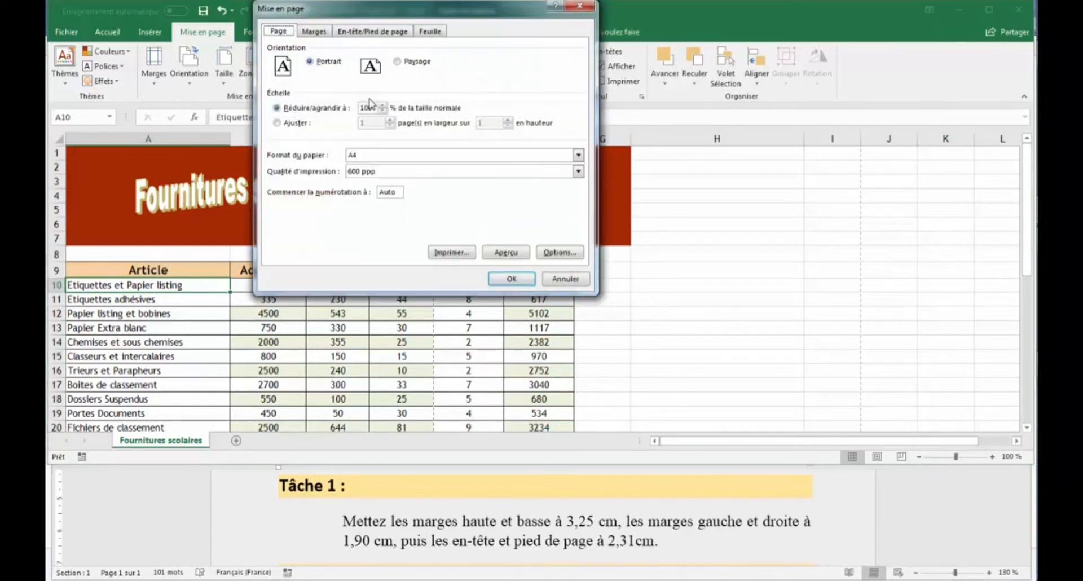
{"action": "left_click", "coordinate": [317, 33]}
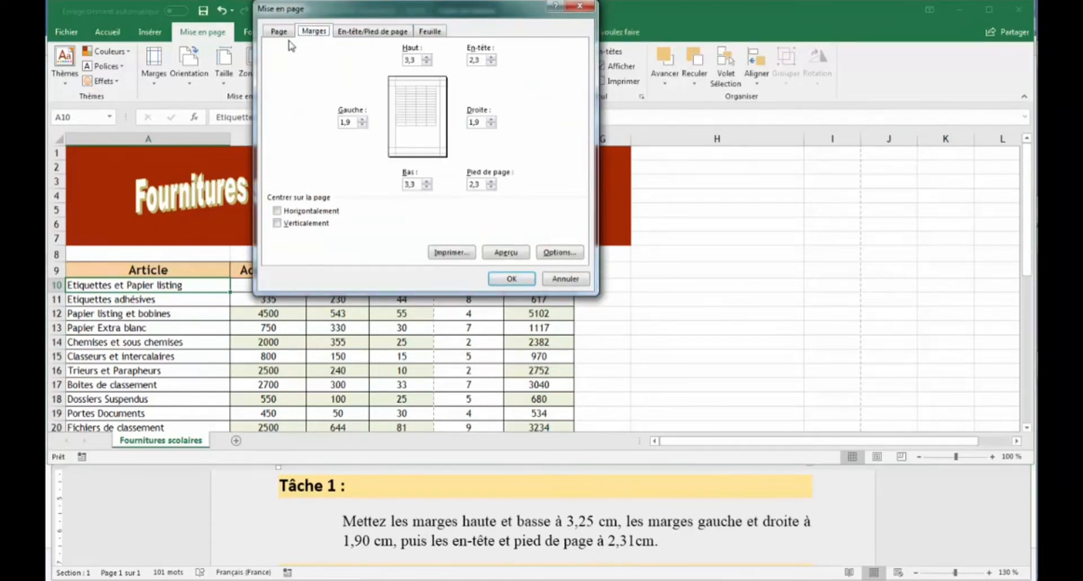
{"action": "left_click", "coordinate": [409, 60]}
{"action": "type", "text": "3,25"}
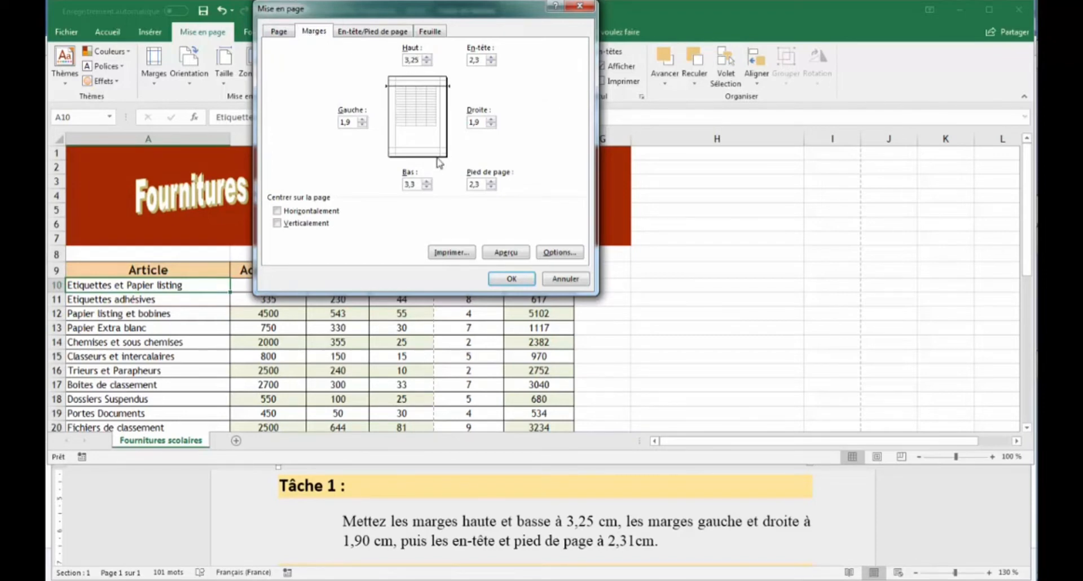
{"action": "left_click", "coordinate": [410, 184]}
- Check the side margins, set the header and footer margins to 2,31 cm, and apply the page setup
{"action": "left_click", "coordinate": [345, 122]}
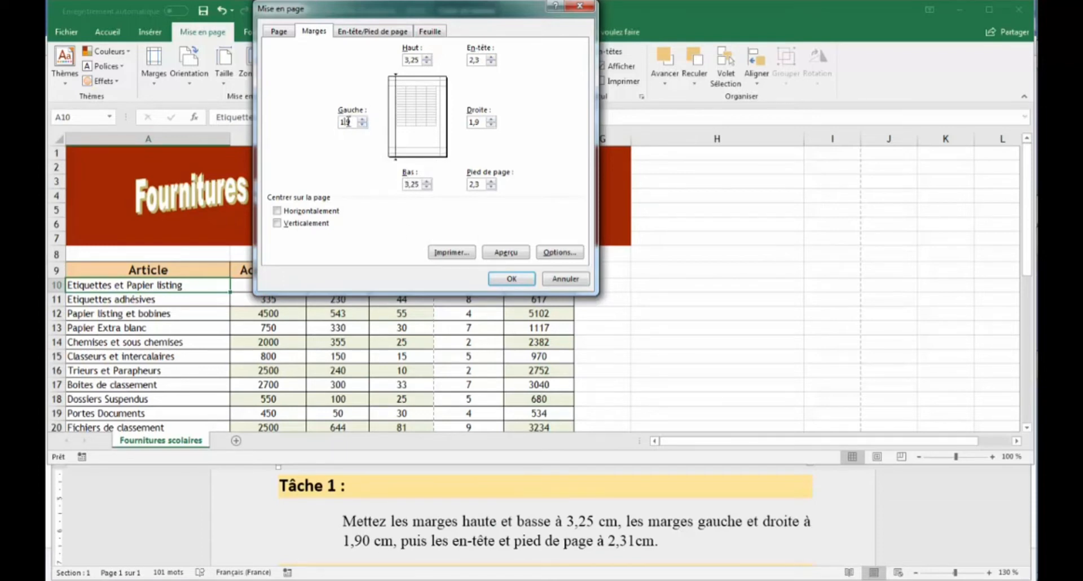
{"action": "left_click", "coordinate": [480, 59]}
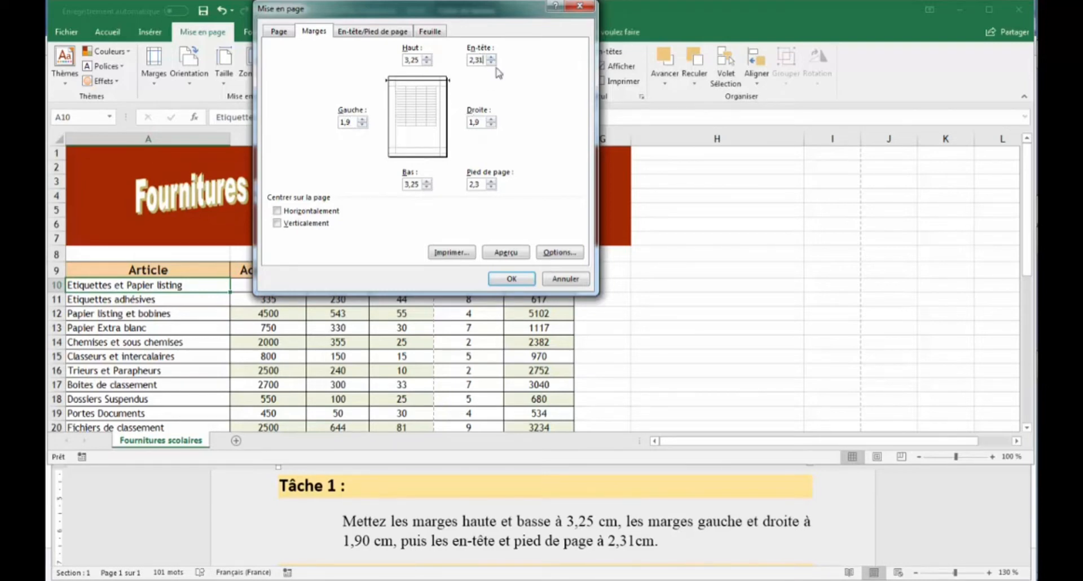
{"action": "type", "text": "1"}
{"action": "left_click", "coordinate": [480, 184]}
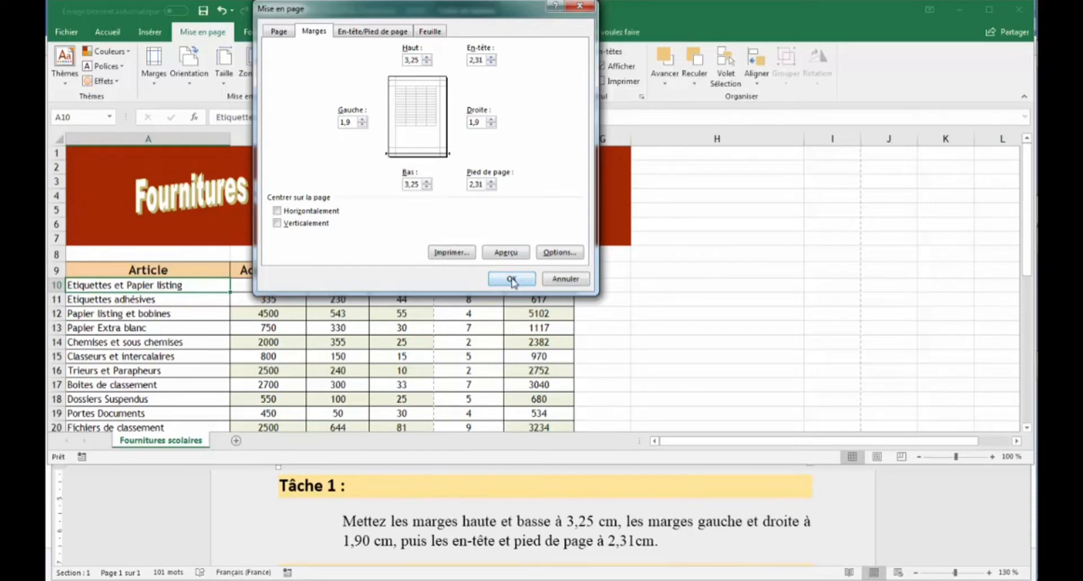
{"action": "left_click", "coordinate": [512, 279]}
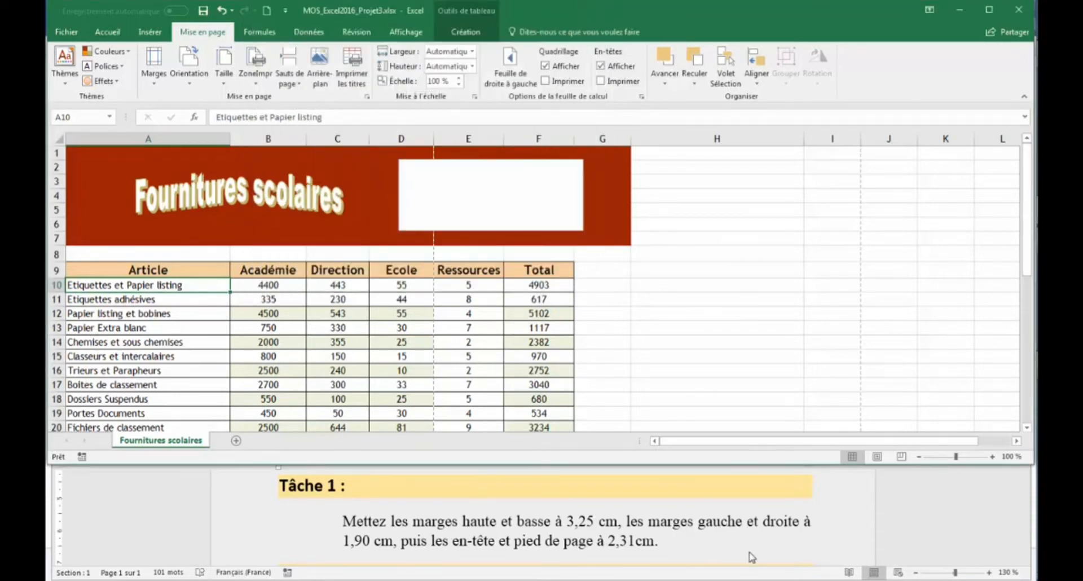
- Read Tâche 2 in Word and unhide the rows between rows 28 and 31 of the Fournitures scolaires sheet in Excel
{"action": "left_click", "coordinate": [752, 557]}
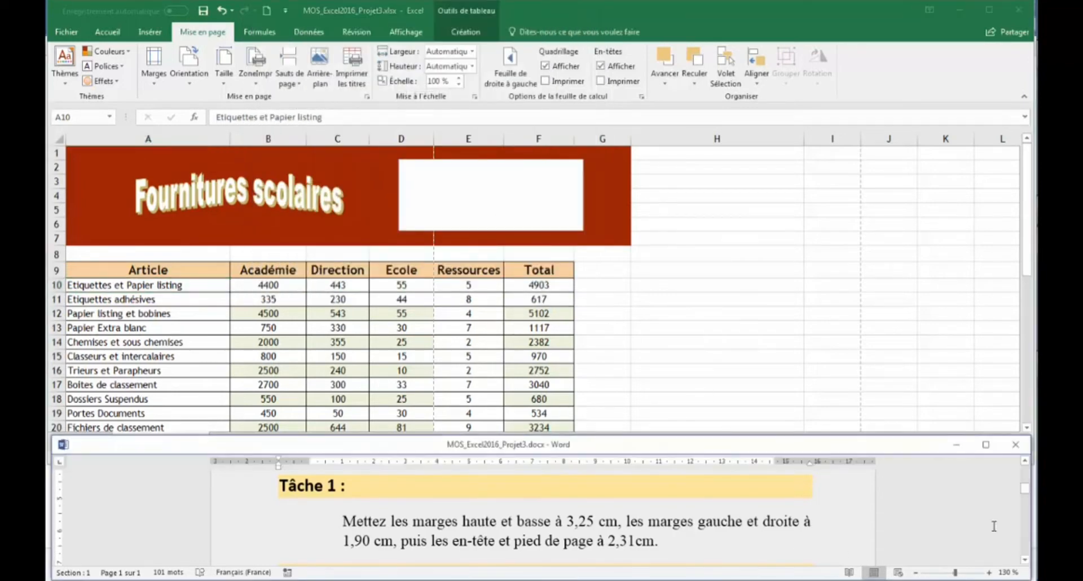
{"action": "left_click", "coordinate": [1025, 559]}
{"action": "left_click", "coordinate": [1025, 560]}
{"action": "left_click", "coordinate": [1025, 559]}
{"action": "left_click", "coordinate": [1025, 560]}
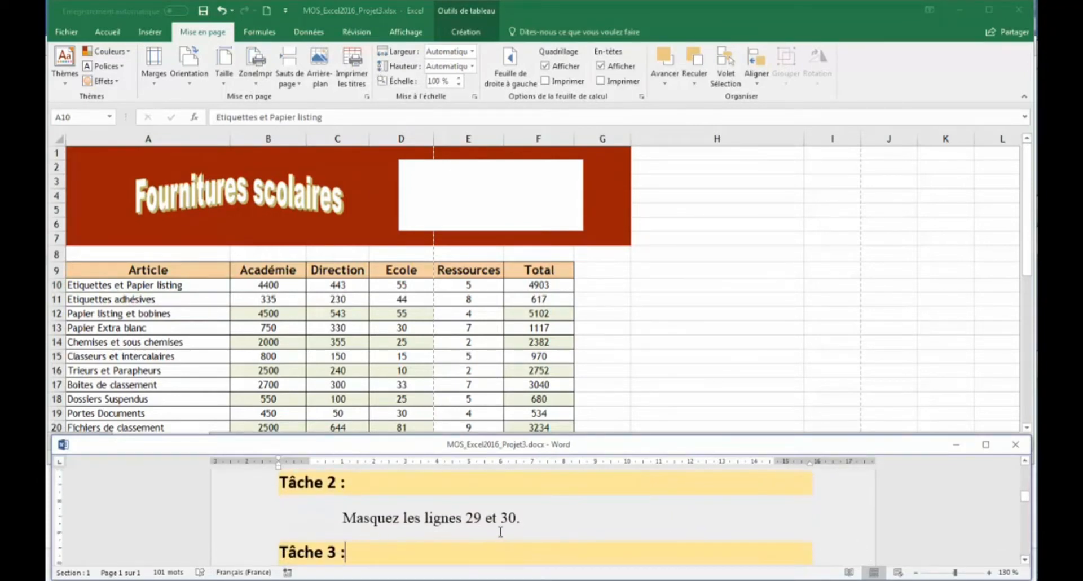
{"action": "left_click", "coordinate": [1028, 235]}
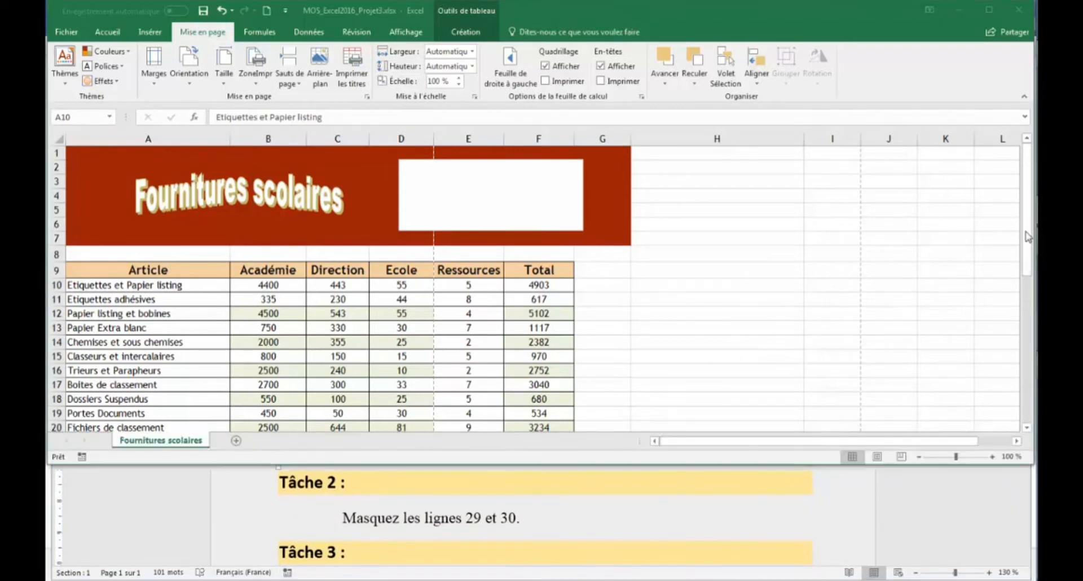
{"action": "left_click_drag", "start_coordinate": [1028, 236], "coordinate": [1024, 323]}
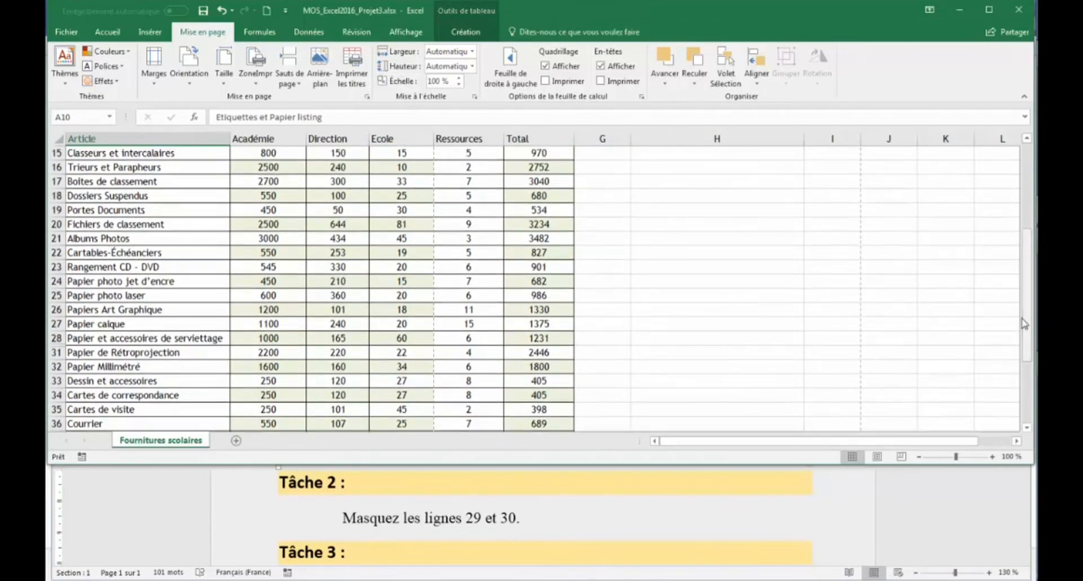
{"action": "left_click_drag", "start_coordinate": [57, 338], "coordinate": [57, 352]}
{"action": "right_click", "coordinate": [57, 352]}
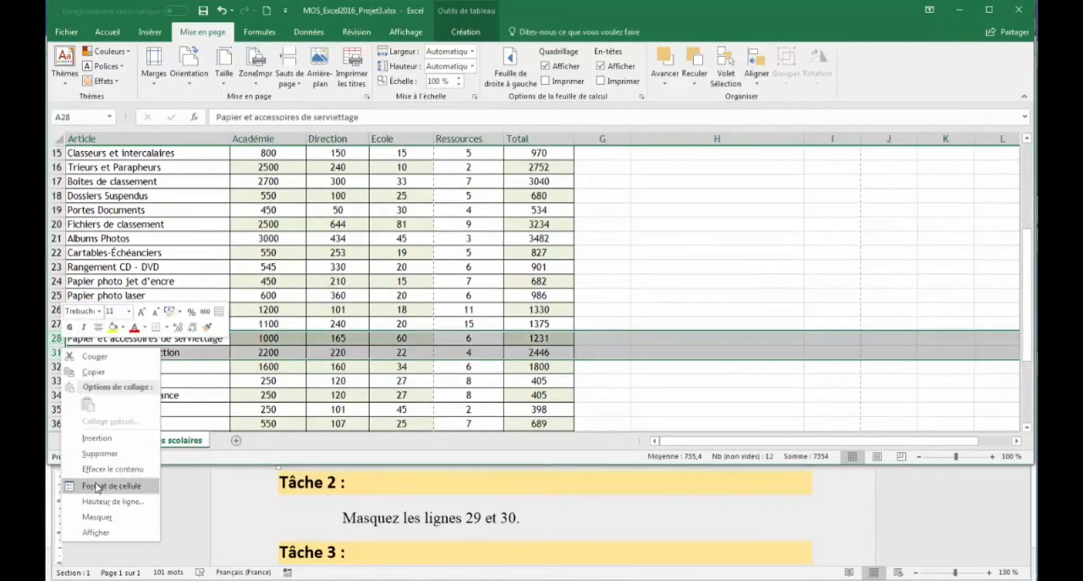
{"action": "left_click", "coordinate": [100, 532]}
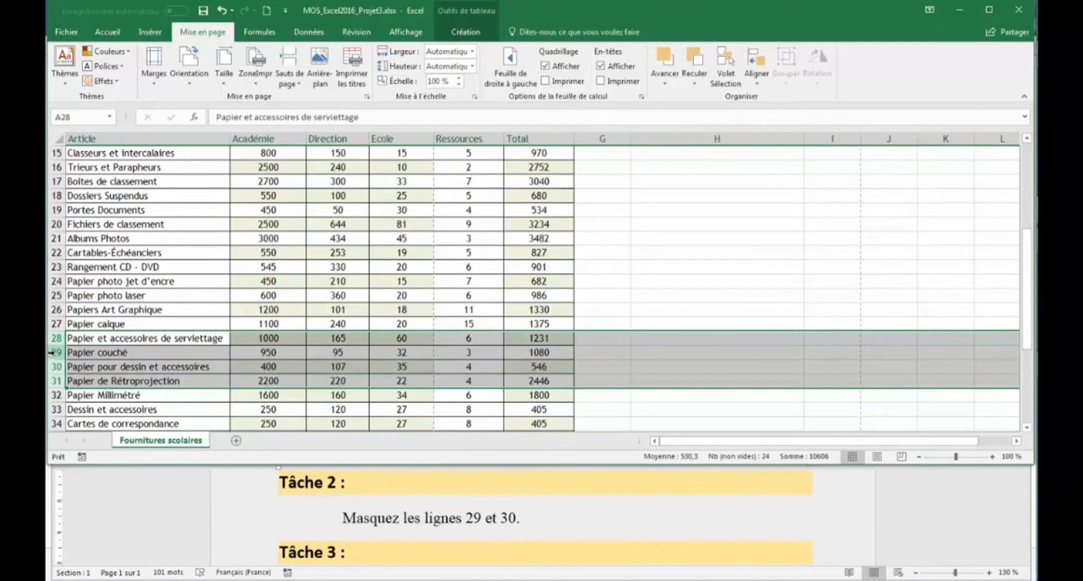
- Hide rows 29 and 30 of the Fournitures scolaires sheet
{"action": "left_click", "coordinate": [57, 352]}
{"action": "left_click_drag", "start_coordinate": [55, 352], "coordinate": [52, 365]}
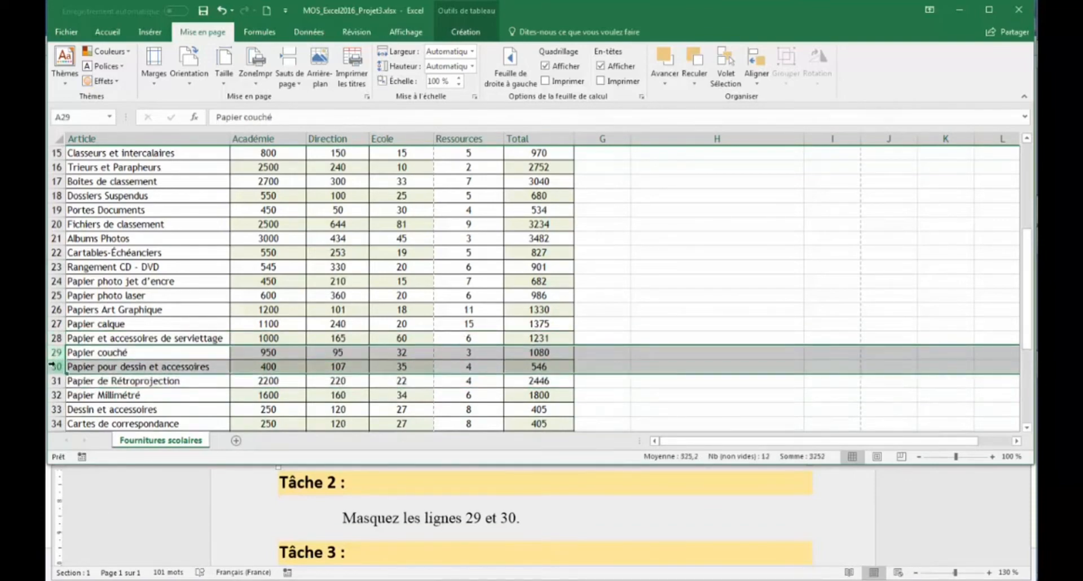
{"action": "right_click", "coordinate": [52, 366]}
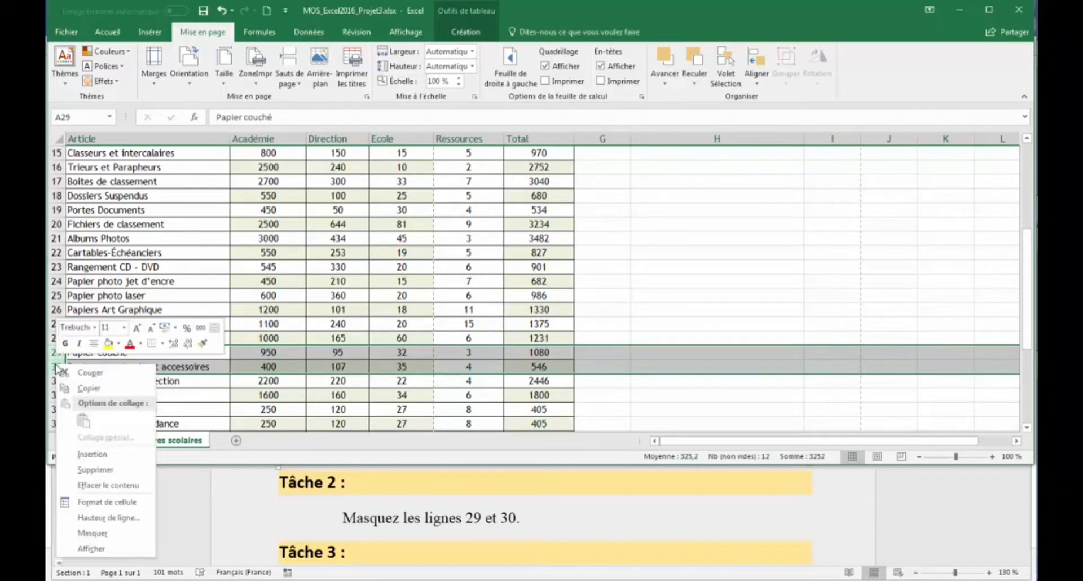
{"action": "left_click", "coordinate": [93, 533]}
- Read Tâche 3 in Word and examine how row 9 and the "Fournitures scolaires" WordArt behave when the Excel sheet scrolls vertically
{"action": "left_click", "coordinate": [1011, 530]}
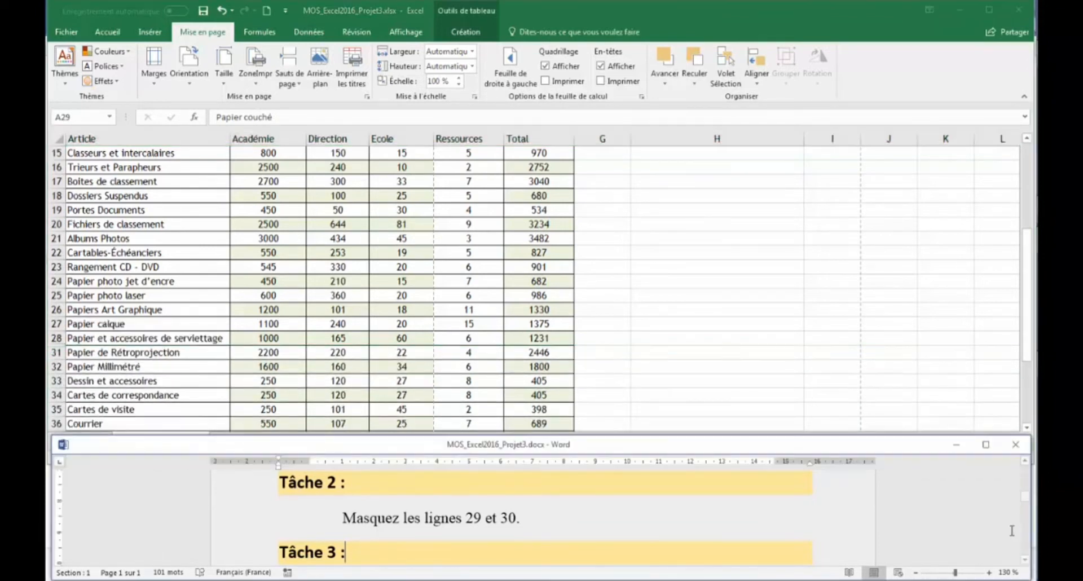
{"action": "left_click", "coordinate": [1025, 559]}
{"action": "left_click", "coordinate": [1025, 559]}
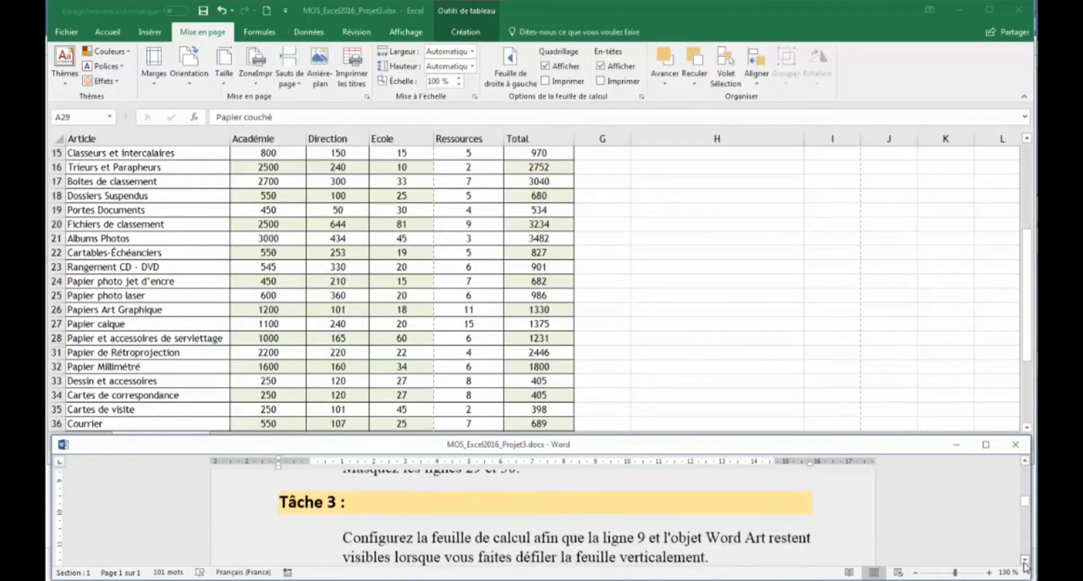
{"action": "left_click", "coordinate": [1025, 559]}
{"action": "left_click", "coordinate": [1025, 559]}
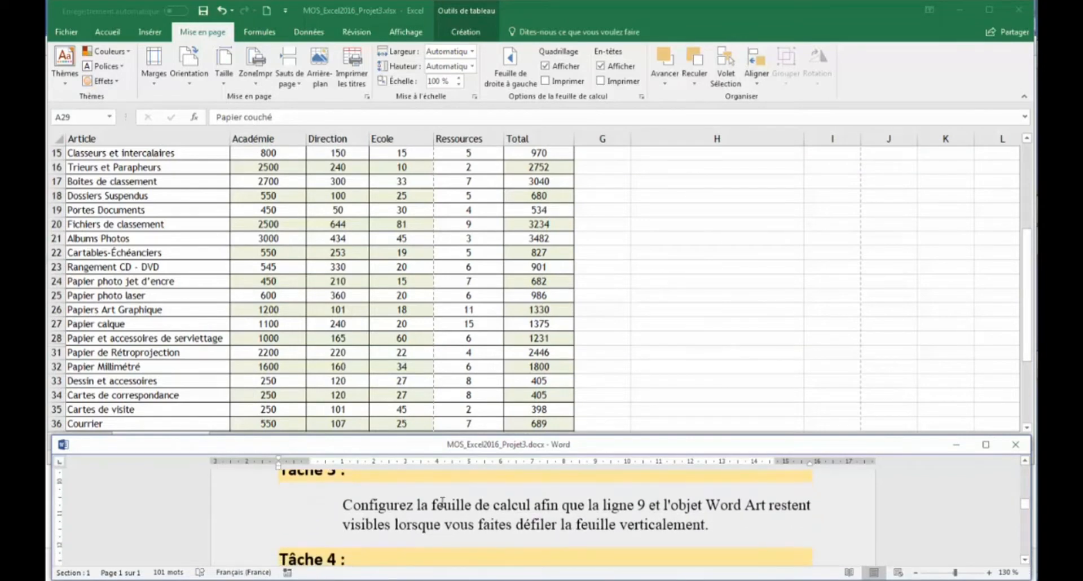
{"action": "left_click", "coordinate": [1025, 461]}
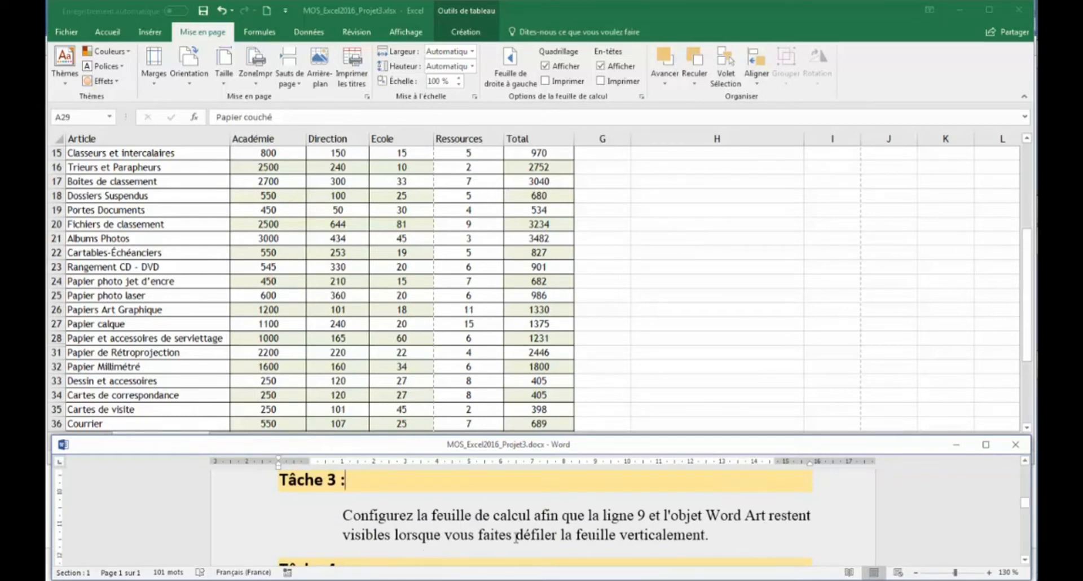
{"action": "left_click", "coordinate": [1027, 261]}
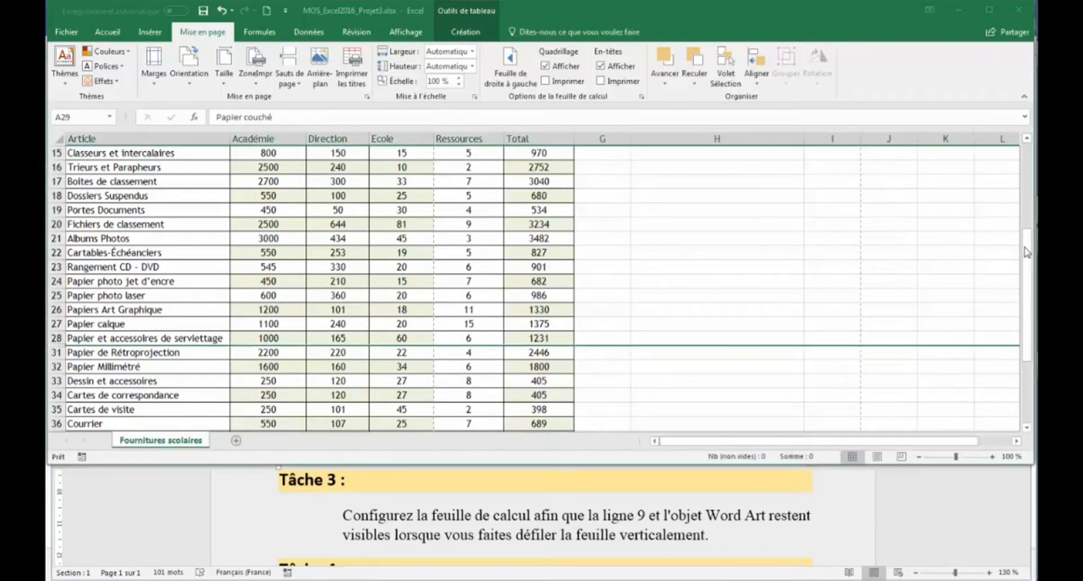
{"action": "left_click_drag", "start_coordinate": [1027, 252], "coordinate": [1013, 390]}
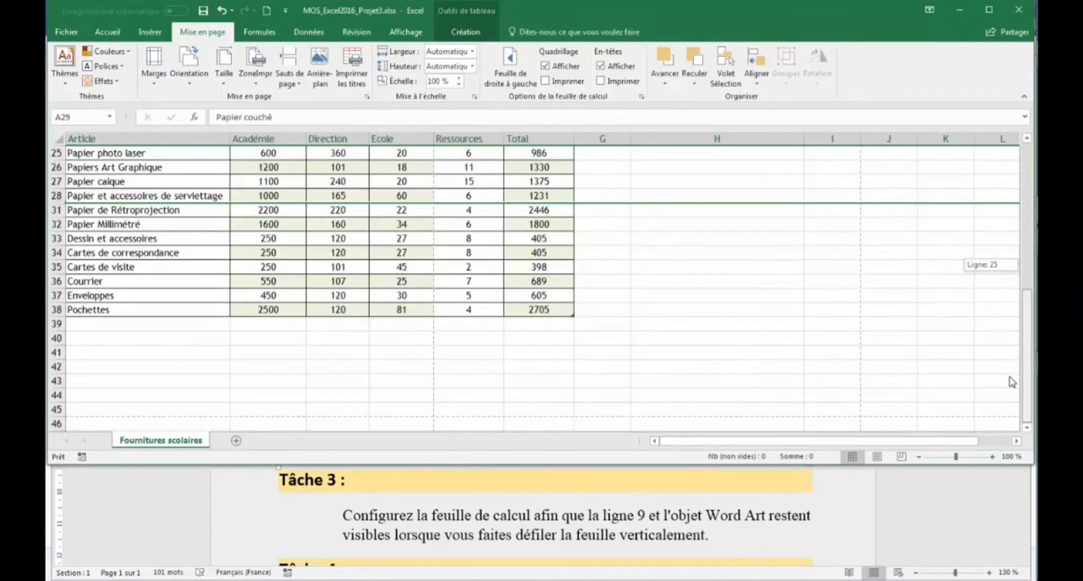
{"action": "left_click_drag", "start_coordinate": [1022, 328], "coordinate": [1031, 153]}
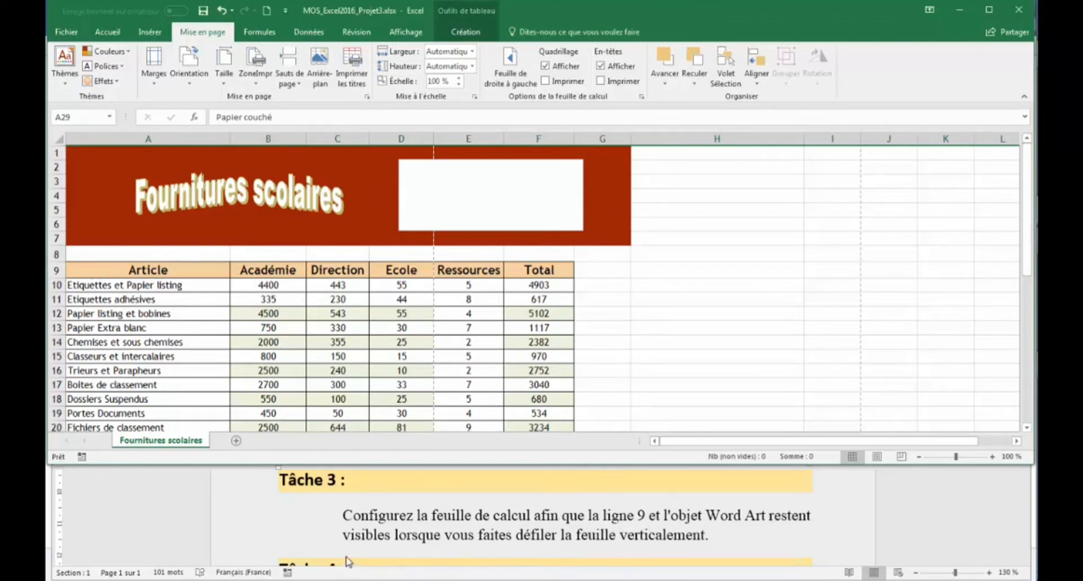
{"action": "left_click", "coordinate": [174, 198]}
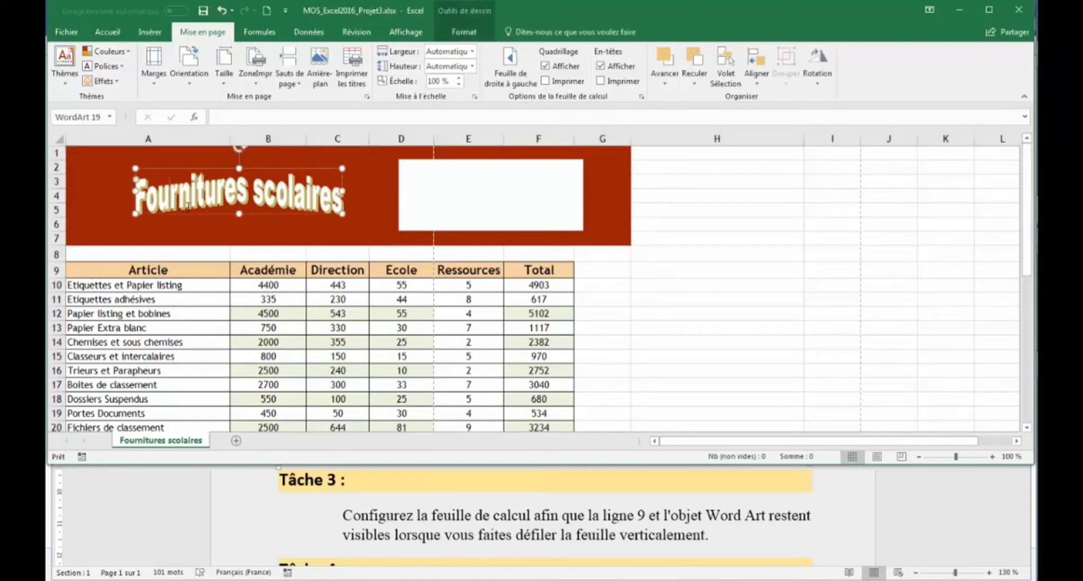
- Freeze the panes above row 10 of the Fournitures scolaires sheet so rows 1 to 9 and the WordArt stay visible when scrolling
{"action": "left_click", "coordinate": [56, 269]}
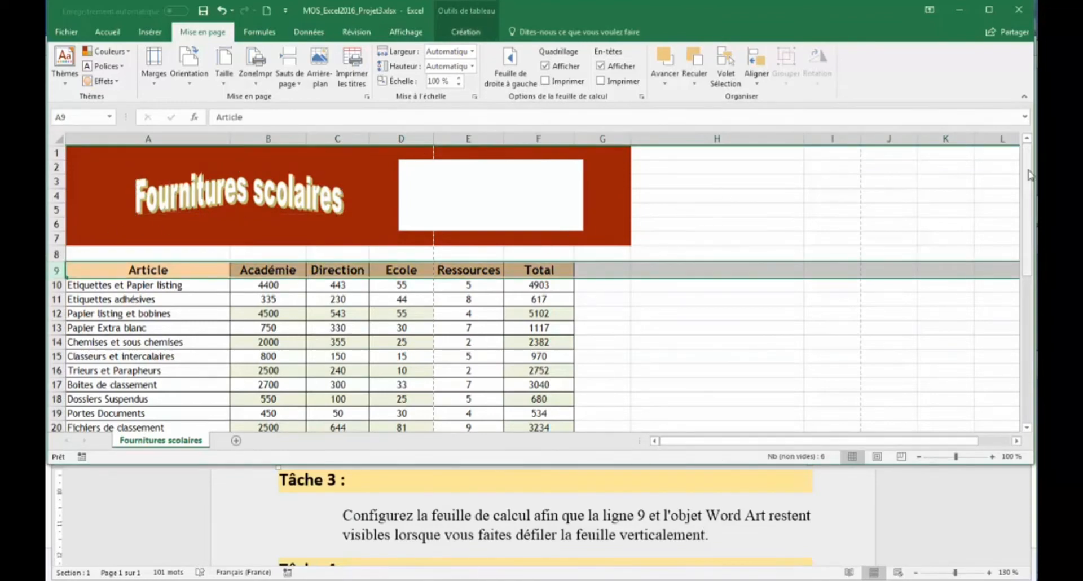
{"action": "left_click_drag", "start_coordinate": [1026, 179], "coordinate": [1028, 239]}
{"action": "left_click_drag", "start_coordinate": [1027, 238], "coordinate": [1027, 154]}
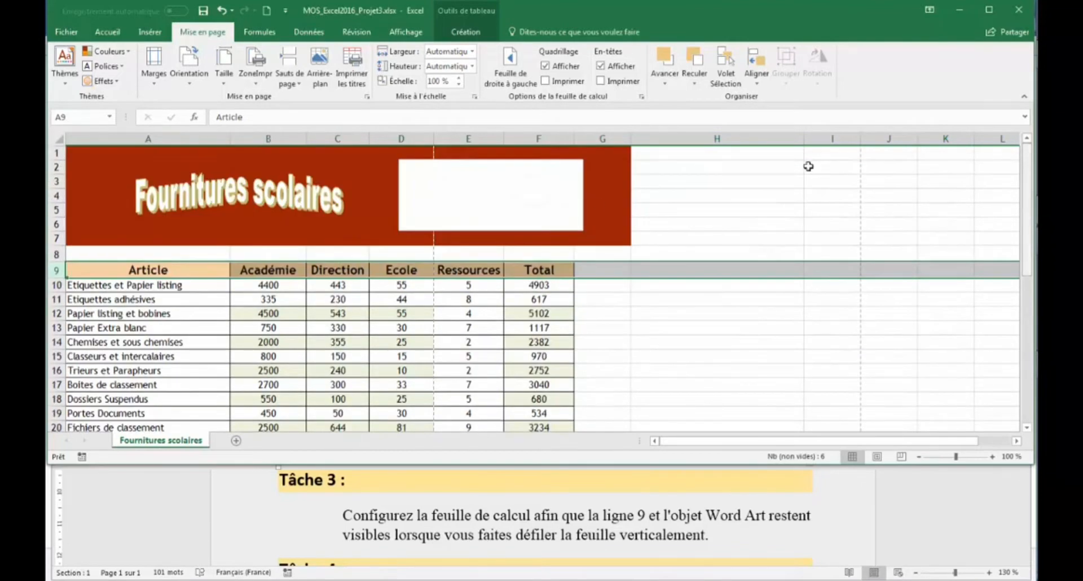
{"action": "left_click", "coordinate": [50, 285]}
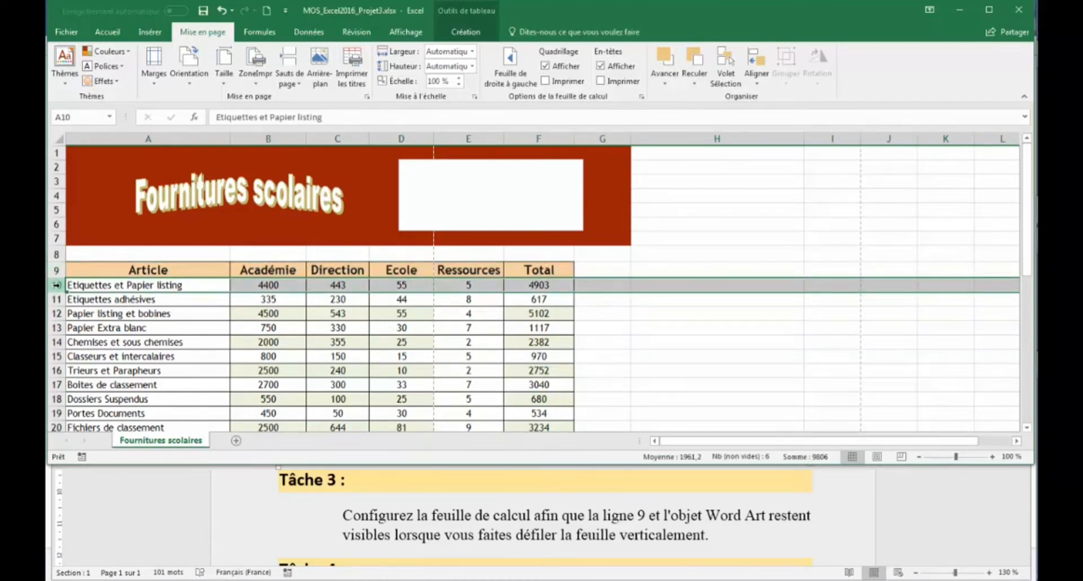
{"action": "left_click", "coordinate": [405, 34]}
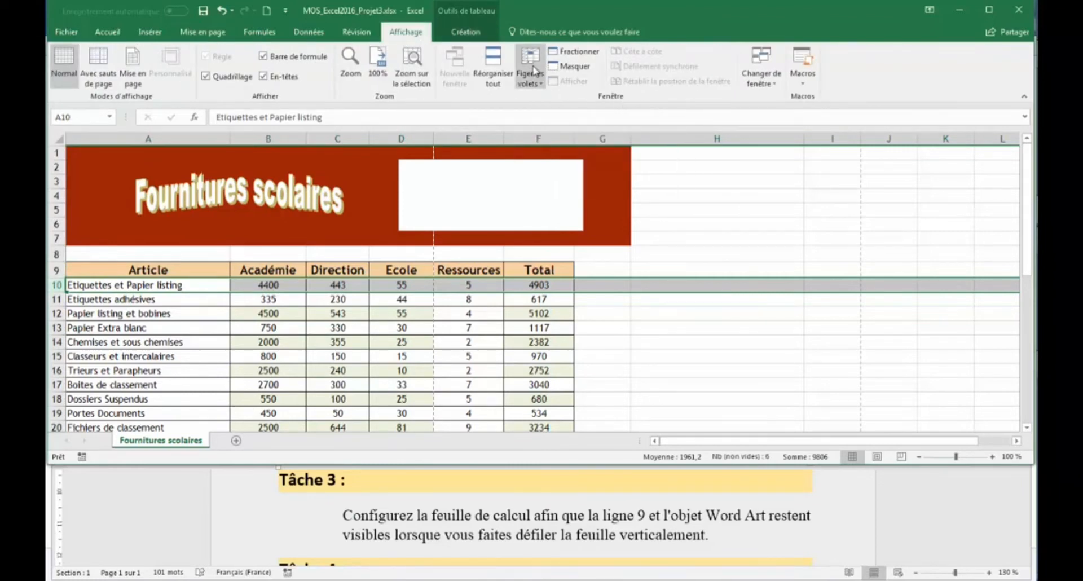
{"action": "left_click", "coordinate": [533, 85]}
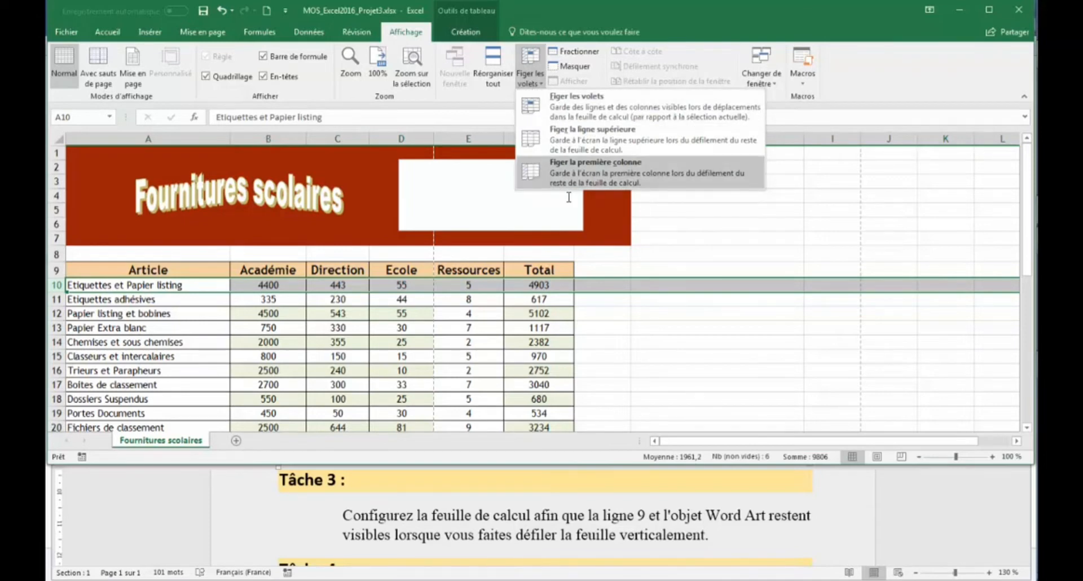
{"action": "left_click", "coordinate": [613, 104]}
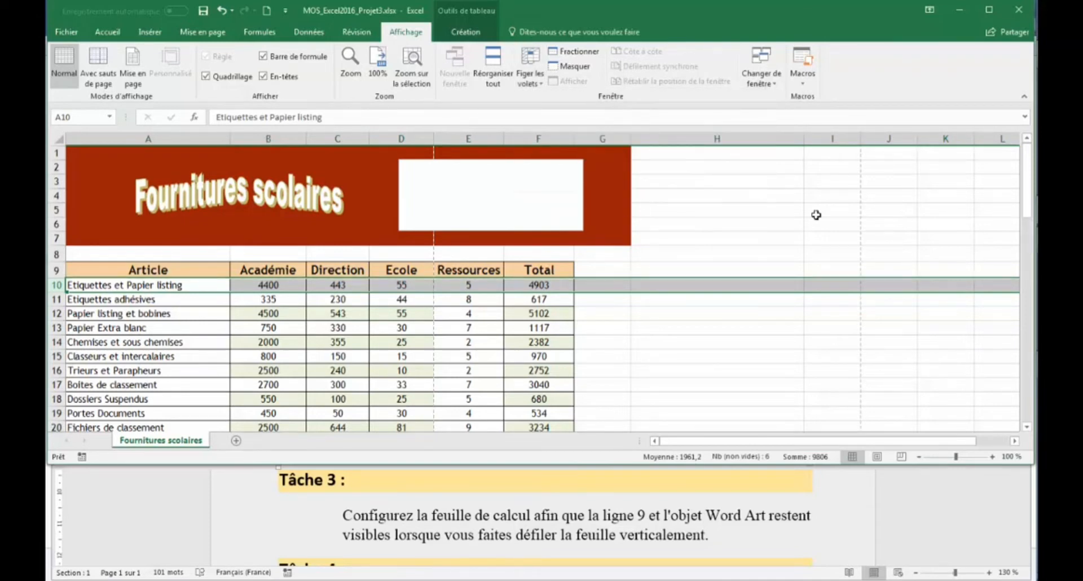
{"action": "mouse_move", "coordinate": [1028, 172]}
{"action": "left_mouse_down"}
{"action": "mouse_move", "coordinate": [1028, 329]}
{"action": "mouse_move", "coordinate": [1026, 172]}
{"action": "left_mouse_up"}
- Switch to Word, read Tâche 4 and copy the text "Fourniture scolaire" from its instructions
{"action": "left_click", "coordinate": [734, 558]}
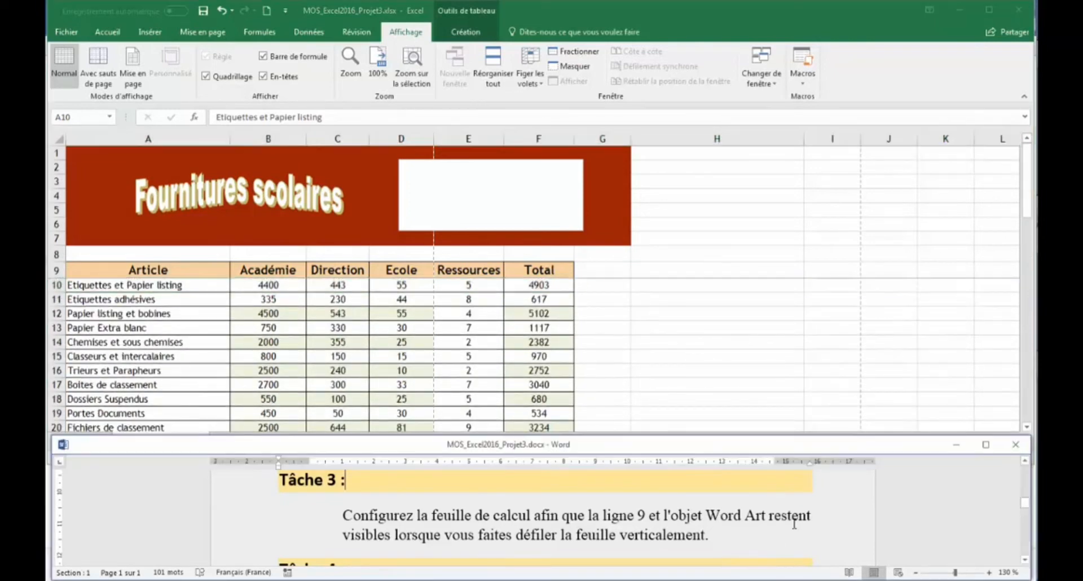
{"action": "left_click", "coordinate": [1025, 560]}
{"action": "left_click", "coordinate": [1025, 560]}
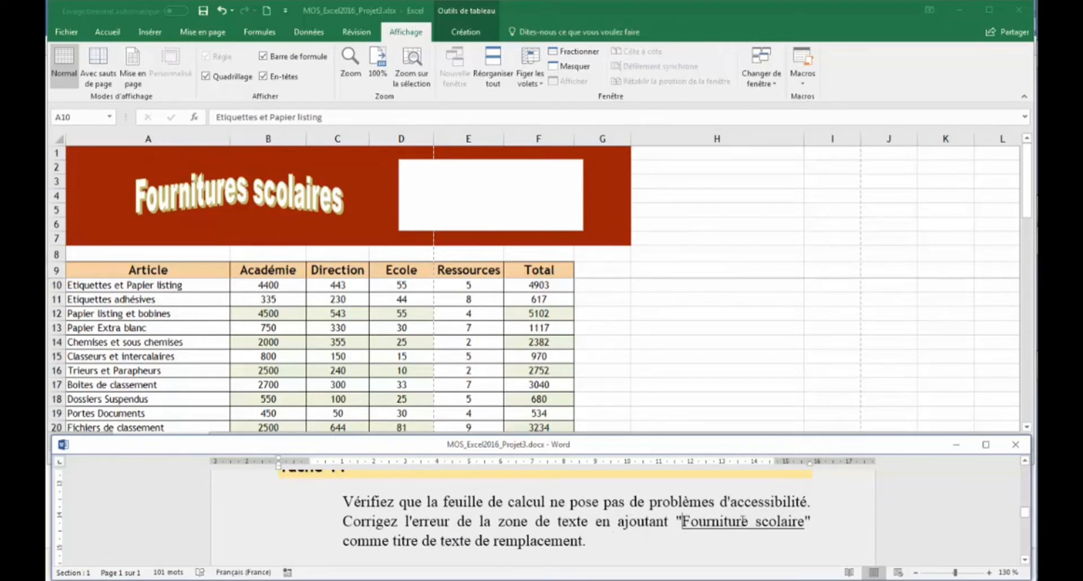
{"action": "left_click_drag", "start_coordinate": [682, 521], "coordinate": [804, 521]}
{"action": "right_click", "coordinate": [780, 521]}
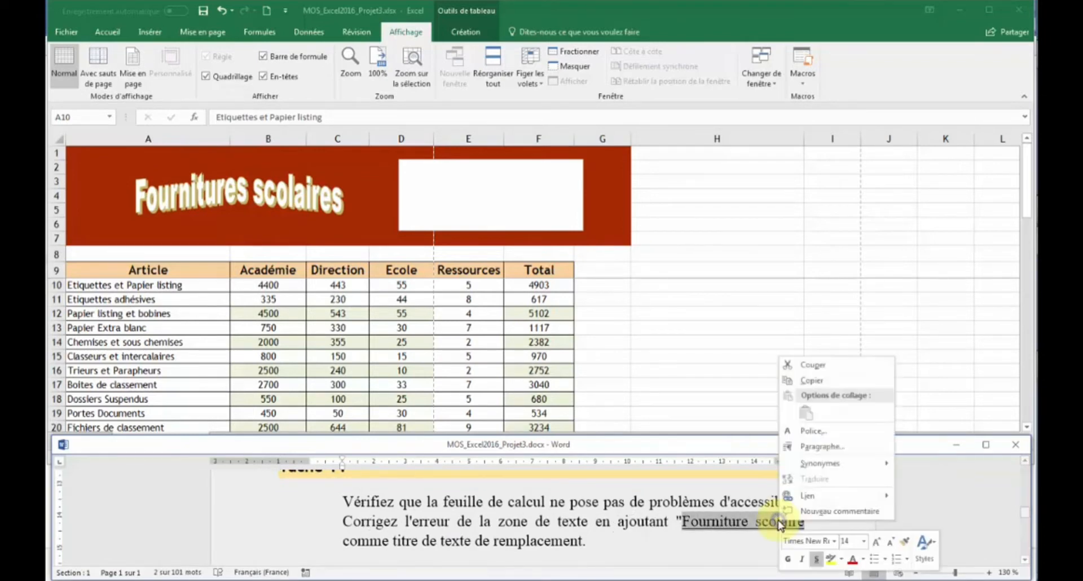
{"action": "left_click", "coordinate": [796, 382]}
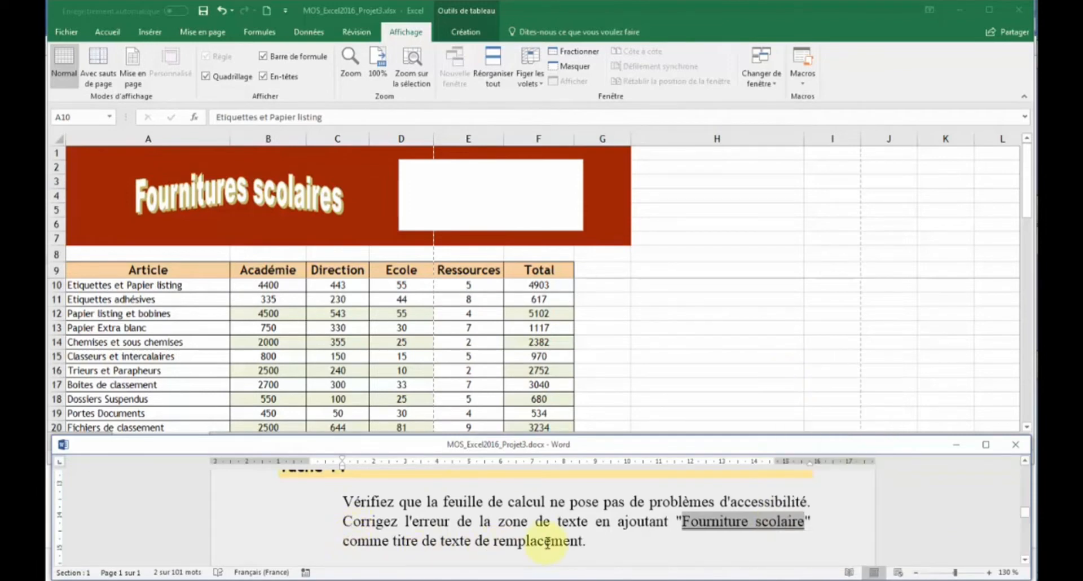
- Switch to Excel, run the accessibility checker and select the text box ZoneTexte 2 reported as missing alternative text
{"action": "left_click", "coordinate": [703, 240]}
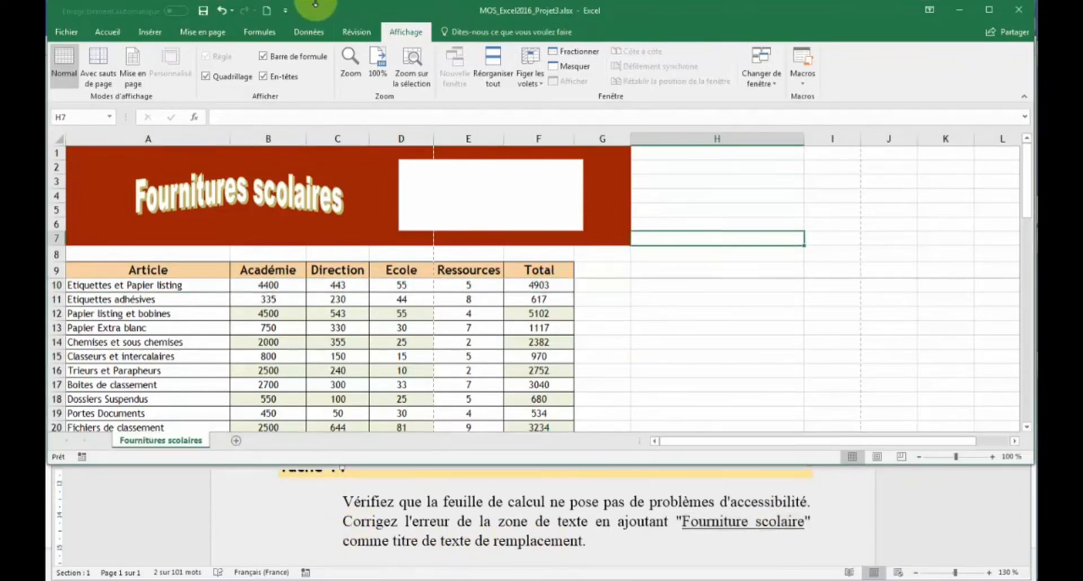
{"action": "left_click", "coordinate": [352, 33]}
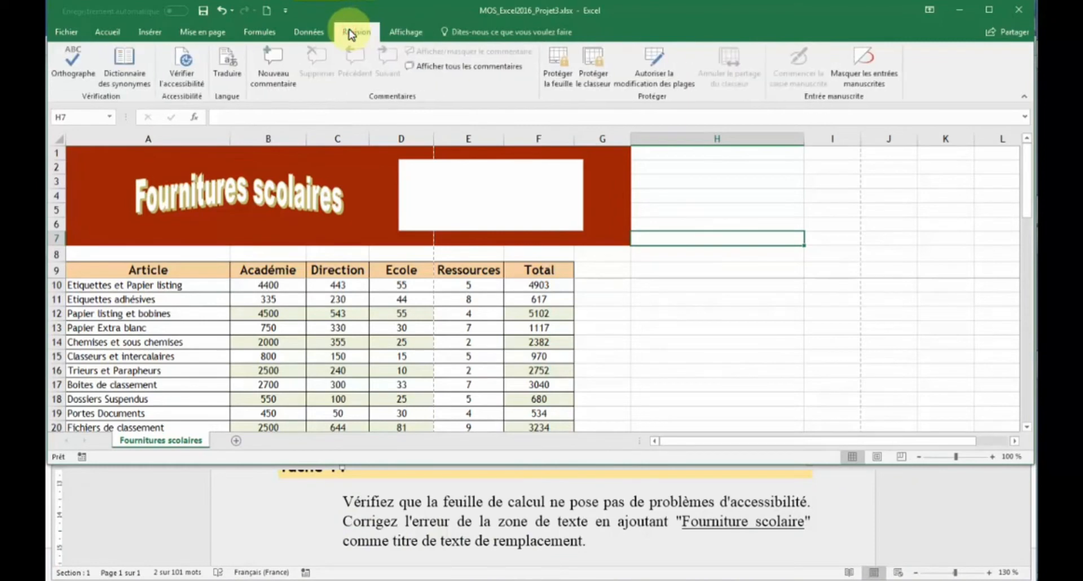
{"action": "left_click", "coordinate": [177, 79]}
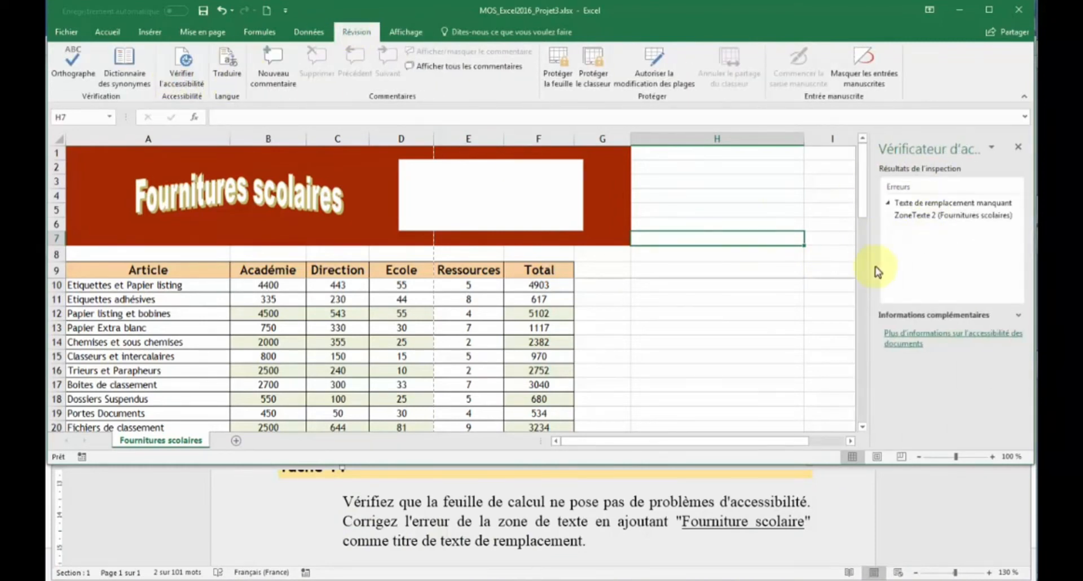
{"action": "left_click", "coordinate": [927, 209]}
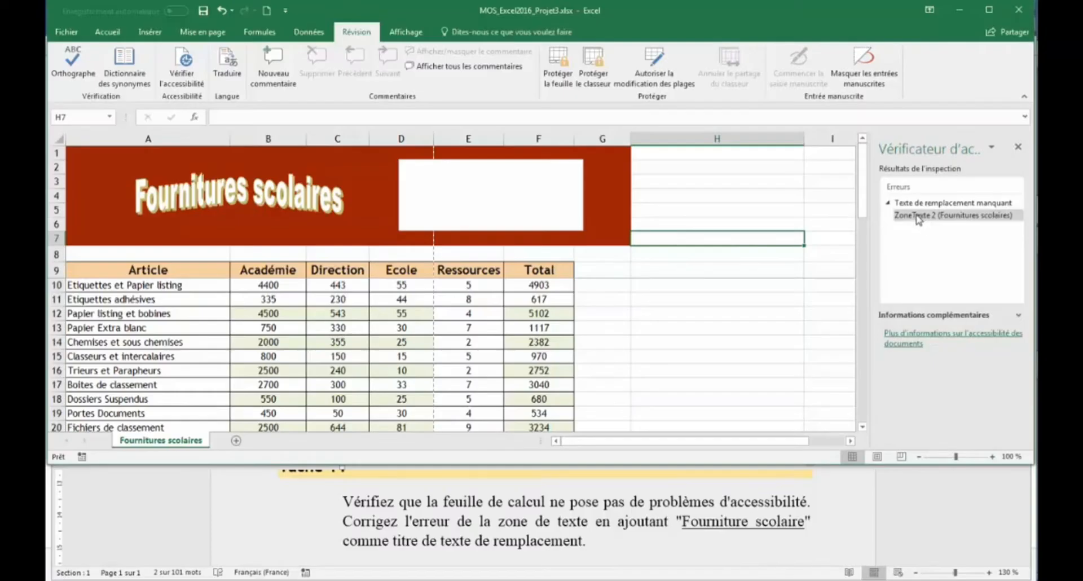
{"action": "left_click", "coordinate": [917, 216]}
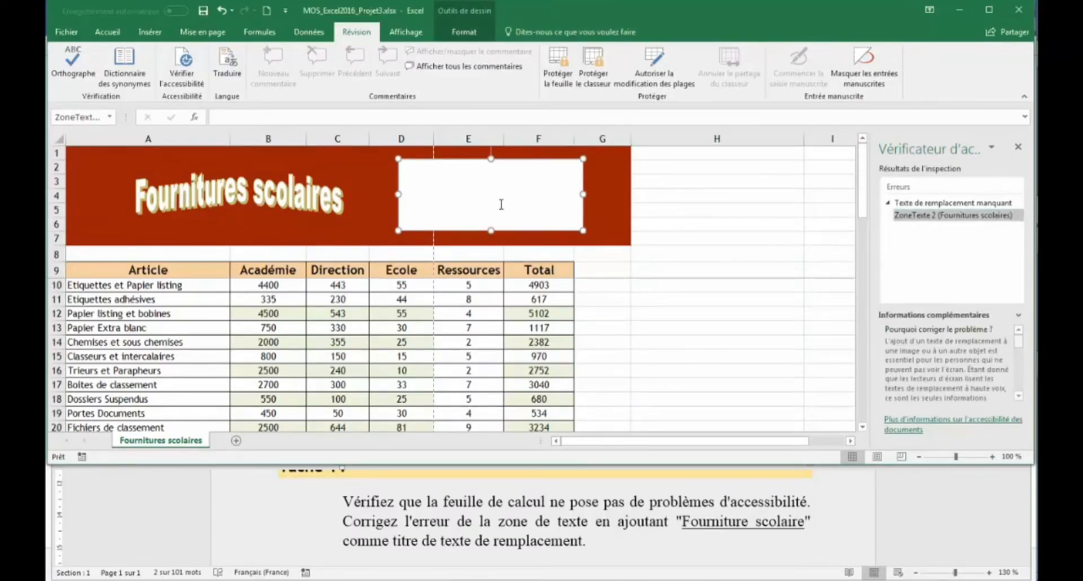
- Set the alternative text title of the white text box to "Fourniture scolaire" by pasting the copied text
{"action": "right_click", "coordinate": [515, 230]}
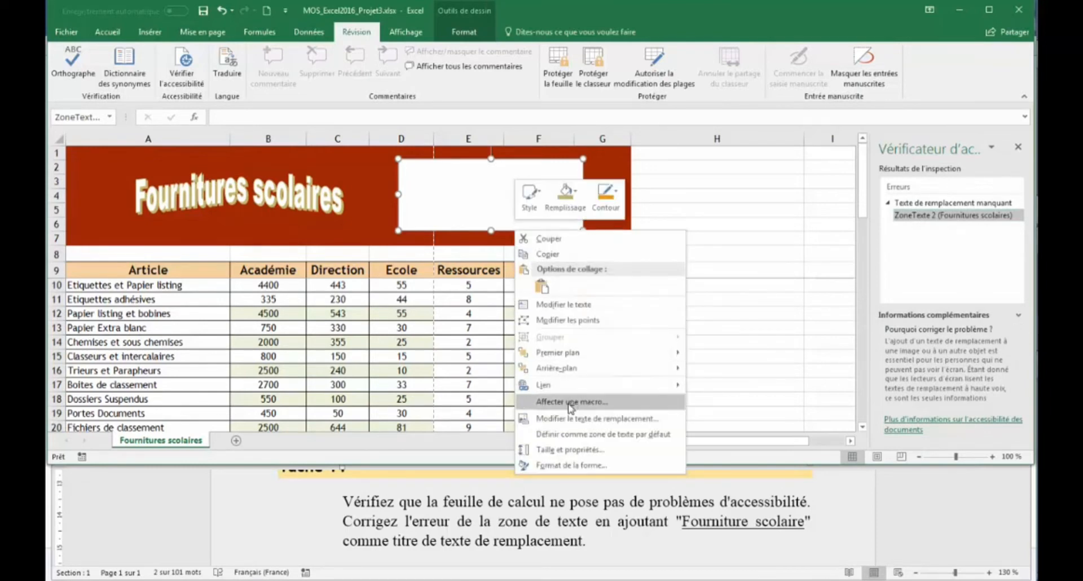
{"action": "left_click", "coordinate": [599, 419]}
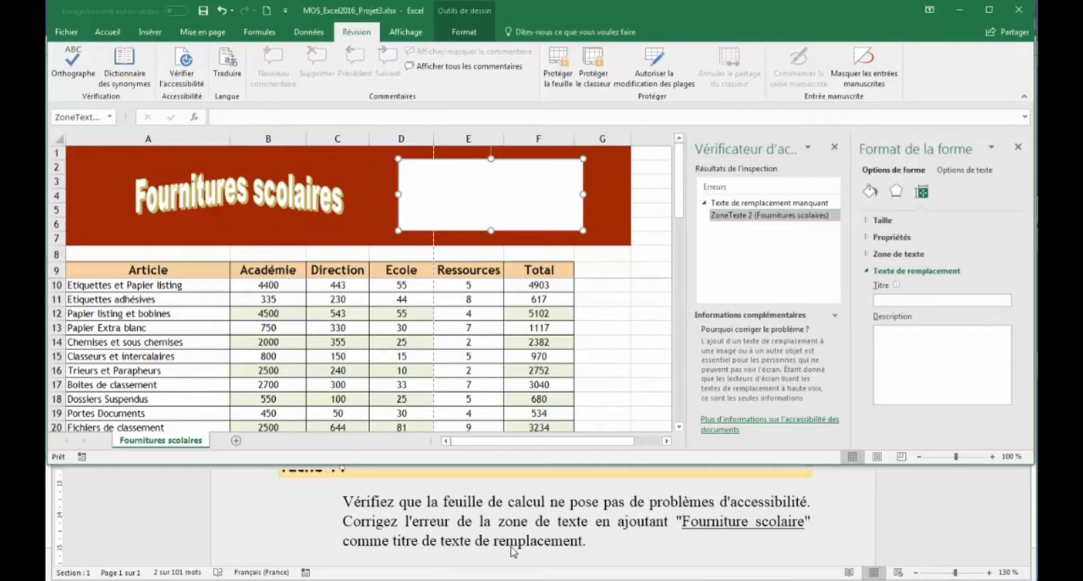
{"action": "left_click", "coordinate": [940, 301]}
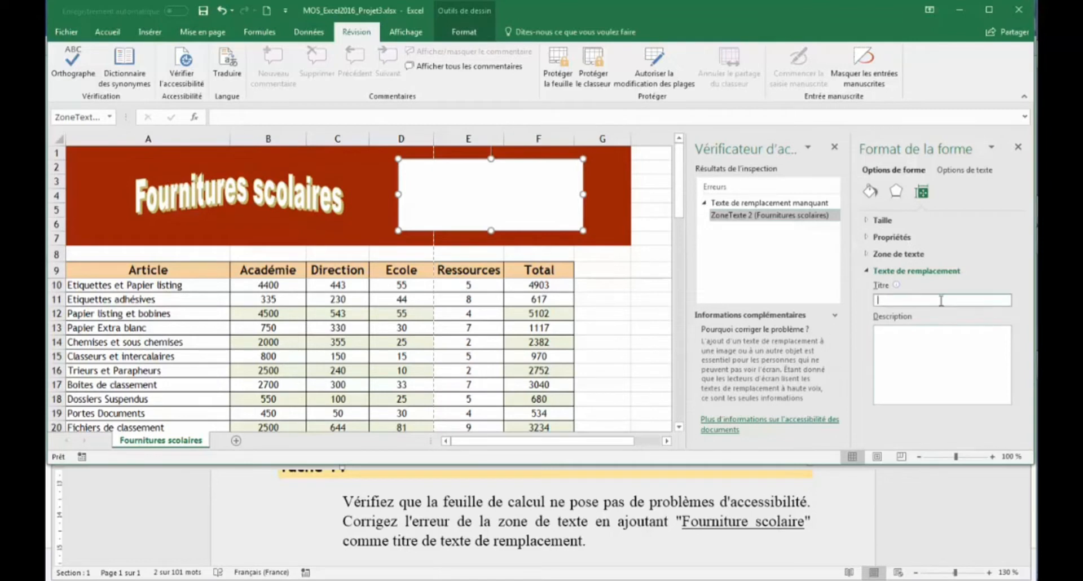
{"action": "right_click", "coordinate": [941, 300]}
{"action": "left_click", "coordinate": [971, 339]}
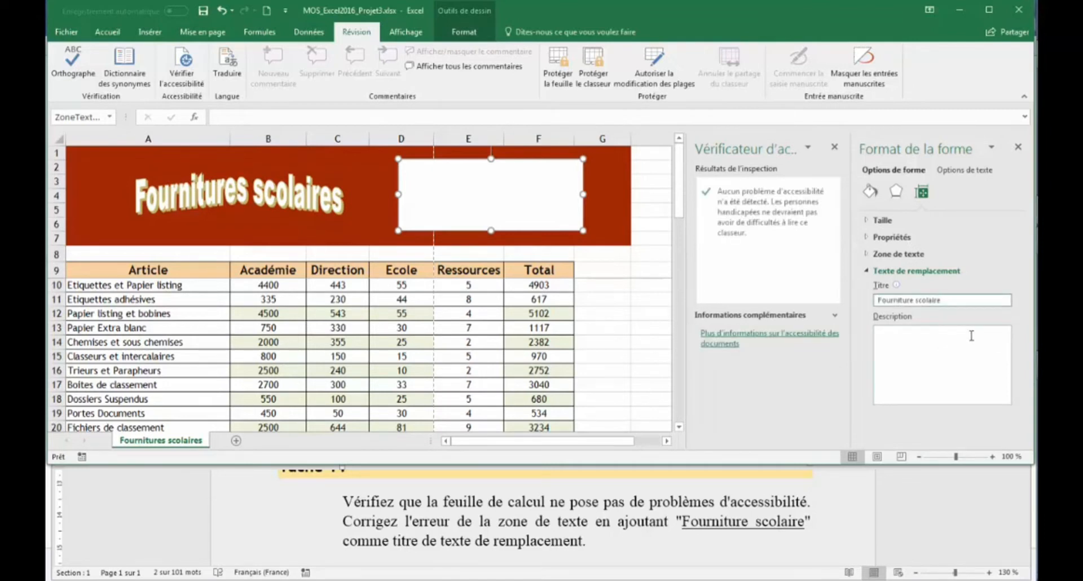
- Switch to Word and read Tâche 1 in the Projet 4 instructions
{"action": "left_click", "coordinate": [621, 538]}
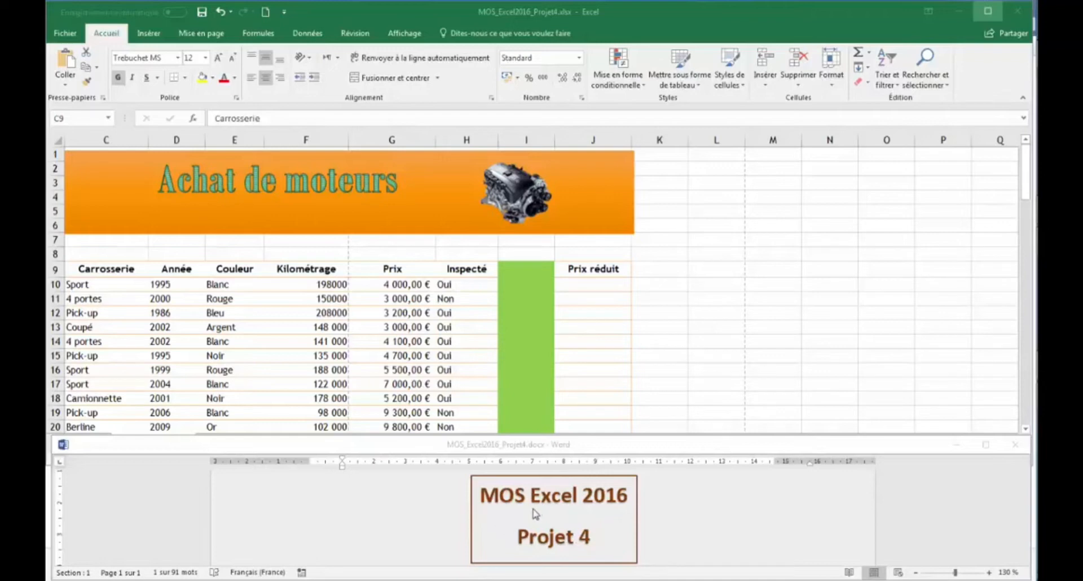
{"action": "left_click", "coordinate": [973, 514]}
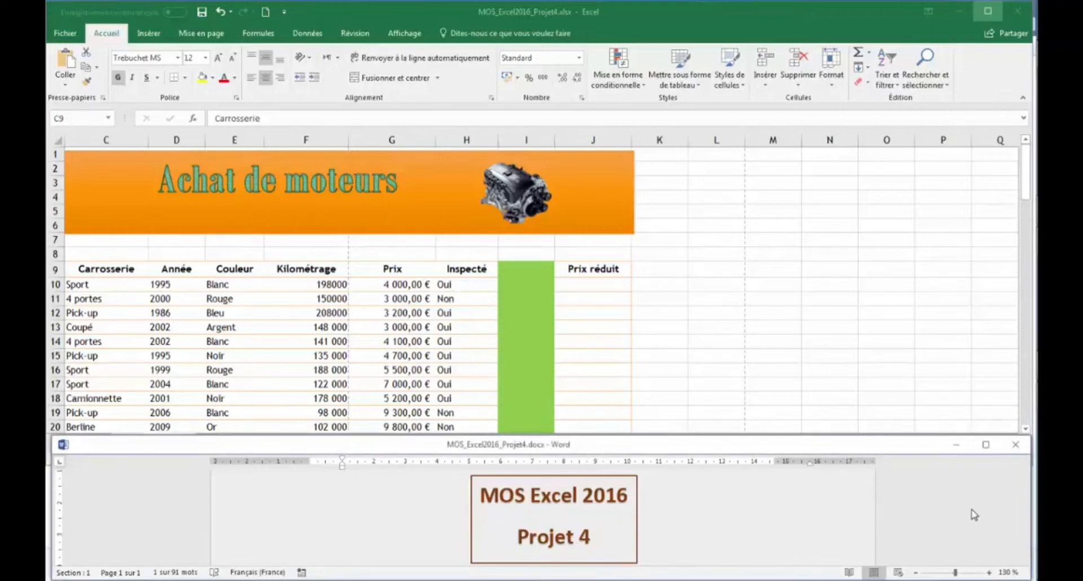
{"action": "scroll", "coordinate": [1028, 558], "scroll_direction": "down", "scroll_amount": 5}
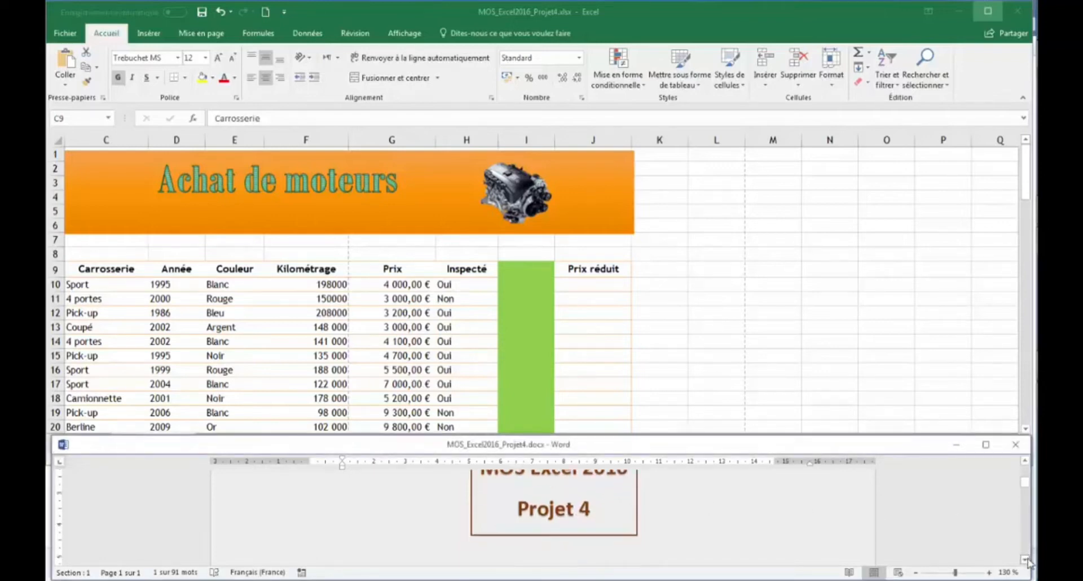
{"action": "left_click", "coordinate": [1028, 560]}
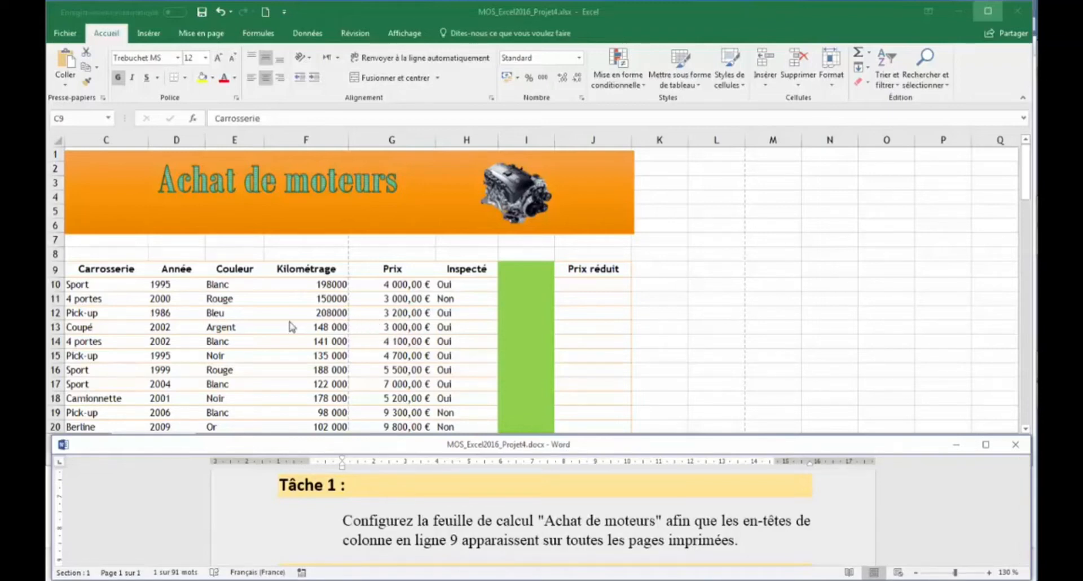
- Switch to Excel and set row 9 ($9:$9) of the Achat de moteurs sheet to repeat at the top of every printed page
{"action": "left_click", "coordinate": [209, 33]}
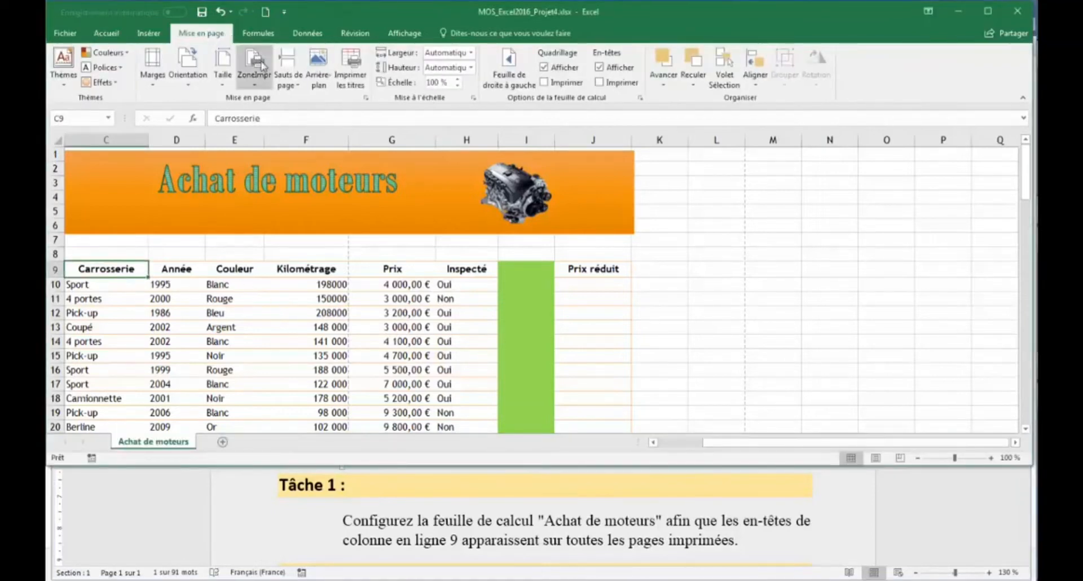
{"action": "left_click", "coordinate": [359, 84]}
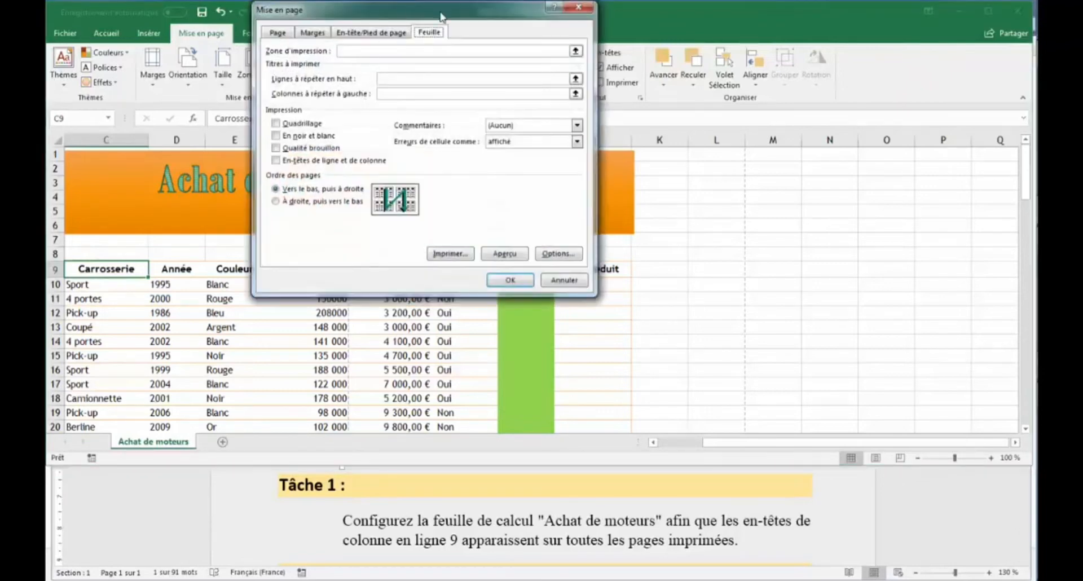
{"action": "left_click_drag", "start_coordinate": [442, 17], "coordinate": [711, 84]}
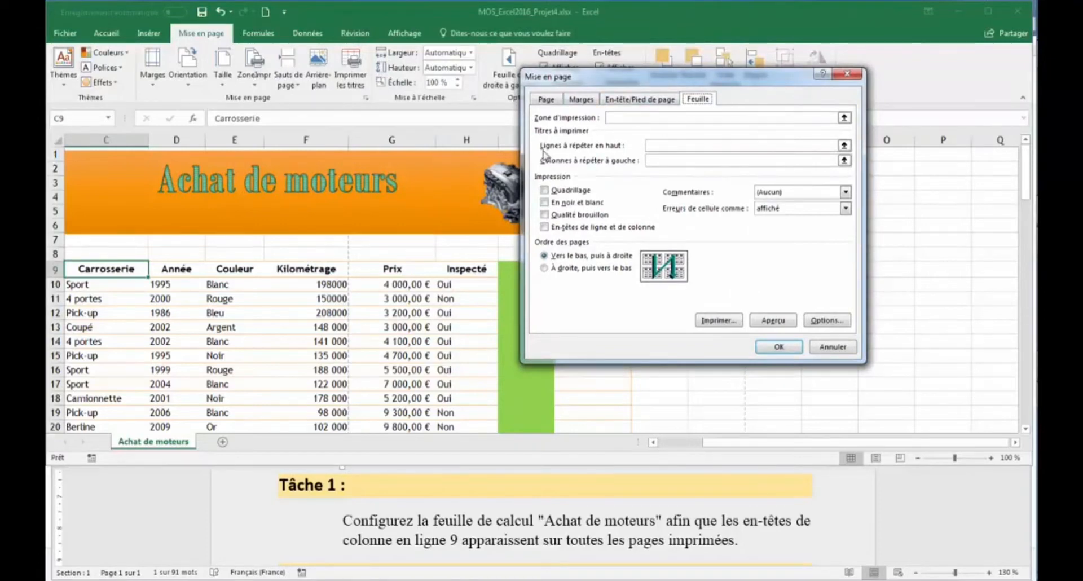
{"action": "left_click", "coordinate": [663, 145]}
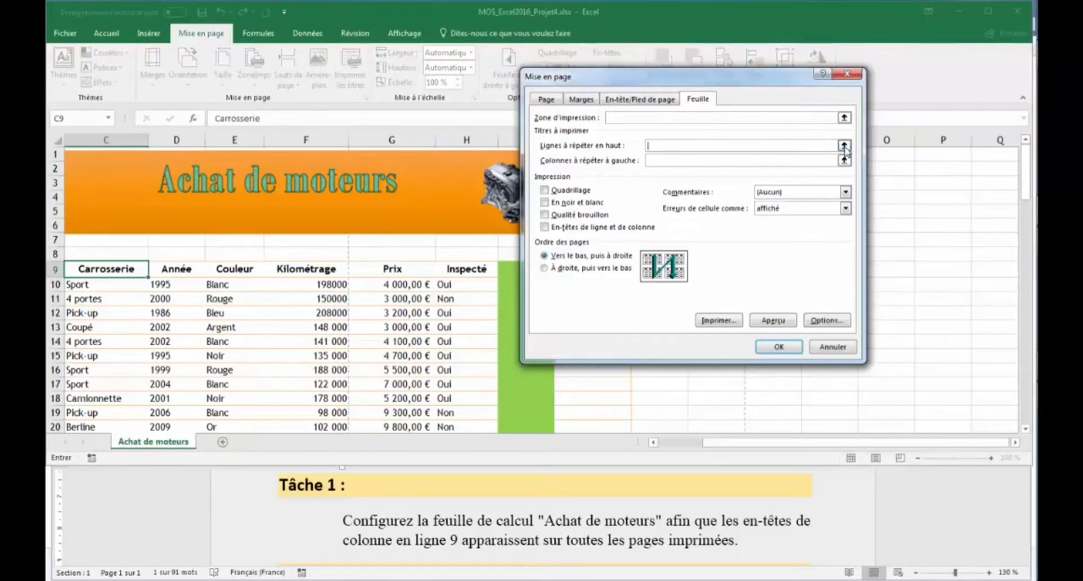
{"action": "left_click", "coordinate": [845, 146]}
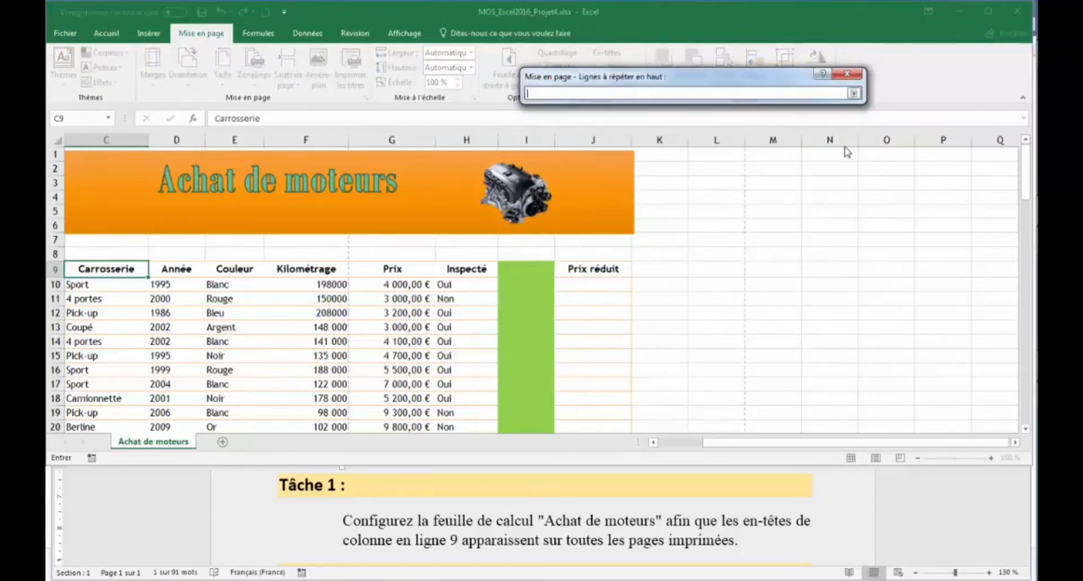
{"action": "left_click", "coordinate": [55, 269]}
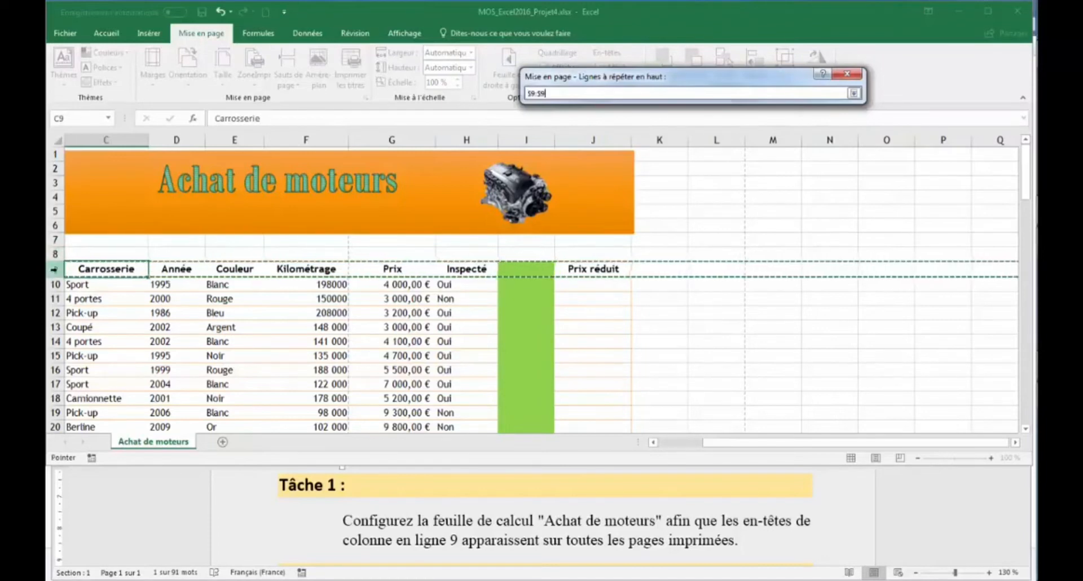
{"action": "left_click", "coordinate": [855, 94]}
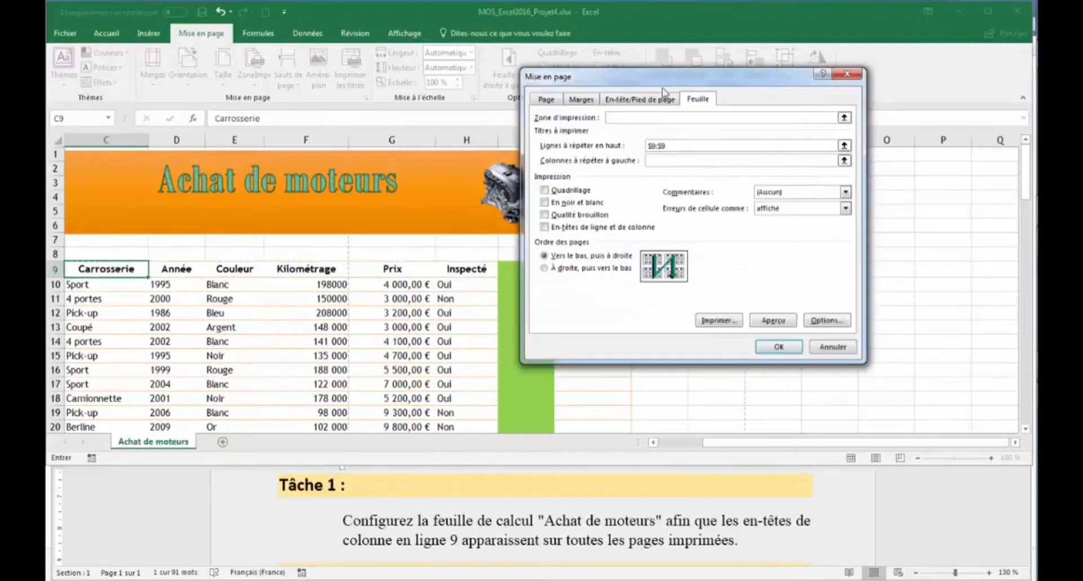
{"action": "left_click", "coordinate": [766, 349]}
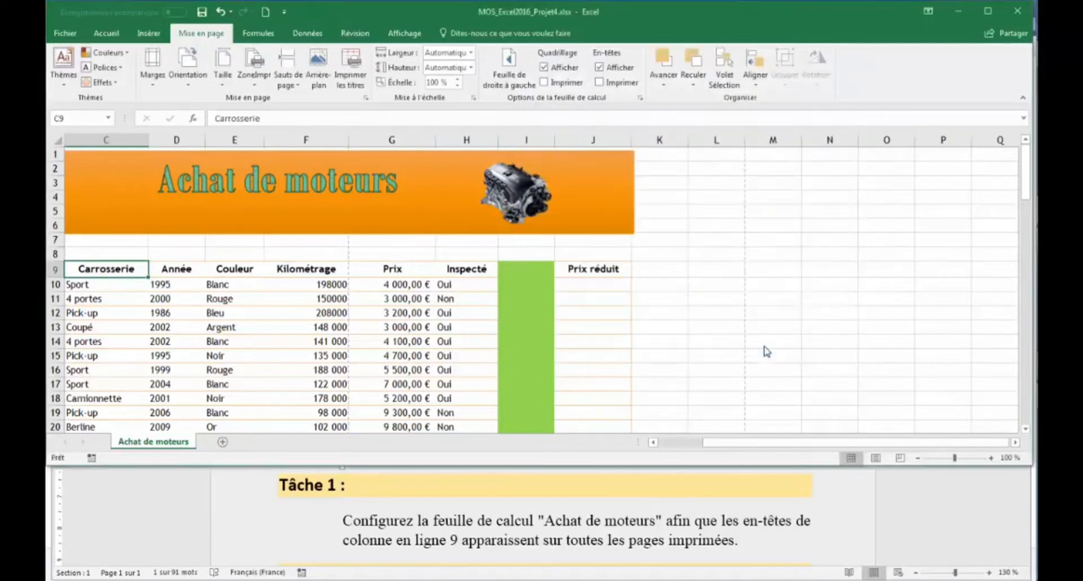
- Switch to Word, read Tâche 2 in the Projet 4 instructions and copy the word "Caravane"
{"action": "left_click", "coordinate": [752, 513]}
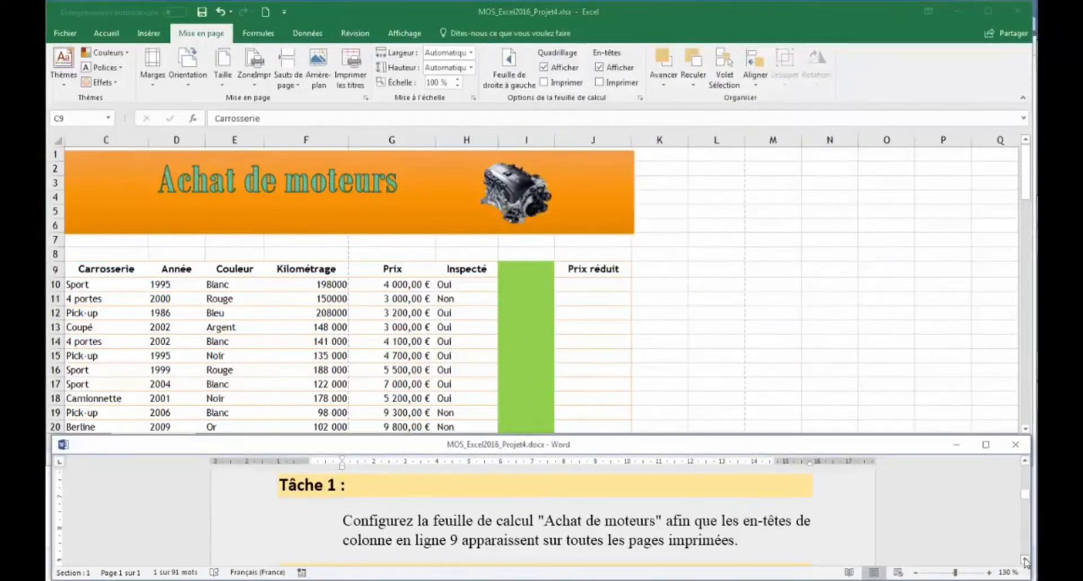
{"action": "left_click", "coordinate": [1024, 560]}
{"action": "left_click", "coordinate": [1025, 560]}
{"action": "left_click", "coordinate": [1025, 560]}
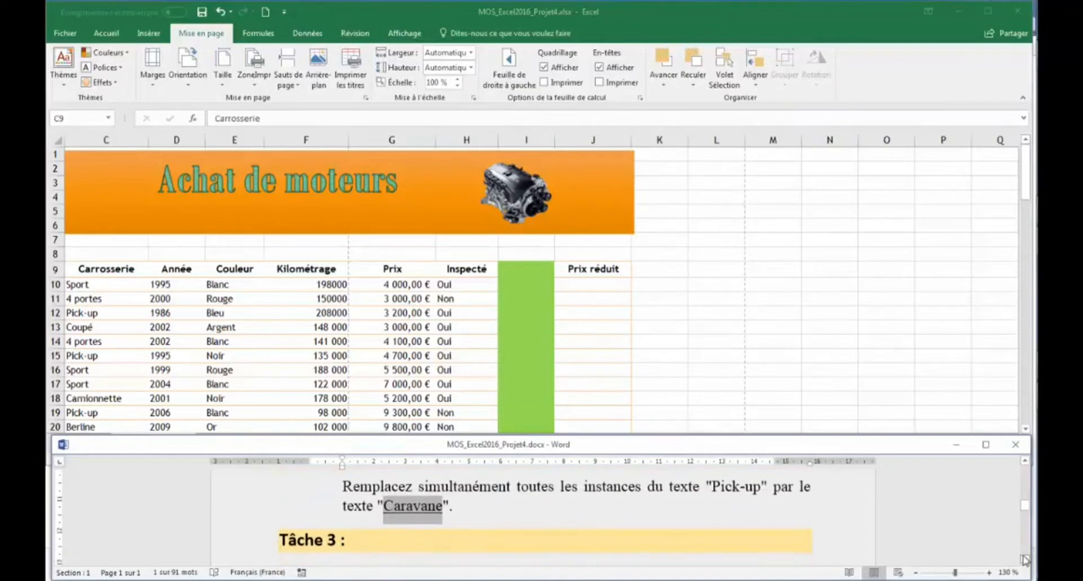
{"action": "left_click", "coordinate": [1025, 460]}
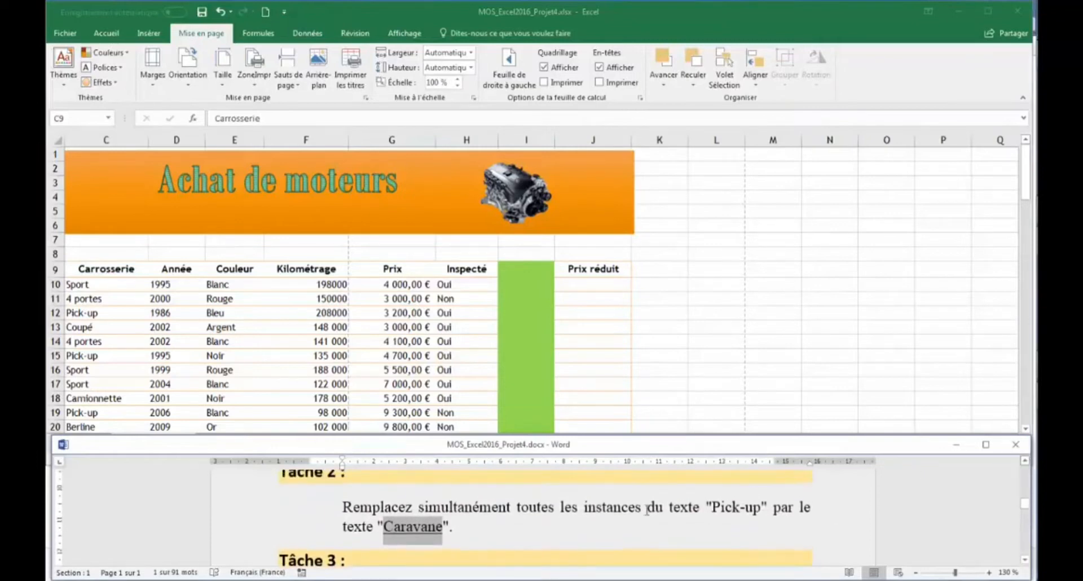
{"action": "left_click", "coordinate": [504, 521]}
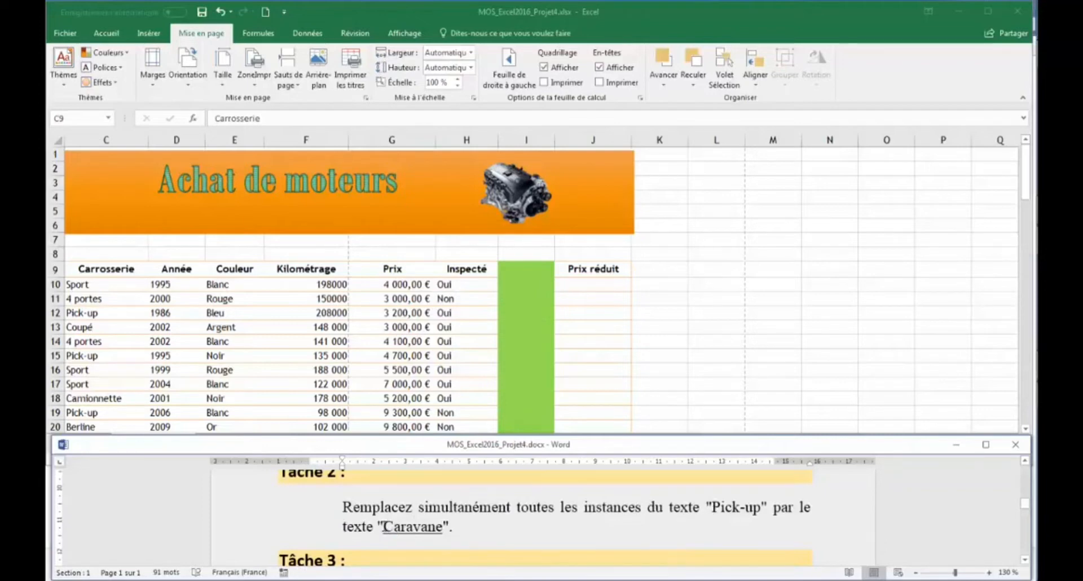
{"action": "left_click_drag", "start_coordinate": [384, 528], "coordinate": [443, 528]}
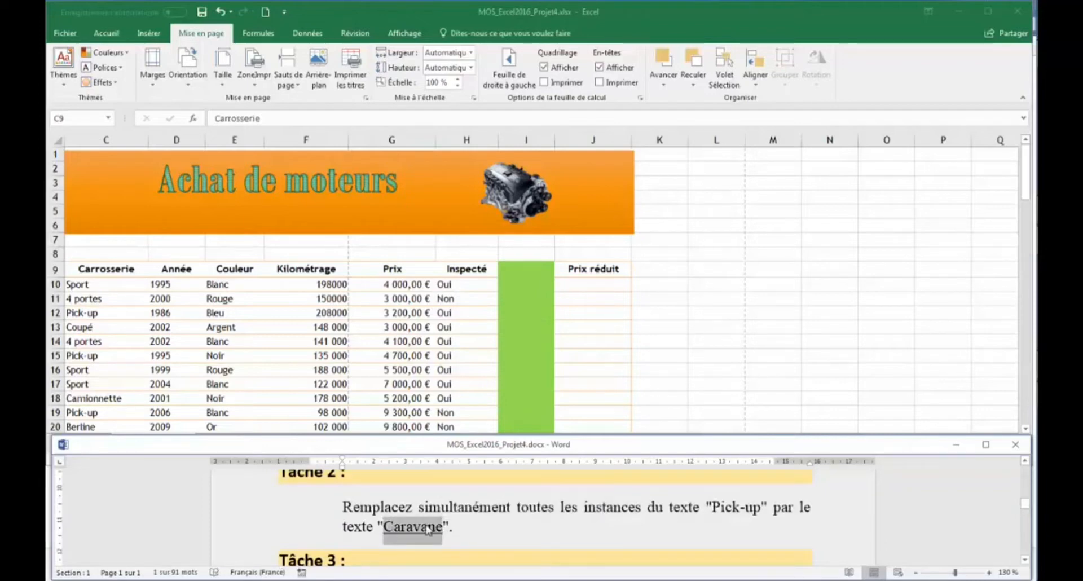
{"action": "right_click", "coordinate": [429, 528]}
{"action": "left_click", "coordinate": [465, 391]}
- Switch to Excel and replace all instances of "Pick-up" with "Caravane" in the Achat de moteurs sheet
{"action": "left_click", "coordinate": [108, 35]}
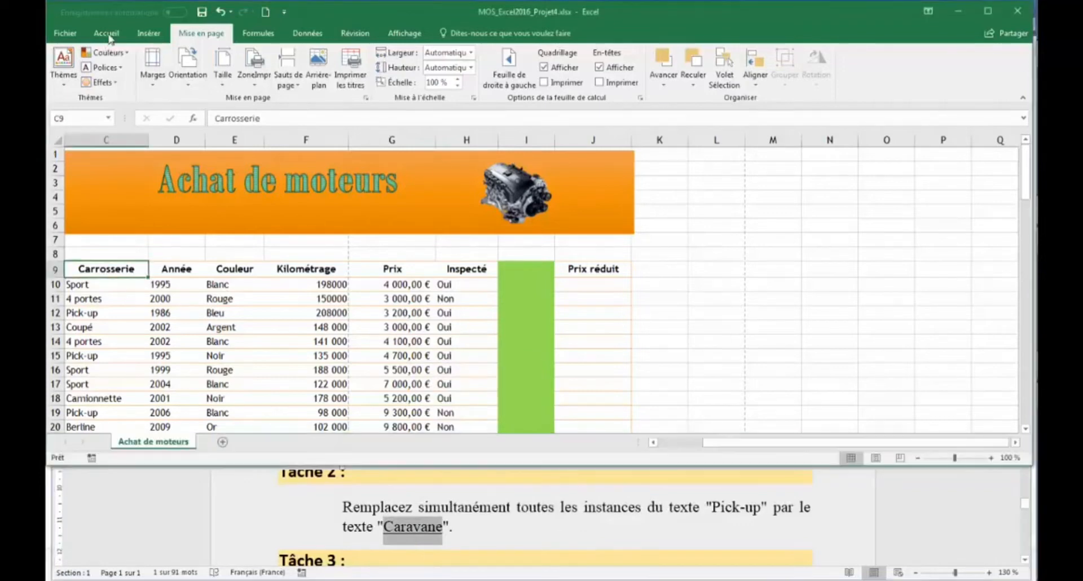
{"action": "left_click", "coordinate": [109, 35]}
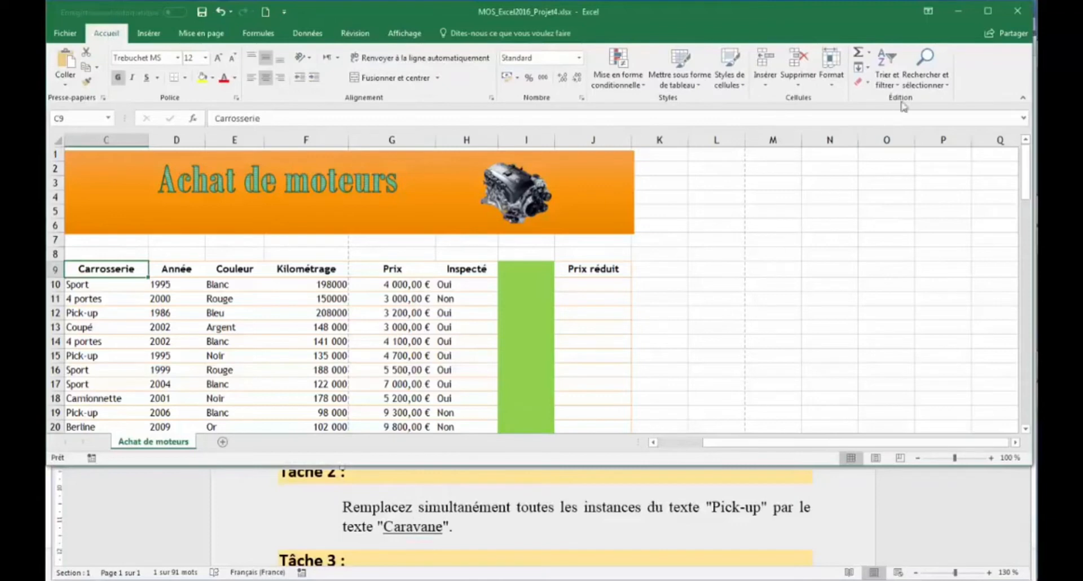
{"action": "left_click", "coordinate": [930, 79]}
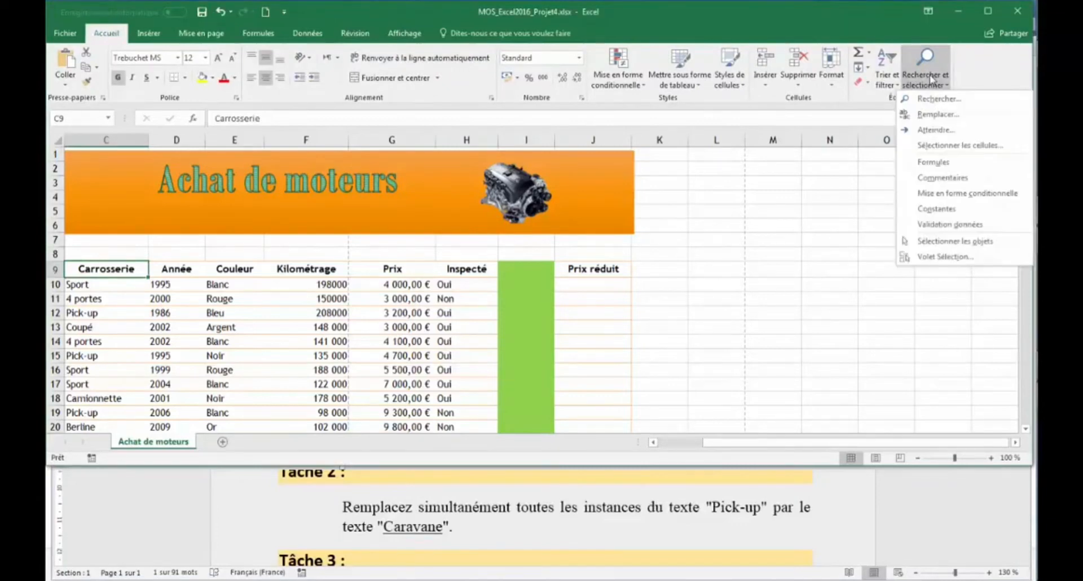
{"action": "left_click", "coordinate": [933, 116]}
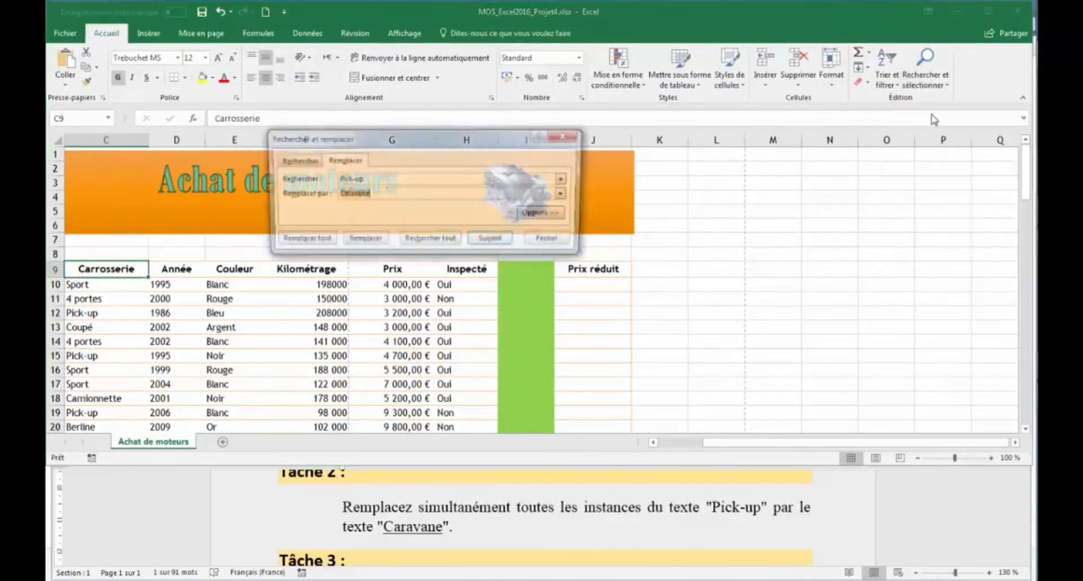
{"action": "left_click", "coordinate": [372, 178]}
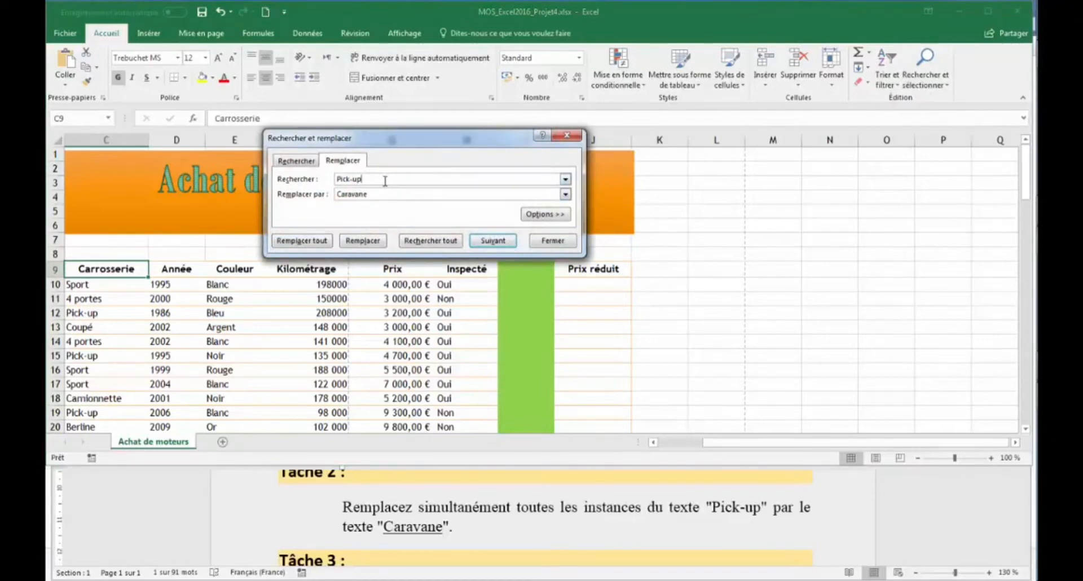
{"action": "left_click_drag", "start_coordinate": [385, 180], "coordinate": [320, 182]}
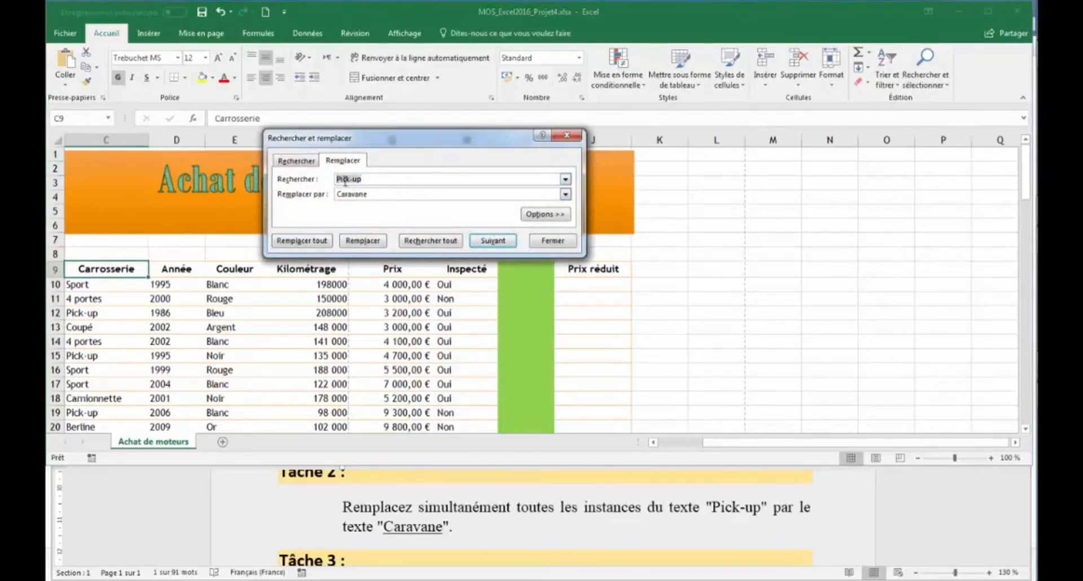
{"action": "left_click", "coordinate": [377, 194]}
{"action": "left_click", "coordinate": [289, 241]}
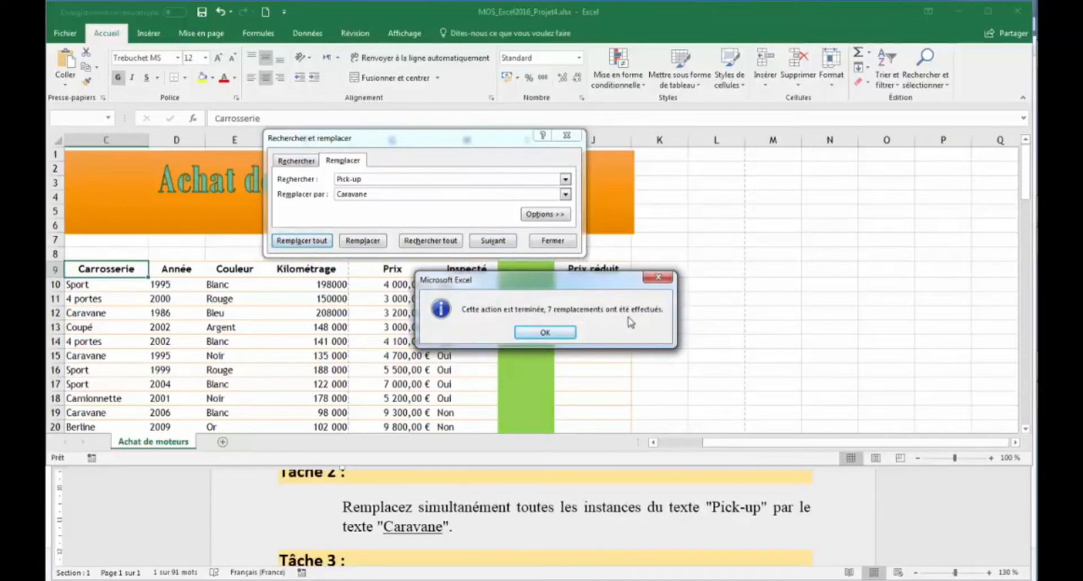
{"action": "left_click", "coordinate": [535, 334]}
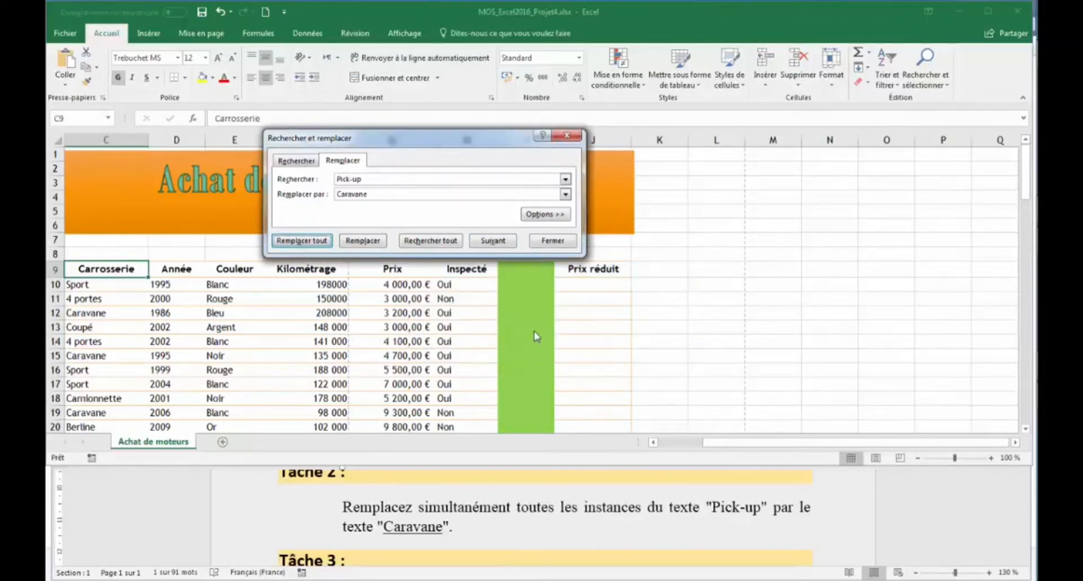
{"action": "left_click", "coordinate": [552, 240]}
- Consult Tâche 3 in Word, switch back to Excel, enter =G10*95% in J10 and fill it down to J40
{"action": "left_click", "coordinate": [982, 517]}
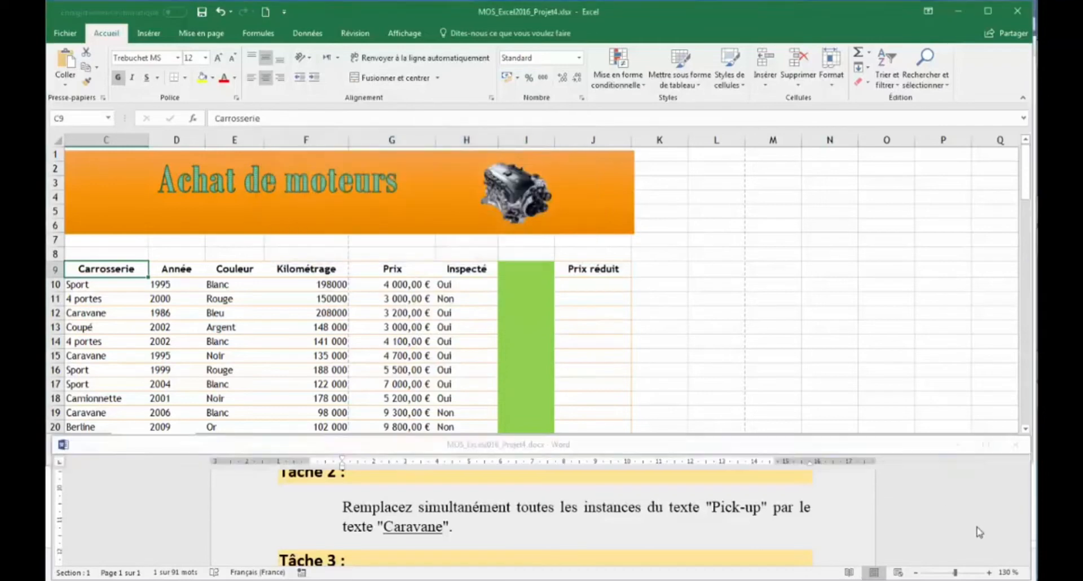
{"action": "scroll", "coordinate": [1026, 566], "scroll_direction": "down", "scroll_amount": 3}
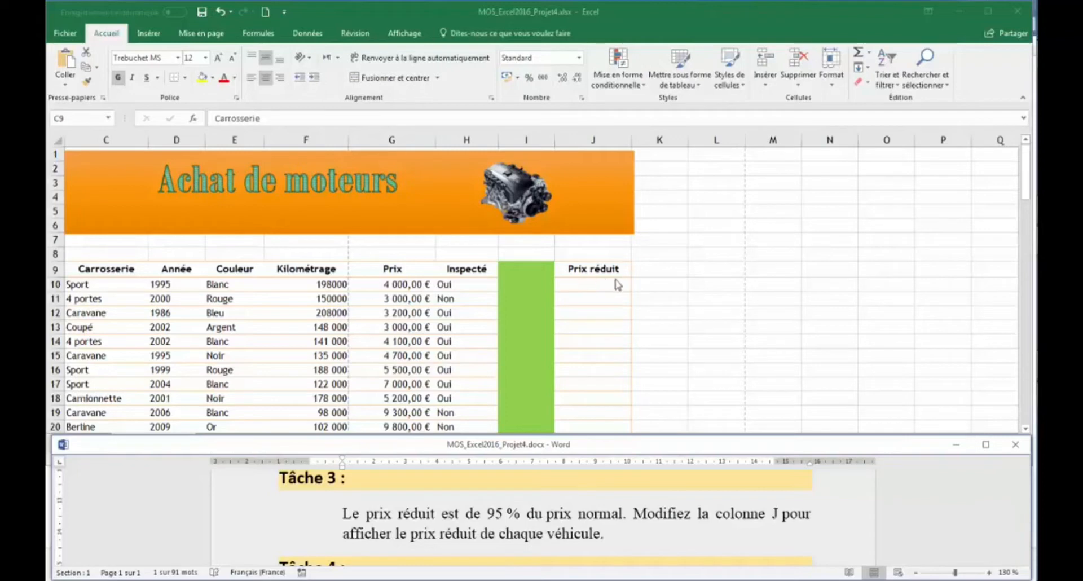
{"action": "left_click", "coordinate": [591, 285]}
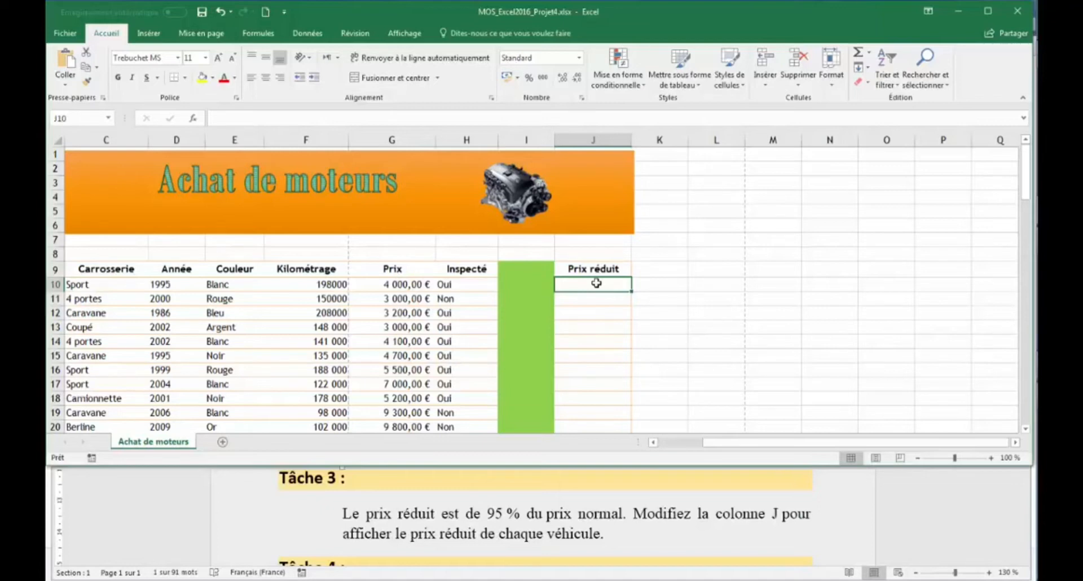
{"action": "type", "text": "="}
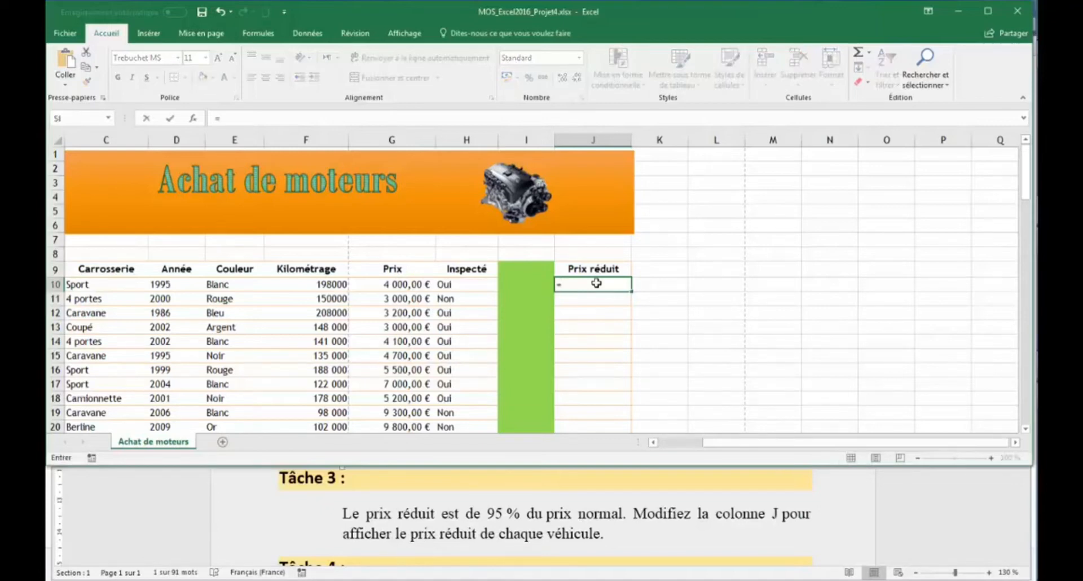
{"action": "left_click", "coordinate": [396, 285]}
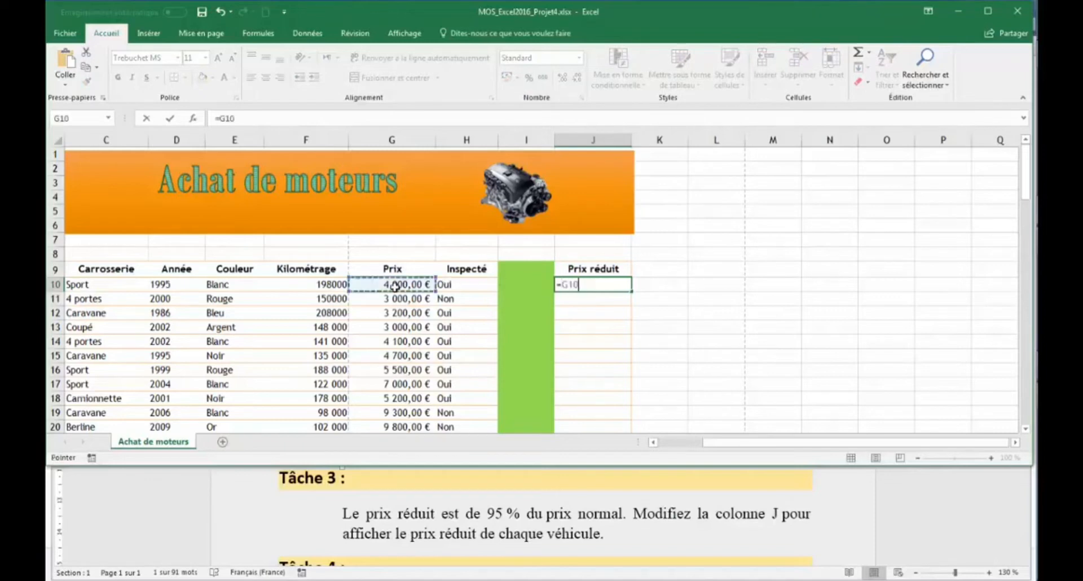
{"action": "type", "text": "*"}
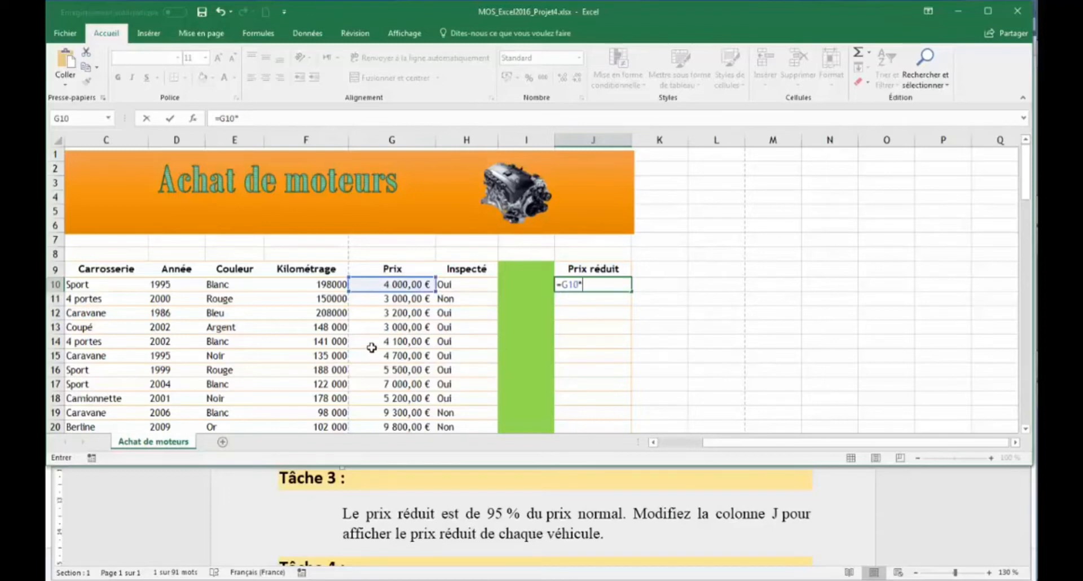
{"action": "type", "text": "95%"}
{"action": "key", "text": "Return"}
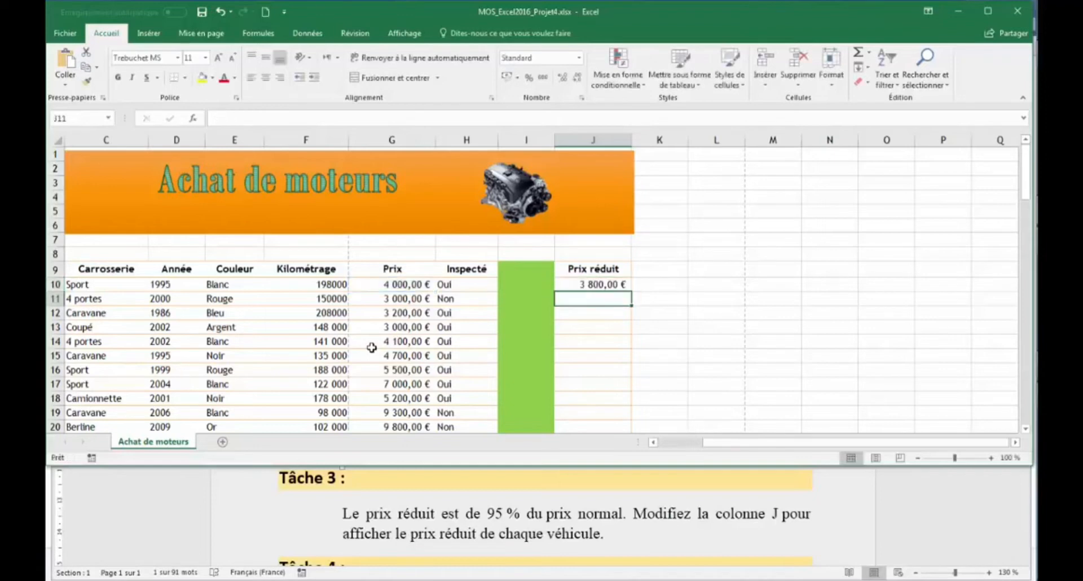
{"action": "left_click", "coordinate": [611, 282]}
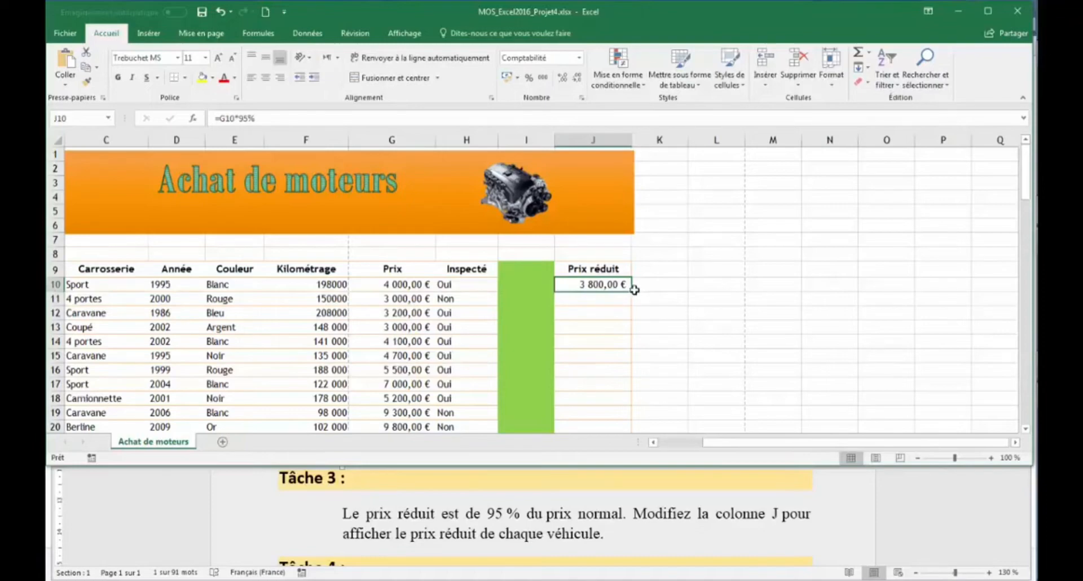
{"action": "left_click_drag", "start_coordinate": [632, 290], "coordinate": [599, 191]}
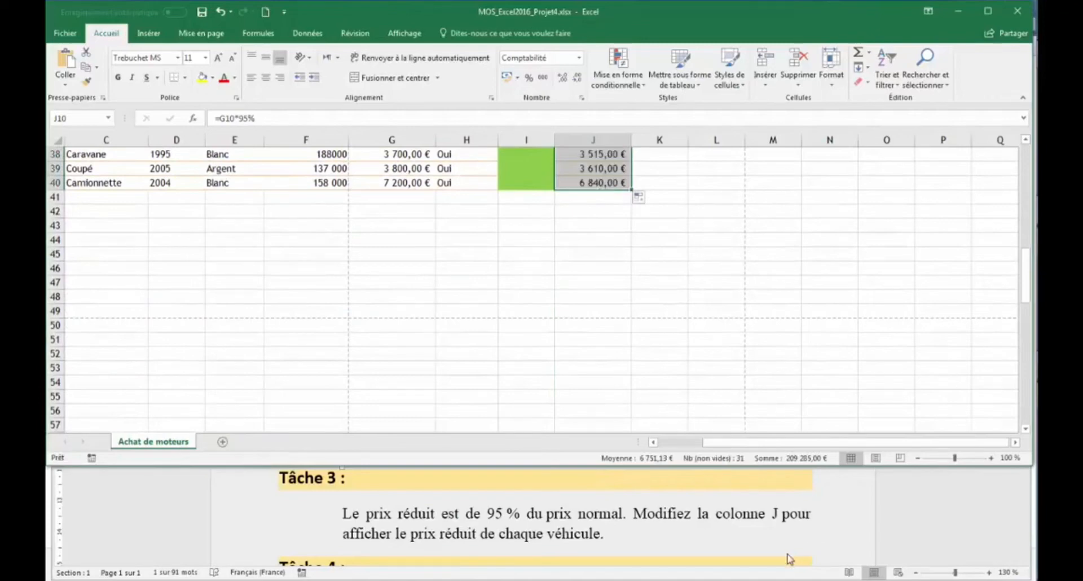
- Switch to Word to read Tâche 4, and return to the beginning of the Achat de moteurs sheet in Excel
{"action": "left_click", "coordinate": [794, 526]}
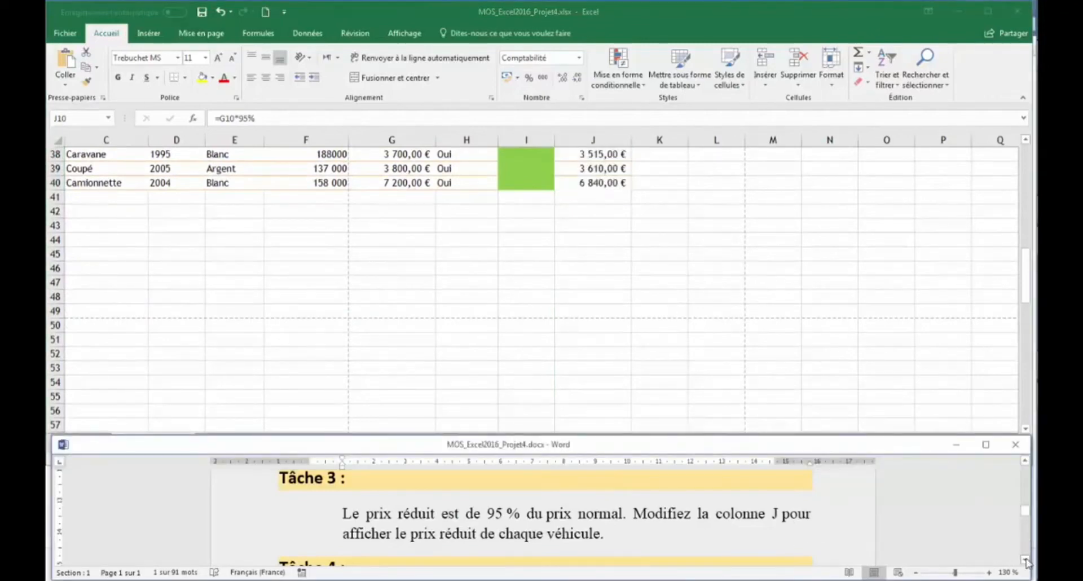
{"action": "left_click", "coordinate": [1026, 561]}
{"action": "scroll", "coordinate": [1026, 561], "scroll_direction": "down", "scroll_amount": 3}
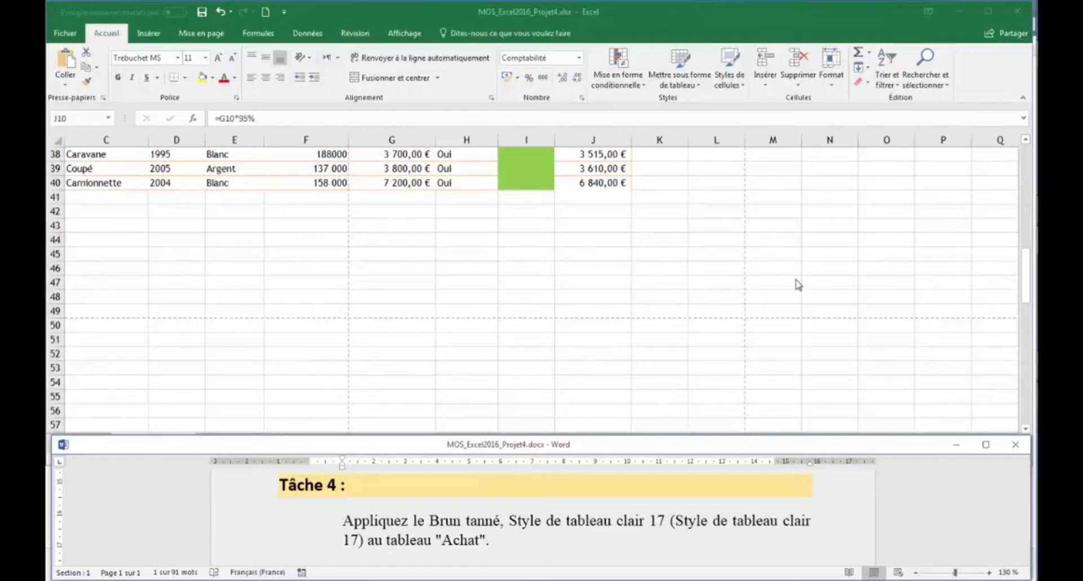
{"action": "left_click", "coordinate": [1025, 275]}
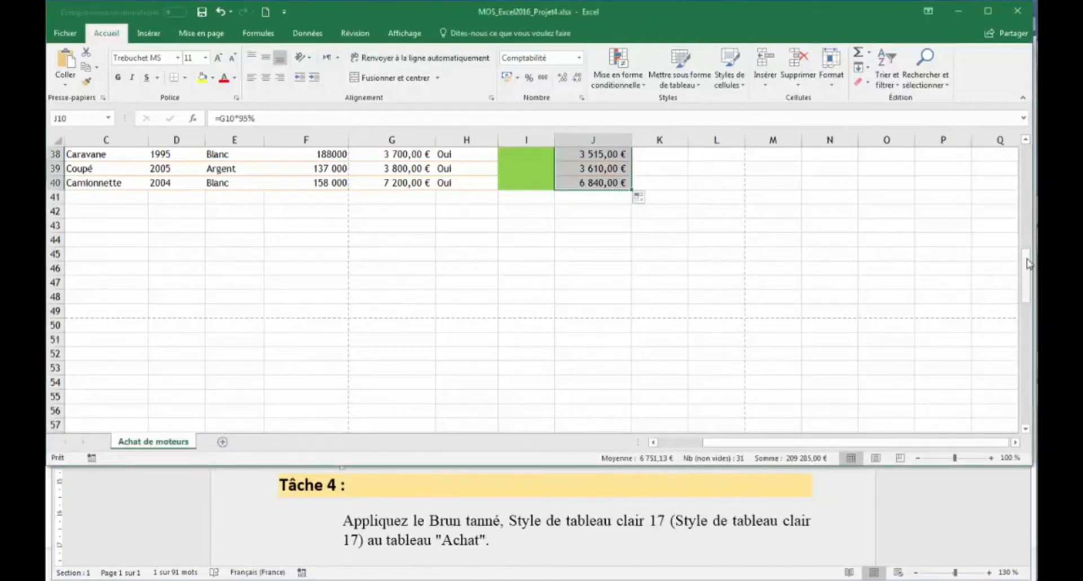
{"action": "left_click_drag", "start_coordinate": [1027, 261], "coordinate": [1029, 56]}
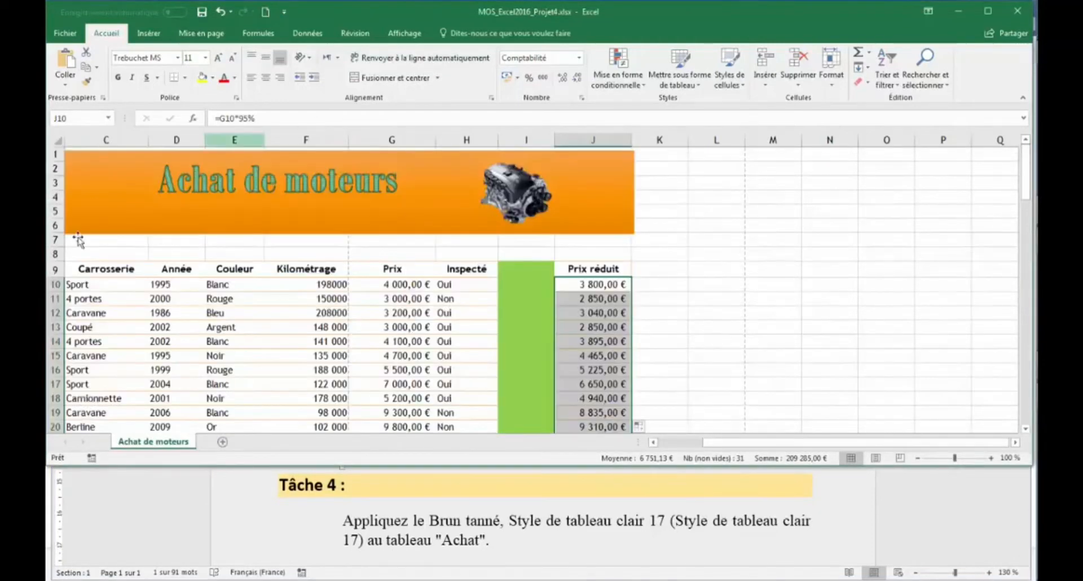
{"action": "left_click", "coordinate": [103, 268]}
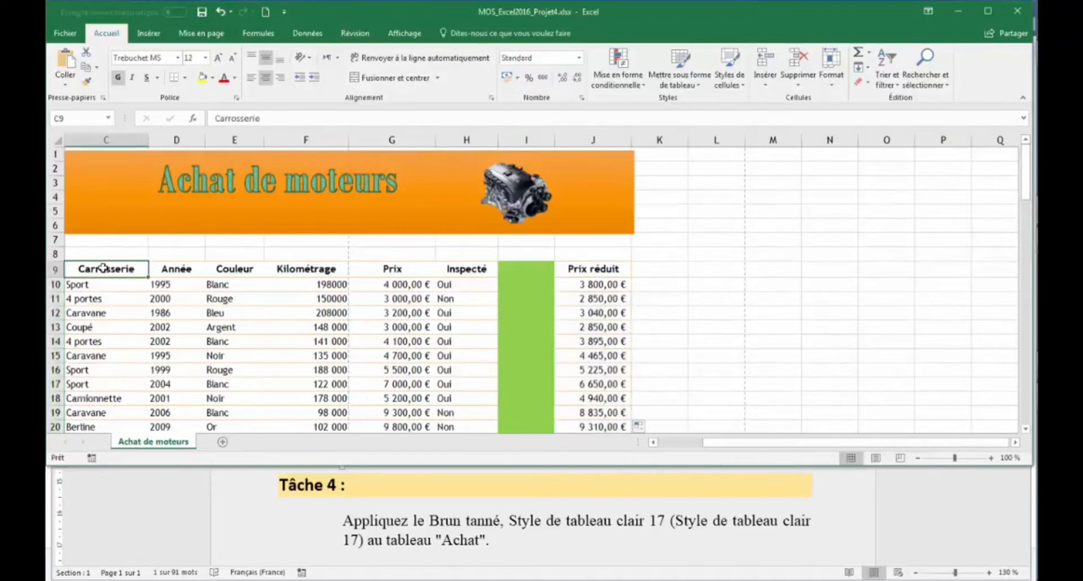
{"action": "key", "text": "ctrl+a"}
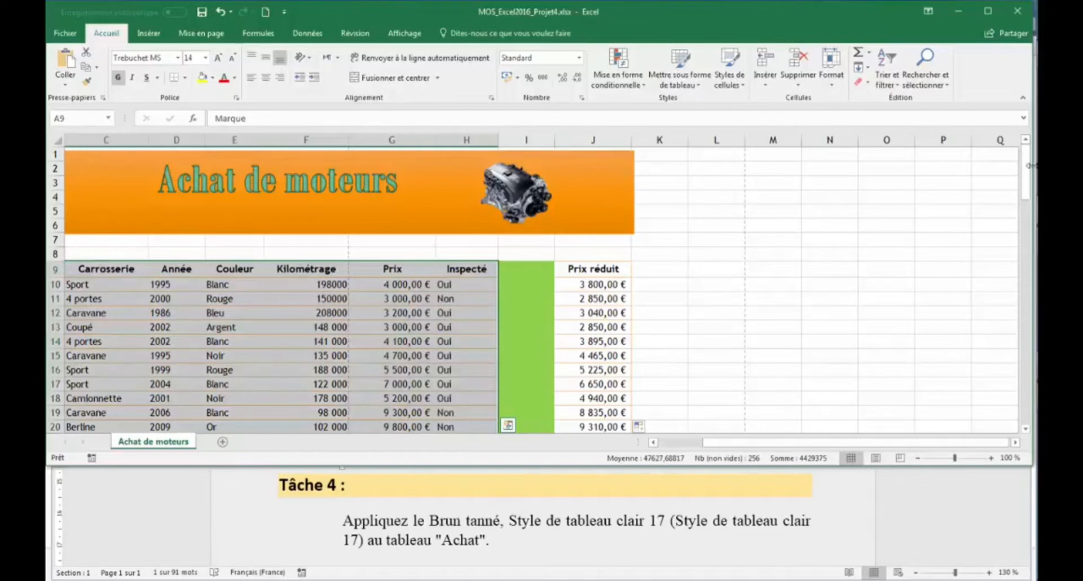
{"action": "left_click_drag", "start_coordinate": [1028, 165], "coordinate": [1026, 226]}
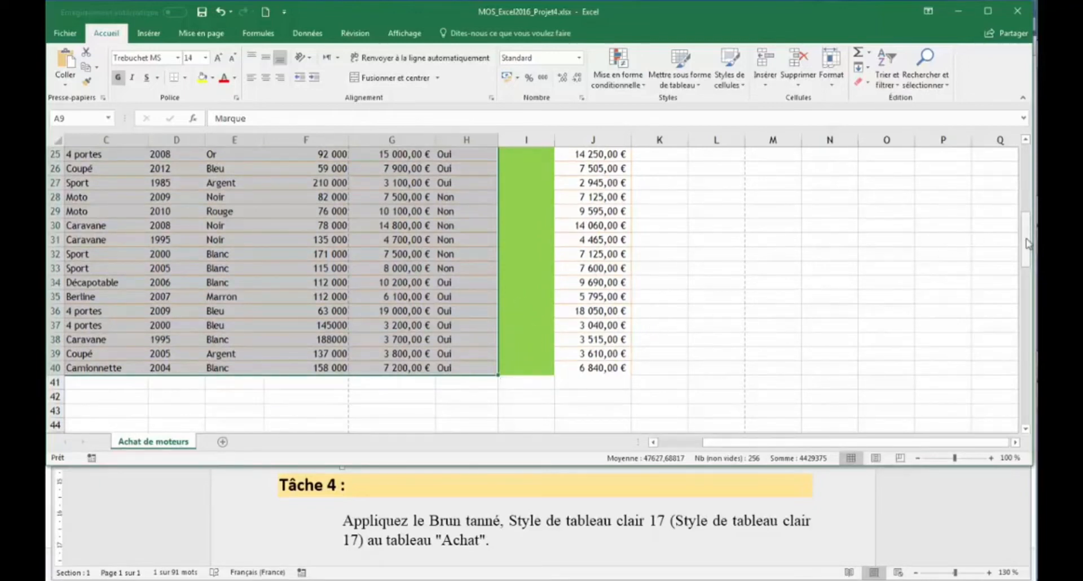
{"action": "left_click_drag", "start_coordinate": [1028, 244], "coordinate": [1033, 152]}
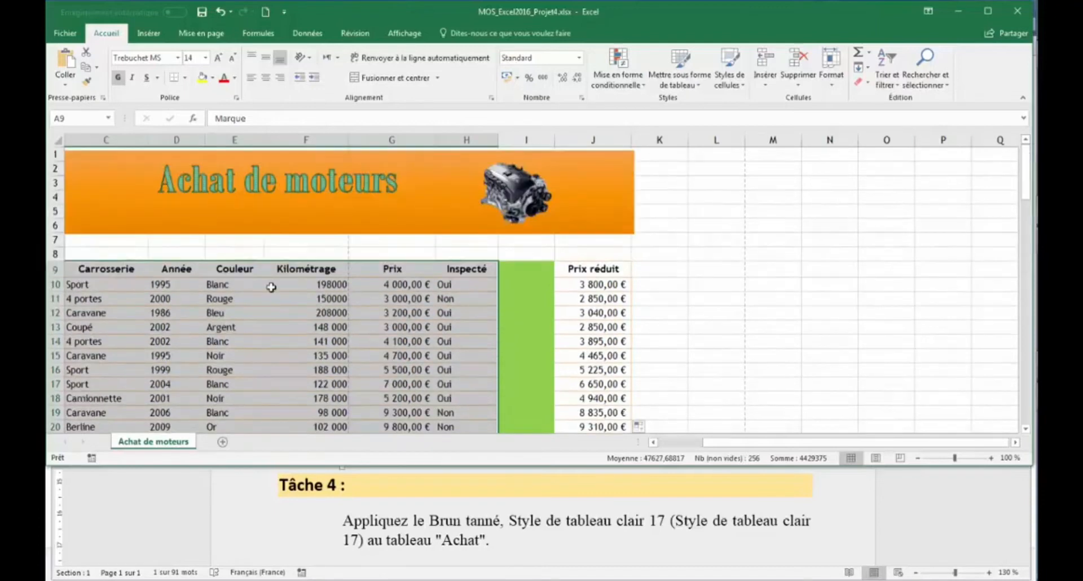
- Format C9:J40 as a table with headers, using the Brun tanné, Style de tableau clair 17 style
{"action": "left_click", "coordinate": [94, 274]}
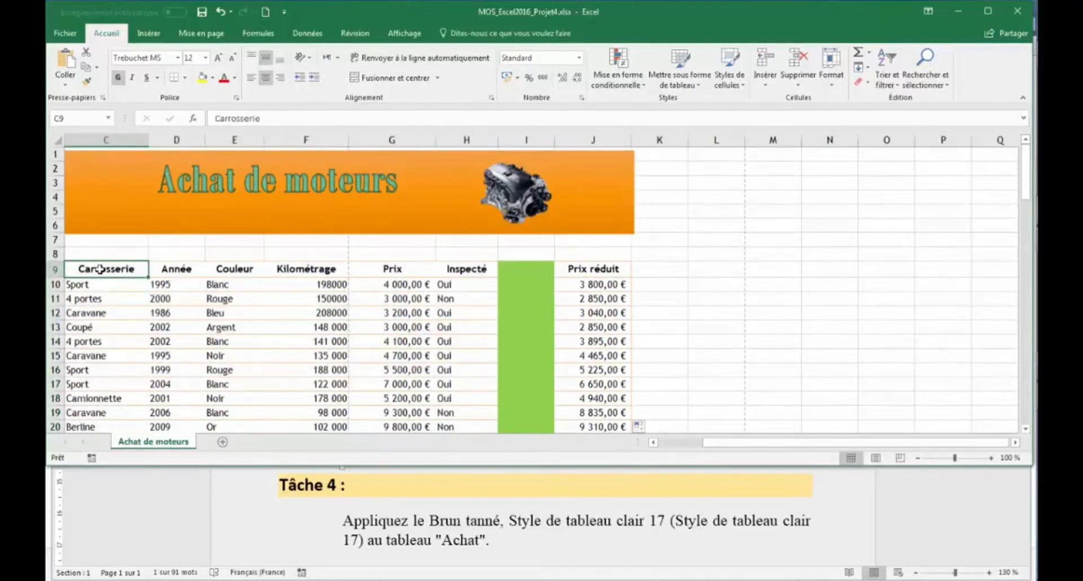
{"action": "left_click_drag", "start_coordinate": [95, 270], "coordinate": [589, 269]}
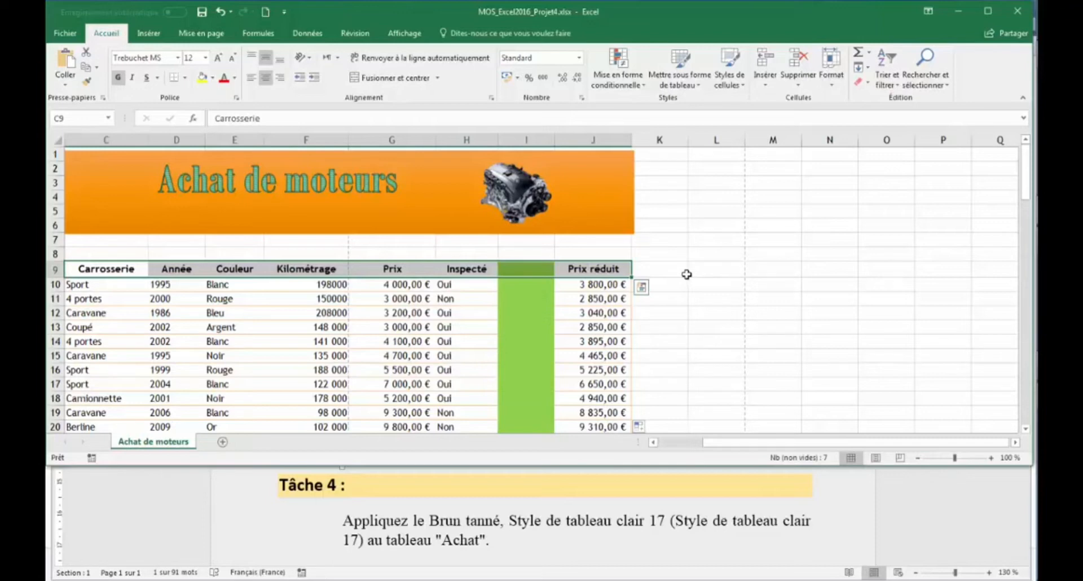
{"action": "key", "text": "ctrl+shift+Down"}
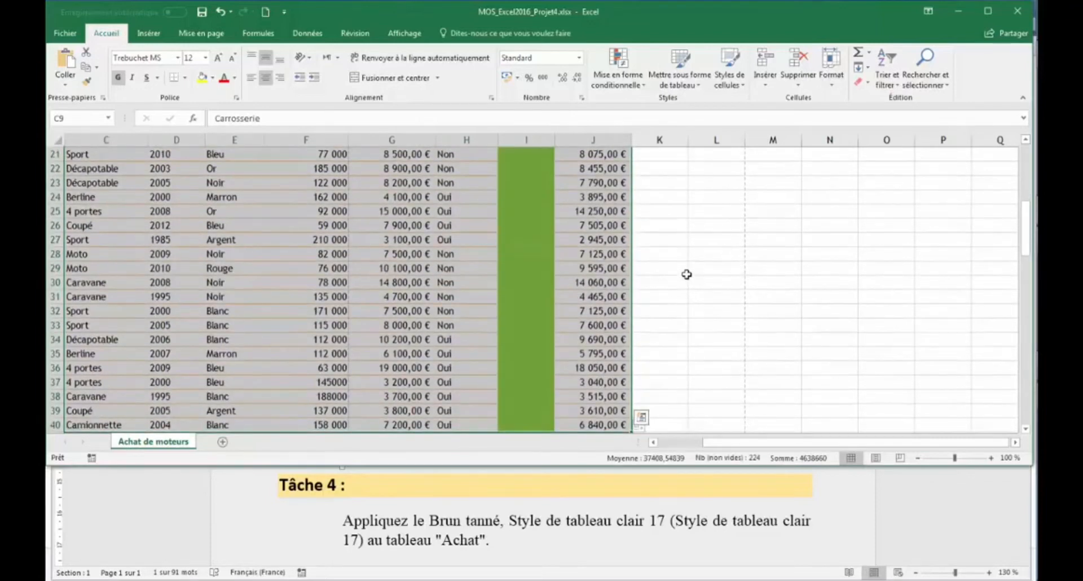
{"action": "left_click_drag", "start_coordinate": [1026, 226], "coordinate": [1024, 167]}
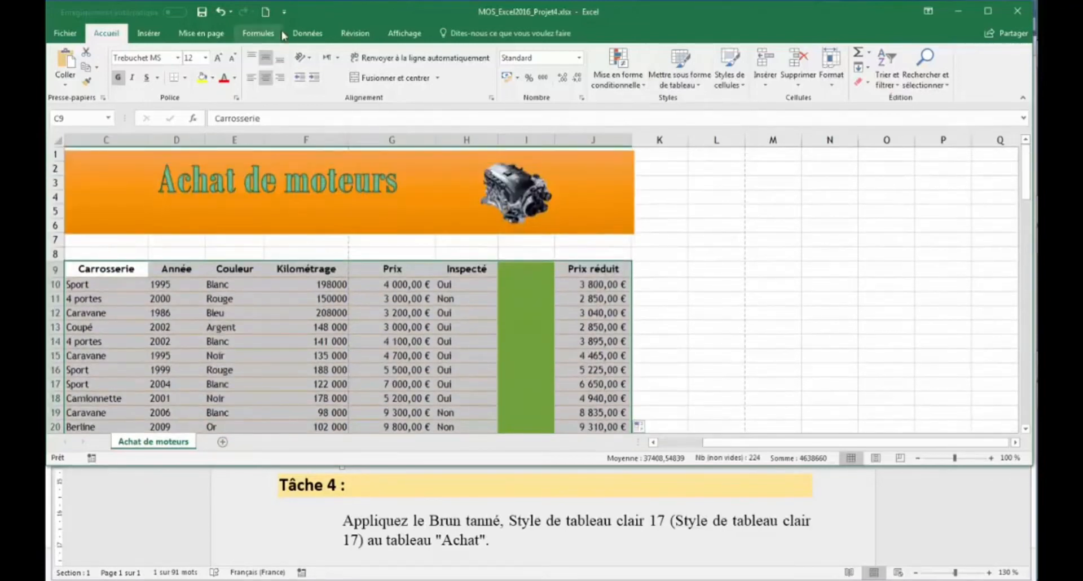
{"action": "left_click", "coordinate": [693, 87]}
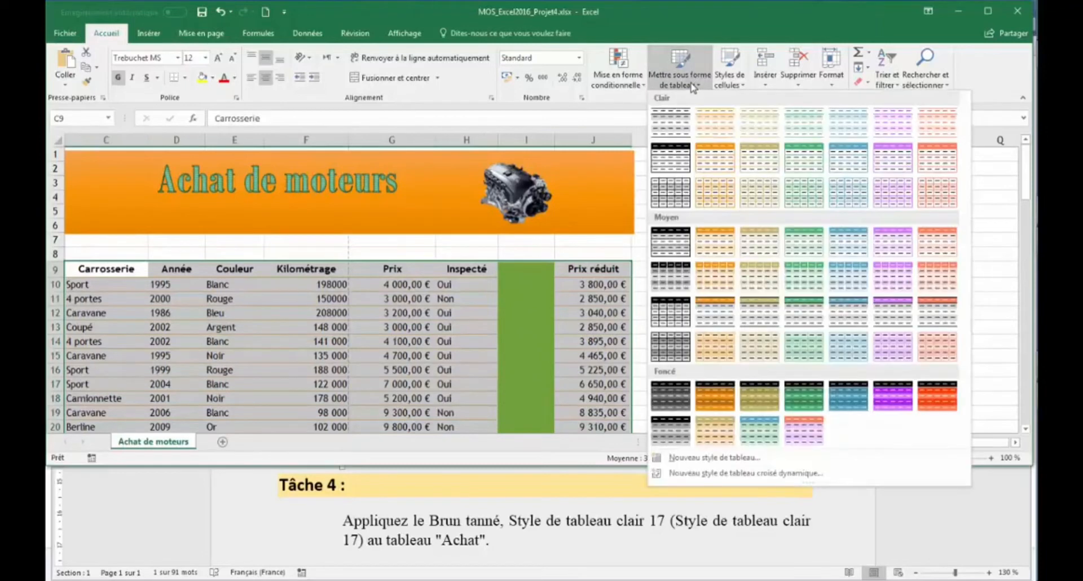
{"action": "left_click", "coordinate": [770, 204]}
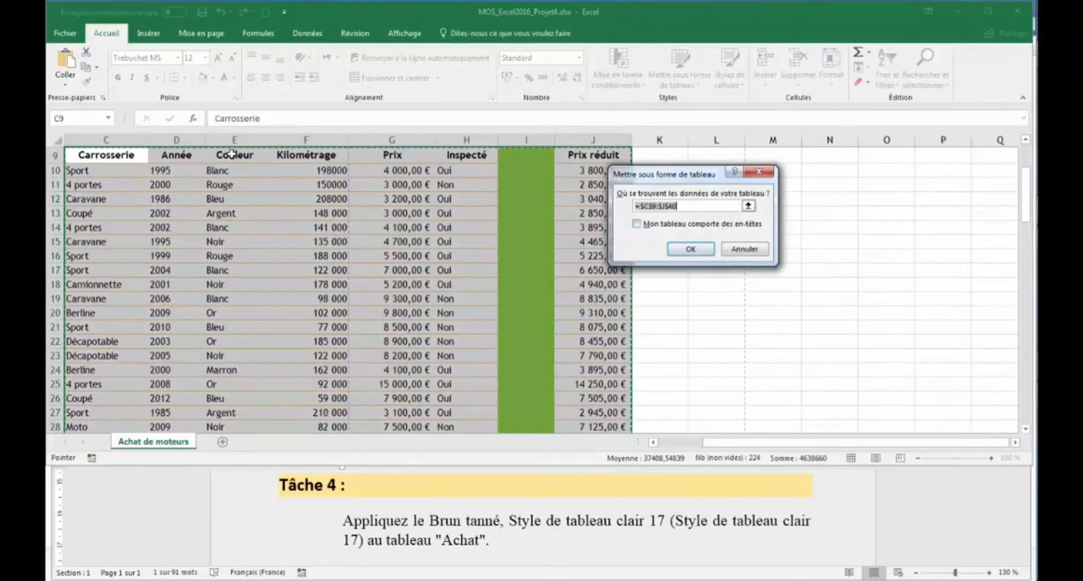
{"action": "left_click", "coordinate": [637, 223]}
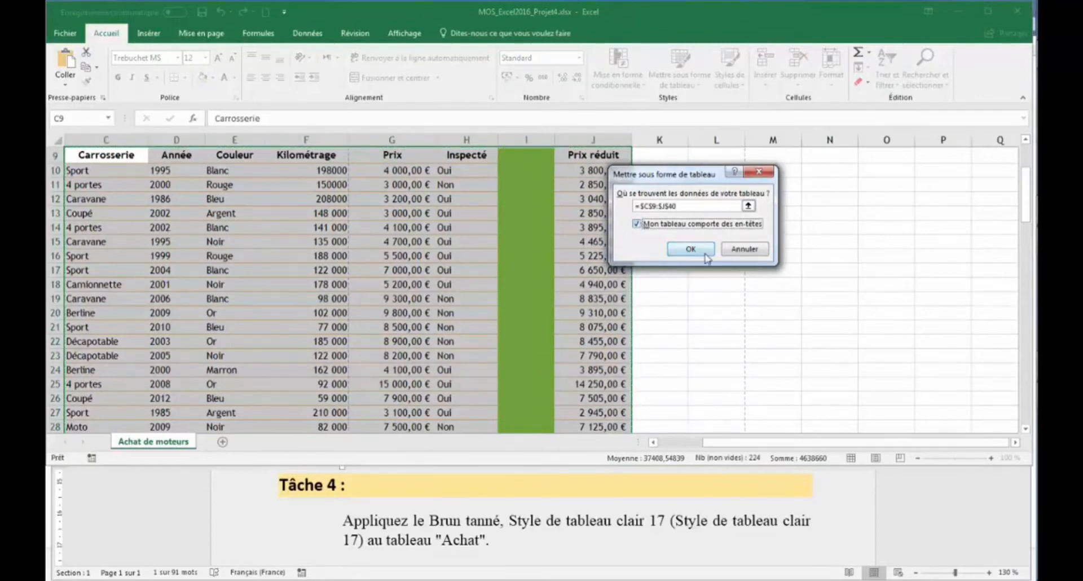
{"action": "left_click", "coordinate": [685, 248]}
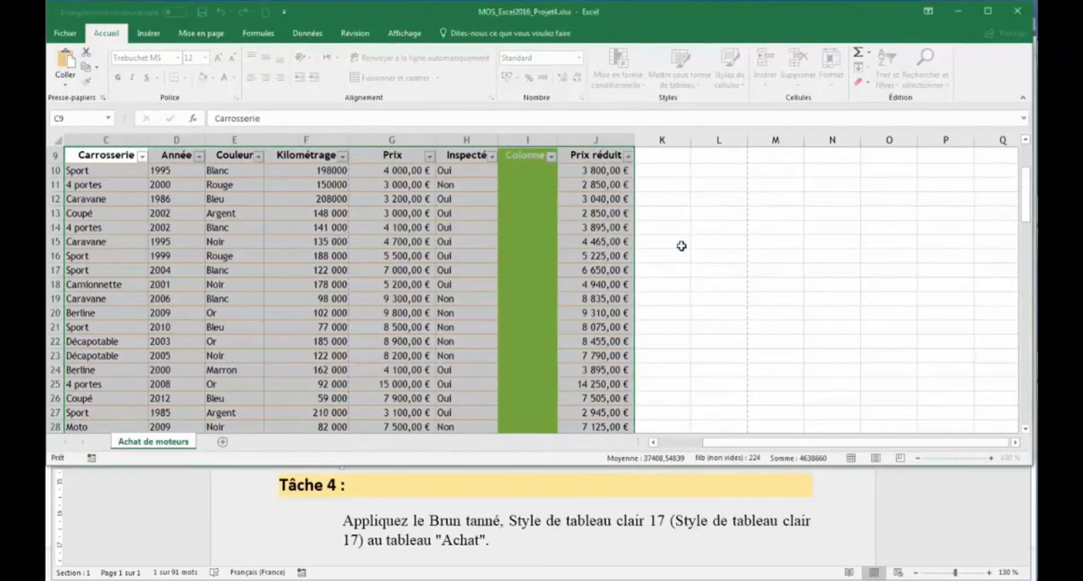
{"action": "left_click", "coordinate": [414, 226]}
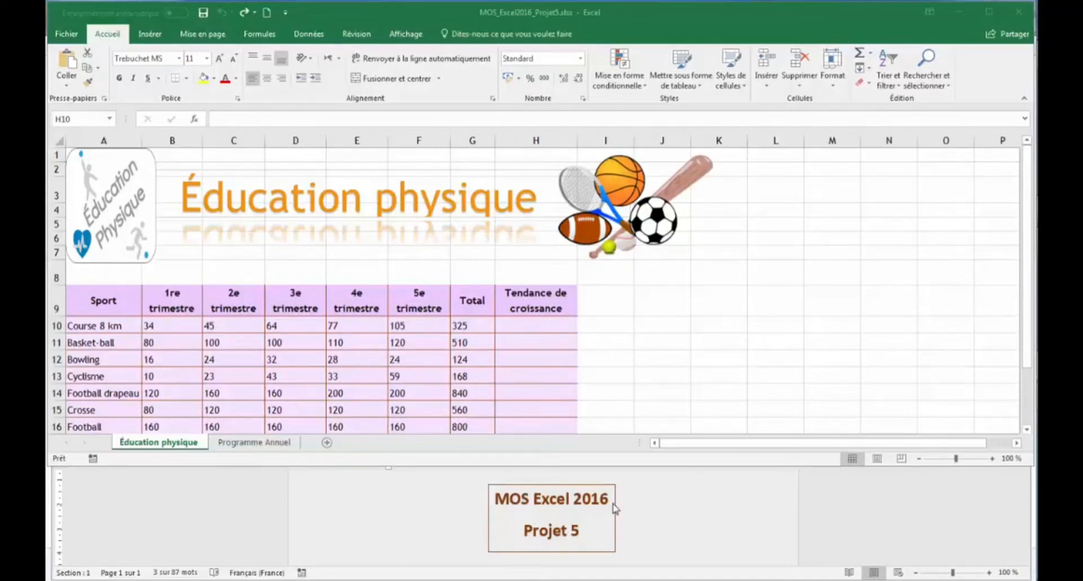
- Read Tâche 1 of Projet 5 in Word, insert a Histogramme sparkline in H10 from B10:F10 in Excel, and fill it down to H19
{"action": "left_click", "coordinate": [768, 534]}
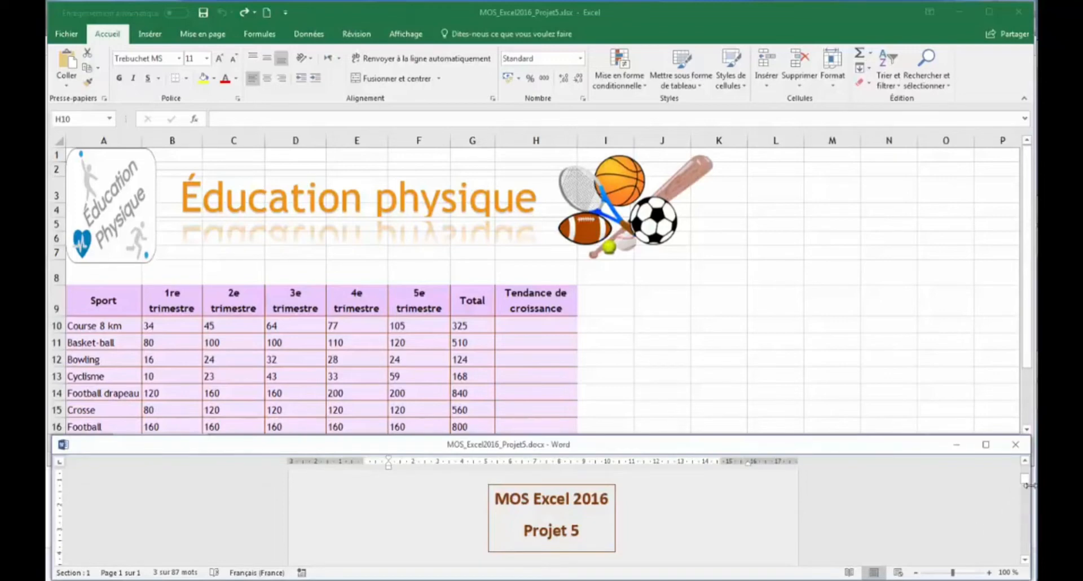
{"action": "left_click_drag", "start_coordinate": [1028, 486], "coordinate": [1028, 499]}
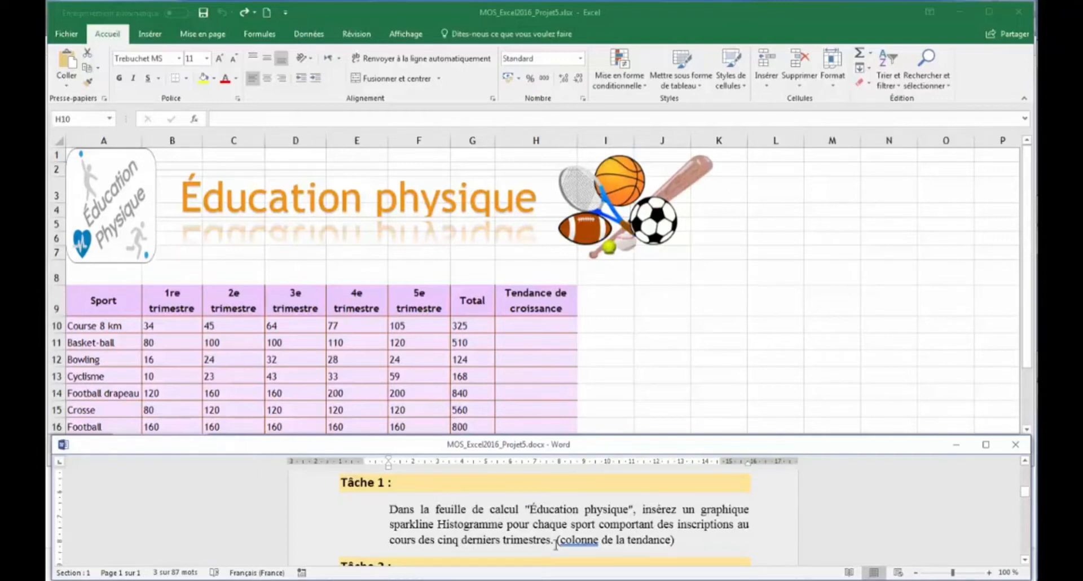
{"action": "left_click", "coordinate": [689, 389]}
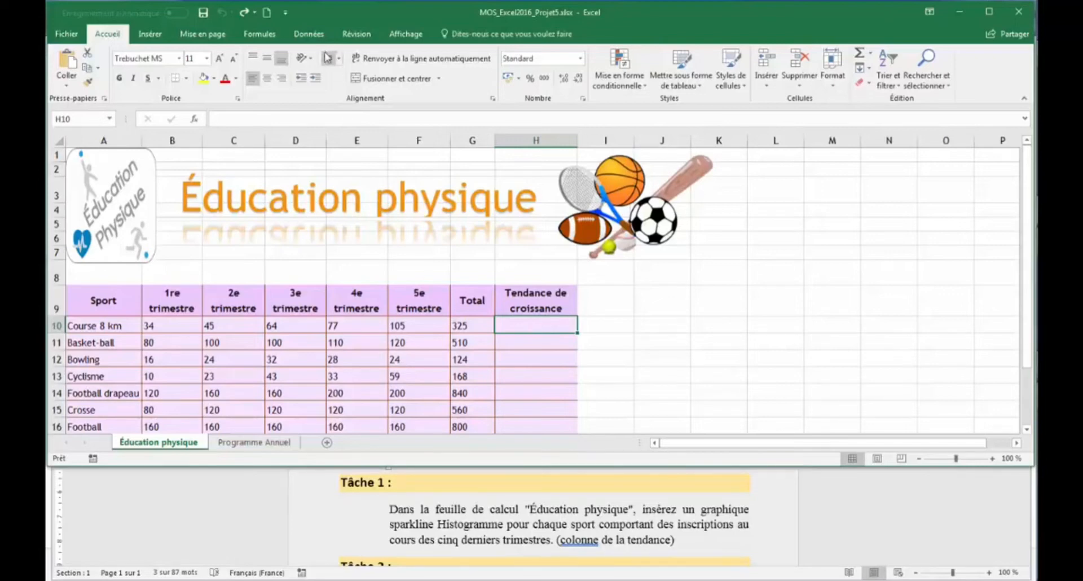
{"action": "left_click", "coordinate": [149, 33]}
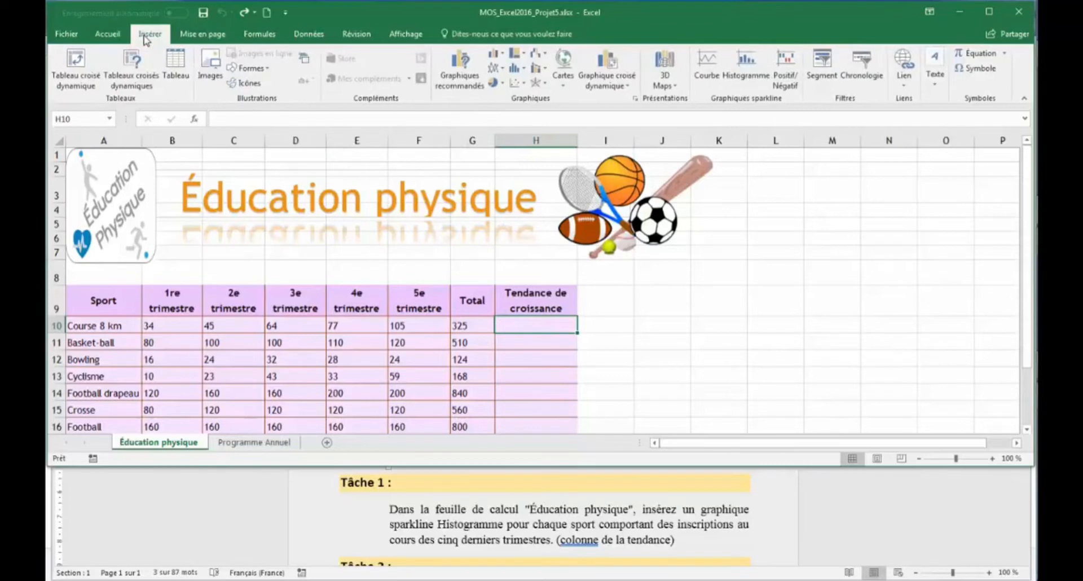
{"action": "left_click", "coordinate": [747, 76]}
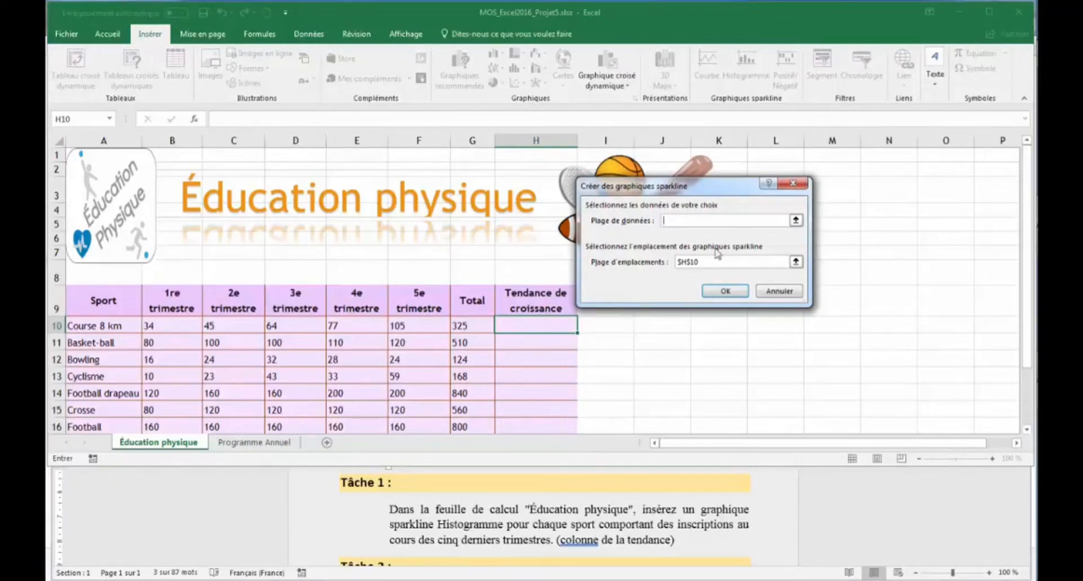
{"action": "left_click", "coordinate": [796, 219]}
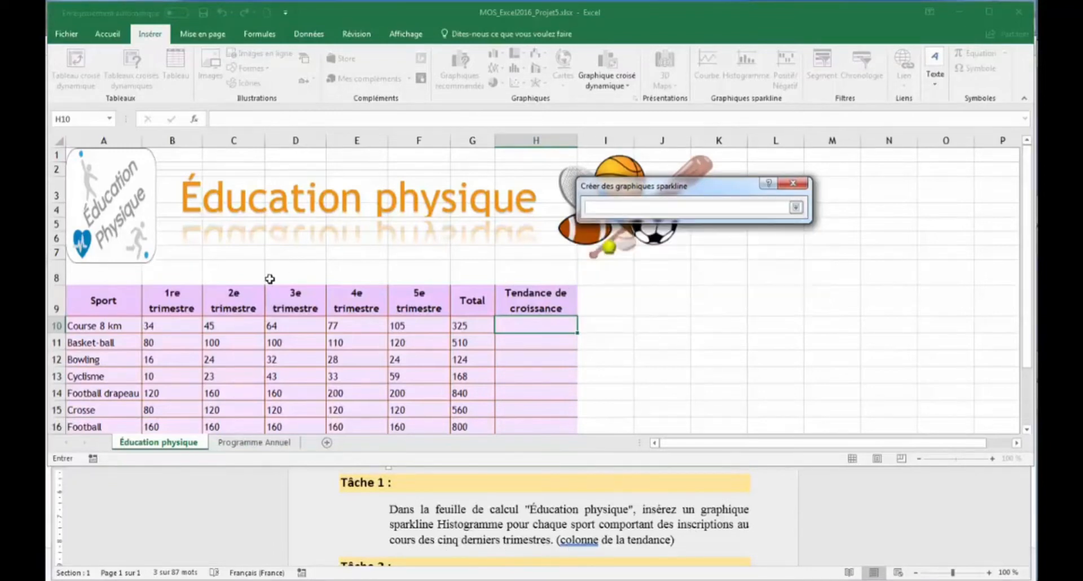
{"action": "left_click_drag", "start_coordinate": [172, 325], "coordinate": [186, 326]}
{"action": "left_click_drag", "start_coordinate": [268, 319], "coordinate": [427, 325]}
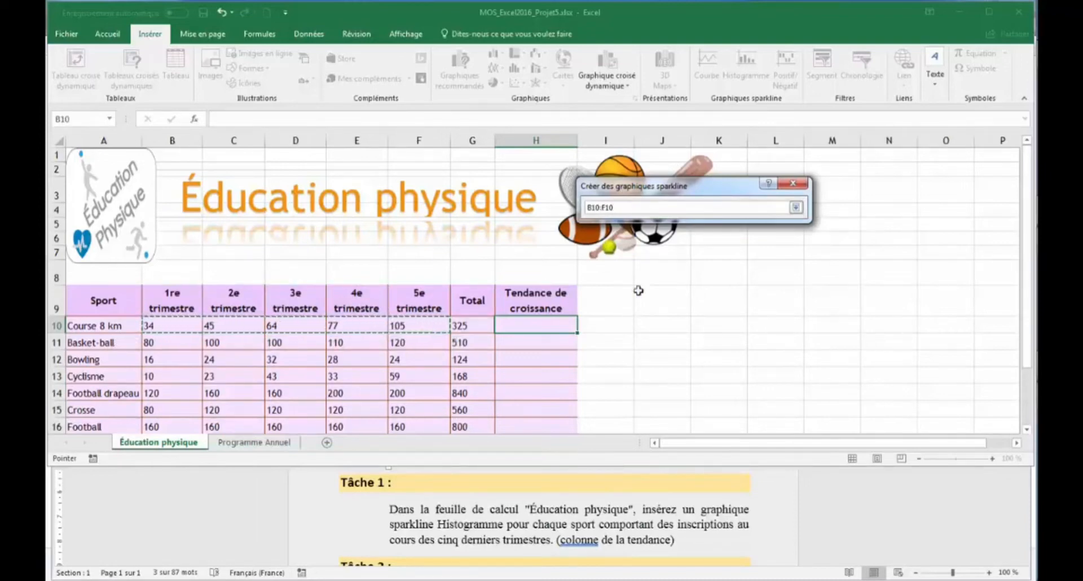
{"action": "left_click", "coordinate": [796, 207]}
{"action": "left_click", "coordinate": [724, 292]}
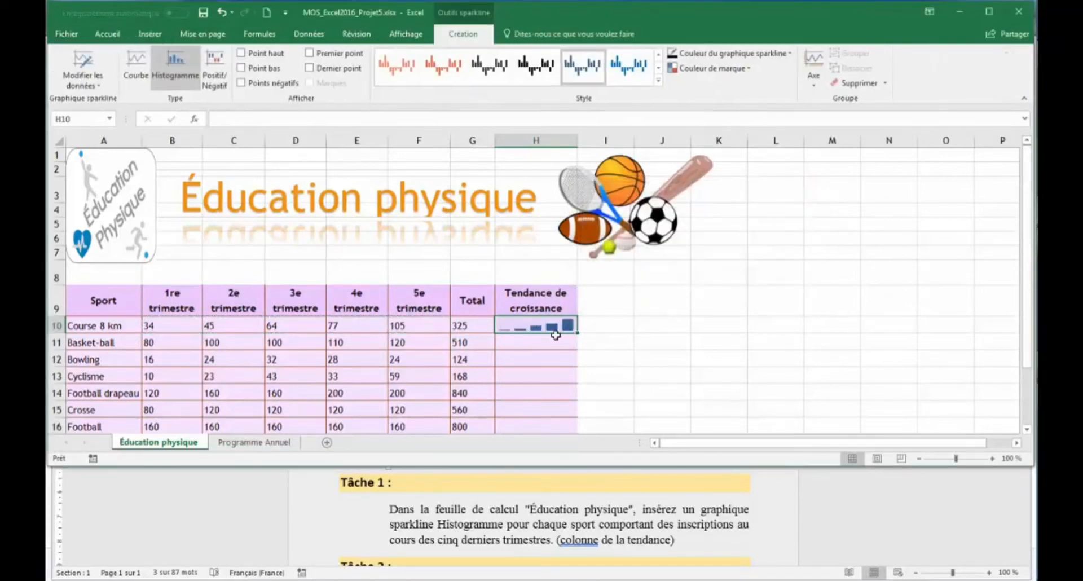
{"action": "left_click_drag", "start_coordinate": [578, 334], "coordinate": [549, 412]}
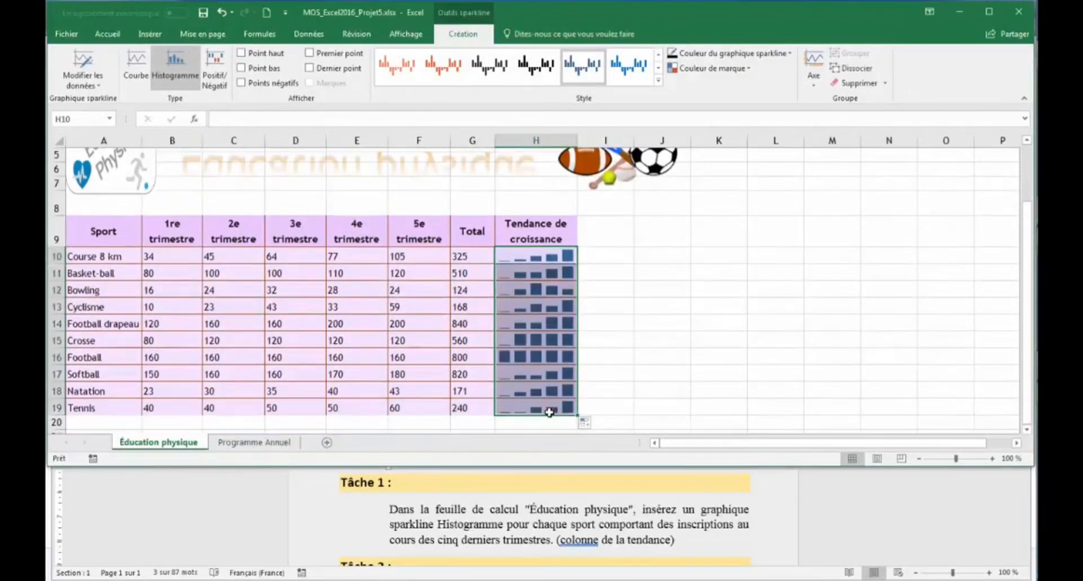
- Switch to Word to read Tâche 2, and open the Programme Annuel sheet in Excel
{"action": "left_click", "coordinate": [621, 531]}
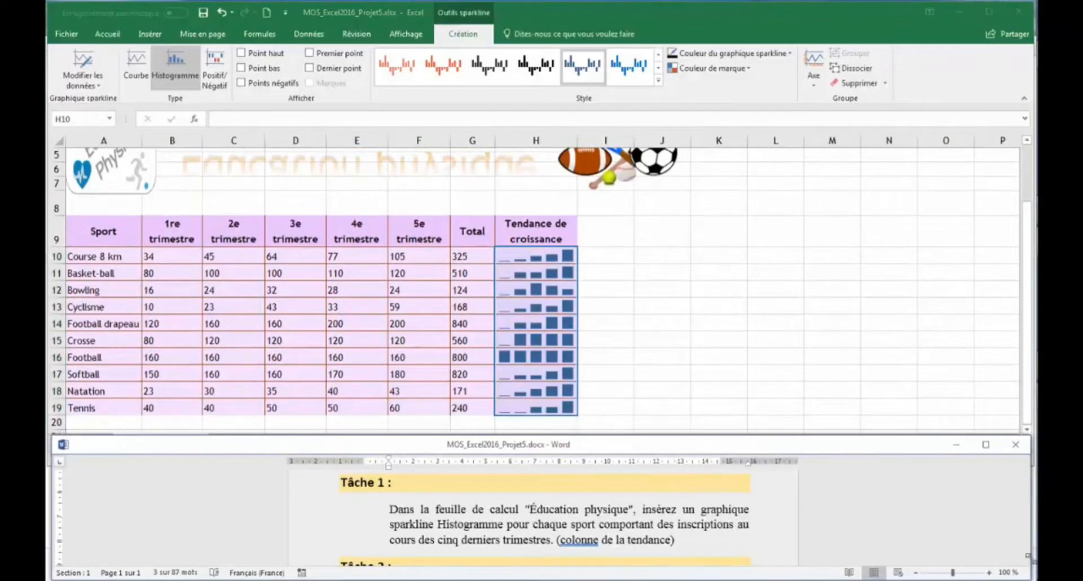
{"action": "left_click", "coordinate": [1024, 560]}
{"action": "left_click", "coordinate": [1024, 561]}
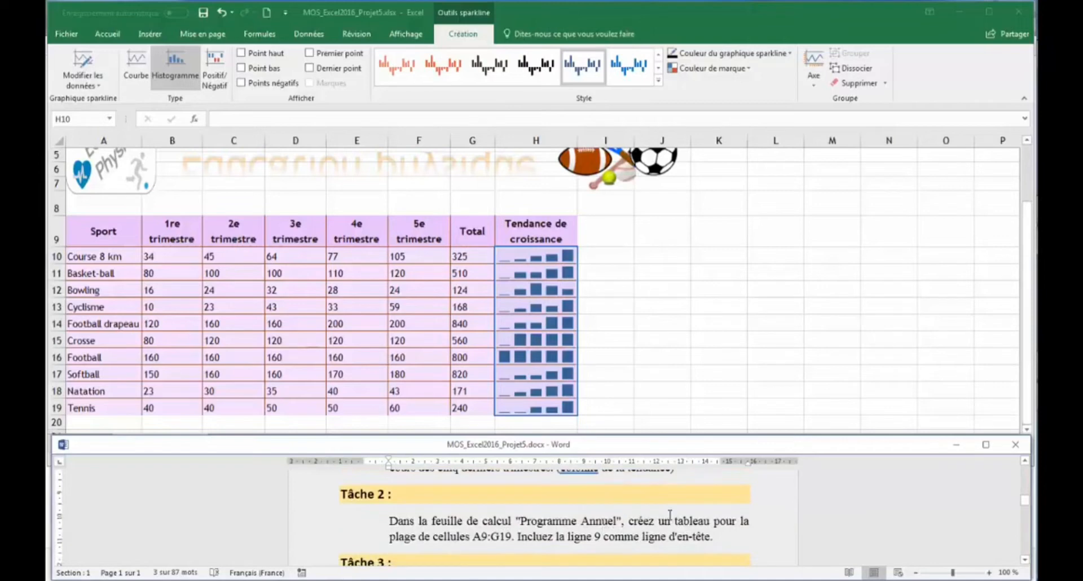
{"action": "left_click", "coordinate": [673, 352]}
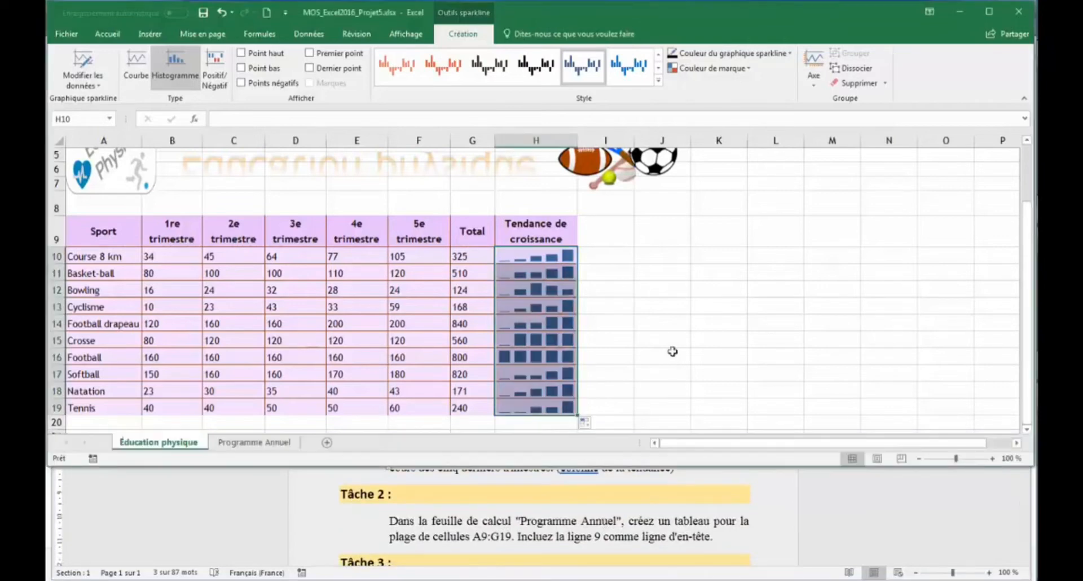
{"action": "left_click", "coordinate": [254, 442]}
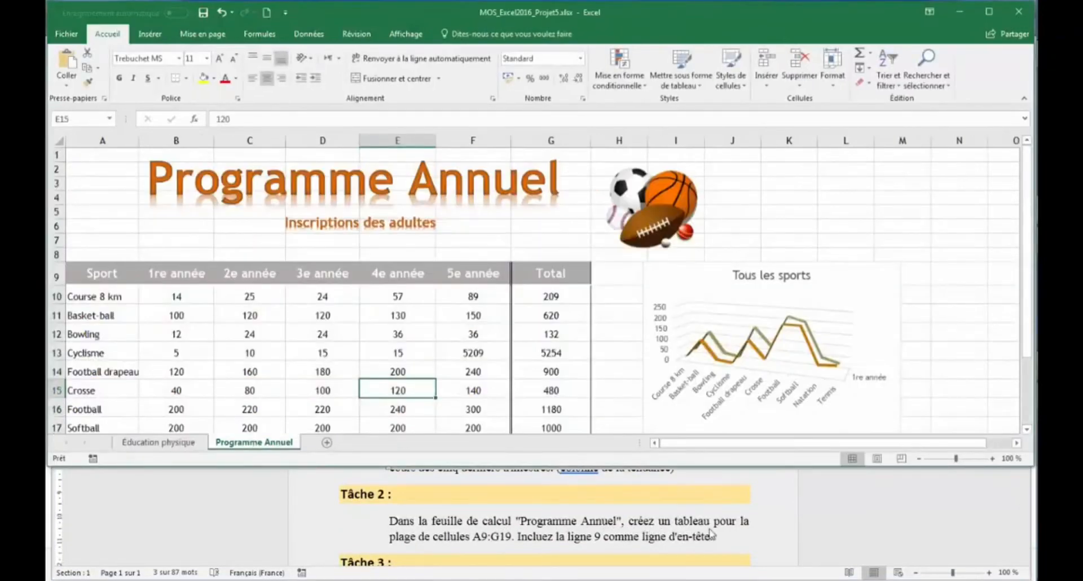
- Copy the range reference A9:G19 from the Word instructions and select that range in the Programme Annuel sheet
{"action": "left_click", "coordinate": [477, 542]}
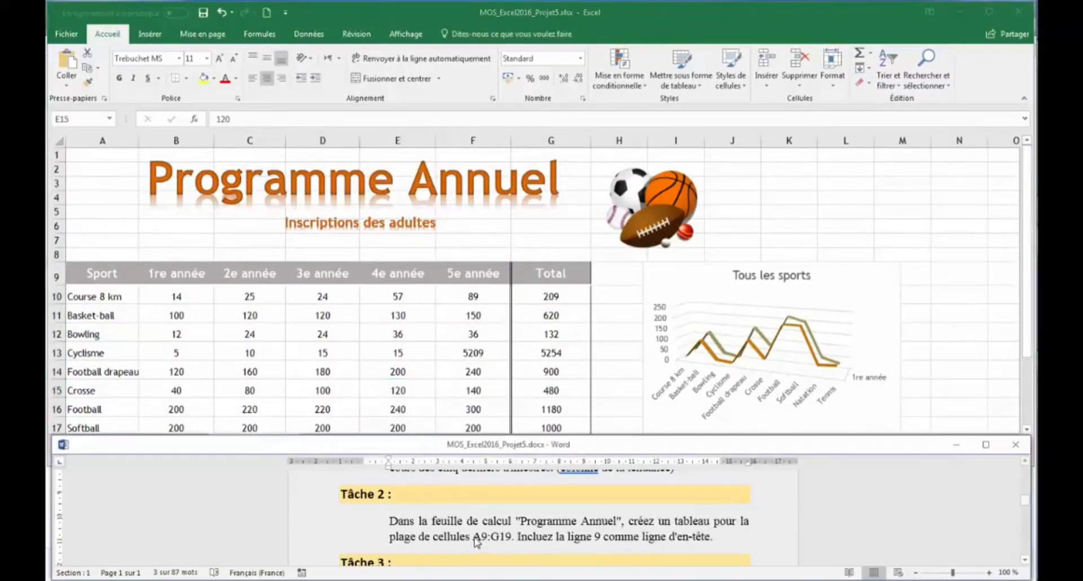
{"action": "left_click_drag", "start_coordinate": [473, 538], "coordinate": [511, 539]}
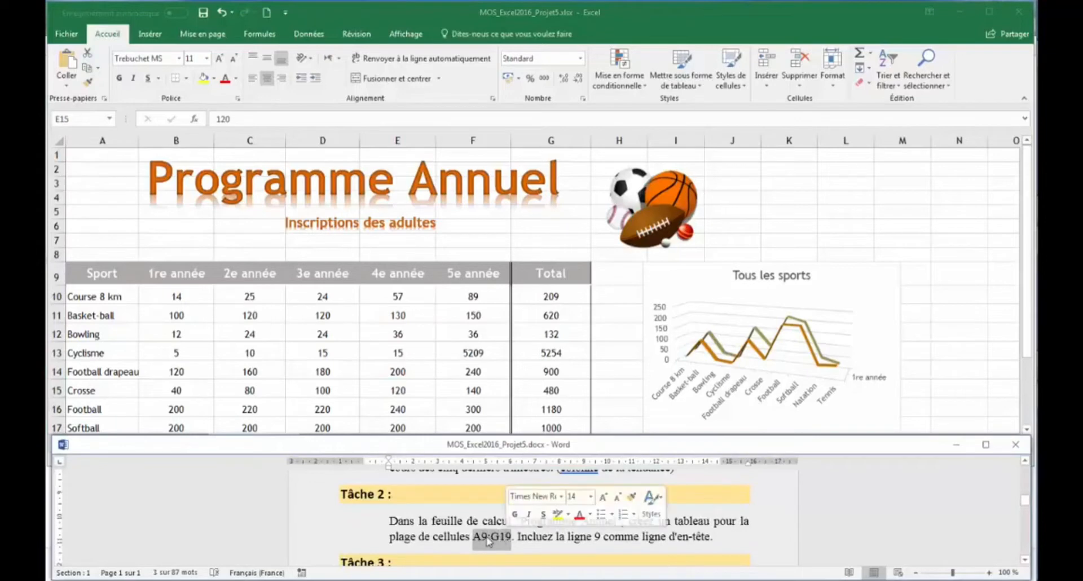
{"action": "right_click", "coordinate": [488, 540]}
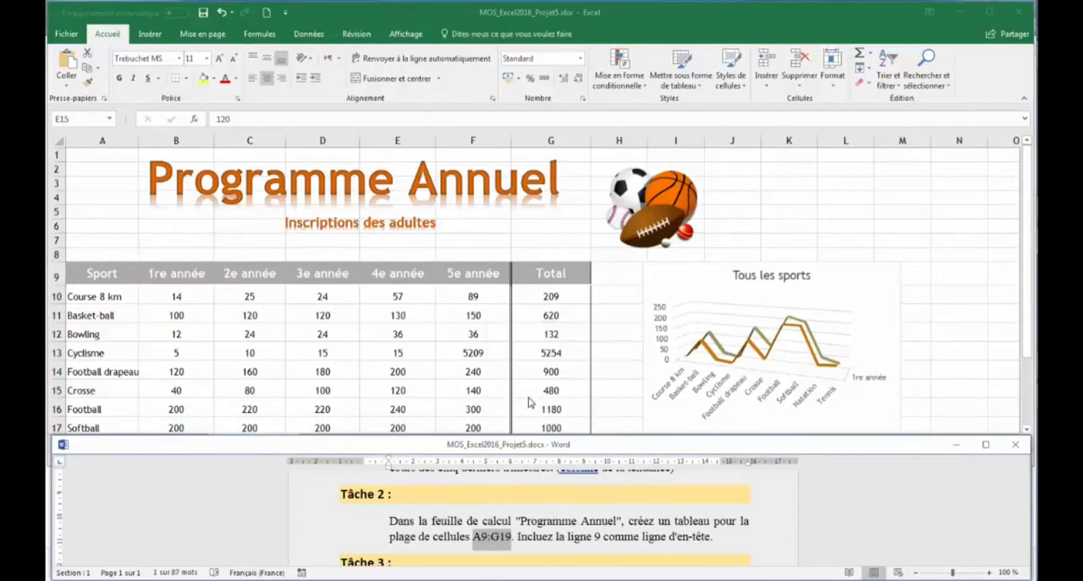
{"action": "left_click", "coordinate": [531, 398]}
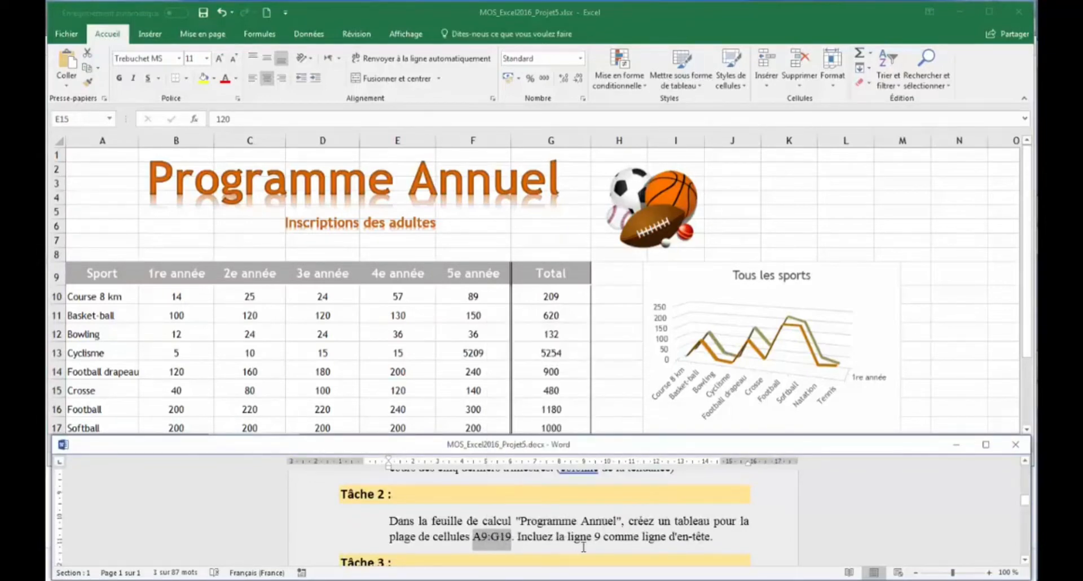
{"action": "left_click", "coordinate": [71, 119]}
{"action": "left_click", "coordinate": [78, 119]}
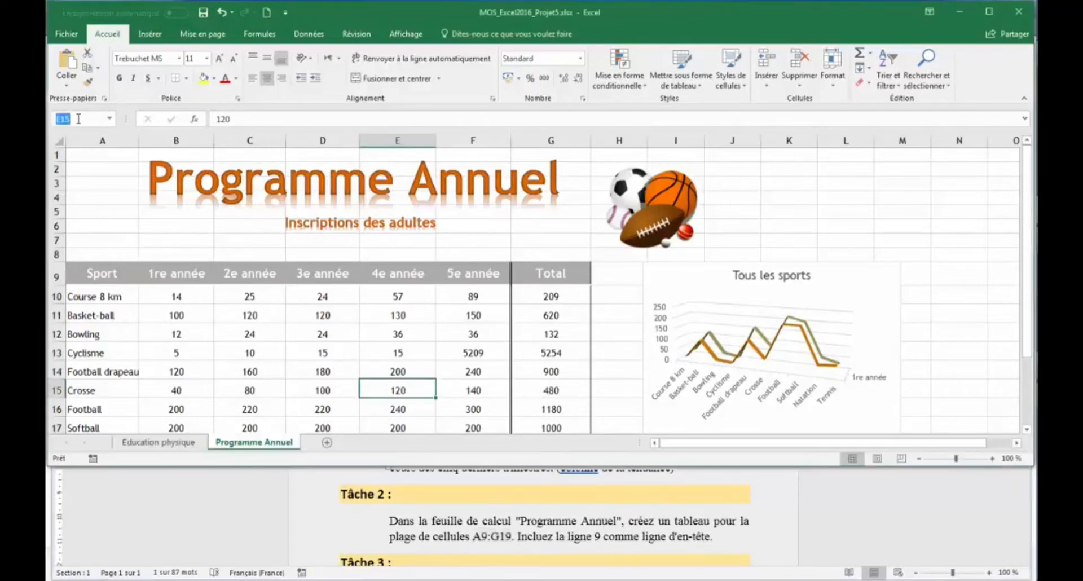
{"action": "type", "text": "A9:G19"}
{"action": "key", "text": "Return"}
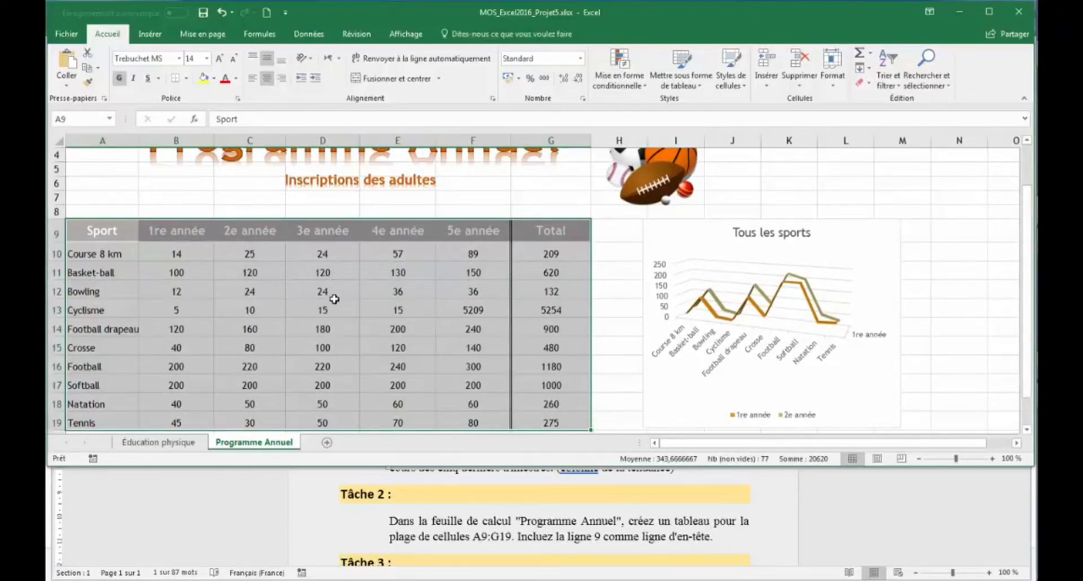
- Create a table from A9:G19 in the Programme Annuel sheet, with row 9 as the header row
{"action": "left_click", "coordinate": [335, 292]}
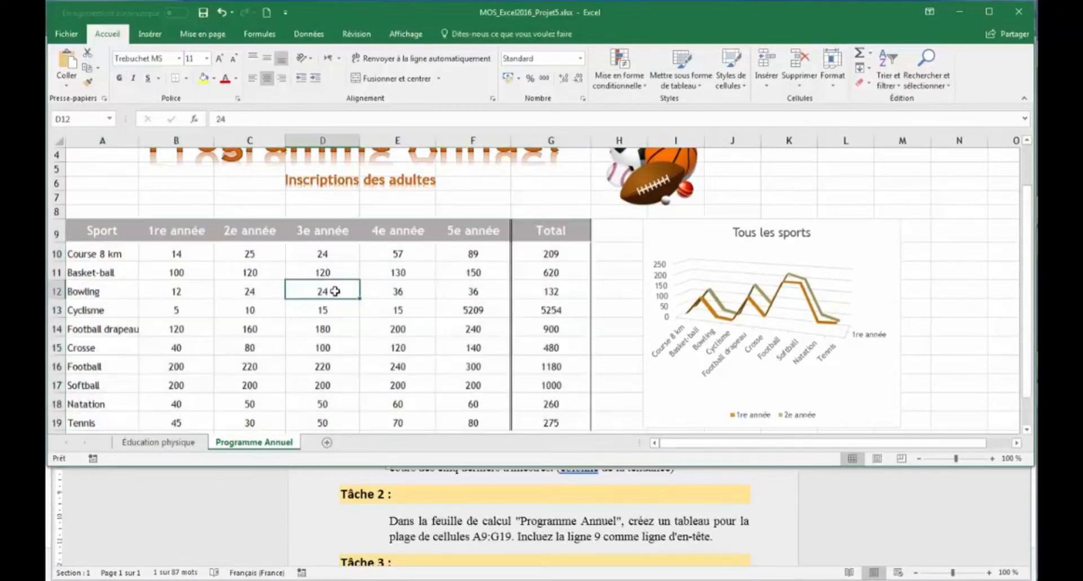
{"action": "left_click", "coordinate": [150, 34]}
{"action": "left_click", "coordinate": [186, 62]}
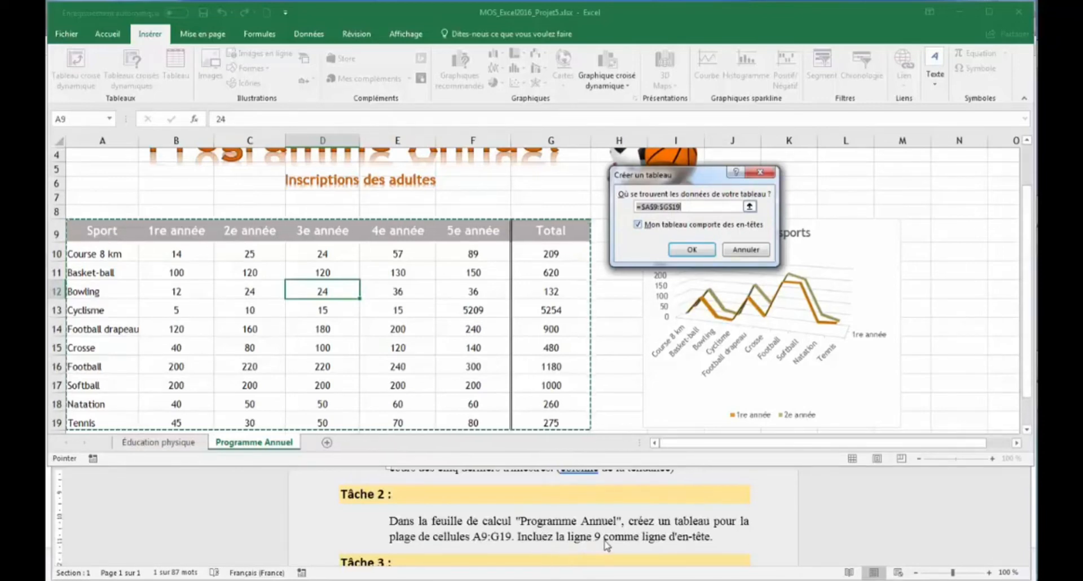
{"action": "left_click", "coordinate": [694, 249]}
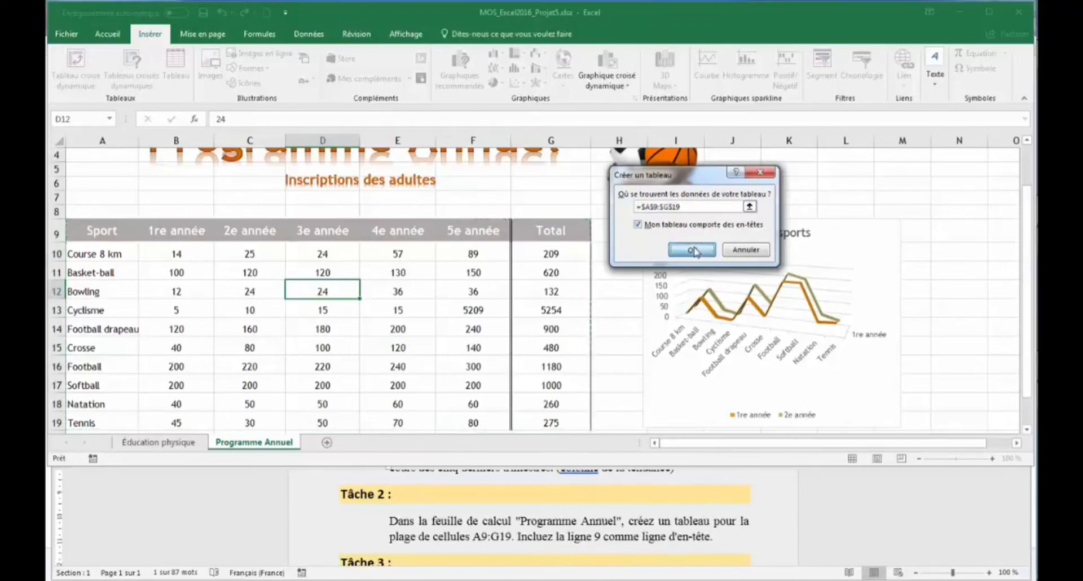
- Read Tâche 3 in the Word instructions and unhide the Conclusion sheet in the Excel workbook
{"action": "left_click", "coordinate": [789, 552]}
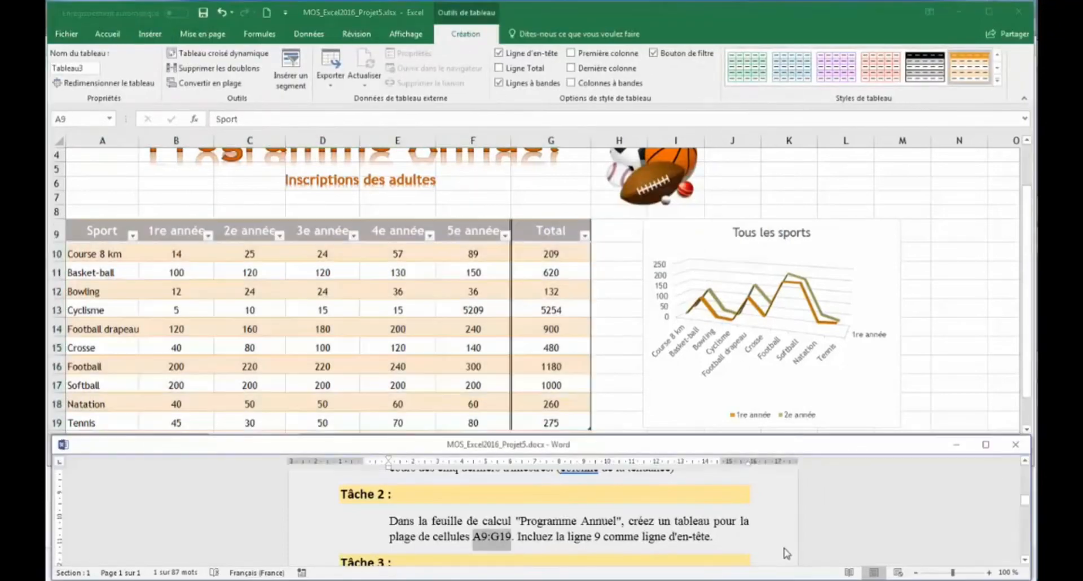
{"action": "left_click", "coordinate": [1025, 562]}
{"action": "scroll", "coordinate": [1025, 561], "scroll_direction": "down", "scroll_amount": 4}
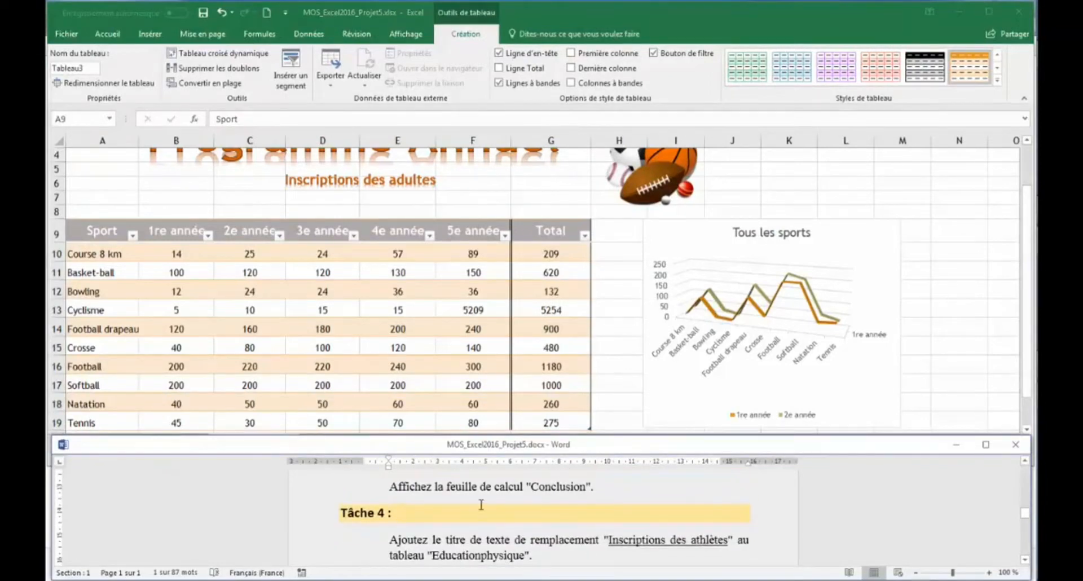
{"action": "left_click", "coordinate": [605, 391]}
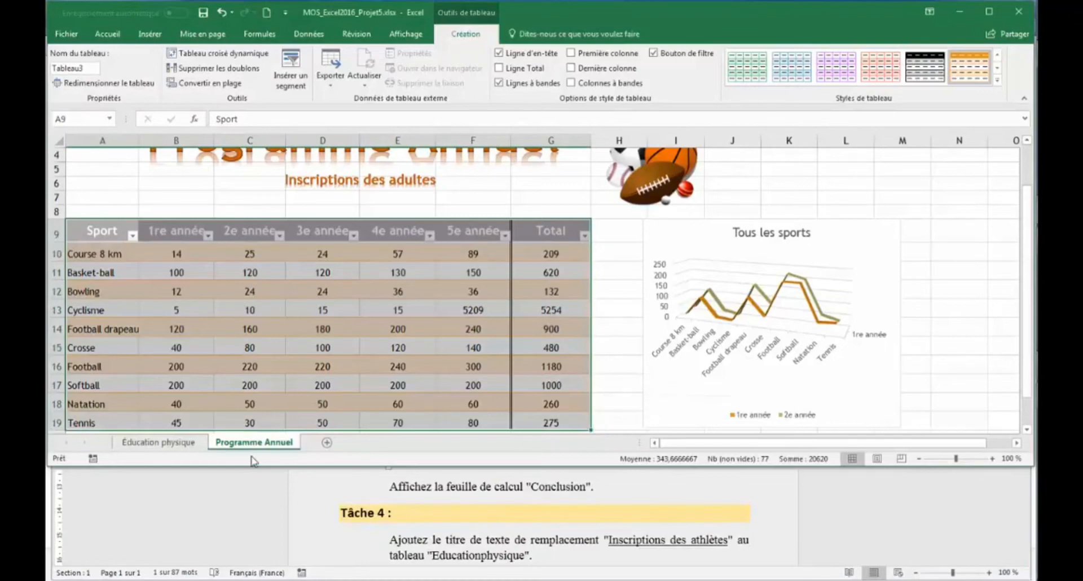
{"action": "left_click", "coordinate": [164, 443]}
{"action": "left_click", "coordinate": [233, 443]}
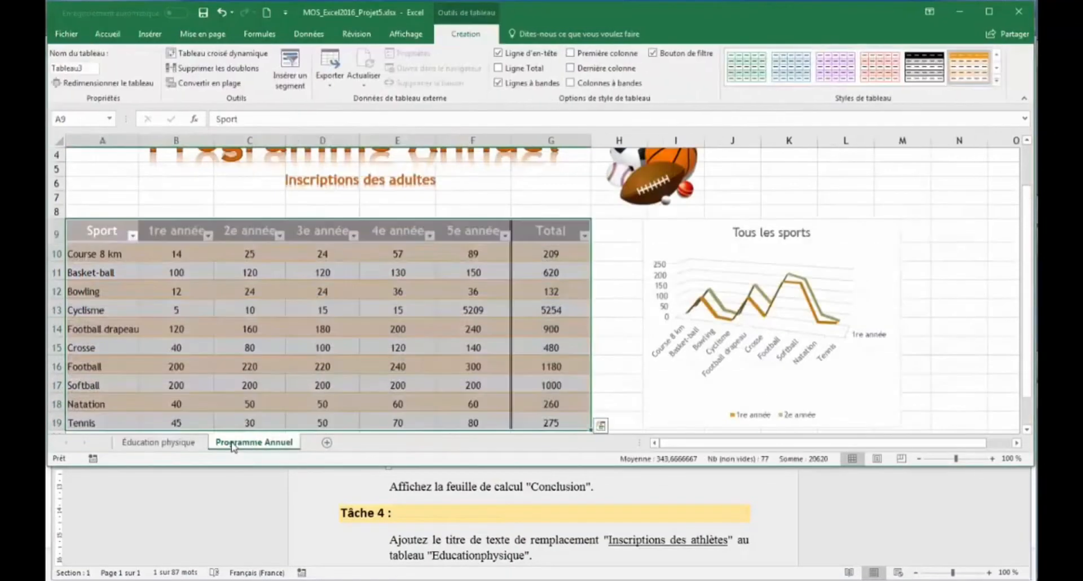
{"action": "right_click", "coordinate": [233, 443]}
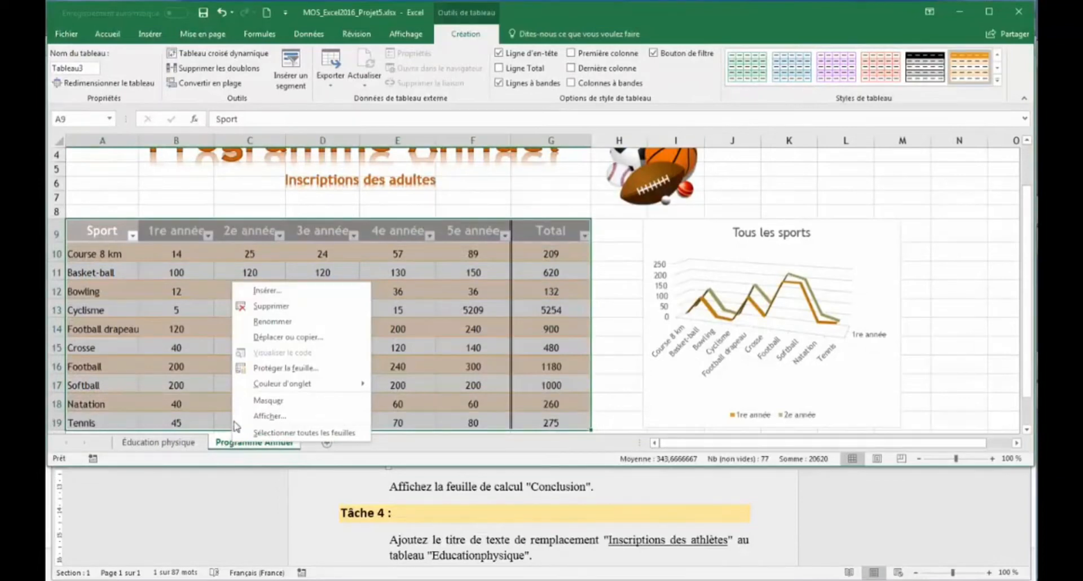
{"action": "left_click", "coordinate": [291, 418]}
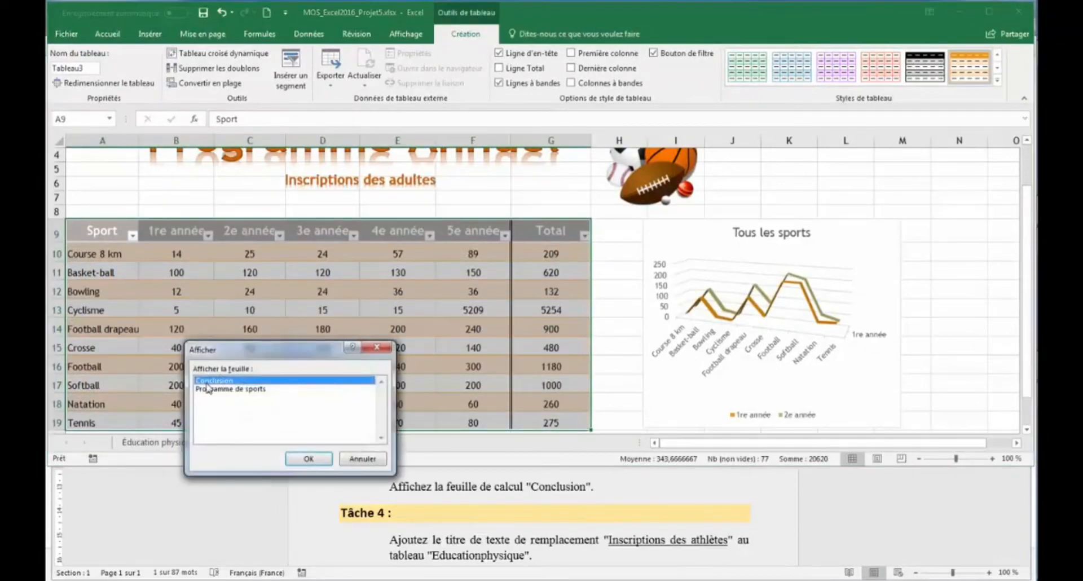
{"action": "left_click", "coordinate": [312, 462]}
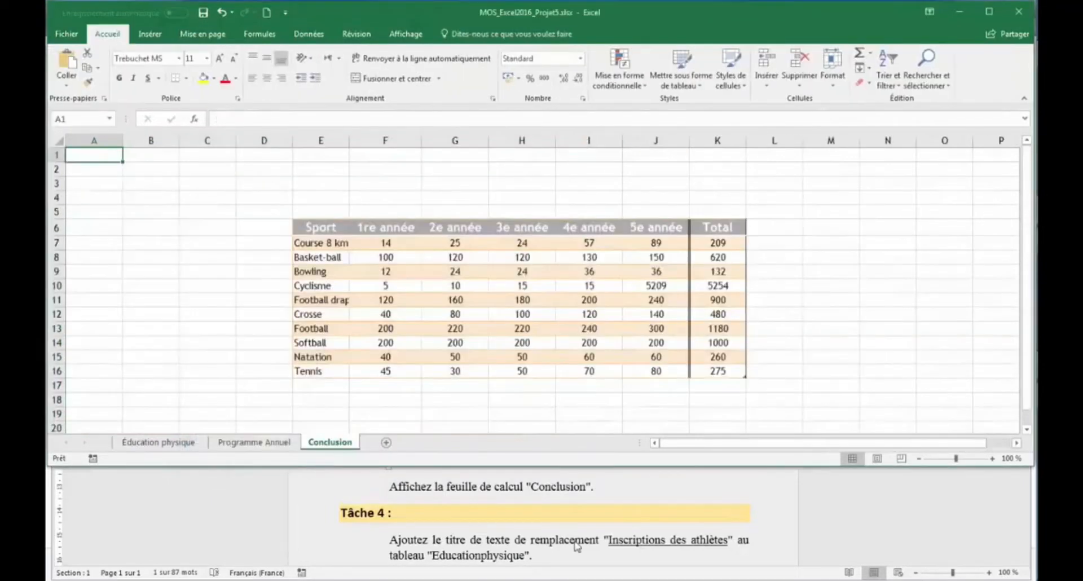
- Copy the alternative text title "Inscriptions des athlètes" from Tâche 4 in the Word instructions
{"action": "left_click", "coordinate": [599, 541]}
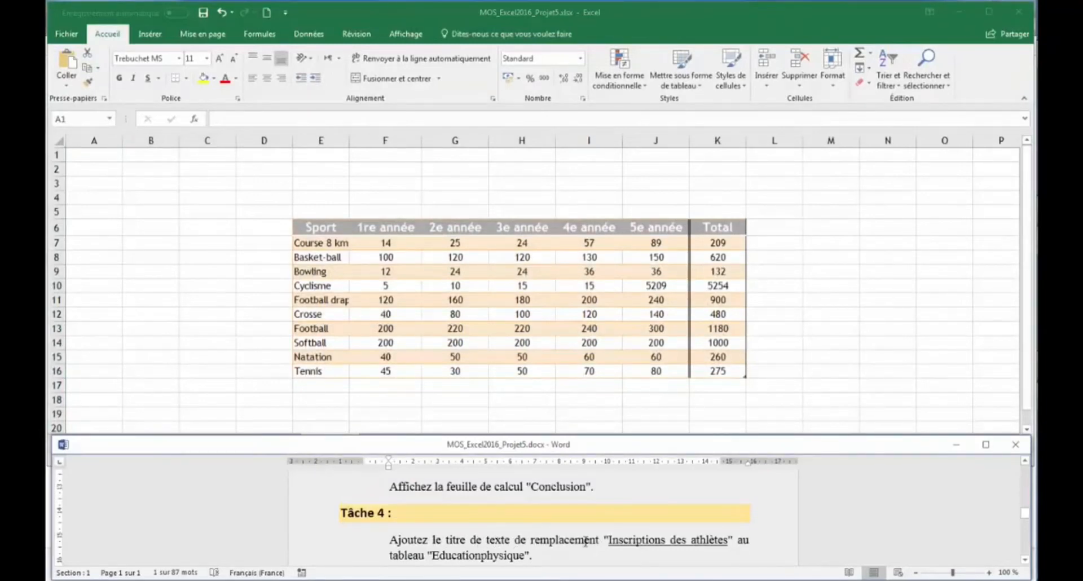
{"action": "left_click_drag", "start_coordinate": [642, 543], "coordinate": [714, 544]}
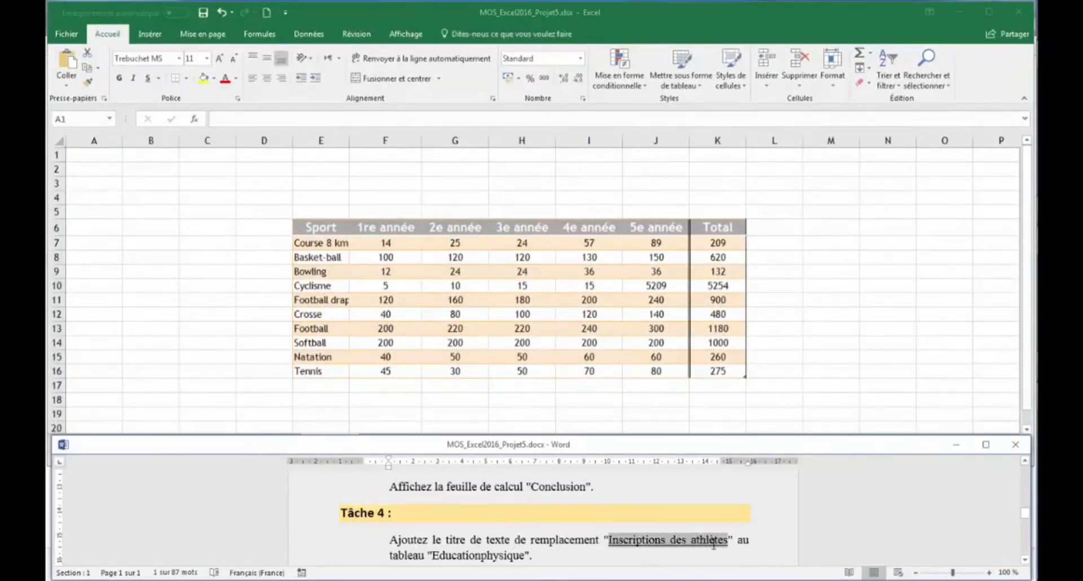
{"action": "right_click", "coordinate": [666, 539]}
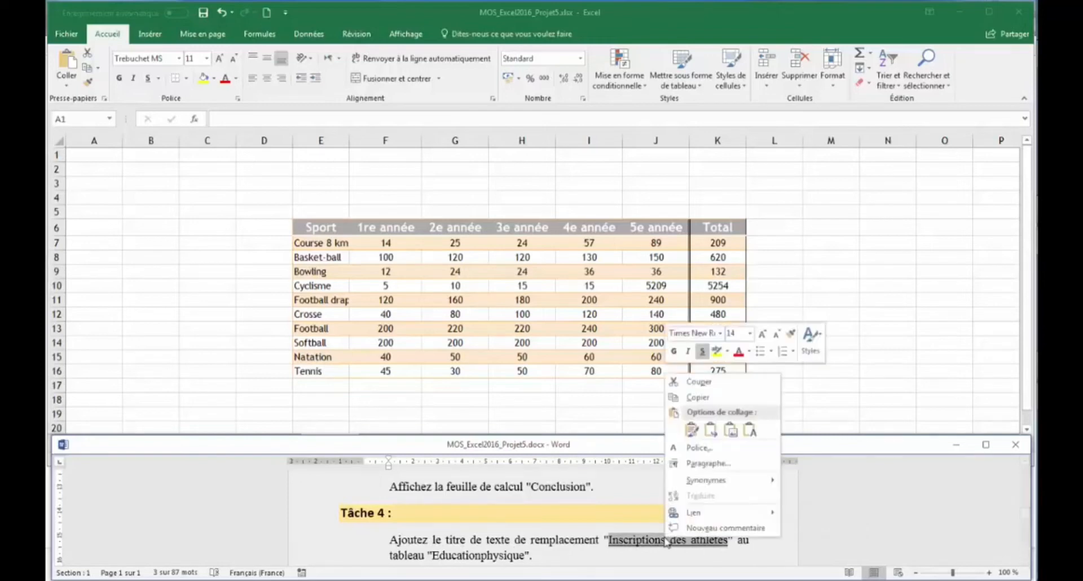
{"action": "left_click", "coordinate": [704, 400]}
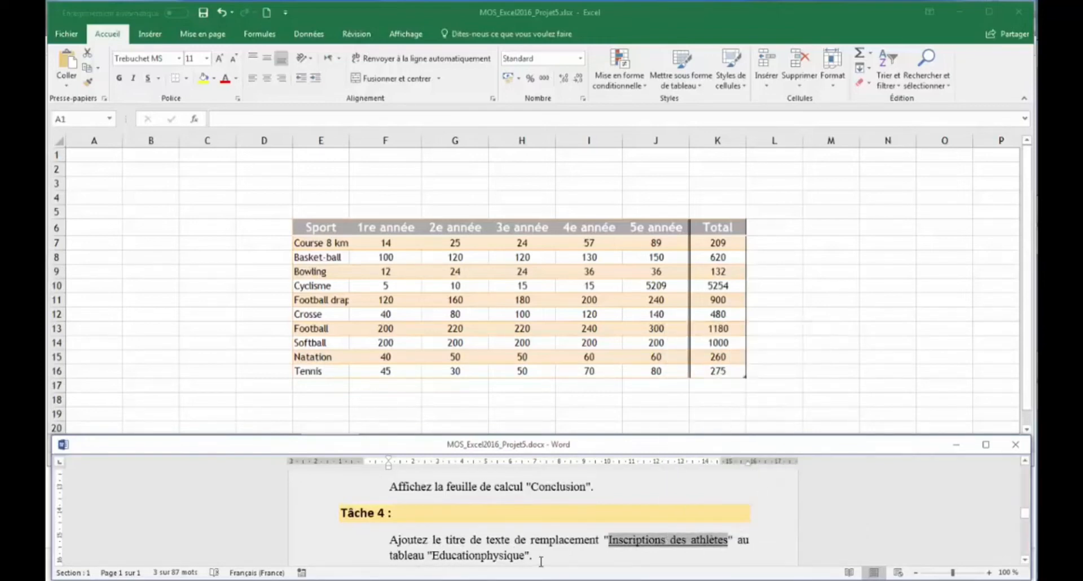
- Select the Educationphysique table in Excel and set its alternative text title to "Inscriptions des athlètes"
{"action": "left_click", "coordinate": [360, 351]}
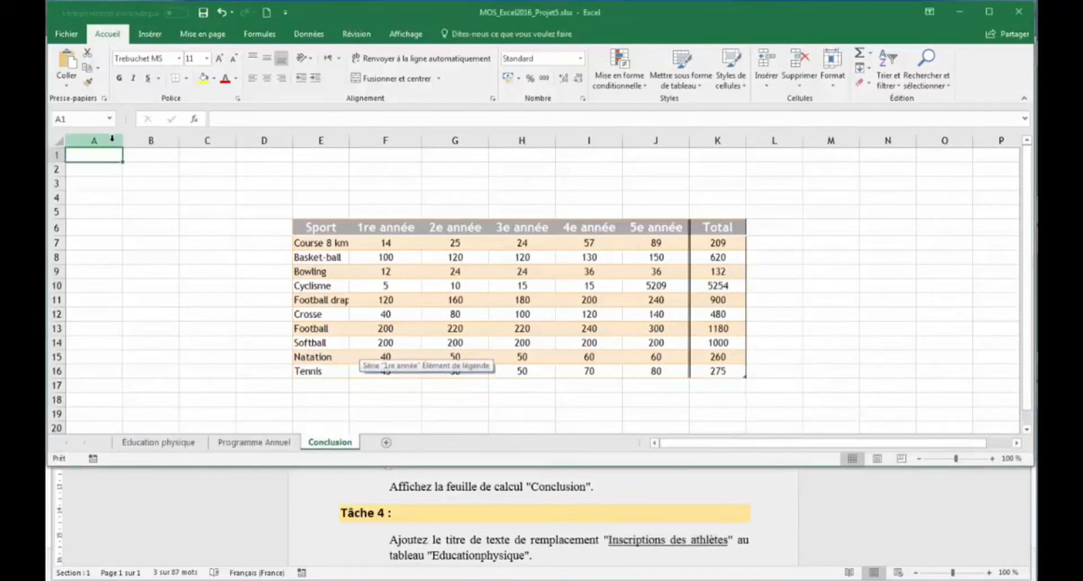
{"action": "left_click", "coordinate": [110, 118]}
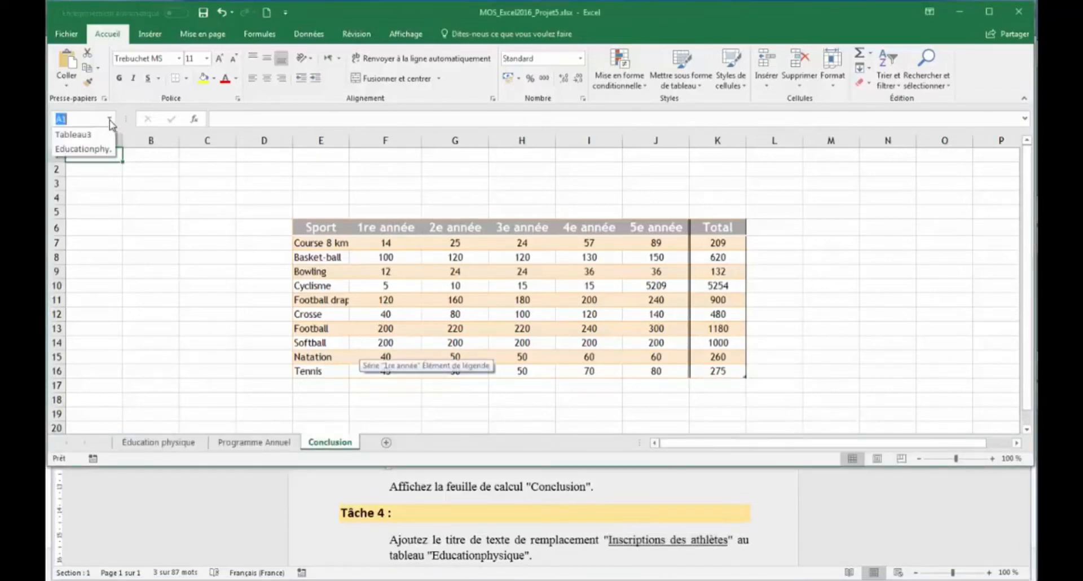
{"action": "left_click", "coordinate": [88, 149]}
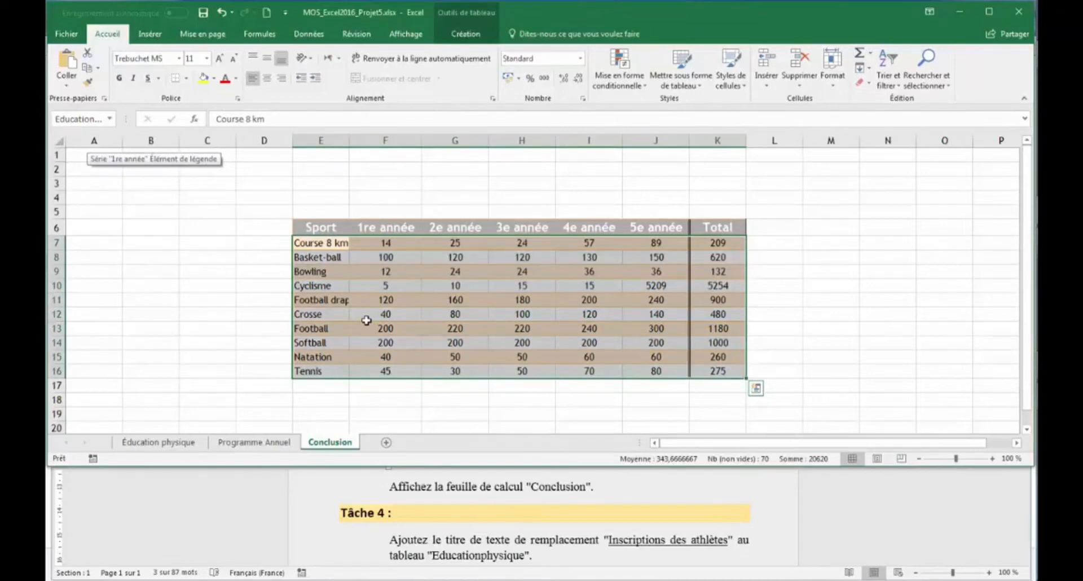
{"action": "right_click", "coordinate": [366, 321]}
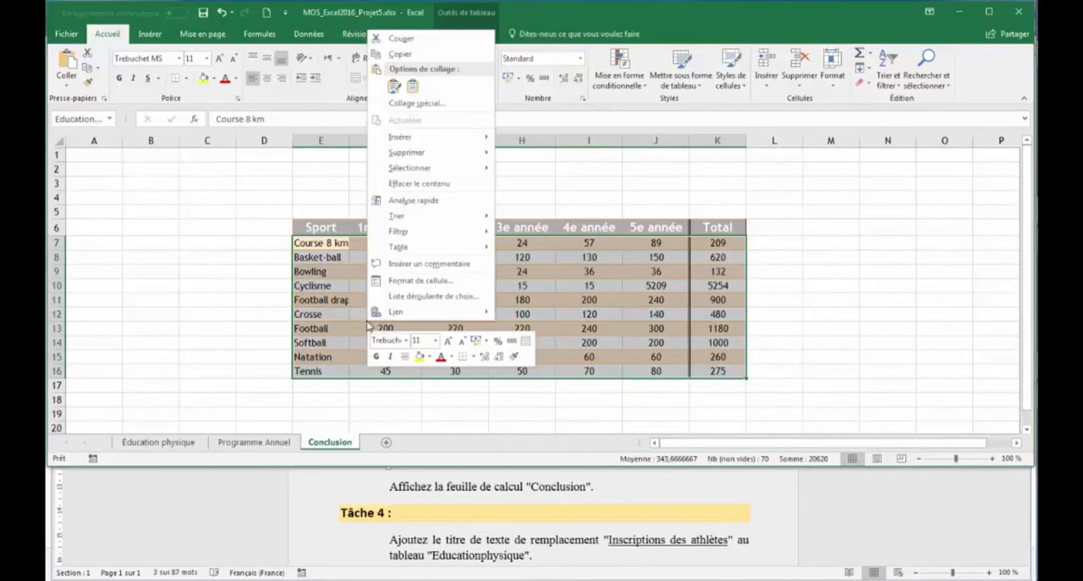
{"action": "mouse_move", "coordinate": [411, 248]}
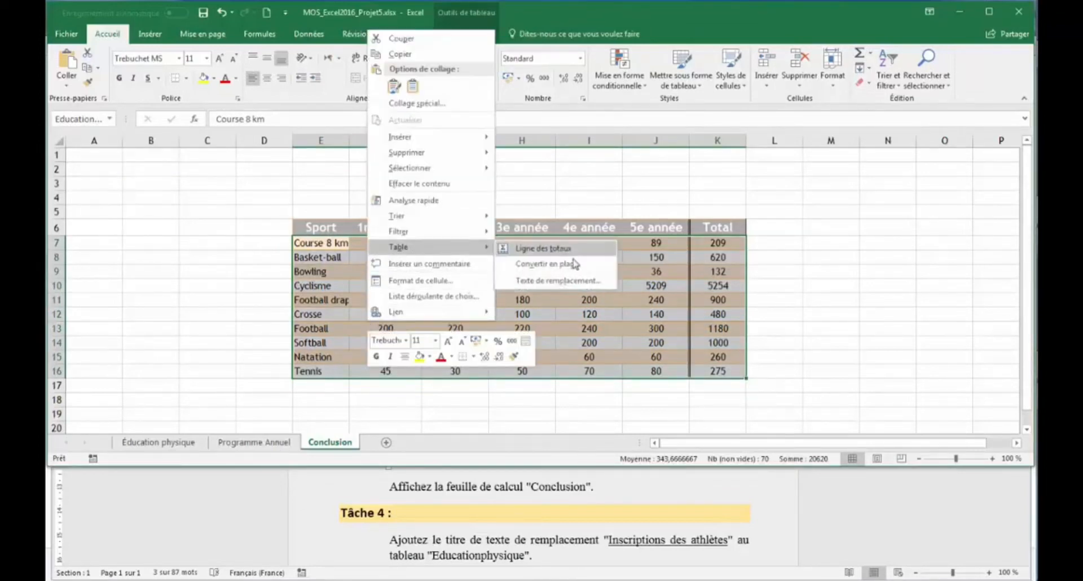
{"action": "left_click", "coordinate": [573, 280]}
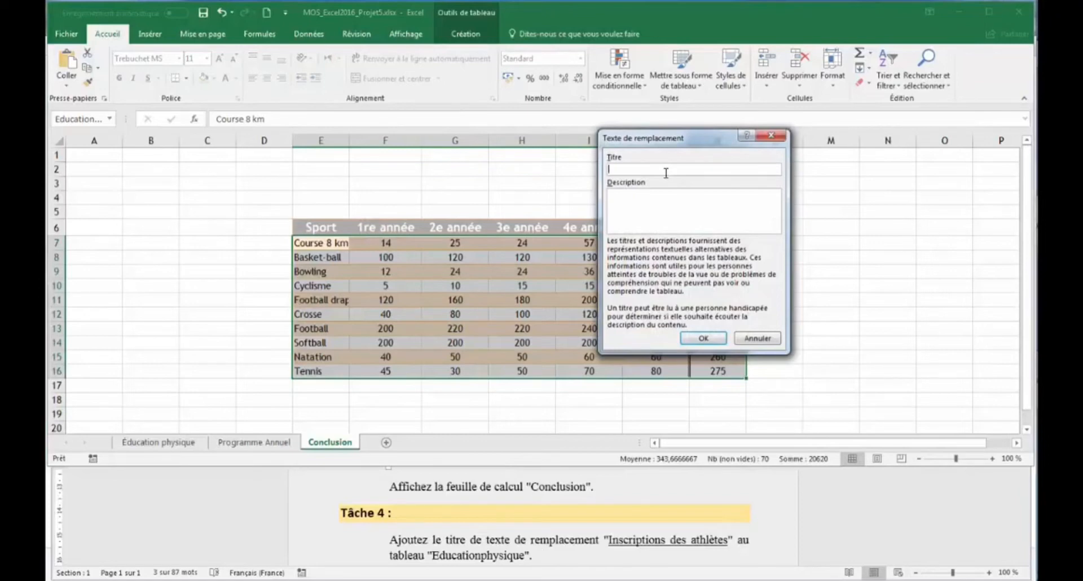
{"action": "key", "text": "ctrl+v"}
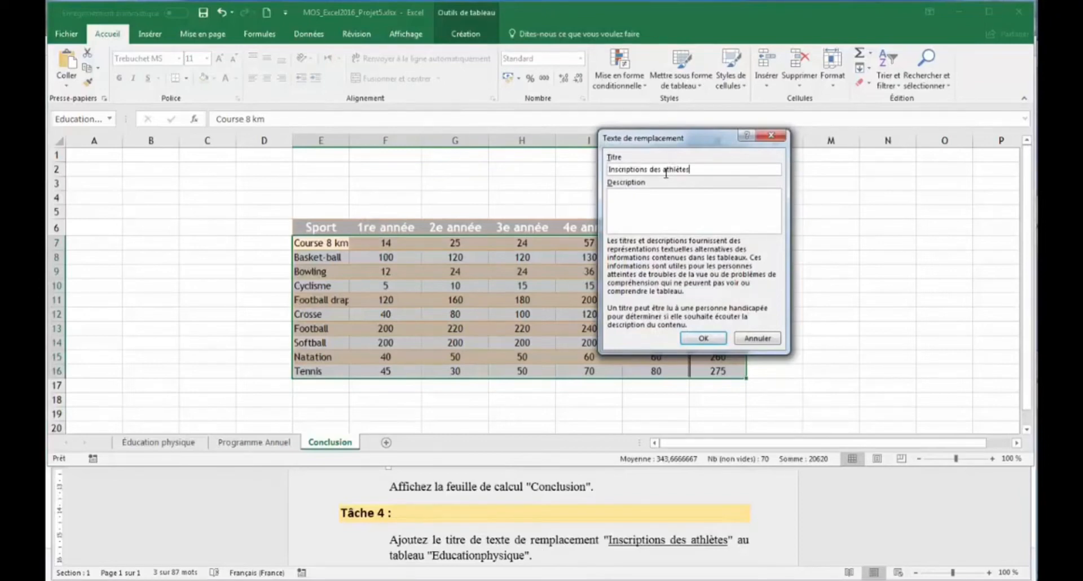
{"action": "left_click", "coordinate": [695, 339]}
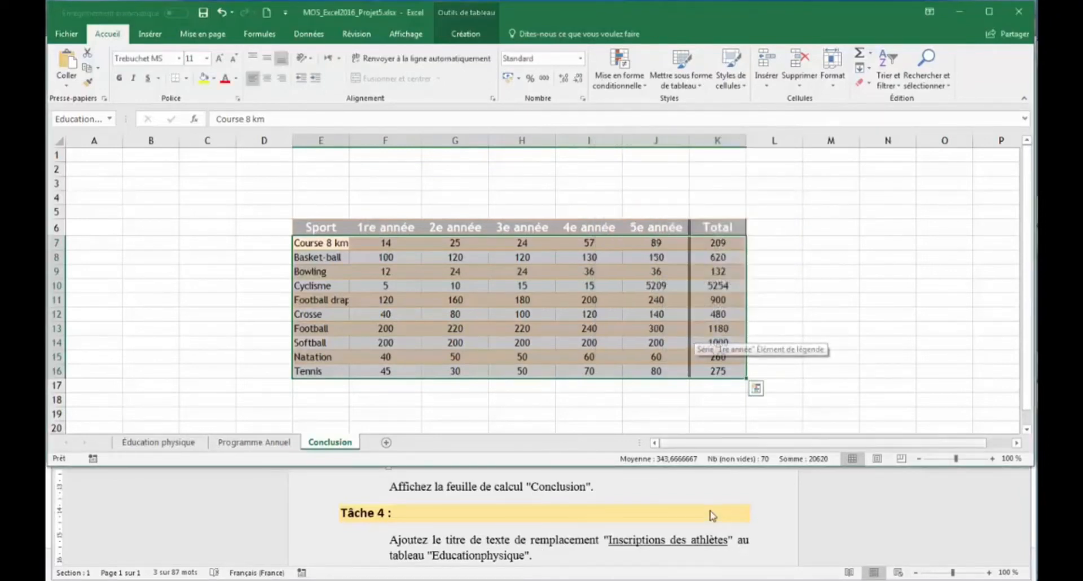
- Move on to Projet 6, read its Tâche 1 in Word, and select cell K10 in the Les Forums sheet in Excel
{"action": "left_click", "coordinate": [1005, 543]}
{"action": "left_click", "coordinate": [1025, 559]}
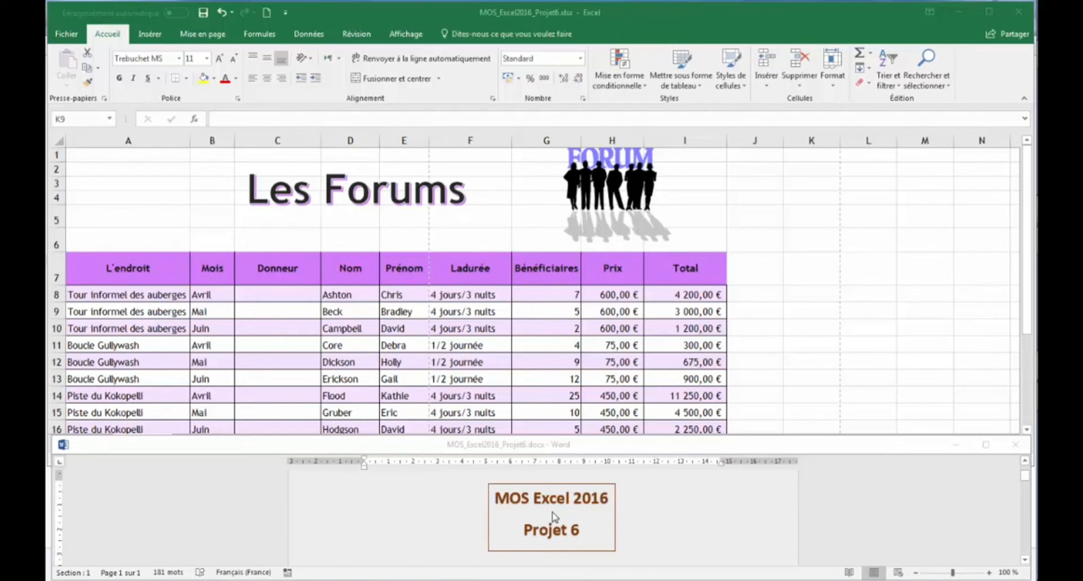
{"action": "left_click", "coordinate": [1025, 560]}
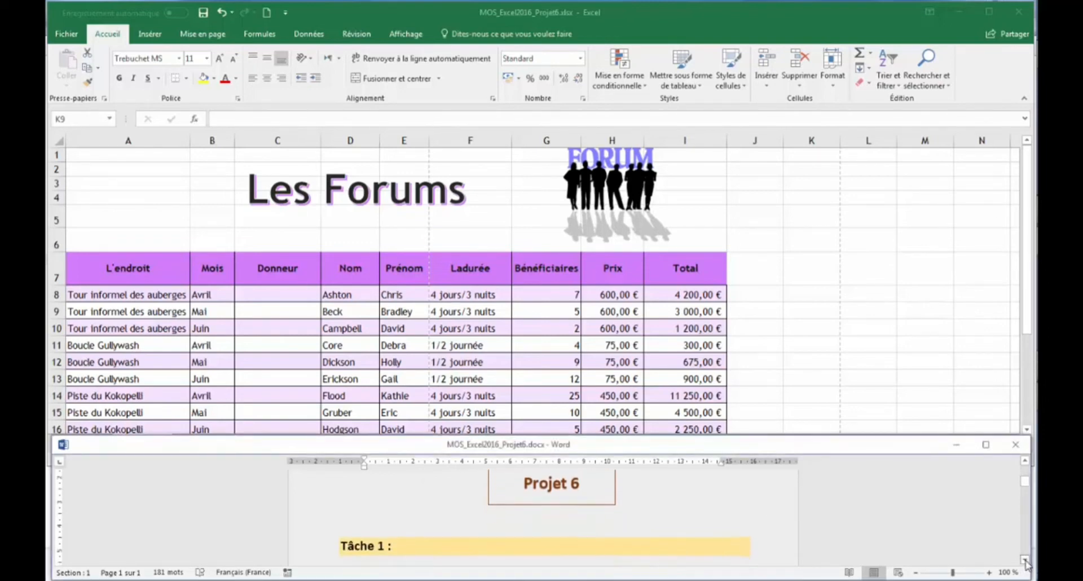
{"action": "scroll", "coordinate": [1025, 561], "scroll_direction": "down", "scroll_amount": 3}
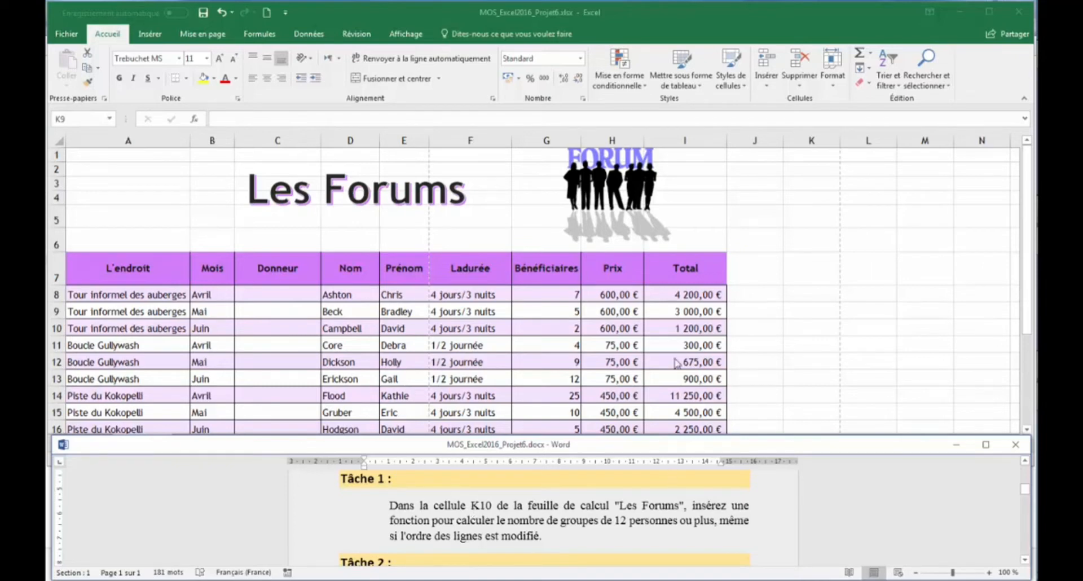
{"action": "left_click", "coordinate": [806, 310]}
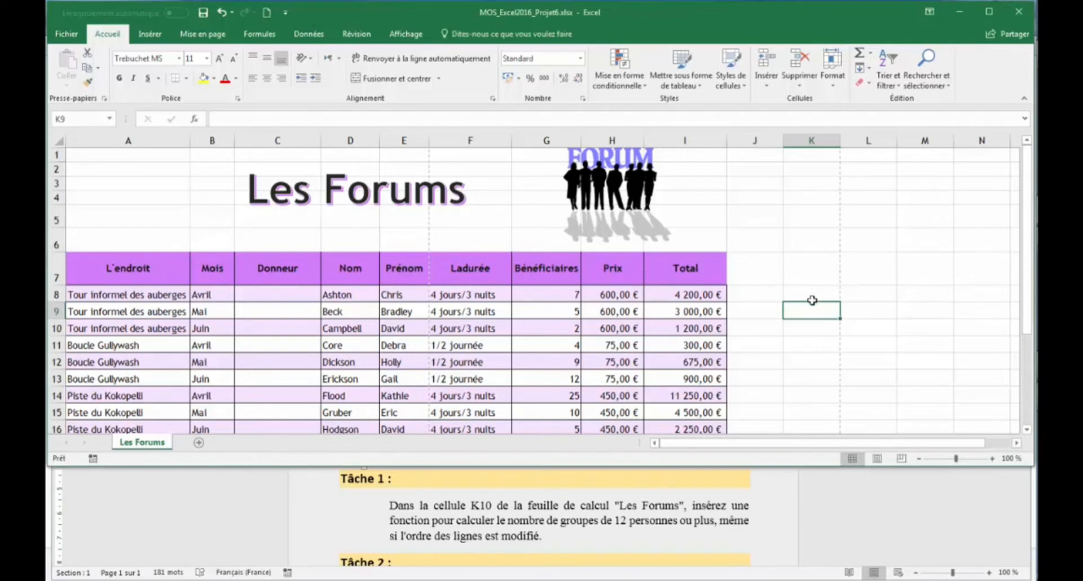
{"action": "left_click", "coordinate": [820, 326]}
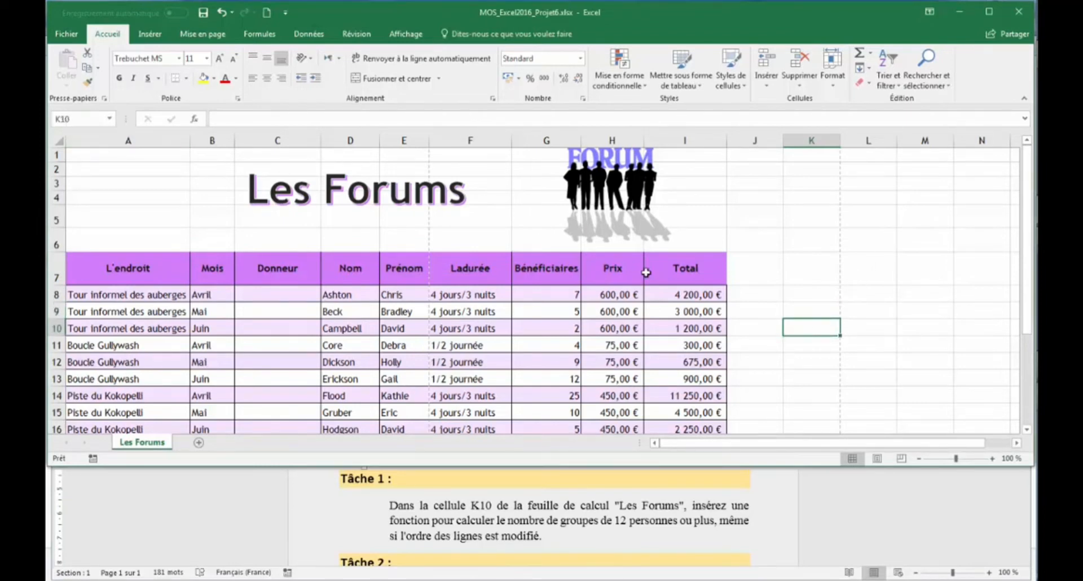
- Enter =NB.SI(Tableau1[Bénéficiaires];">=12") in cell K10 to count the groups of 12 or more people
{"action": "type", "text": "="}
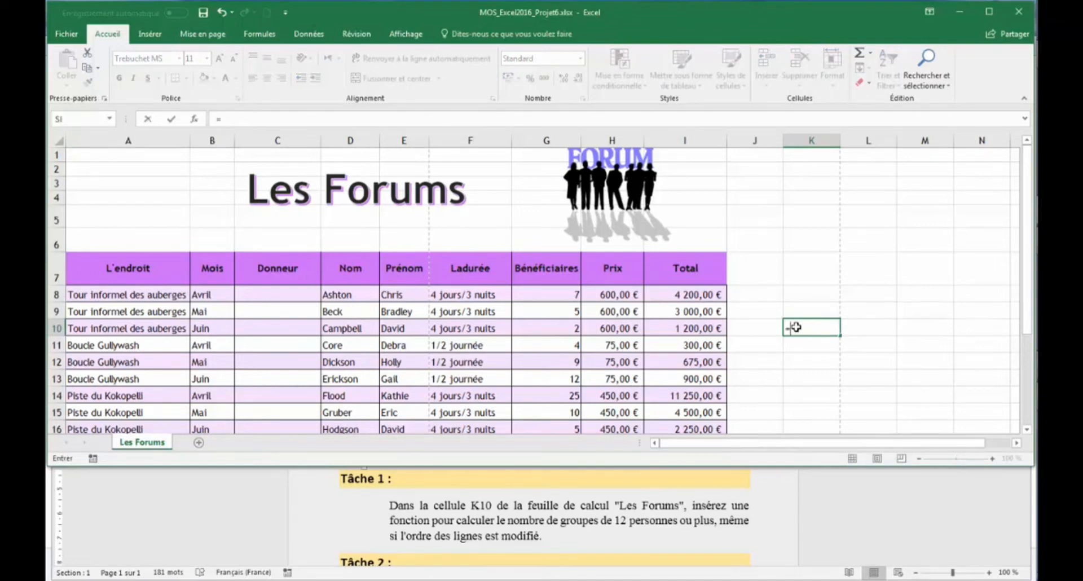
{"action": "type", "text": "nb"}
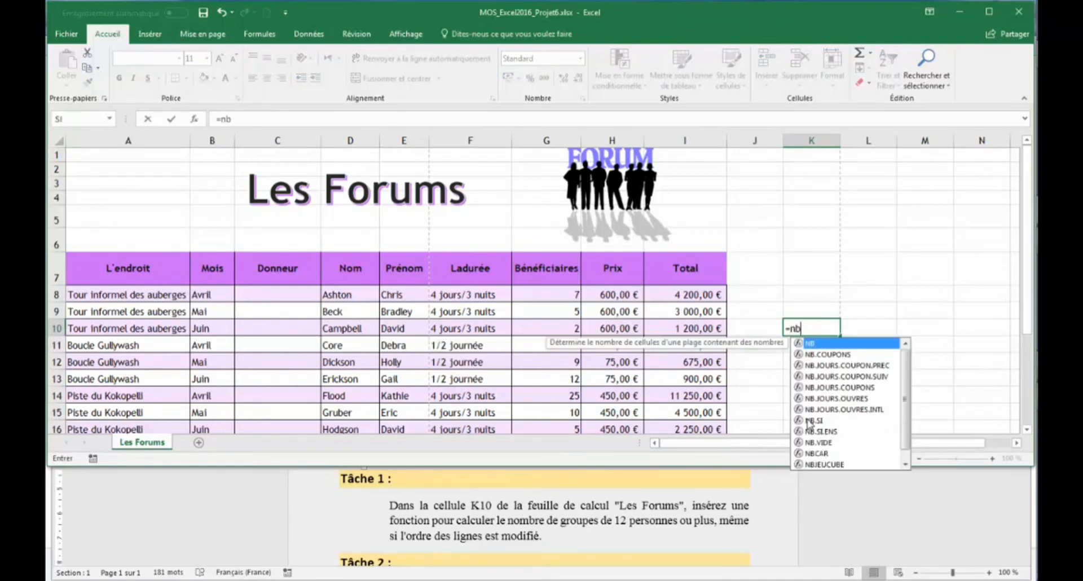
{"action": "double_click", "coordinate": [812, 421]}
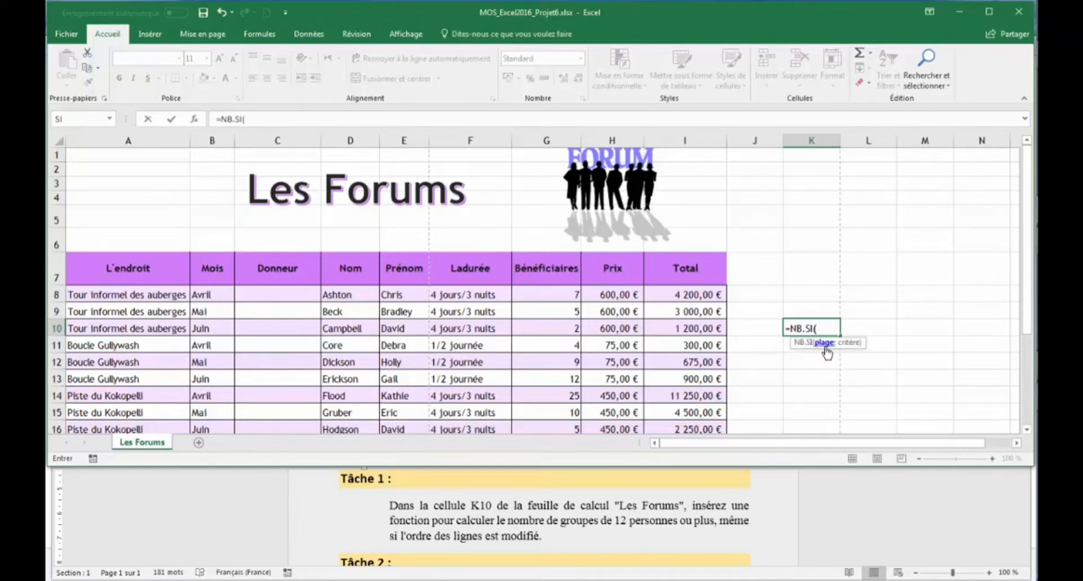
{"action": "left_click_drag", "start_coordinate": [579, 296], "coordinate": [566, 408]}
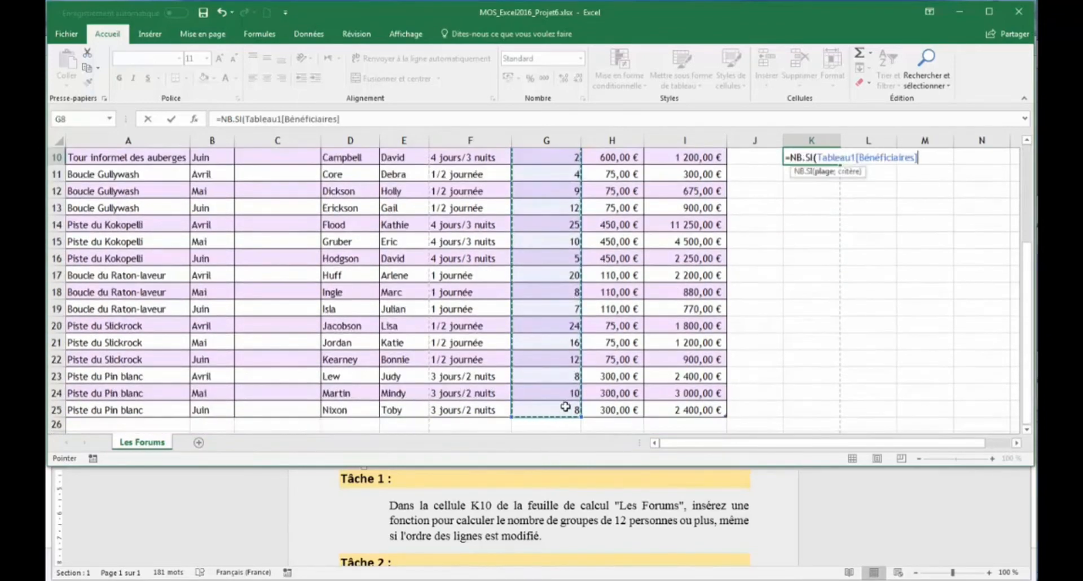
{"action": "type", "text": ";\">=1"}
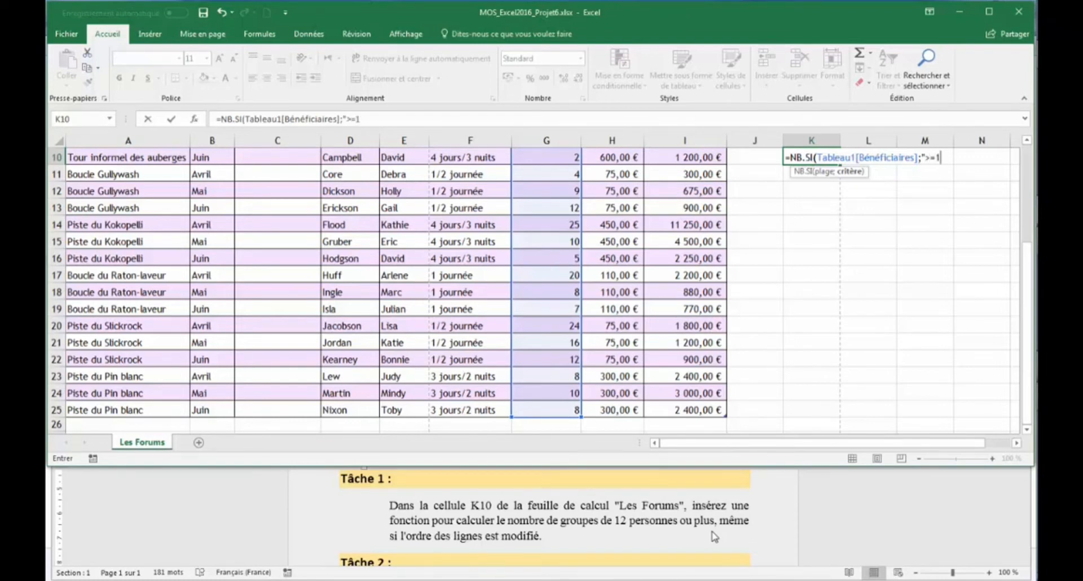
{"action": "type", "text": "2"}
{"action": "key", "text": "Return"}
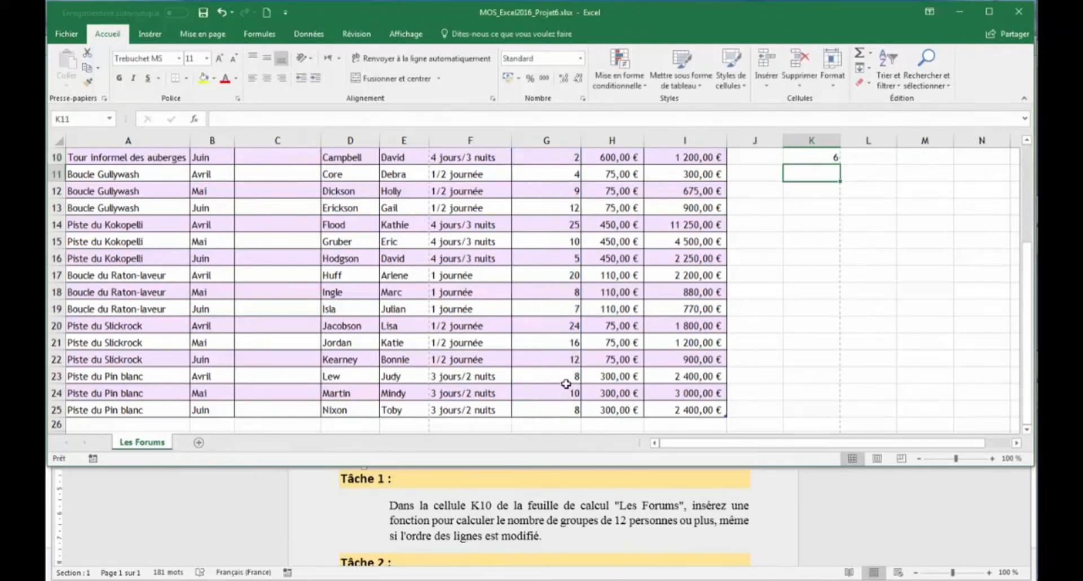
- Check the count against the Bénéficiaires column by going through the groups of 12 or more from row 22 up to row 13
{"action": "left_click", "coordinate": [566, 361]}
{"action": "left_click", "coordinate": [570, 341]}
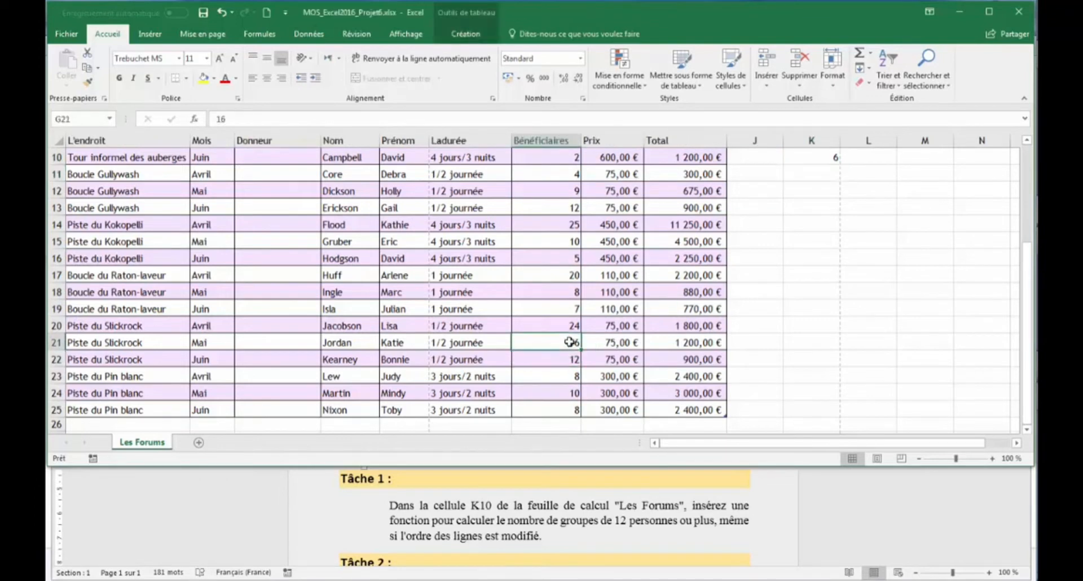
{"action": "left_click", "coordinate": [570, 327]}
{"action": "left_click", "coordinate": [571, 274]}
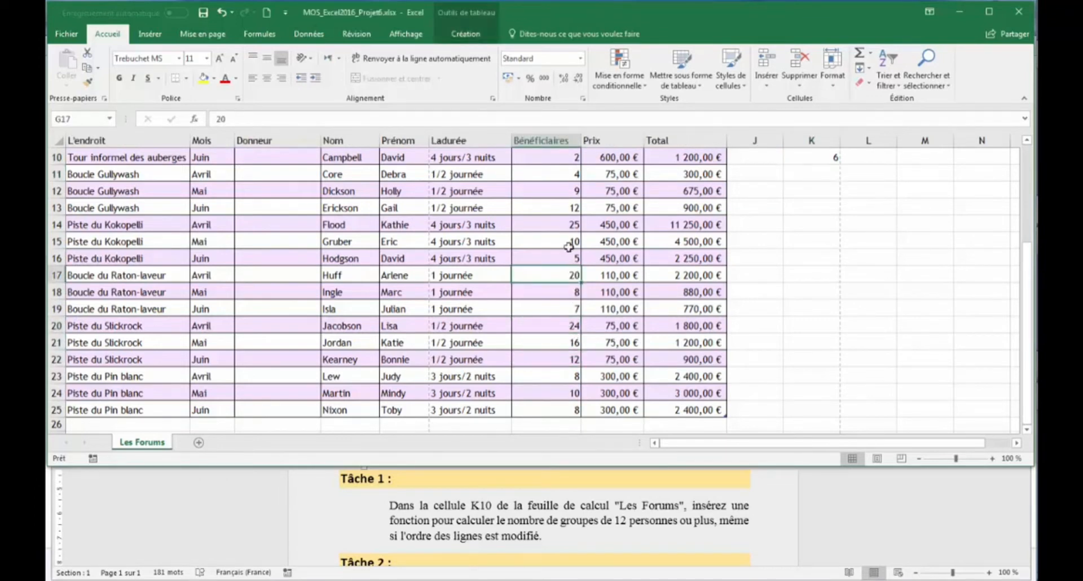
{"action": "left_click", "coordinate": [569, 247]}
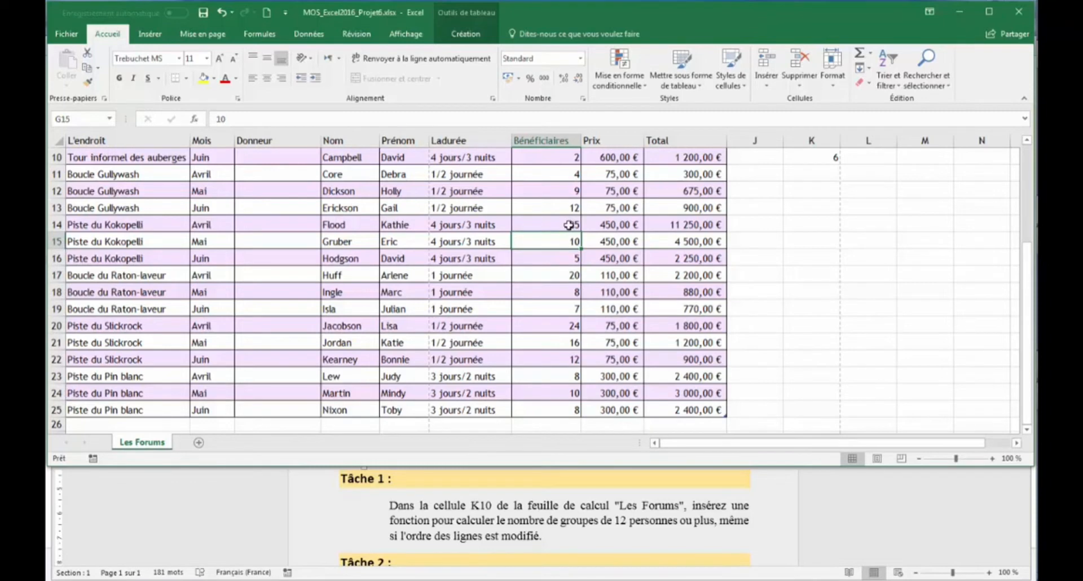
{"action": "left_click", "coordinate": [571, 224]}
{"action": "left_click", "coordinate": [571, 209]}
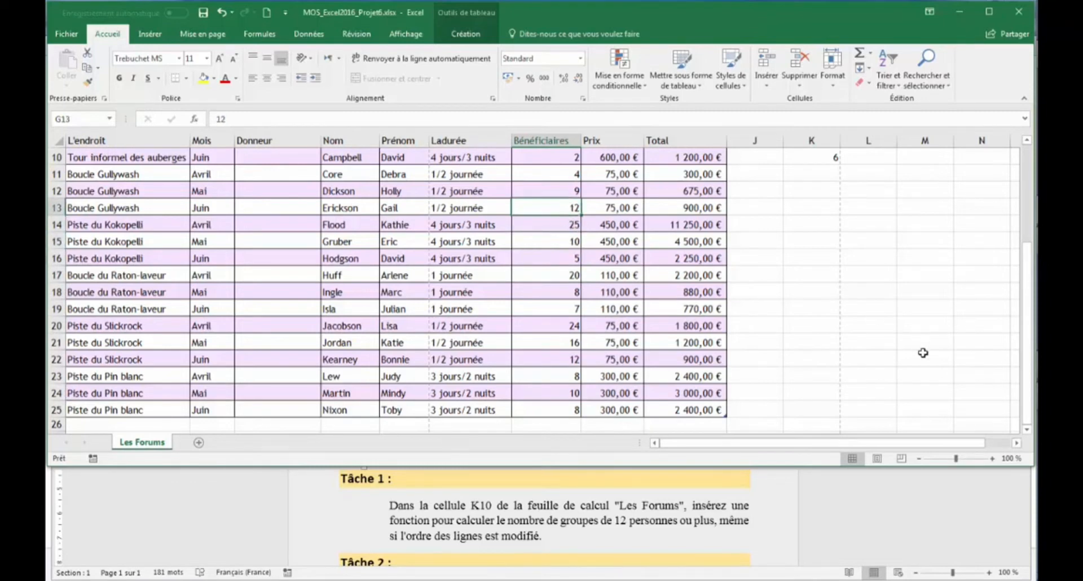
- Switch to the Word document and bring up the Tâche 2 instructions
{"action": "left_click", "coordinate": [709, 527]}
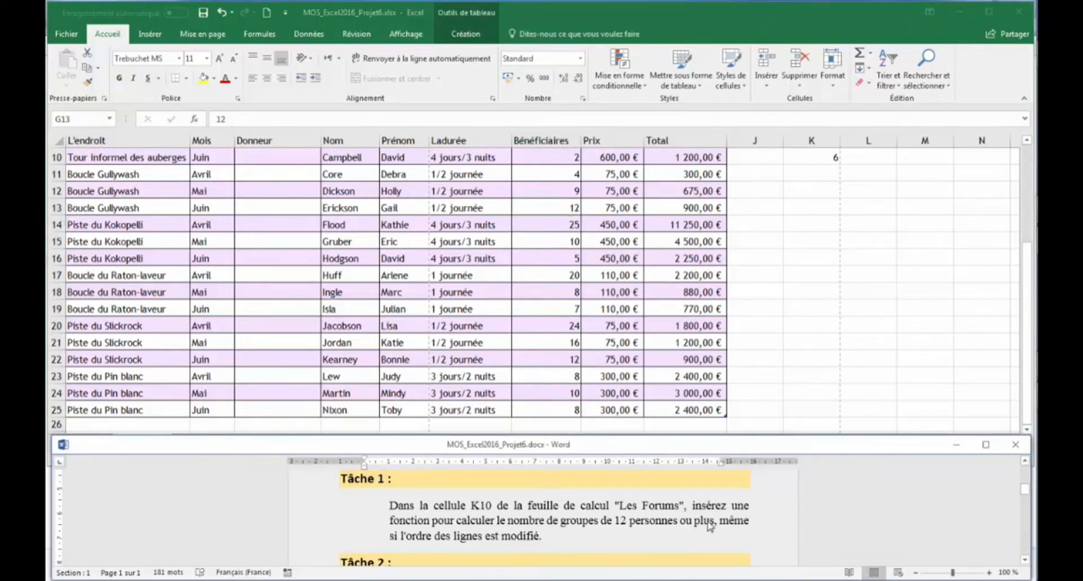
{"action": "key", "text": "Down"}
{"action": "key", "text": "Down"}
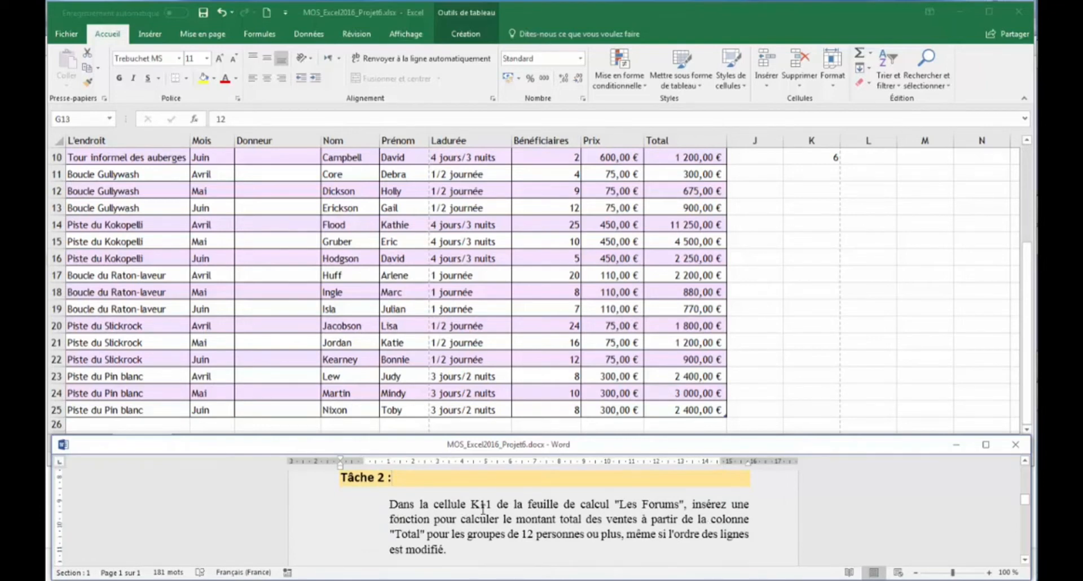
- In Excel's cell K11, enter a SOMME.SI formula that sums the Total column where Tableau1[Bénéficiaires] is ">=12"
{"action": "left_click", "coordinate": [803, 174]}
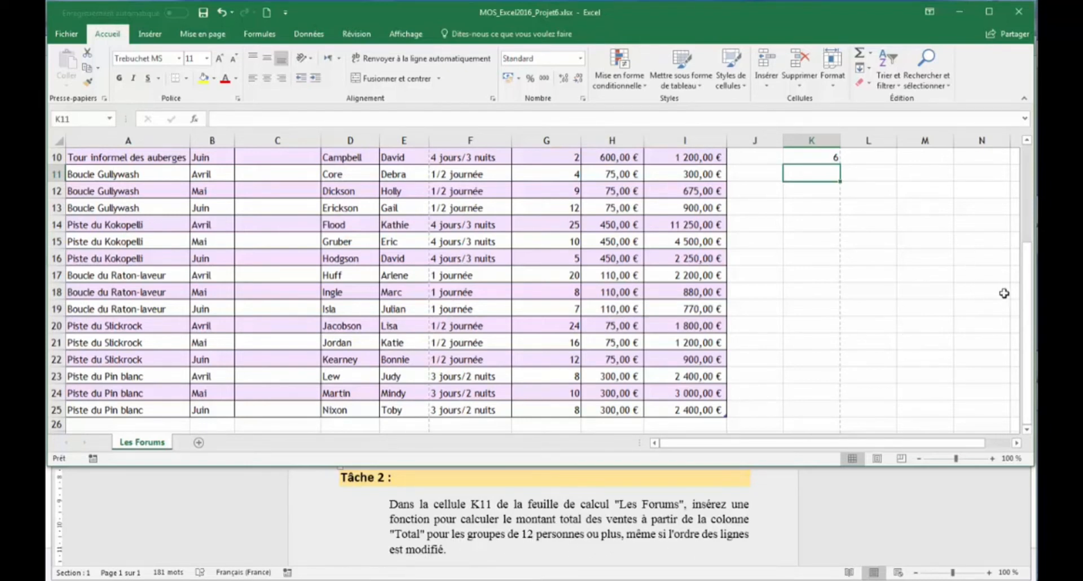
{"action": "scroll", "coordinate": [1028, 308], "scroll_direction": "up", "scroll_amount": 2}
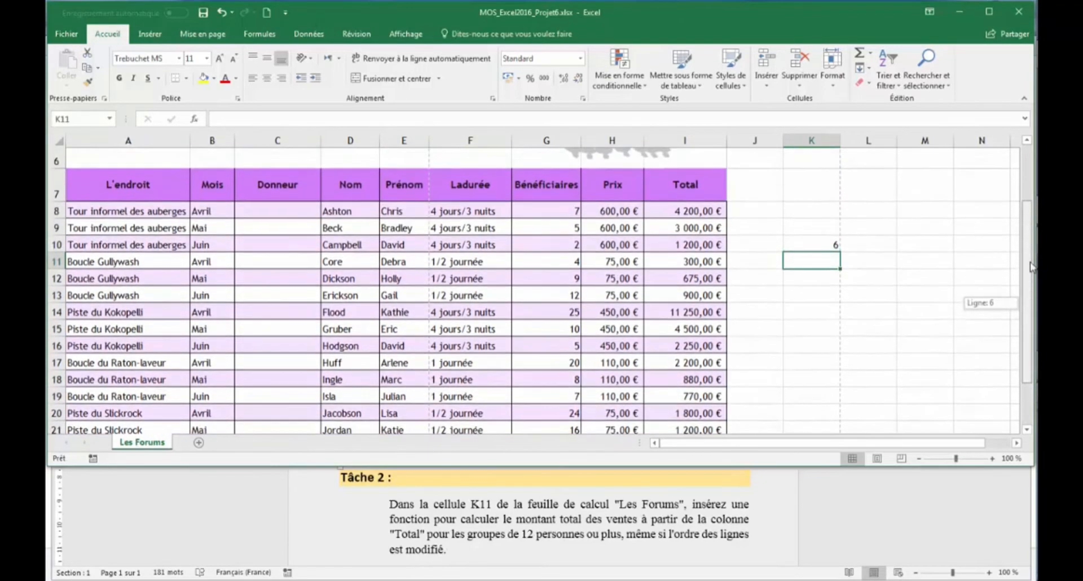
{"action": "type", "text": "=som"}
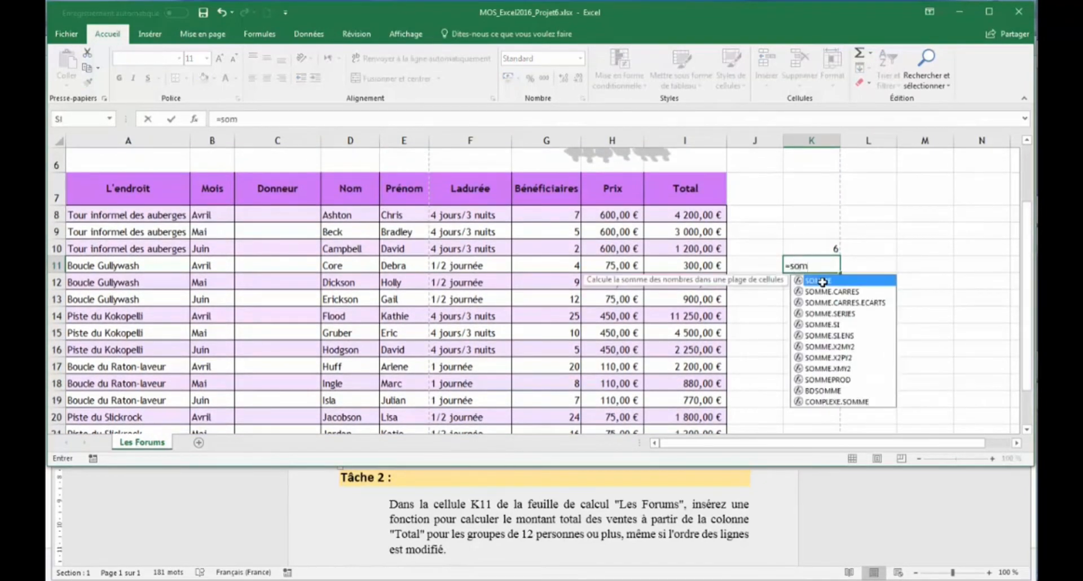
{"action": "double_click", "coordinate": [825, 324]}
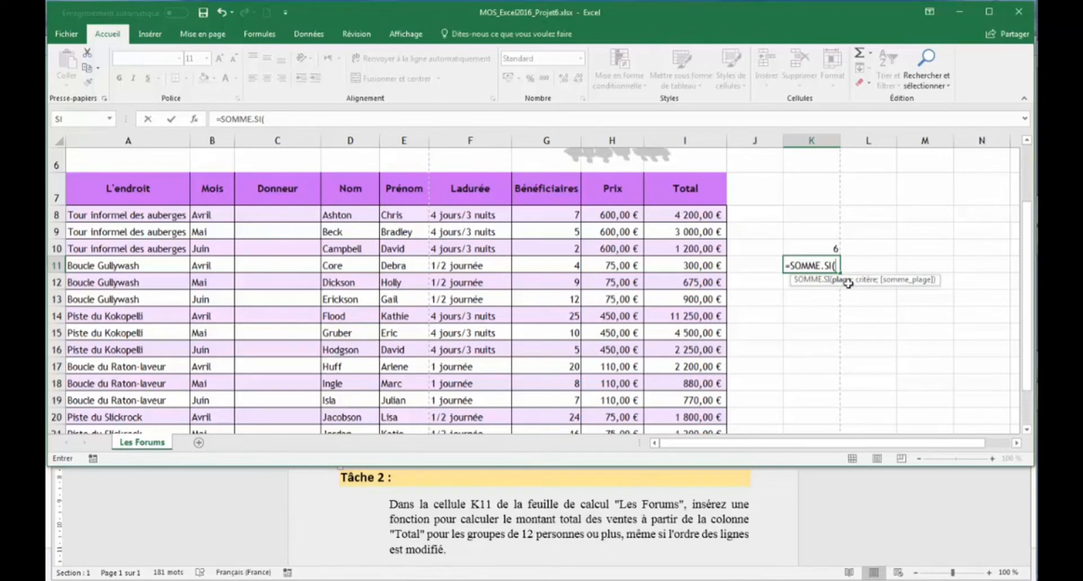
{"action": "left_click", "coordinate": [559, 217]}
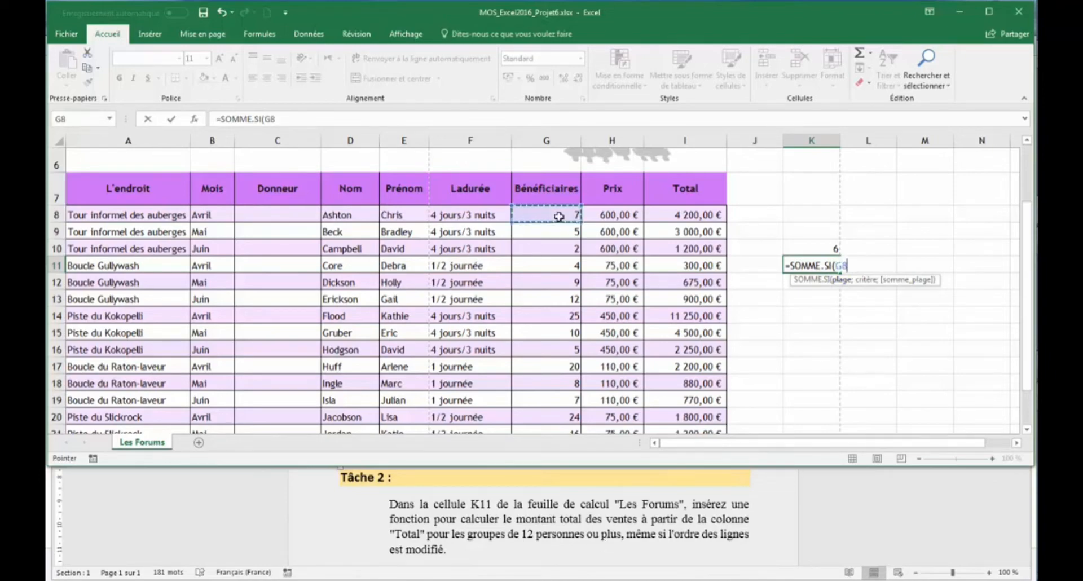
{"action": "key", "text": "ctrl+shift+Down"}
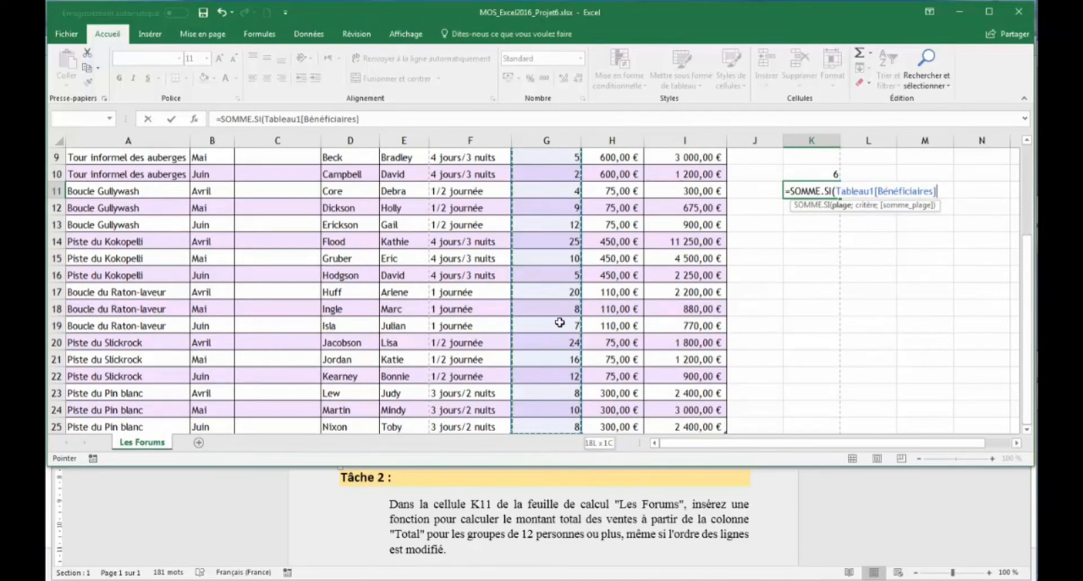
{"action": "type", "text": ";\">"}
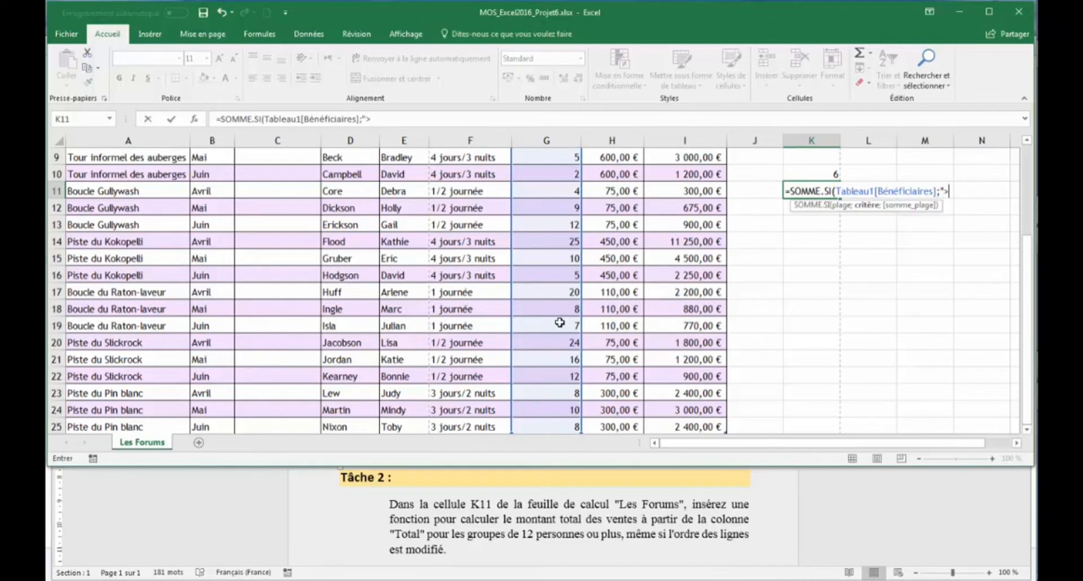
{"action": "type", "text": "=12\";"}
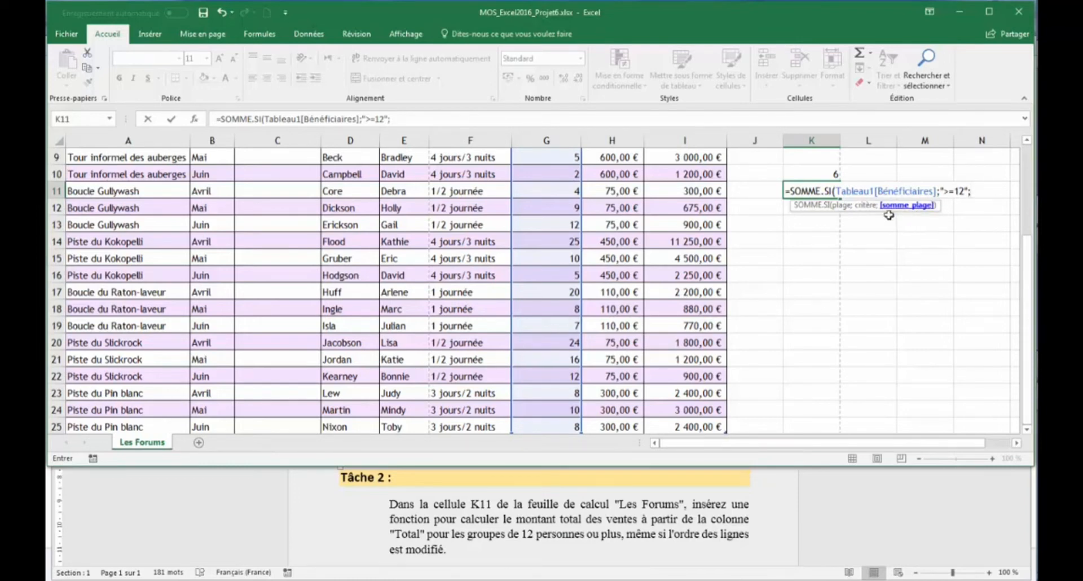
{"action": "scroll", "coordinate": [1027, 273], "scroll_direction": "up", "scroll_amount": 2}
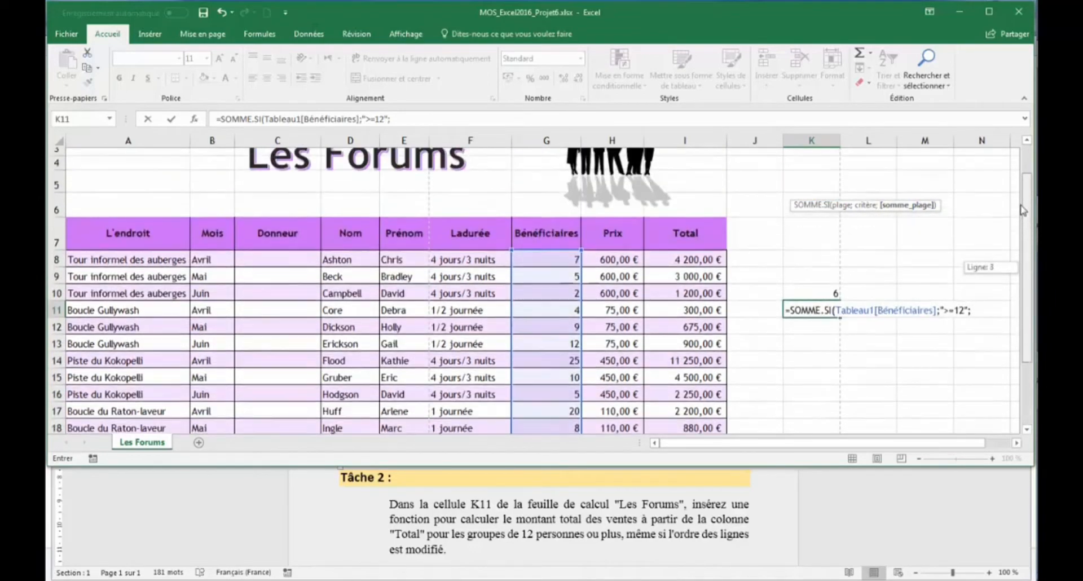
{"action": "left_click_drag", "start_coordinate": [708, 270], "coordinate": [673, 409]}
{"action": "key", "text": "Return"}
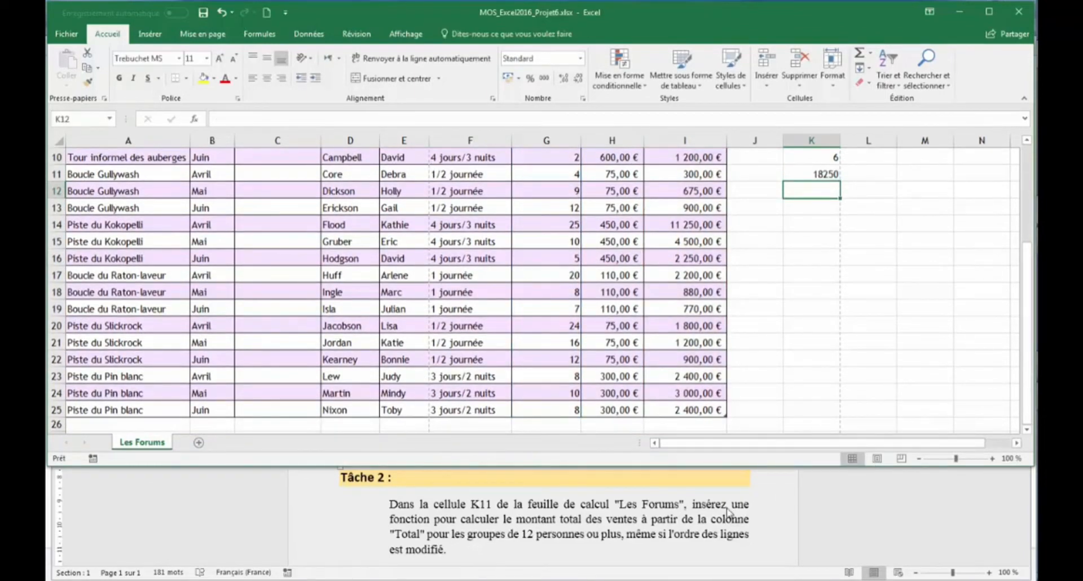
{"action": "left_click", "coordinate": [726, 541]}
{"action": "key", "text": "Page_Down"}
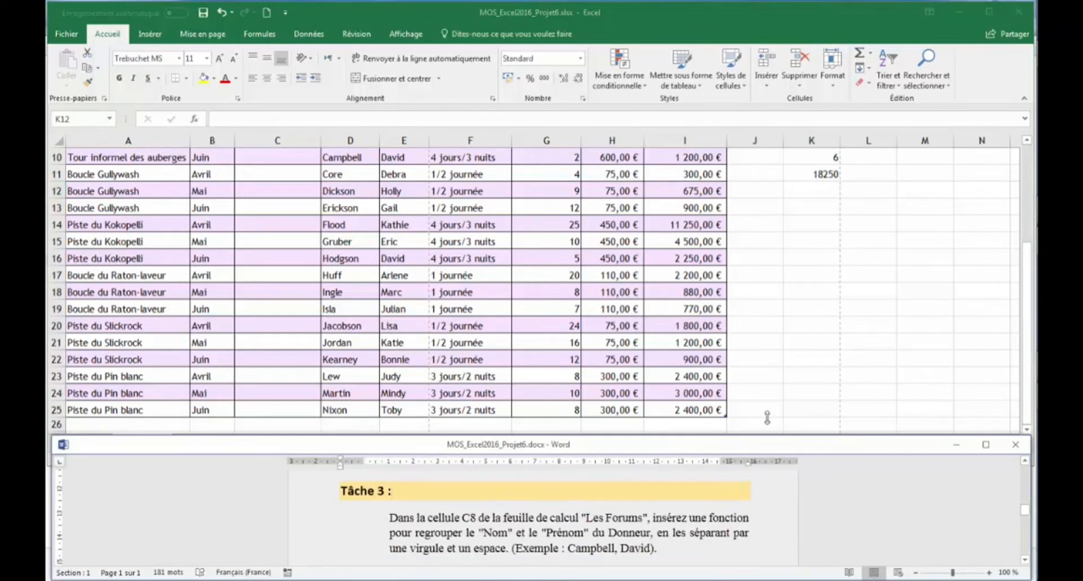
{"action": "left_click", "coordinate": [1030, 258]}
{"action": "left_click_drag", "start_coordinate": [1029, 258], "coordinate": [1029, 169]}
{"action": "left_click", "coordinate": [262, 296]}
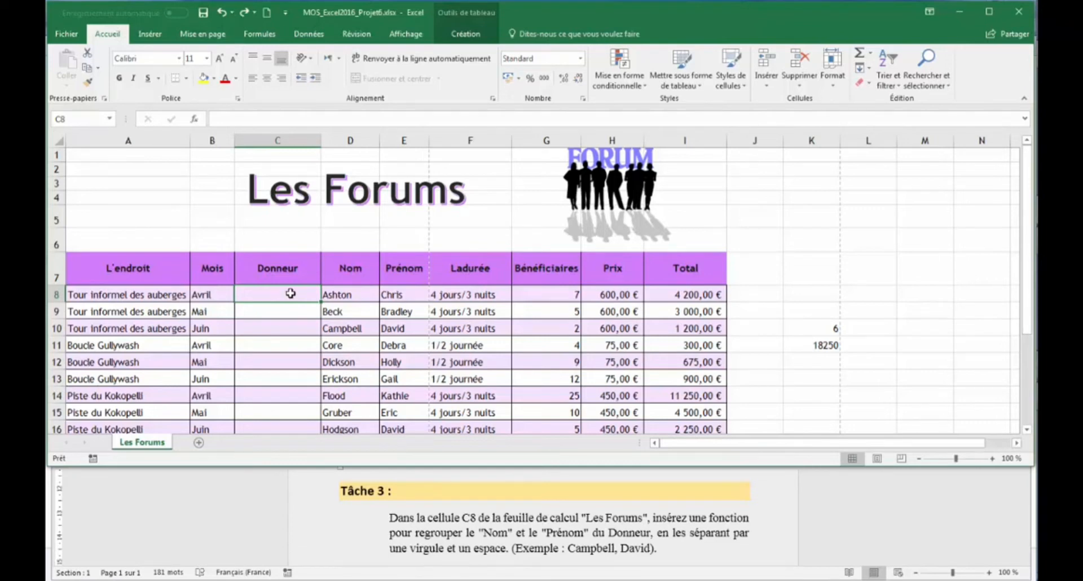
{"action": "type", "text": "="}
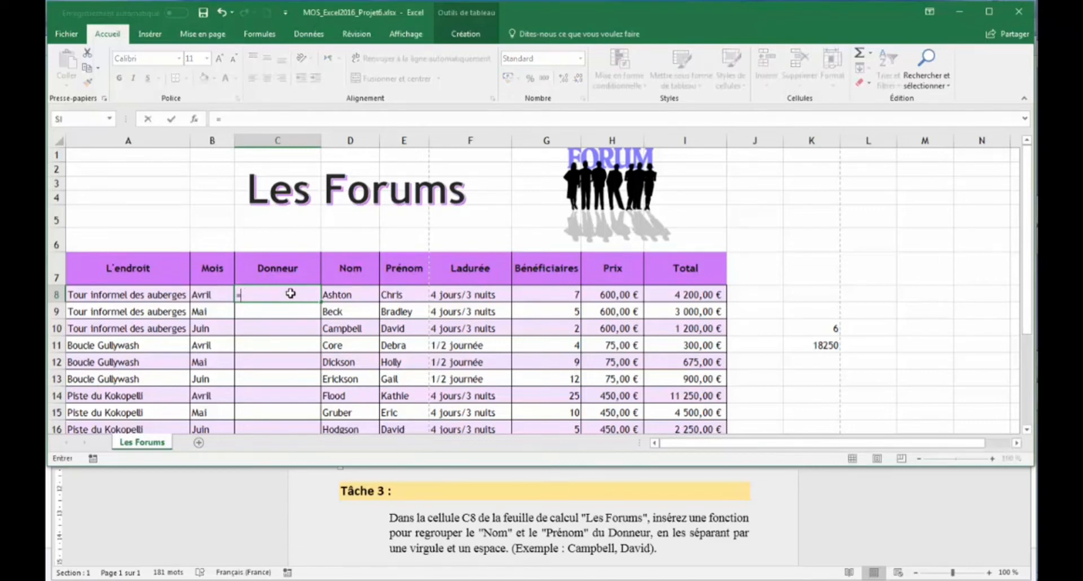
{"action": "type", "text": "con"}
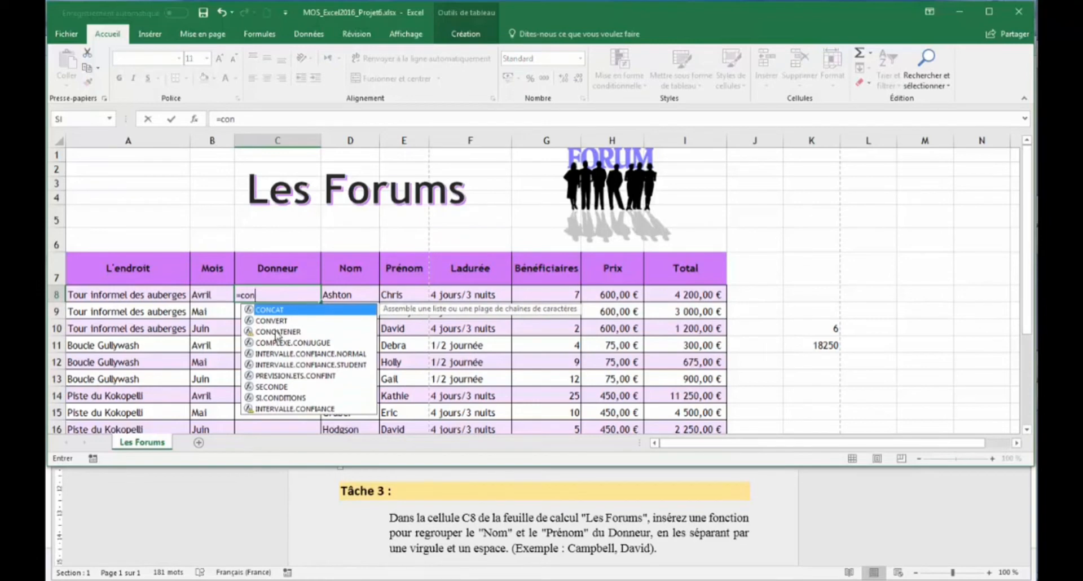
{"action": "double_click", "coordinate": [275, 332]}
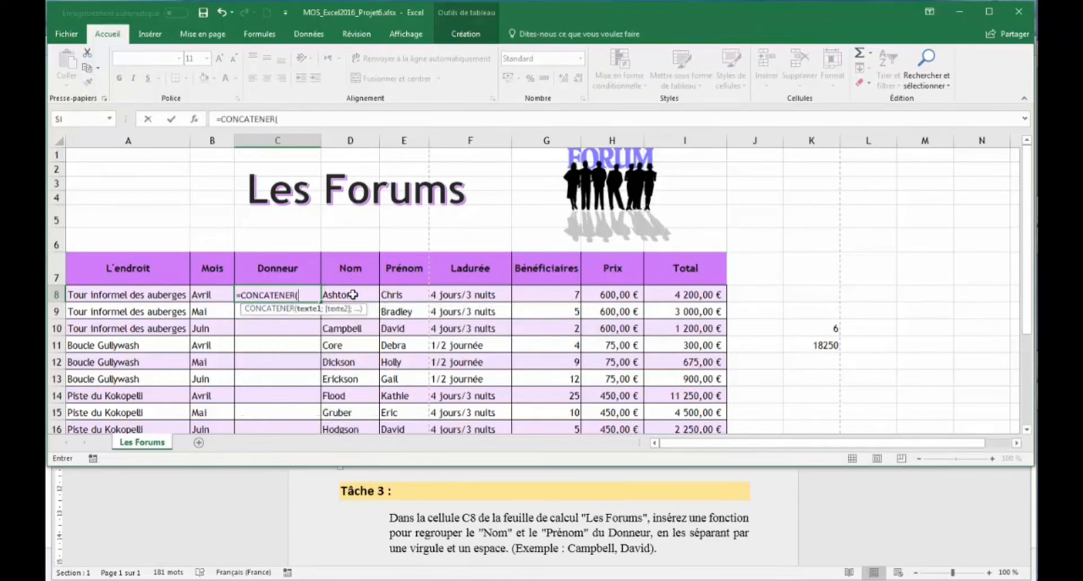
{"action": "left_click", "coordinate": [354, 295]}
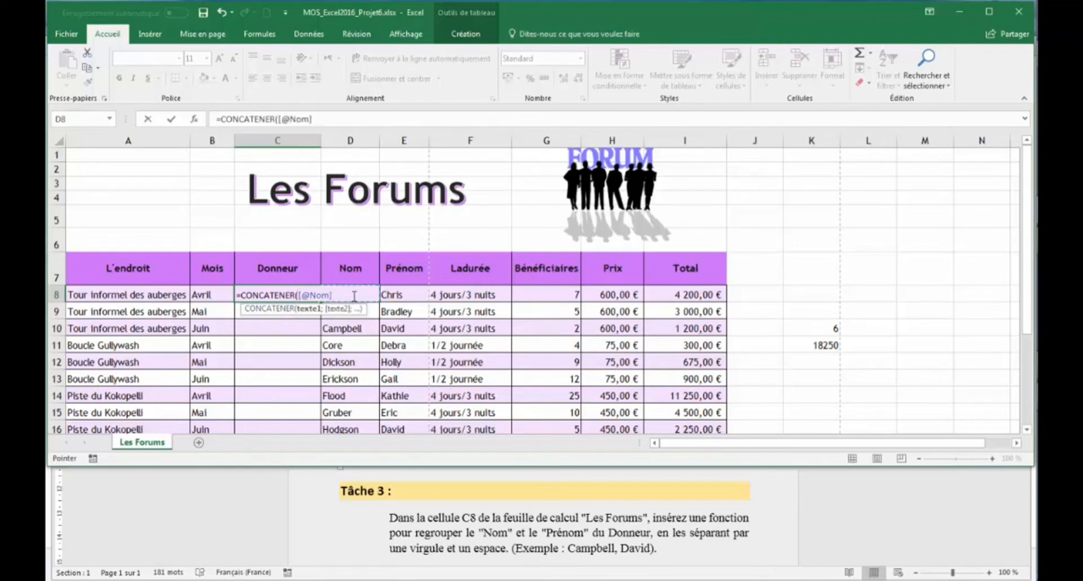
{"action": "type", "text": ";\","}
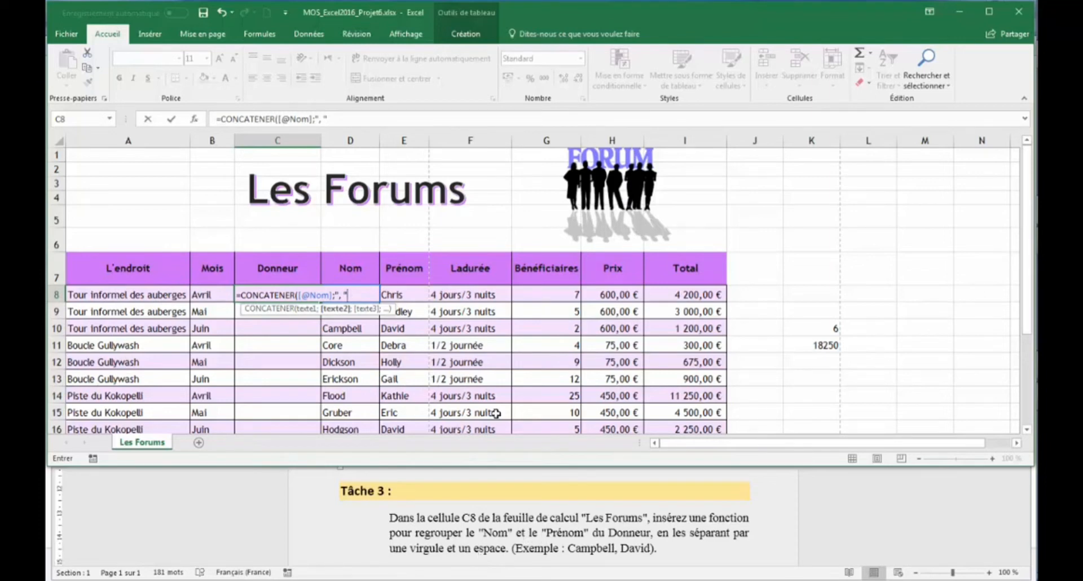
{"action": "left_click", "coordinate": [410, 293]}
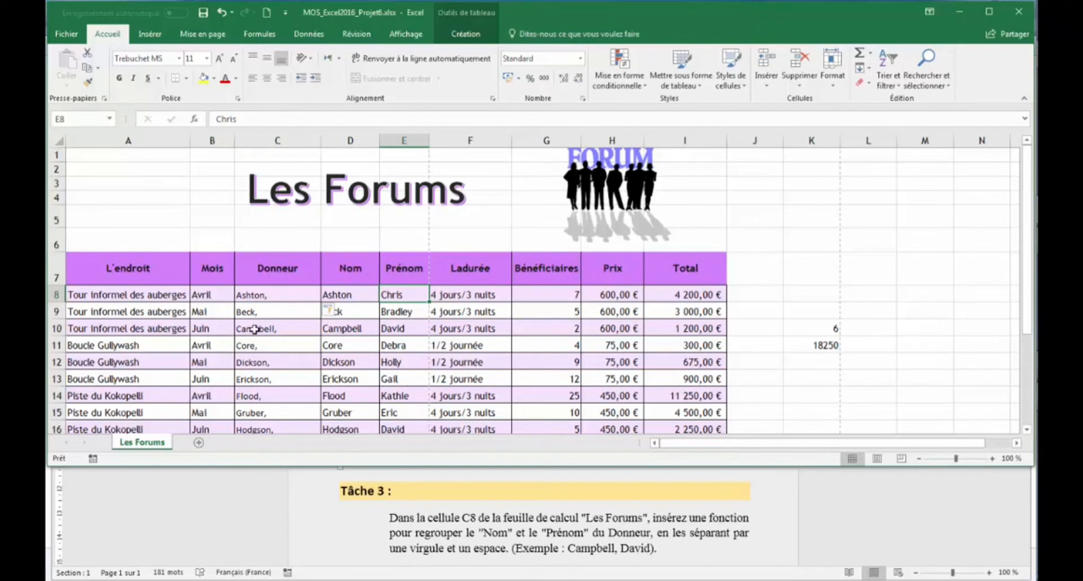
{"action": "left_click", "coordinate": [288, 296]}
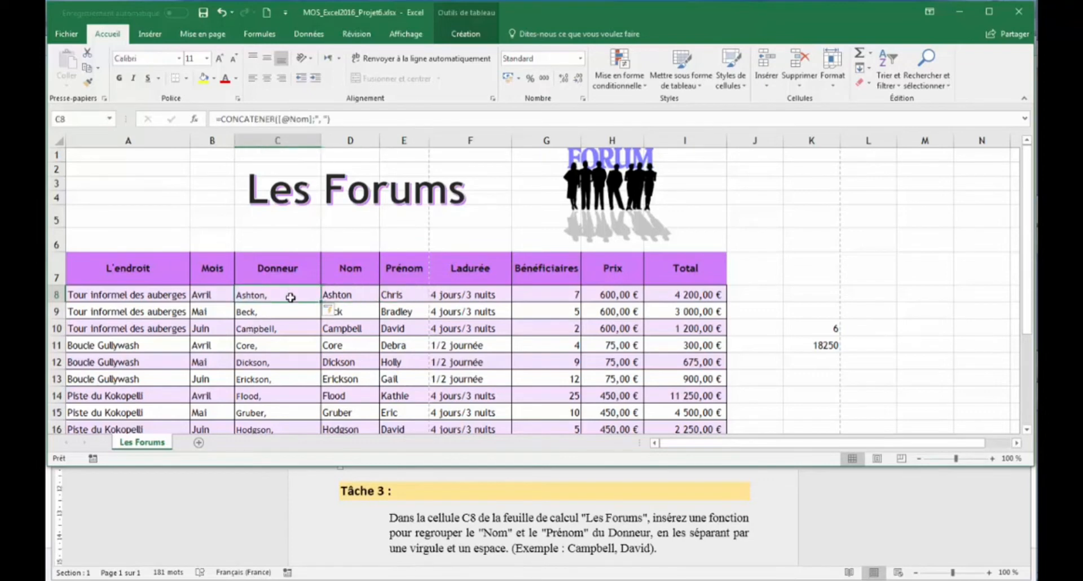
{"action": "left_click", "coordinate": [328, 120]}
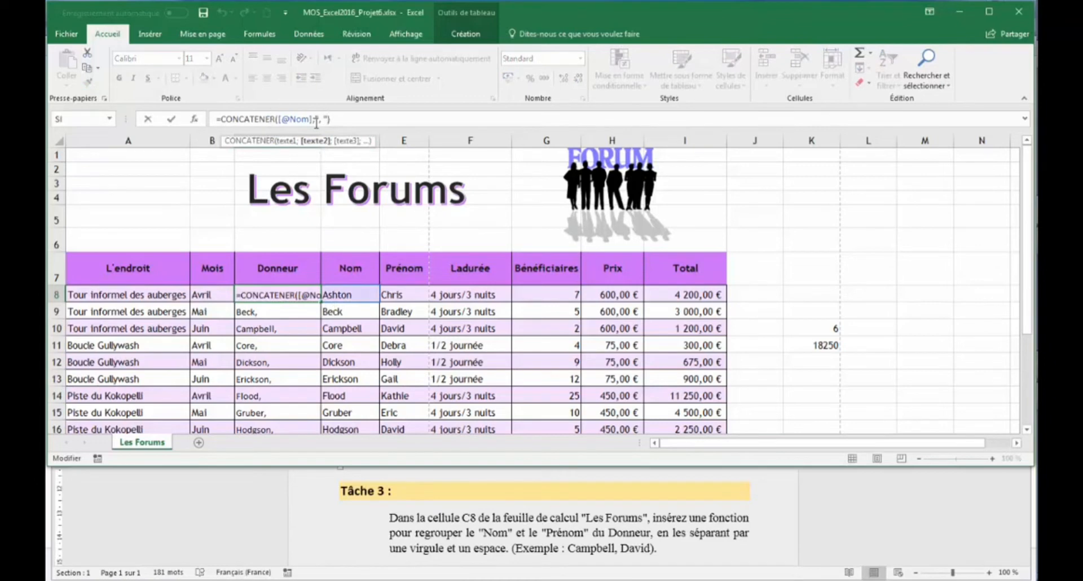
{"action": "type", "text": ";"}
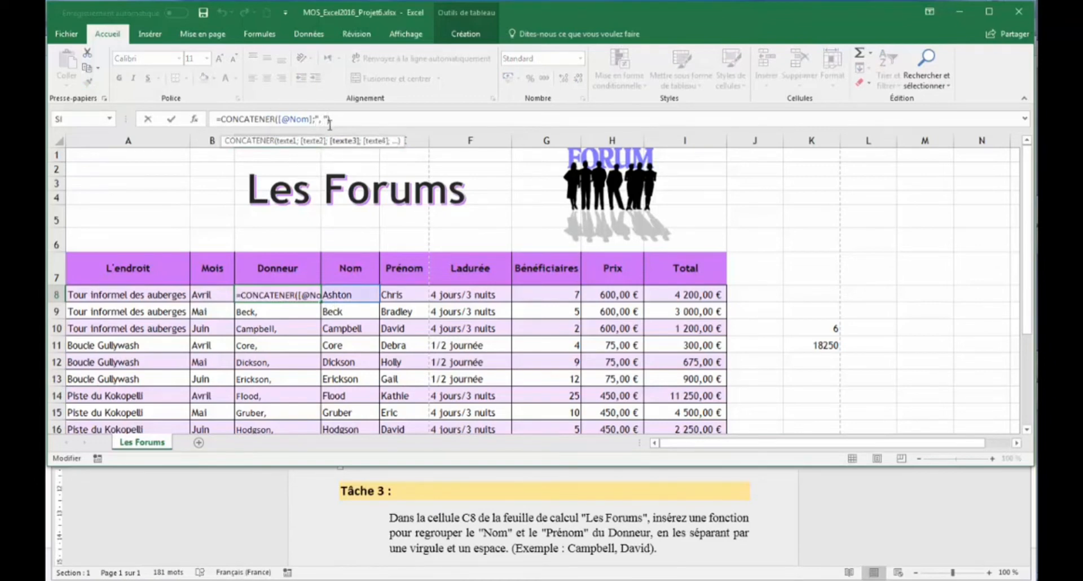
{"action": "type", "text": ")"}
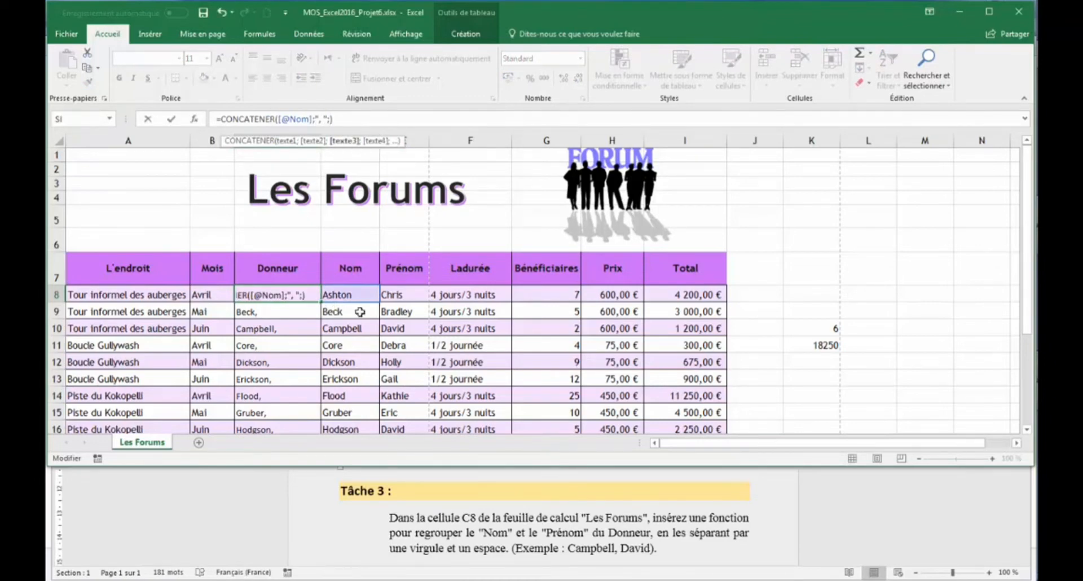
{"action": "left_click", "coordinate": [412, 294]}
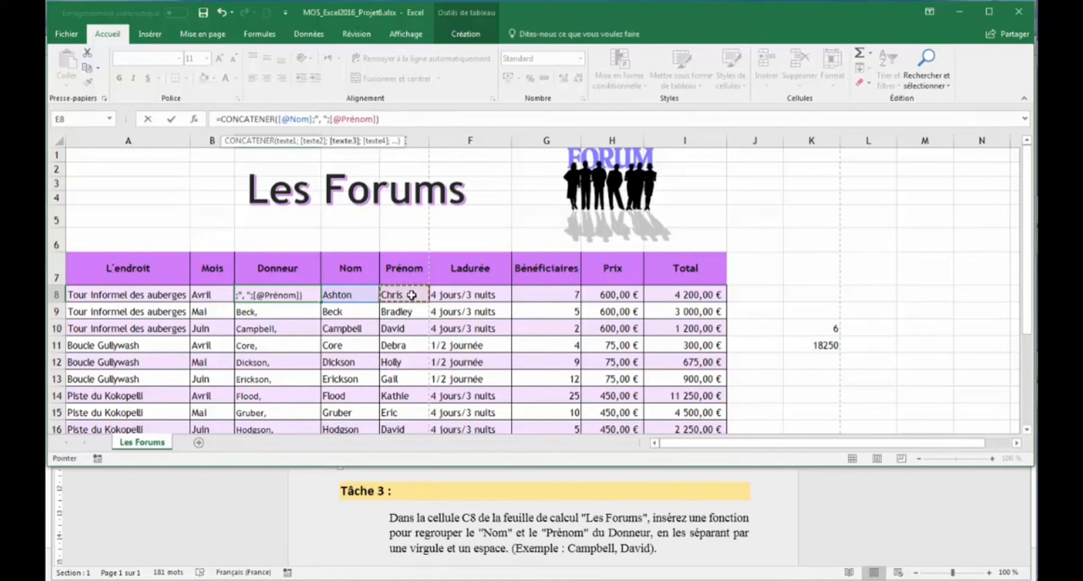
{"action": "key", "text": "Return"}
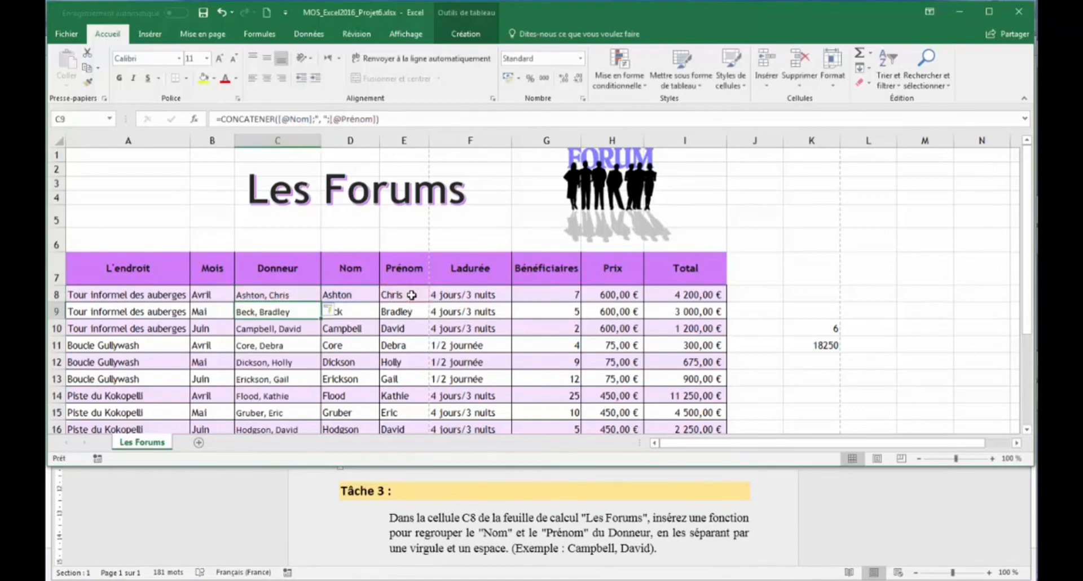
- Replace the formula in C8 with =D8&", "&E8, then refill C8 from C9
{"action": "left_click", "coordinate": [289, 295]}
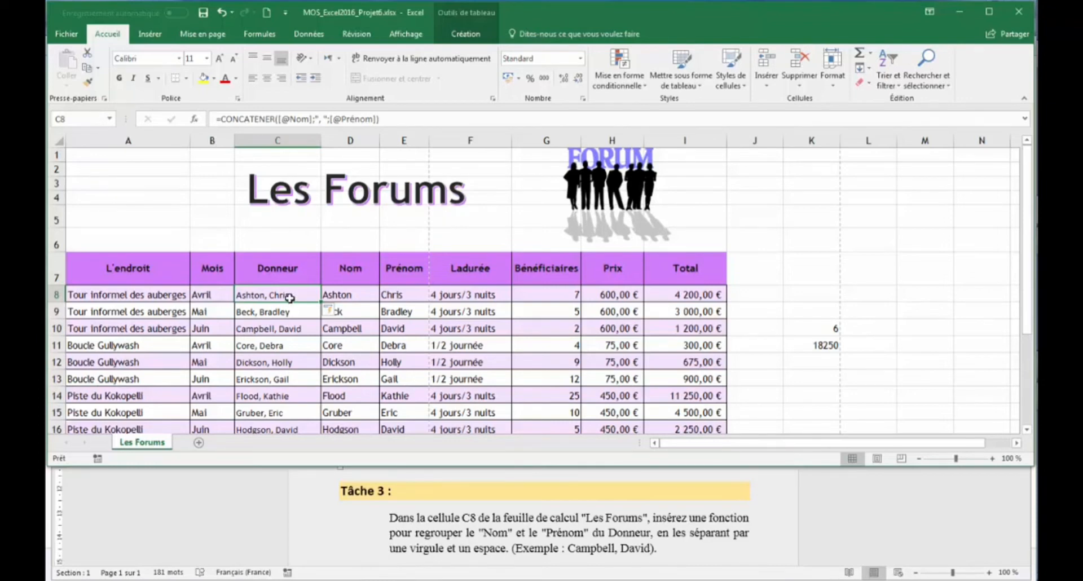
{"action": "type", "text": "="}
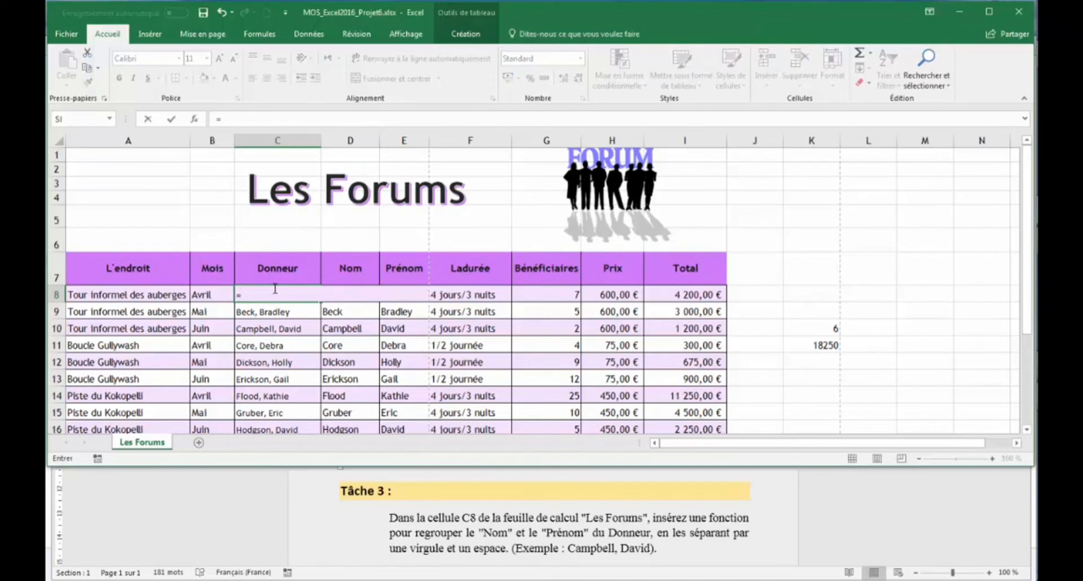
{"action": "type", "text": "D8&\", é"}
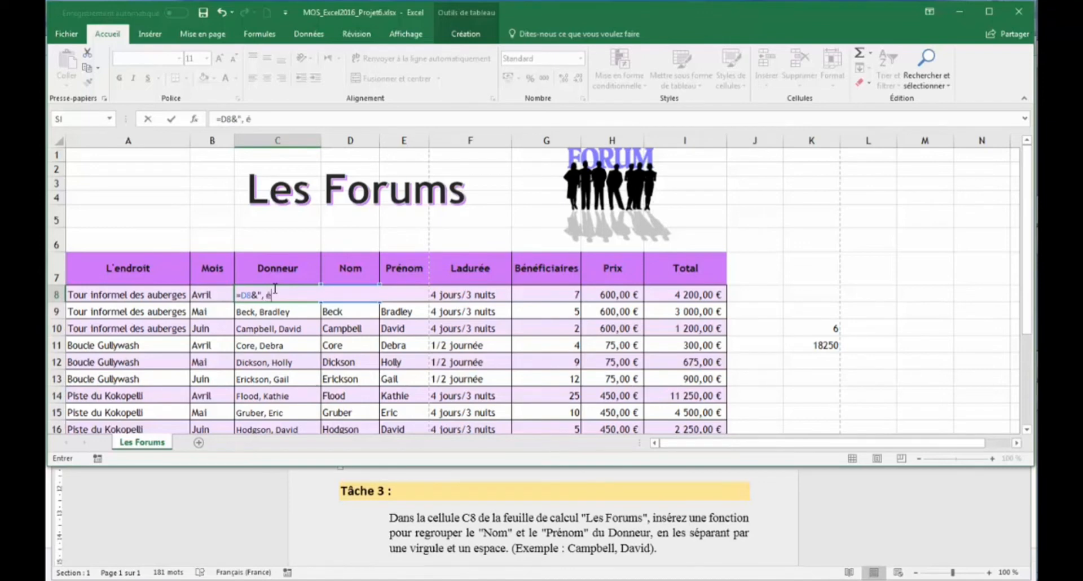
{"action": "key", "text": "BackSpace"}
{"action": "type", "text": "\"&E8"}
{"action": "key", "text": "Return"}
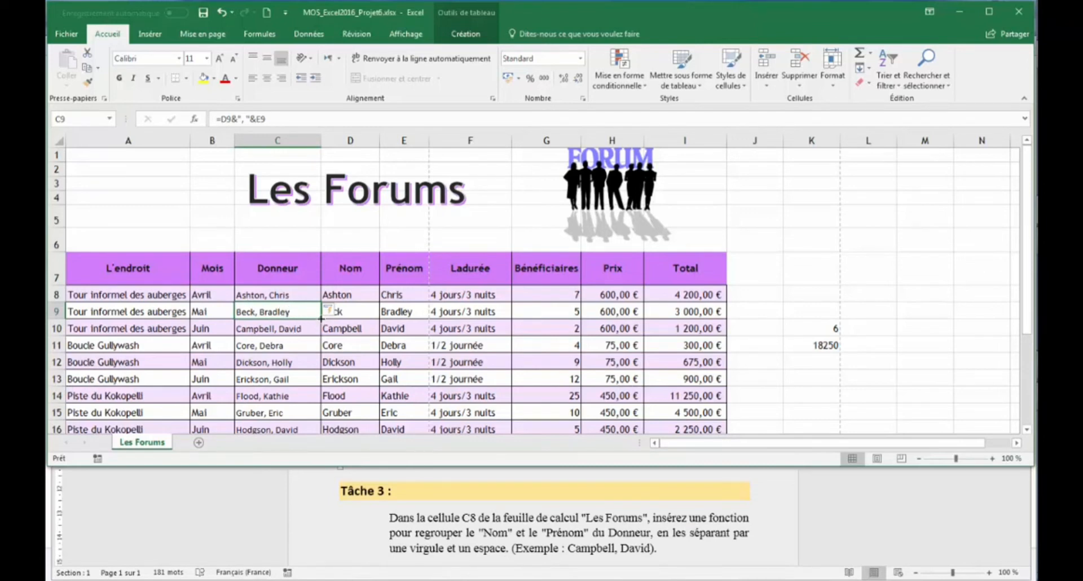
{"action": "left_click_drag", "start_coordinate": [322, 319], "coordinate": [317, 291]}
- Switch to the Word document, bring up the Tâche 4 instructions, and return to the Excel workbook
{"action": "left_click", "coordinate": [822, 541]}
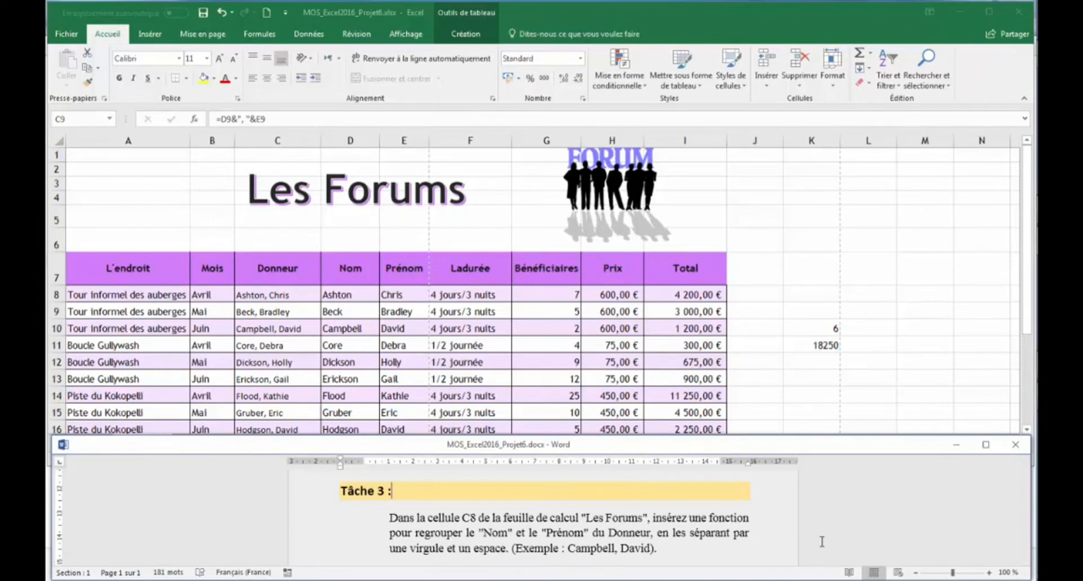
{"action": "scroll", "coordinate": [822, 541], "scroll_direction": "down", "scroll_amount": 5}
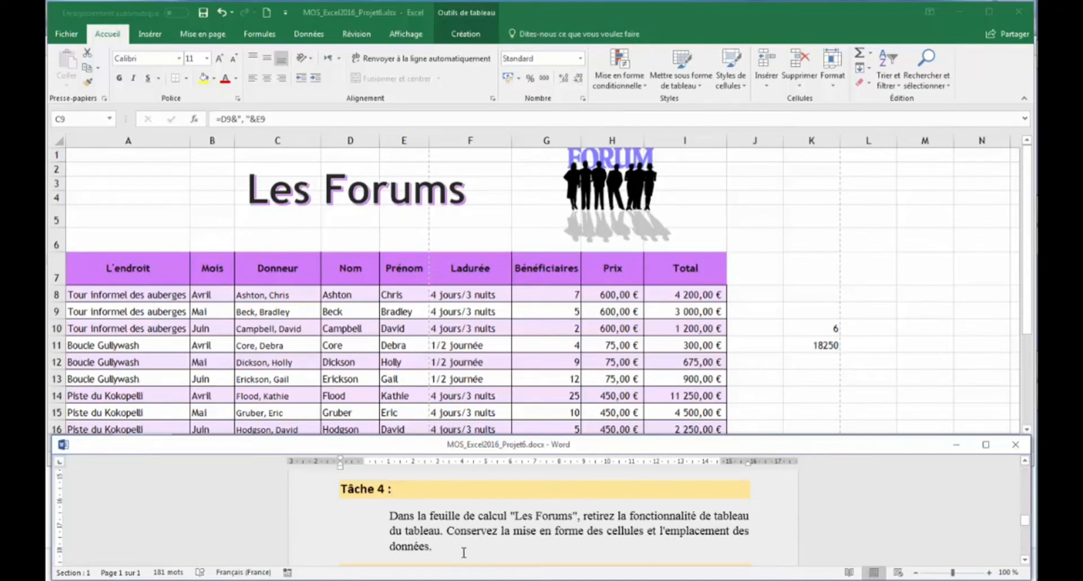
{"action": "left_click", "coordinate": [383, 314]}
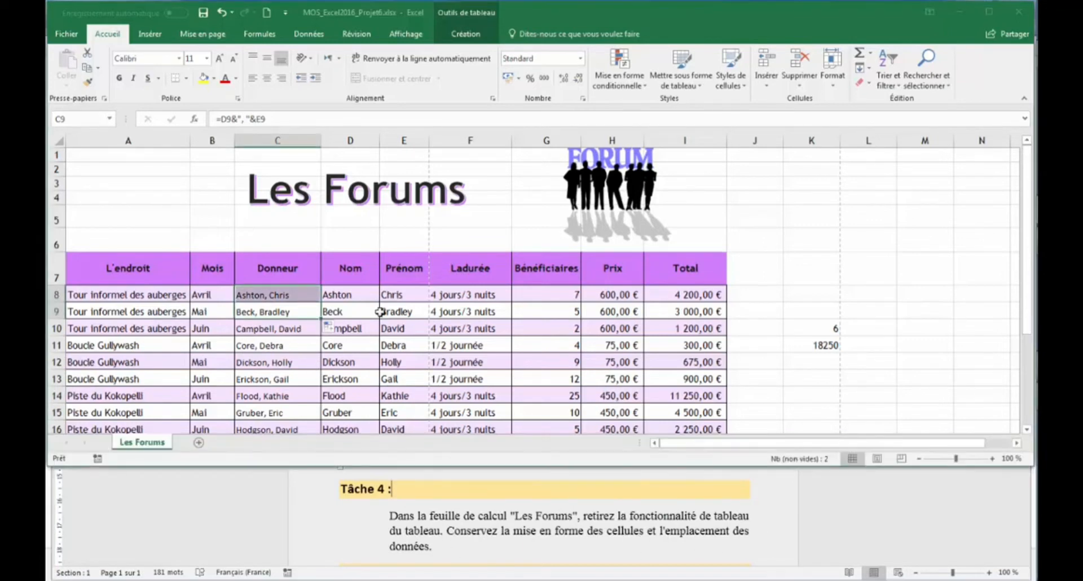
- Convert the table on the Les Forums sheet to a normal range, keeping its cell formatting and data in place
{"action": "left_click", "coordinate": [418, 290]}
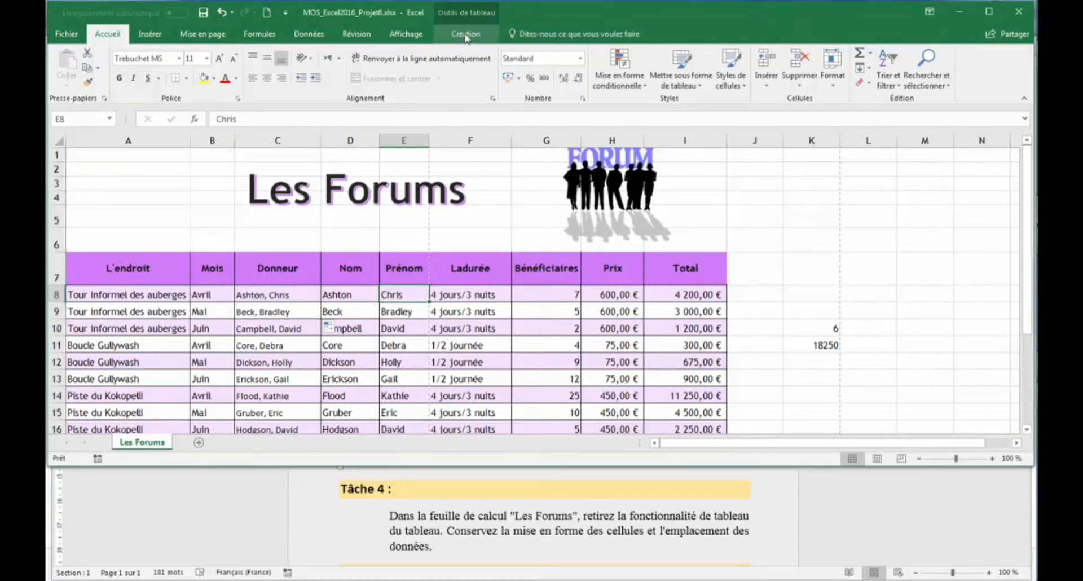
{"action": "left_click", "coordinate": [457, 315]}
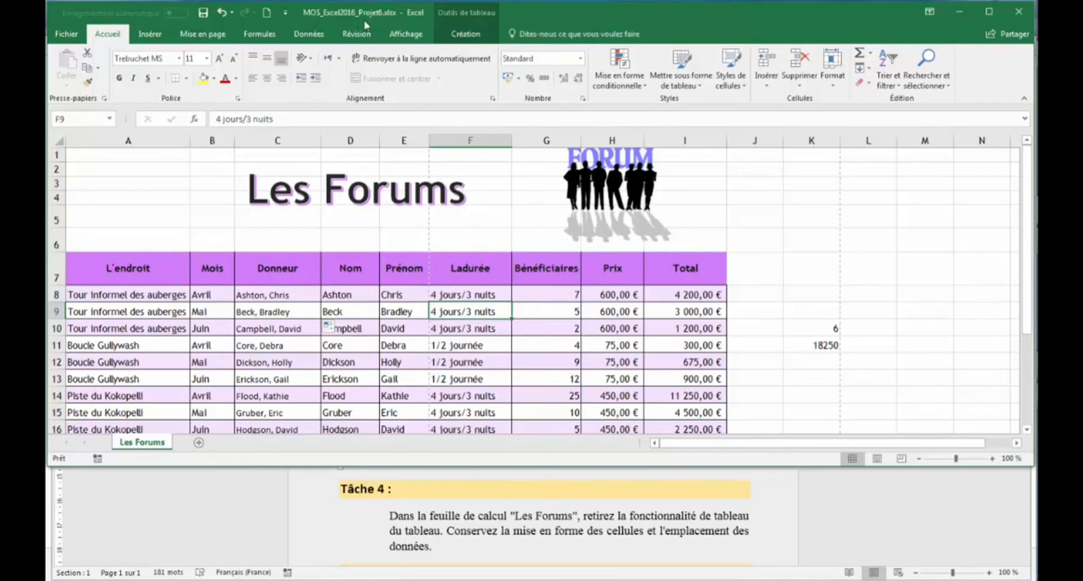
{"action": "left_click", "coordinate": [310, 35]}
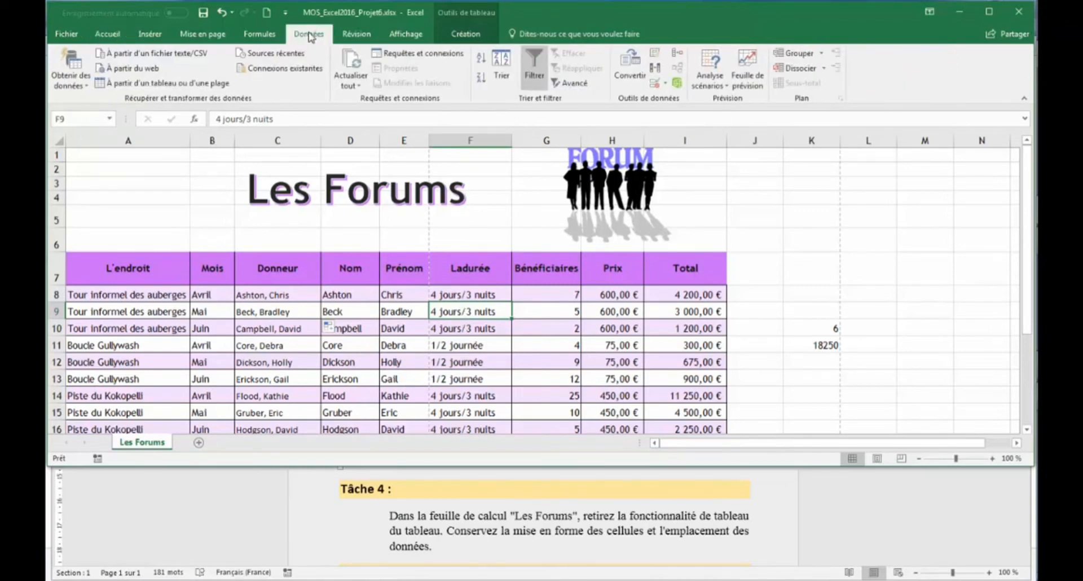
{"action": "left_click", "coordinate": [261, 35]}
{"action": "left_click", "coordinate": [451, 36]}
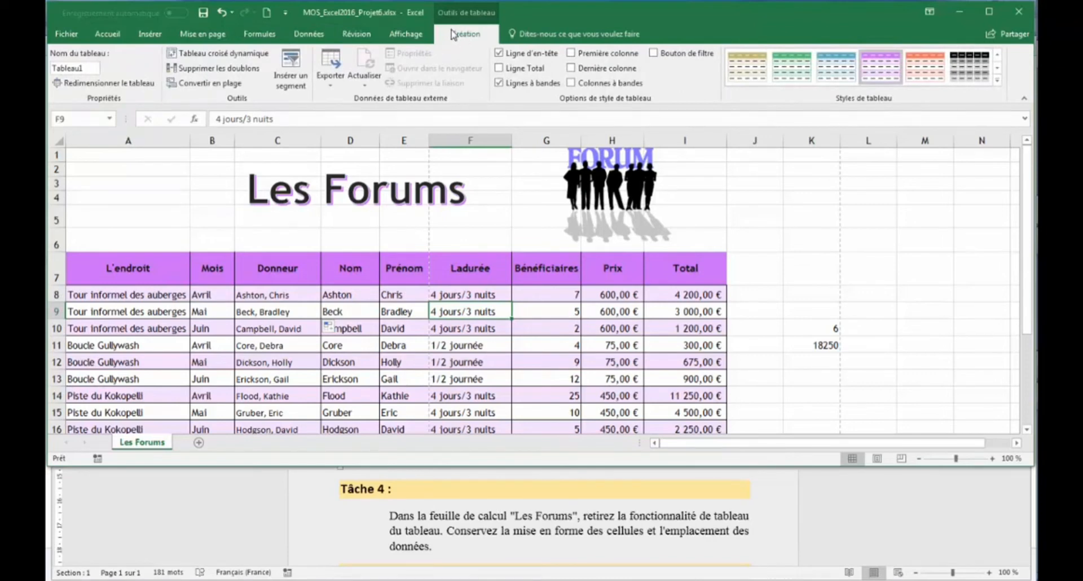
{"action": "left_click", "coordinate": [199, 85]}
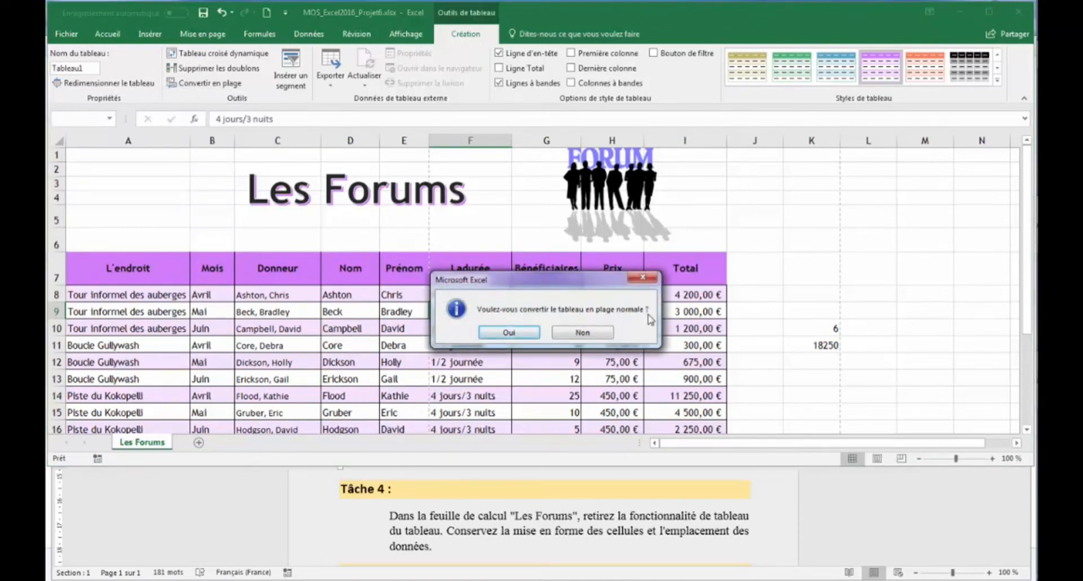
{"action": "left_click", "coordinate": [504, 333]}
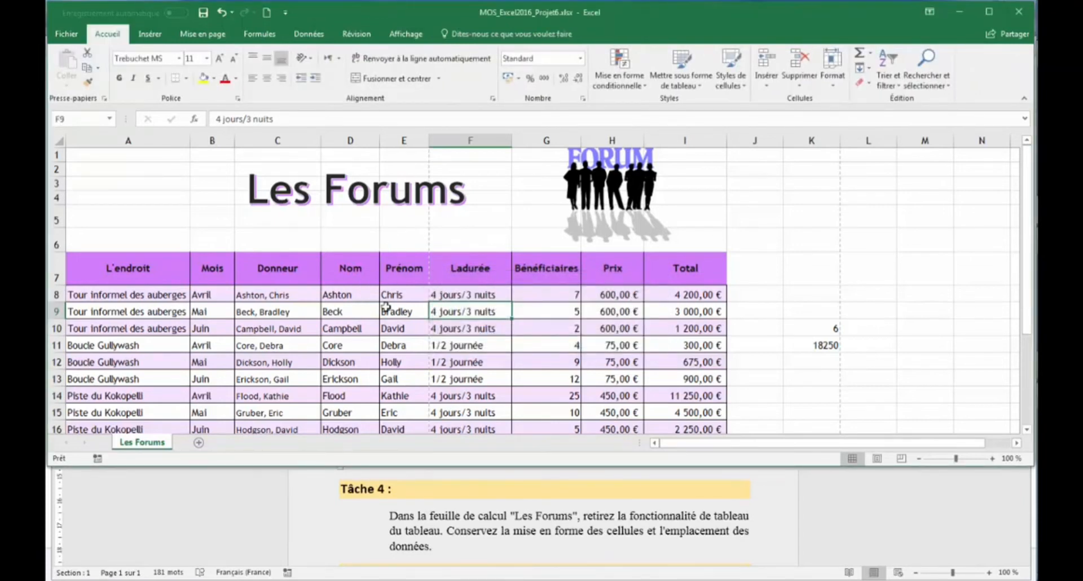
- Switch to the Word document, bring up the Tâche 5 instructions, and return to the Les Forums sheet in Excel
{"action": "left_click", "coordinate": [866, 523]}
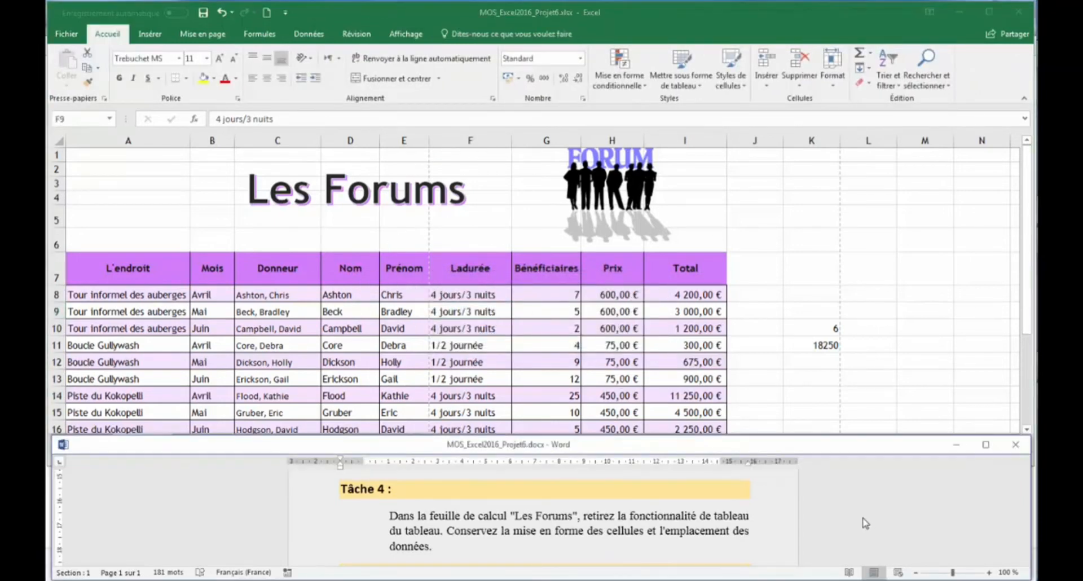
{"action": "key", "text": "Down"}
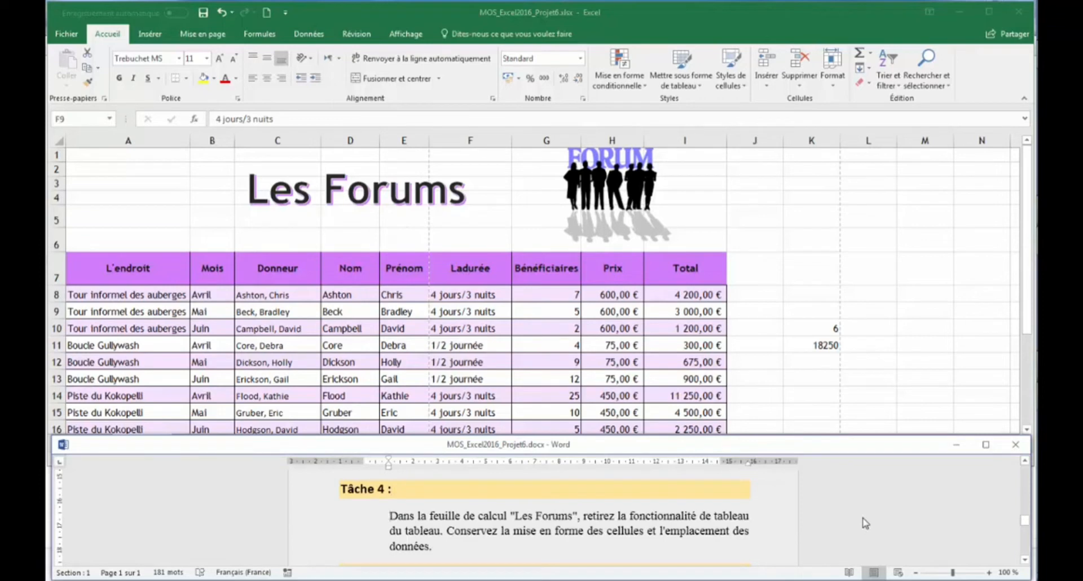
{"action": "key", "text": "Page_Down"}
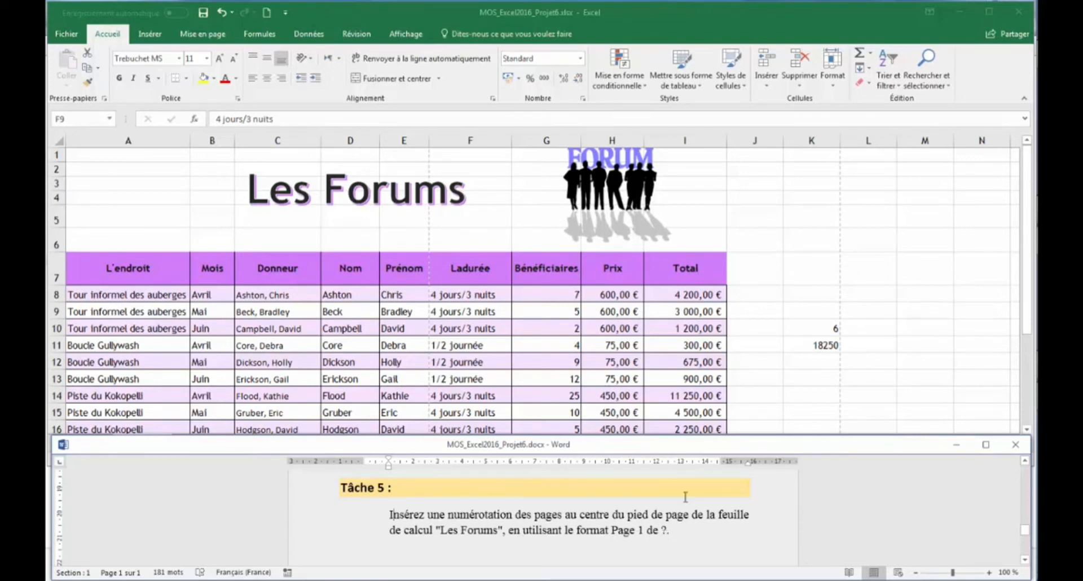
{"action": "left_click", "coordinate": [807, 311]}
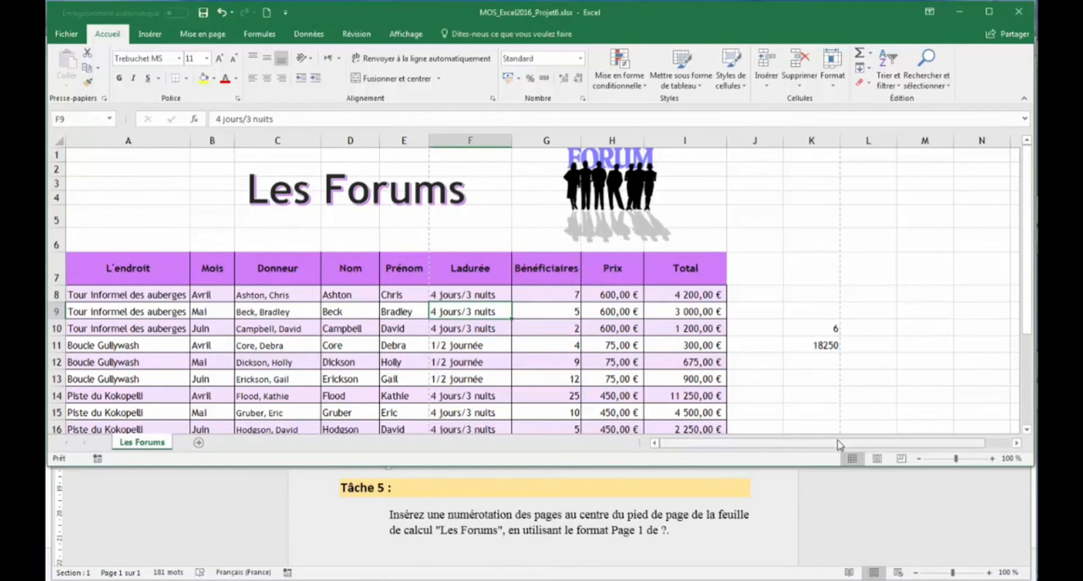
- Display the Les Forums sheet in page layout view and insert the footer "Page 1 de ?" in the centre section
{"action": "left_click", "coordinate": [878, 458]}
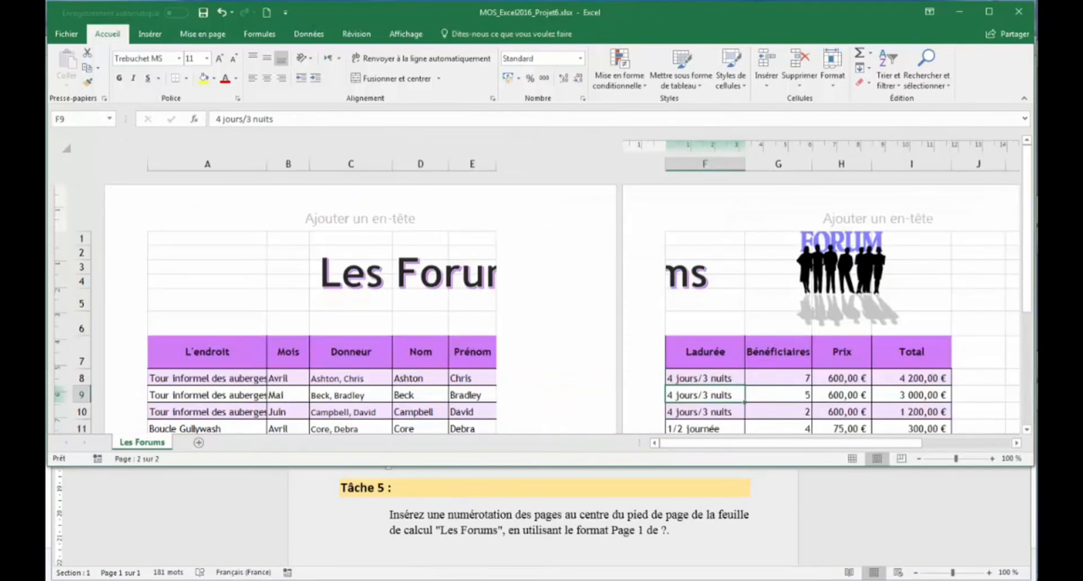
{"action": "left_click_drag", "start_coordinate": [1031, 203], "coordinate": [1031, 358]}
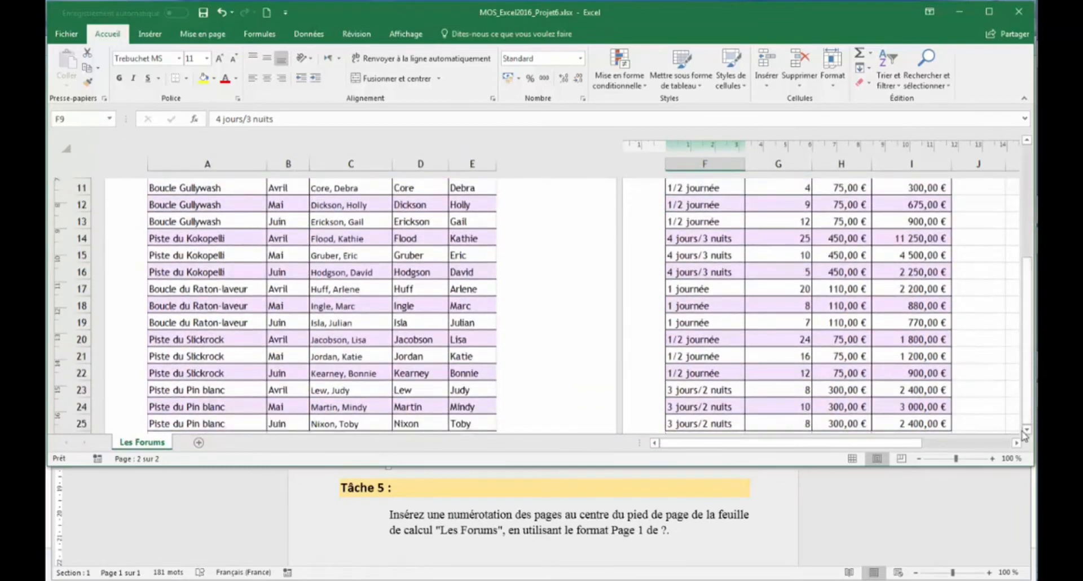
{"action": "left_click", "coordinate": [1027, 431]}
{"action": "left_click", "coordinate": [1027, 430]}
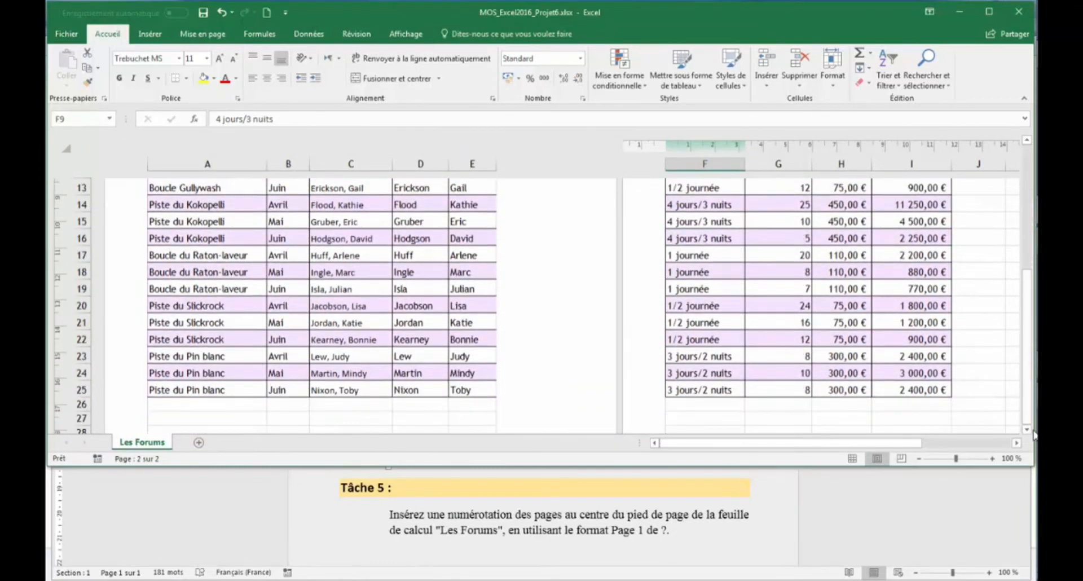
{"action": "left_click", "coordinate": [1027, 431]}
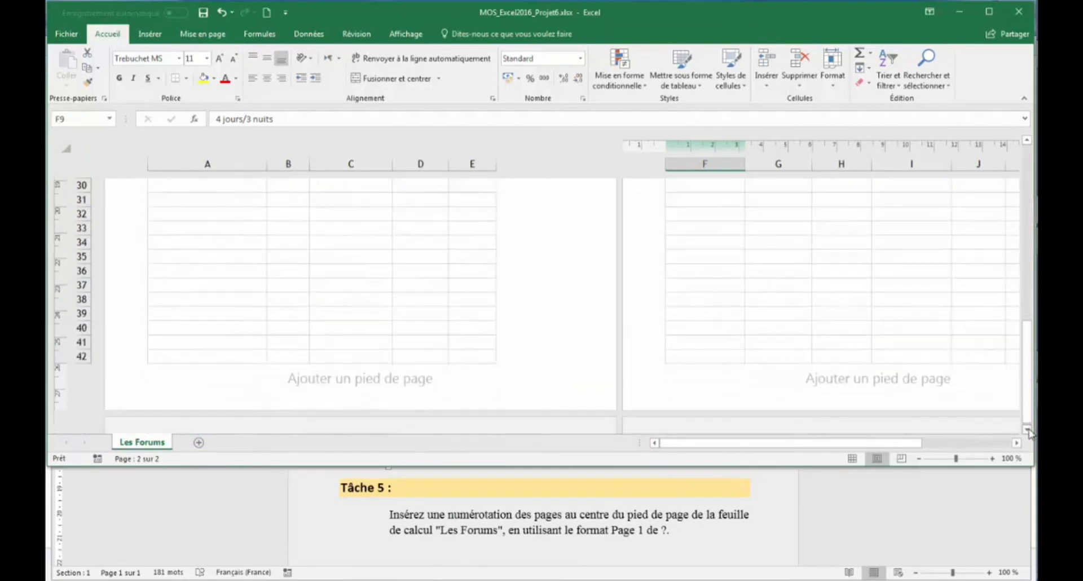
{"action": "left_click", "coordinate": [360, 380]}
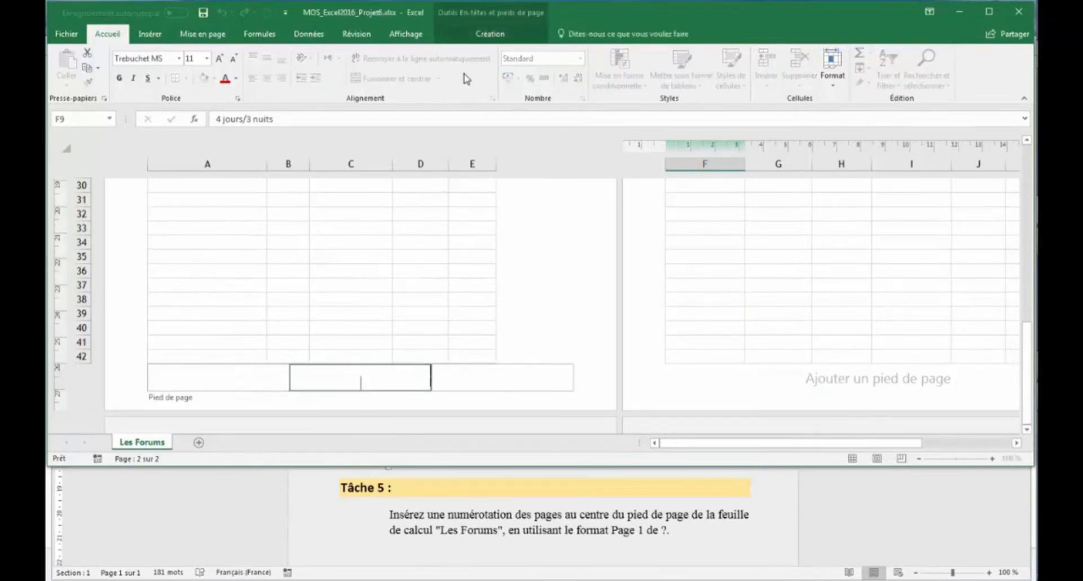
{"action": "left_click", "coordinate": [490, 34]}
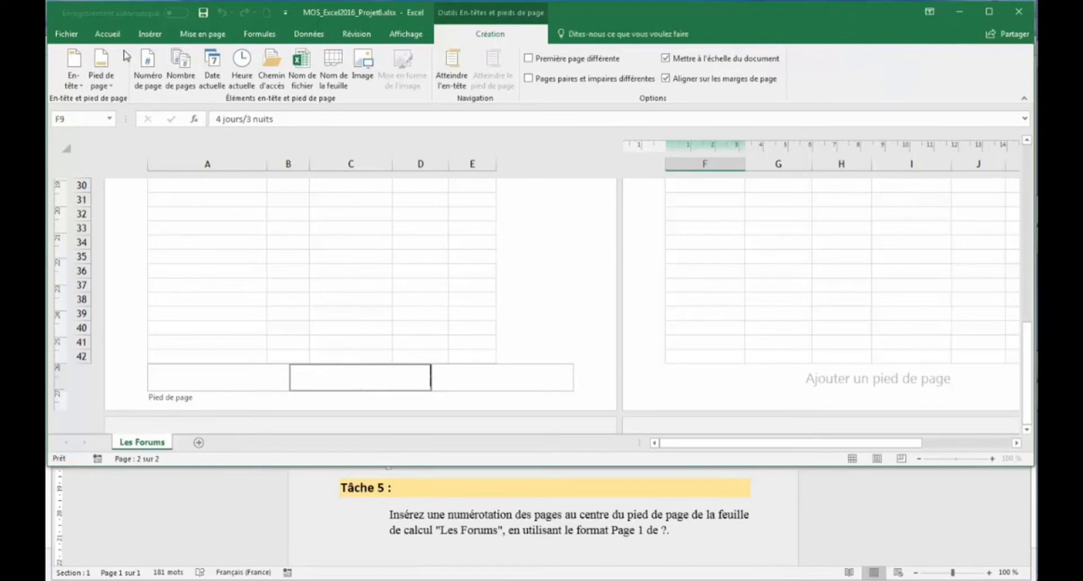
{"action": "left_click", "coordinate": [110, 84]}
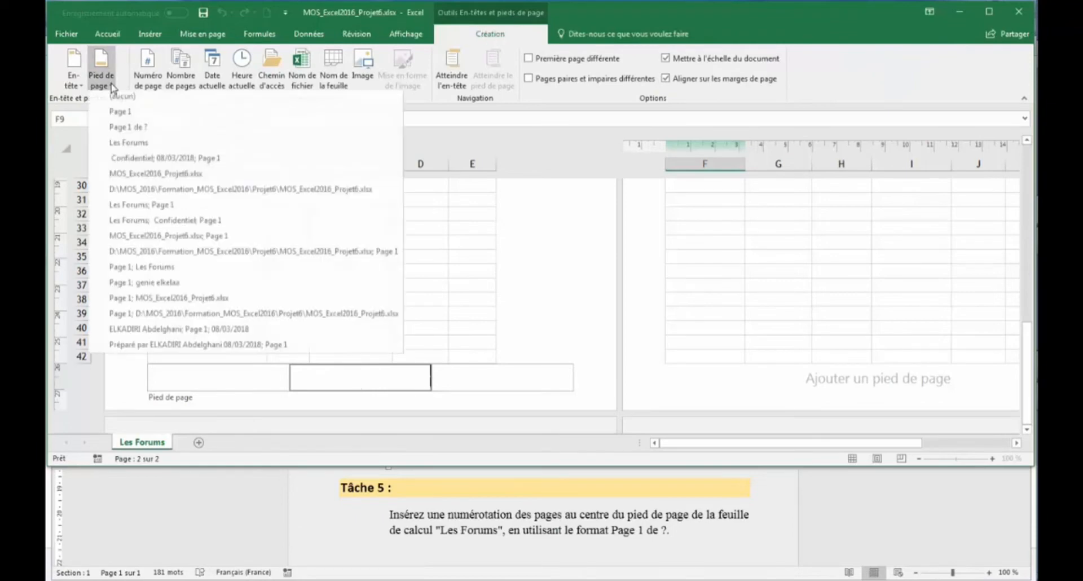
{"action": "left_click", "coordinate": [137, 135]}
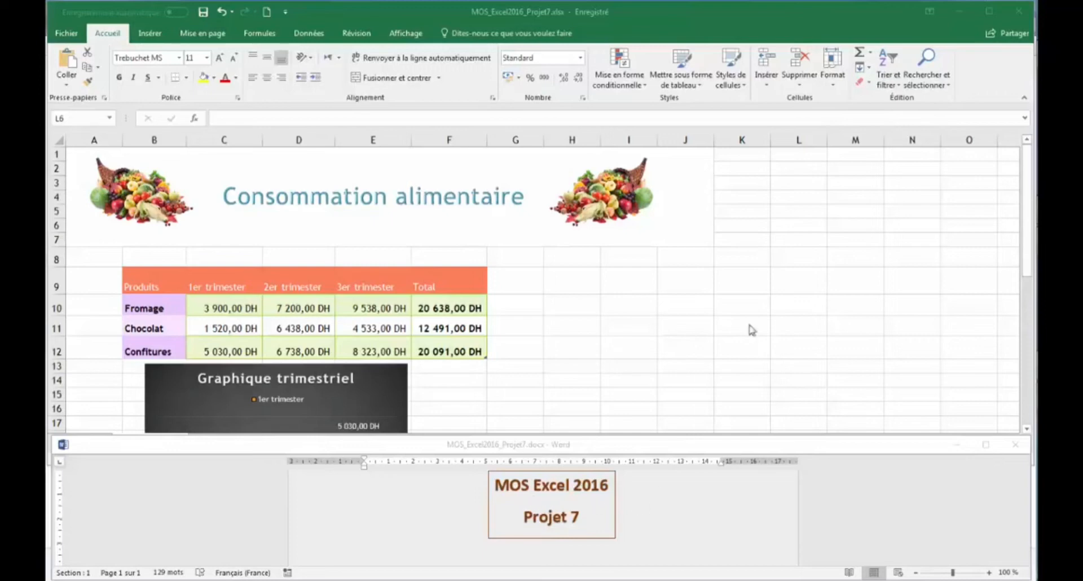
- Bring up Tâche 1 in the Projet 7 Word document and show the existing column charts on Excel's Consommation sheet
{"action": "left_click", "coordinate": [789, 540]}
{"action": "scroll", "coordinate": [789, 540], "scroll_direction": "down", "scroll_amount": 4}
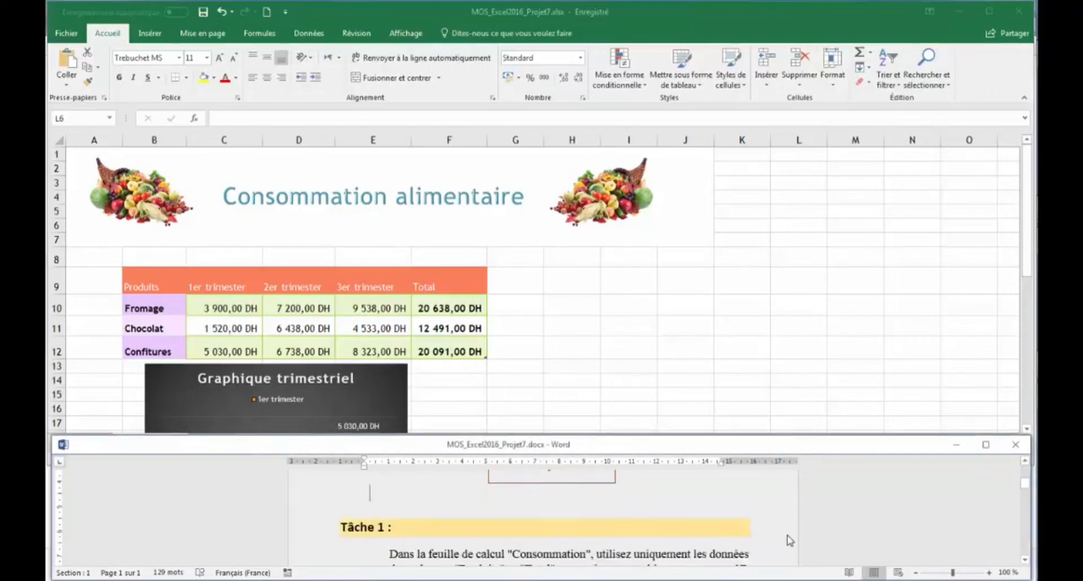
{"action": "left_click", "coordinate": [1025, 560]}
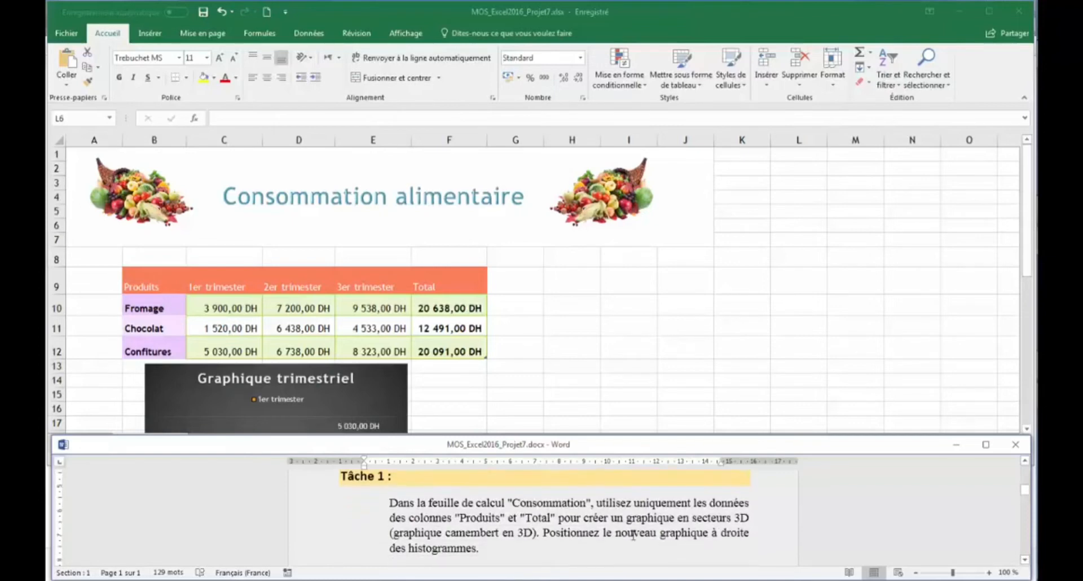
{"action": "left_click", "coordinate": [590, 324]}
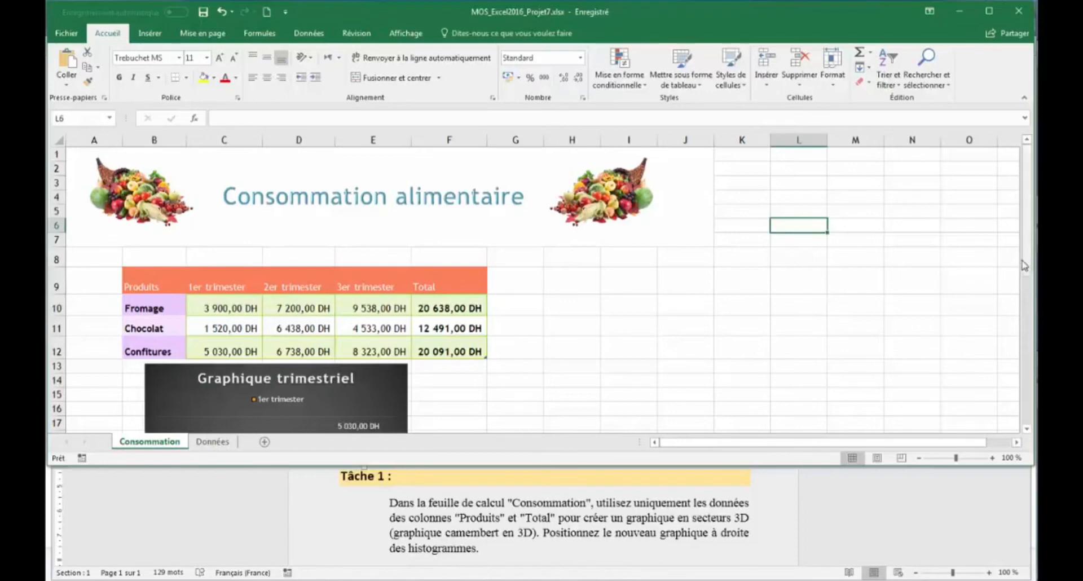
{"action": "left_click_drag", "start_coordinate": [1027, 249], "coordinate": [1027, 338]}
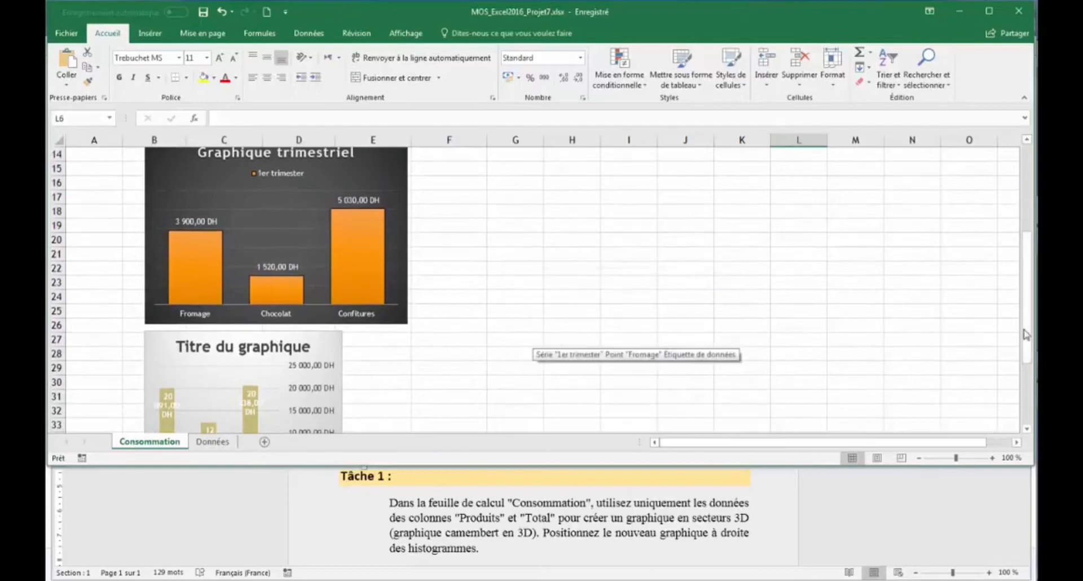
- Insert a 3D pie chart from the Produits and Total columns (B9:B12 and F9:F12) and position it to the right of the column charts
{"action": "left_click_drag", "start_coordinate": [1026, 334], "coordinate": [1035, 227]}
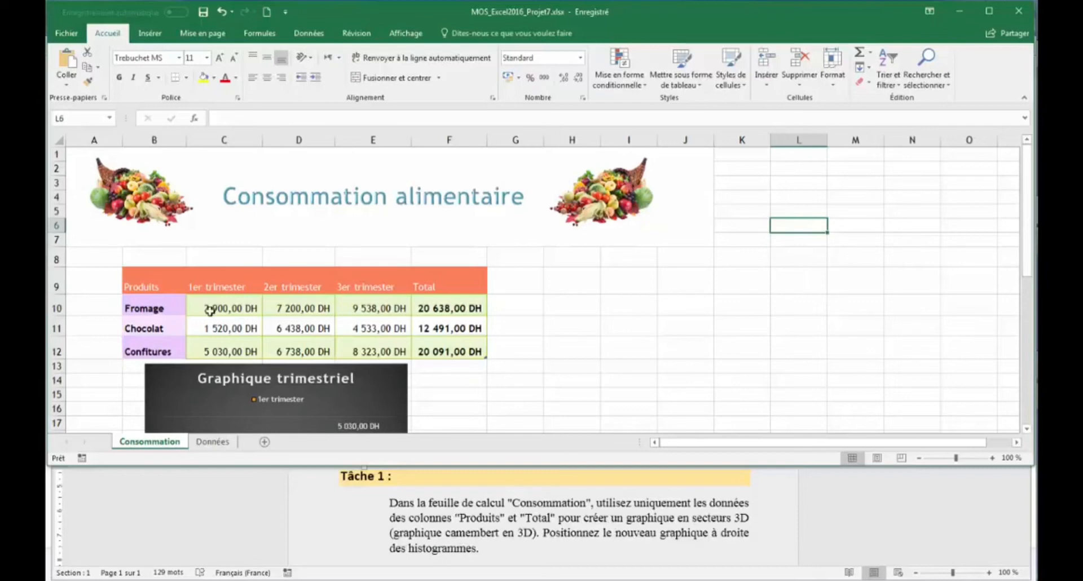
{"action": "left_click_drag", "start_coordinate": [165, 275], "coordinate": [154, 341]}
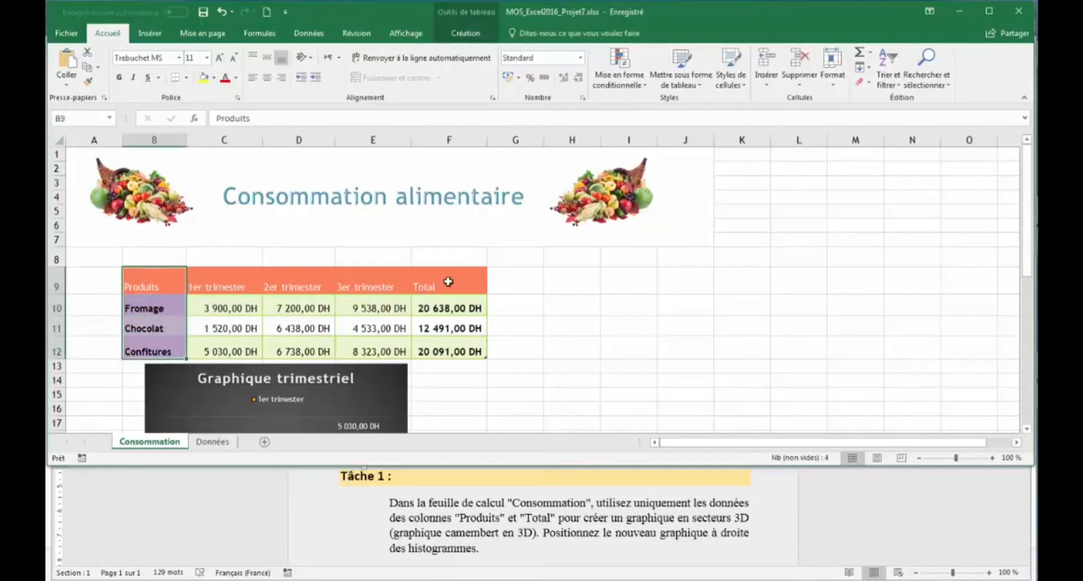
{"action": "left_click_drag", "start_coordinate": [449, 280], "coordinate": [445, 348]}
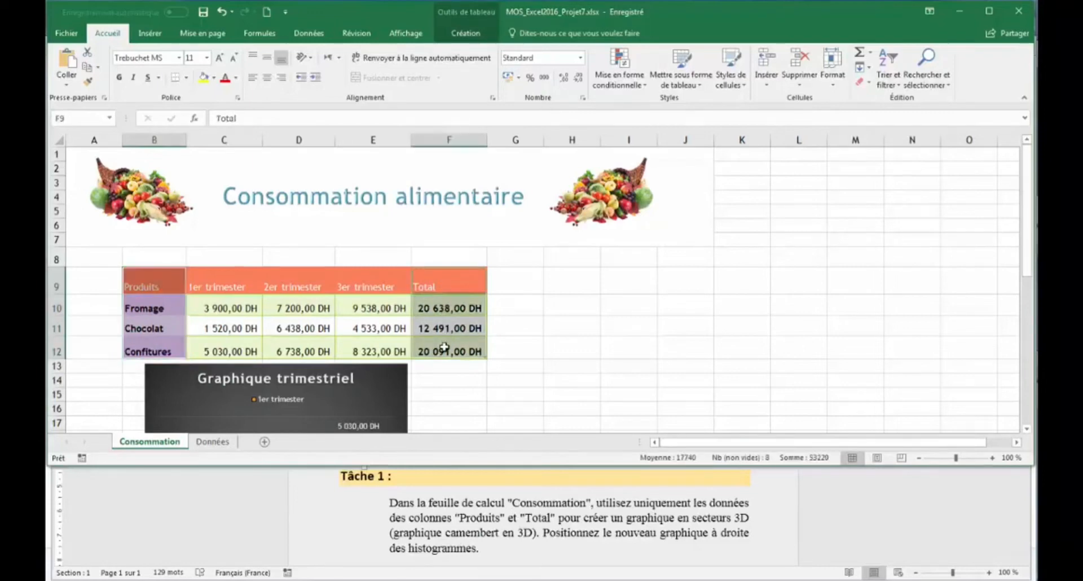
{"action": "left_click", "coordinate": [146, 35]}
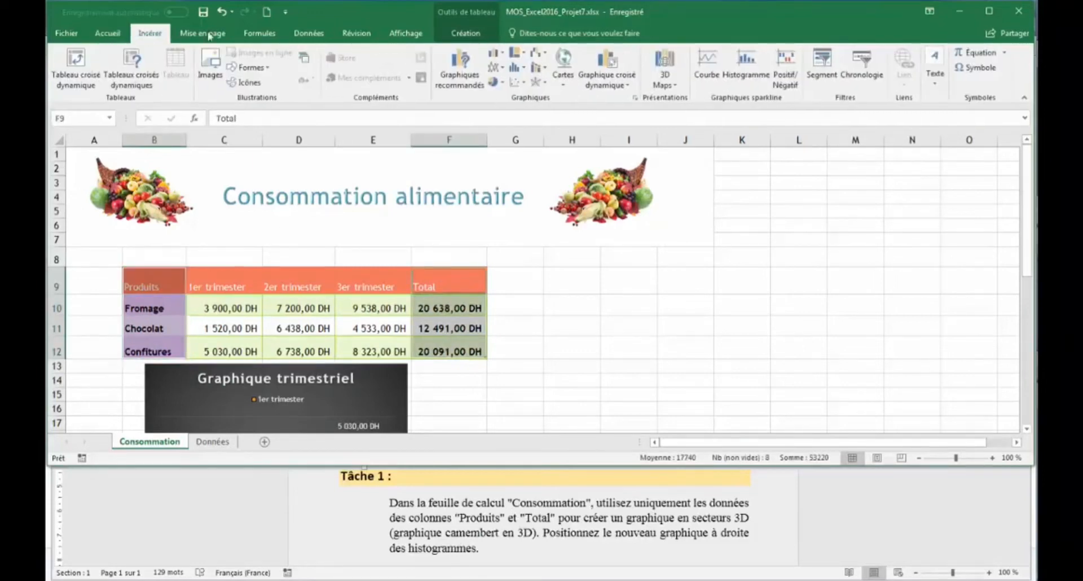
{"action": "left_click", "coordinate": [496, 82]}
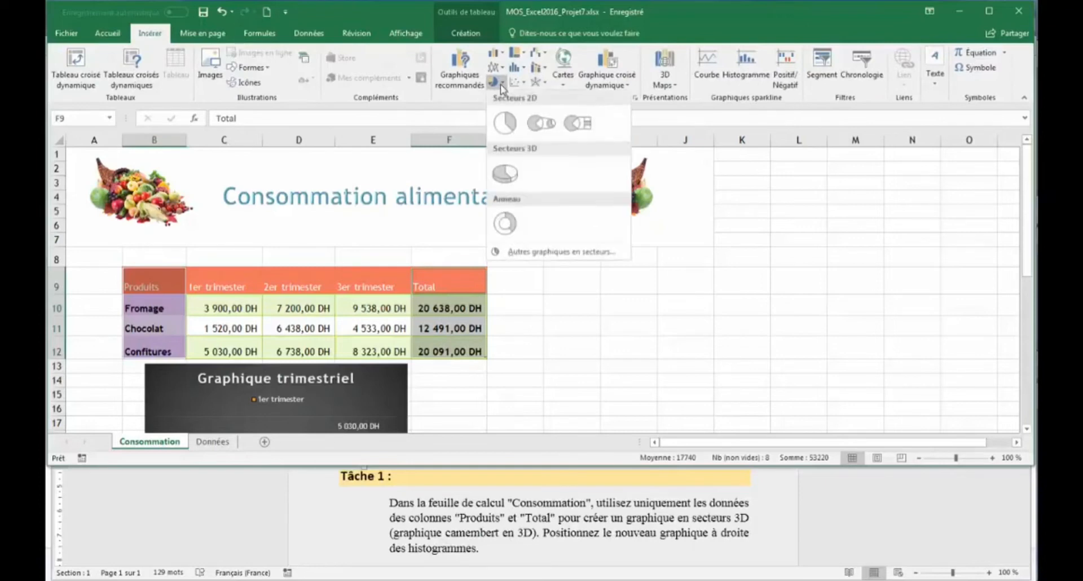
{"action": "left_click", "coordinate": [507, 177]}
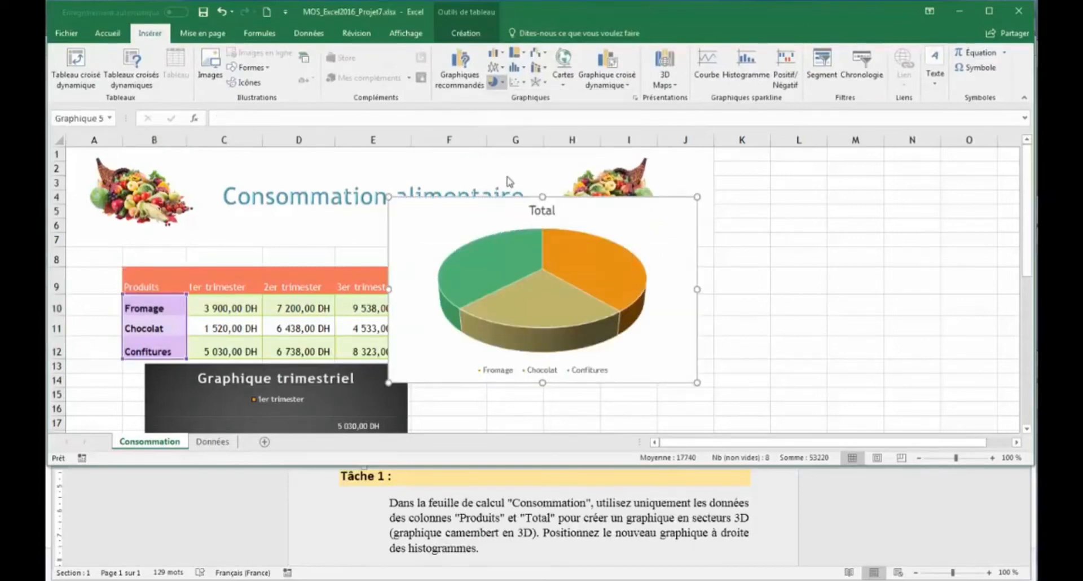
{"action": "left_click_drag", "start_coordinate": [1028, 221], "coordinate": [1028, 299]}
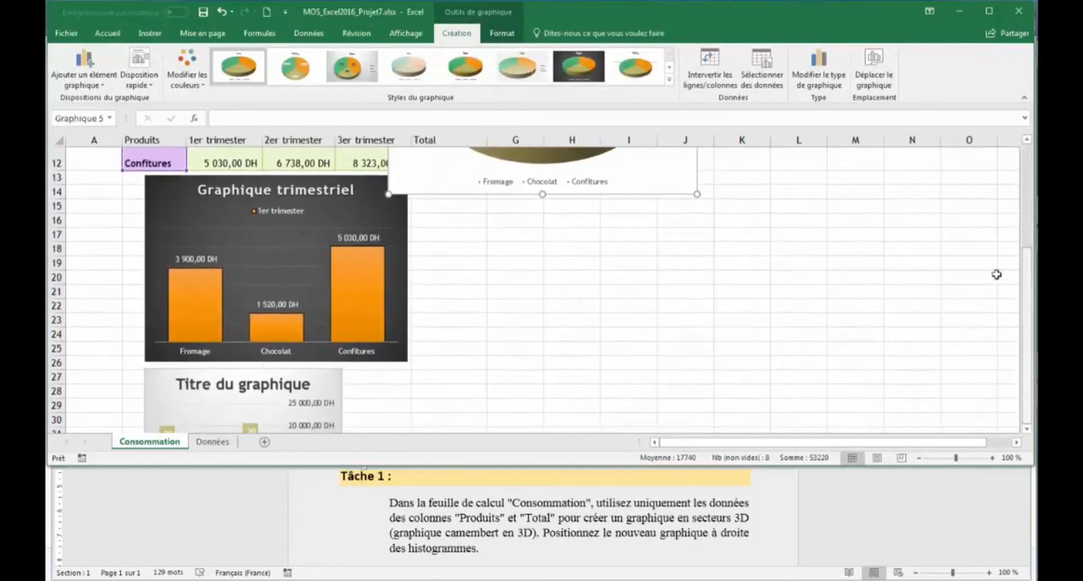
{"action": "left_click_drag", "start_coordinate": [675, 193], "coordinate": [752, 410]}
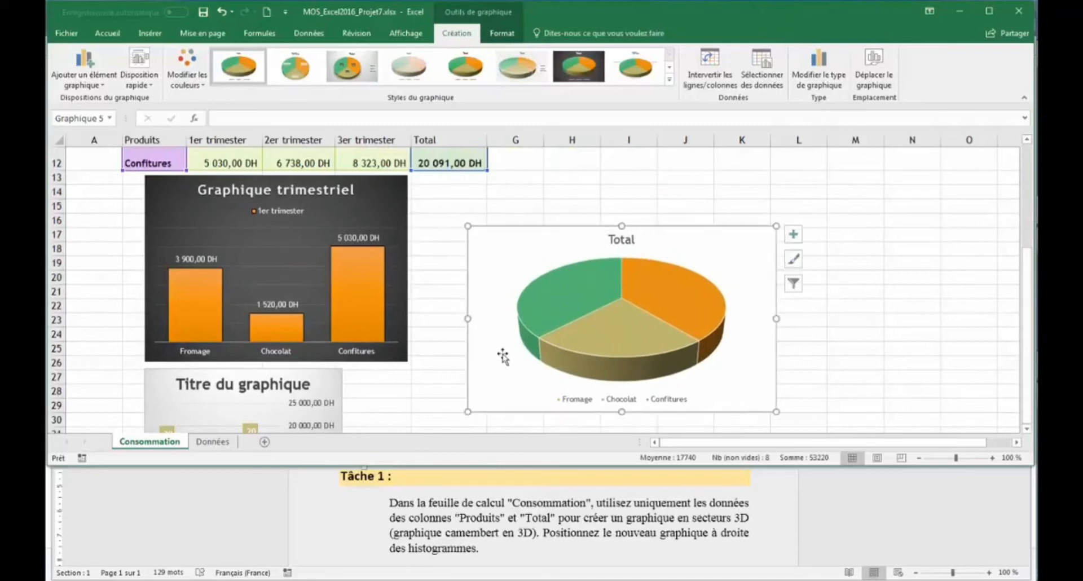
- Switch to the Projet 7 Word document and bring up the Tâche 2 instructions
{"action": "left_click", "coordinate": [991, 540]}
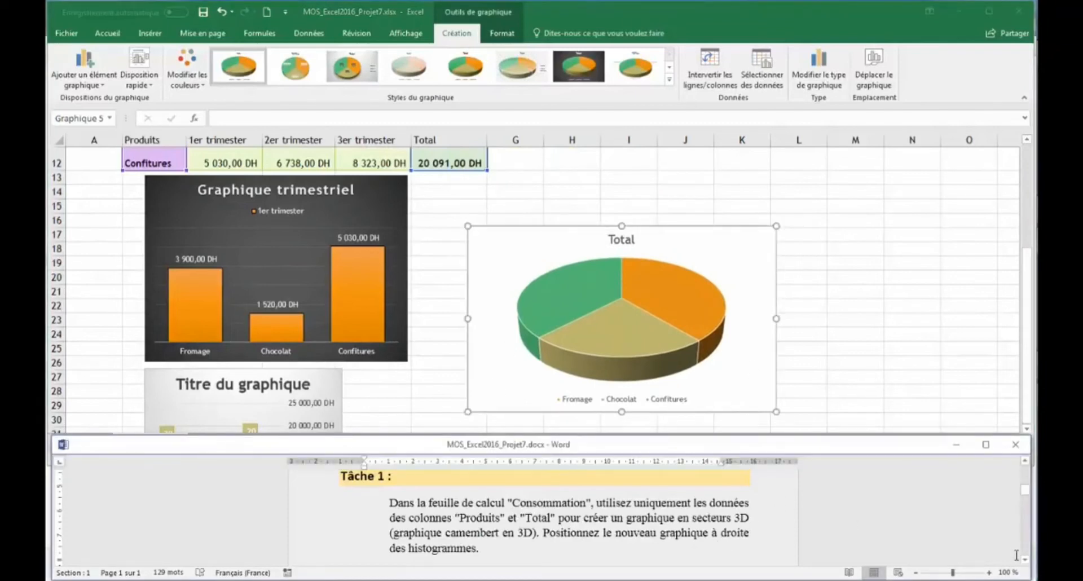
{"action": "scroll", "coordinate": [1026, 567], "scroll_direction": "down", "scroll_amount": 3}
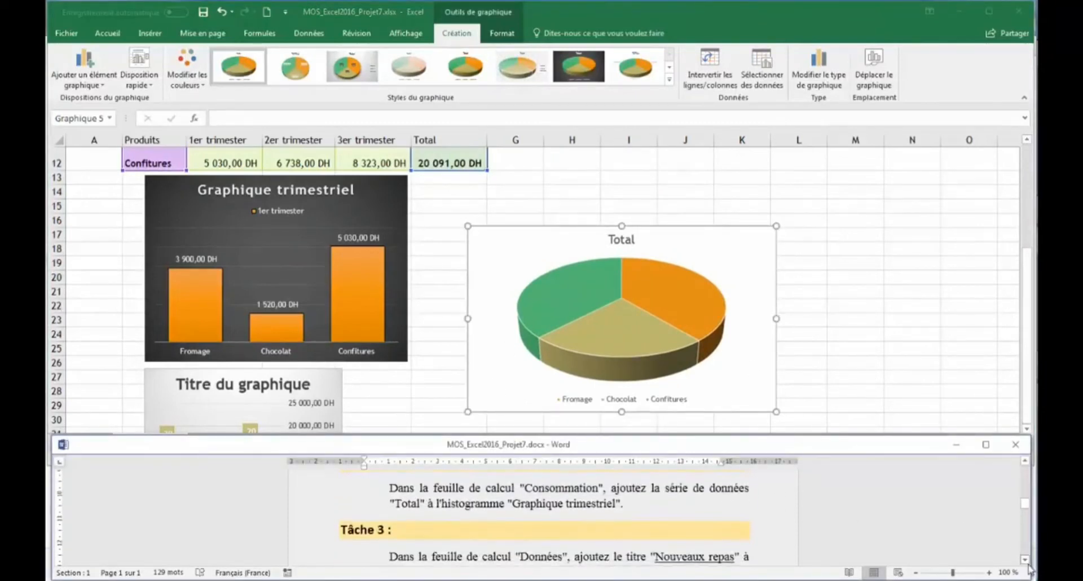
{"action": "left_click", "coordinate": [1025, 464]}
{"action": "left_click", "coordinate": [1026, 464]}
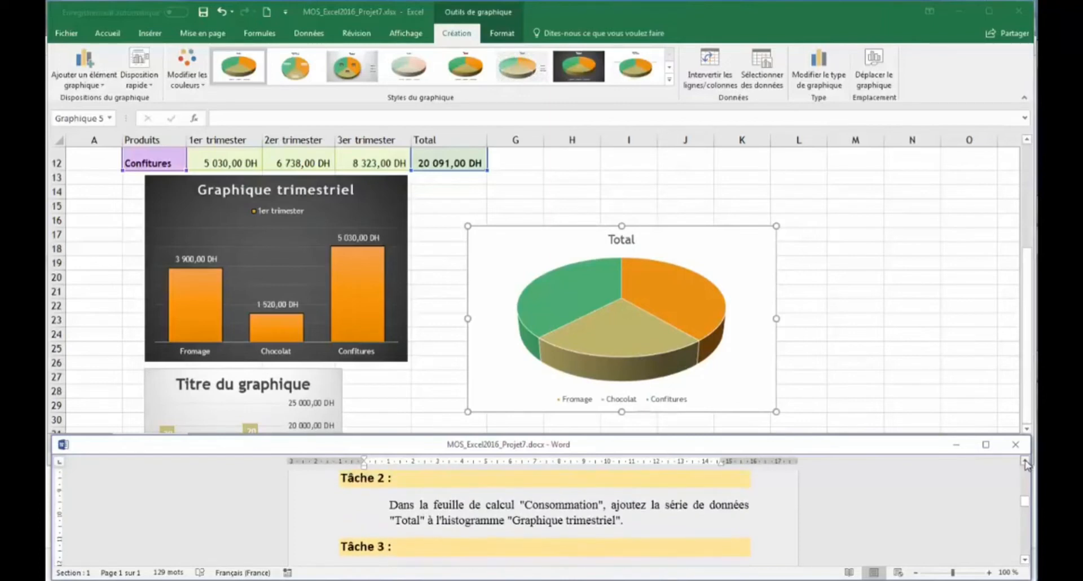
{"action": "left_click", "coordinate": [1026, 464]}
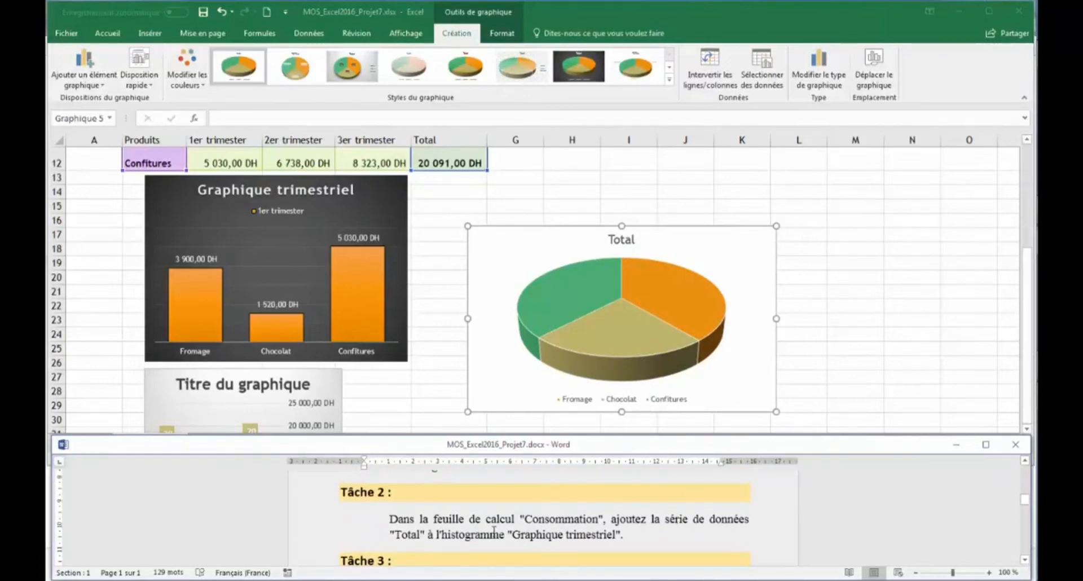
- Add a data series to the "Graphique trimestriel" chart, with its name from F9 (Total) and its values from F10:F12
{"action": "left_click", "coordinate": [393, 382]}
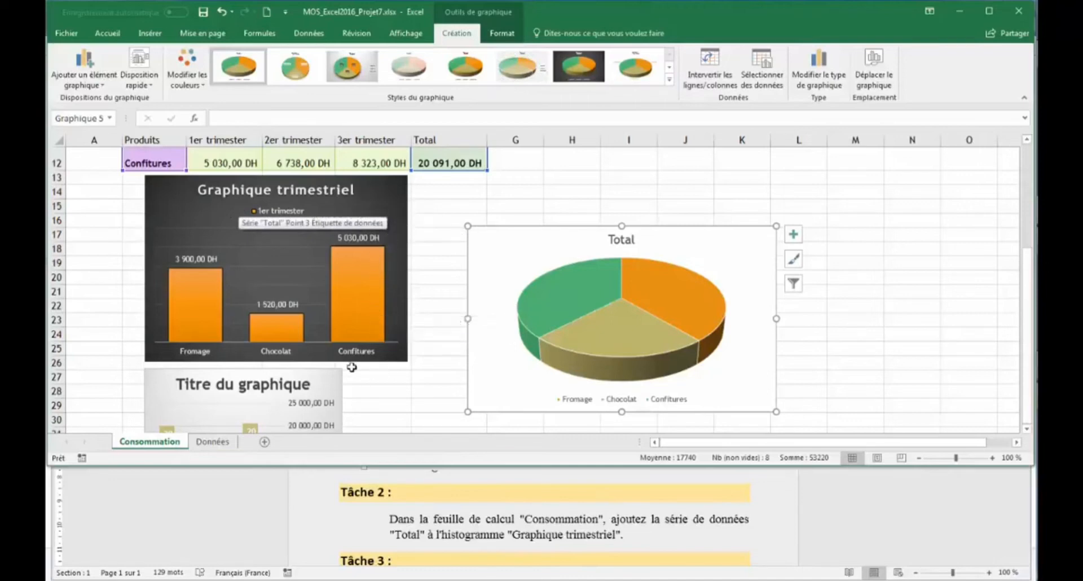
{"action": "left_click", "coordinate": [387, 178]}
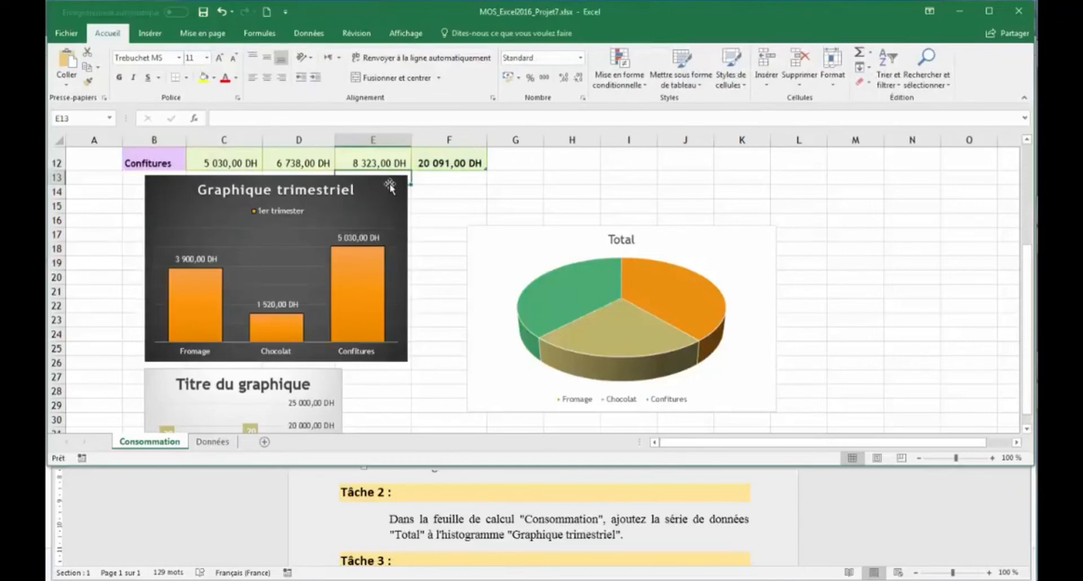
{"action": "left_click", "coordinate": [388, 178]}
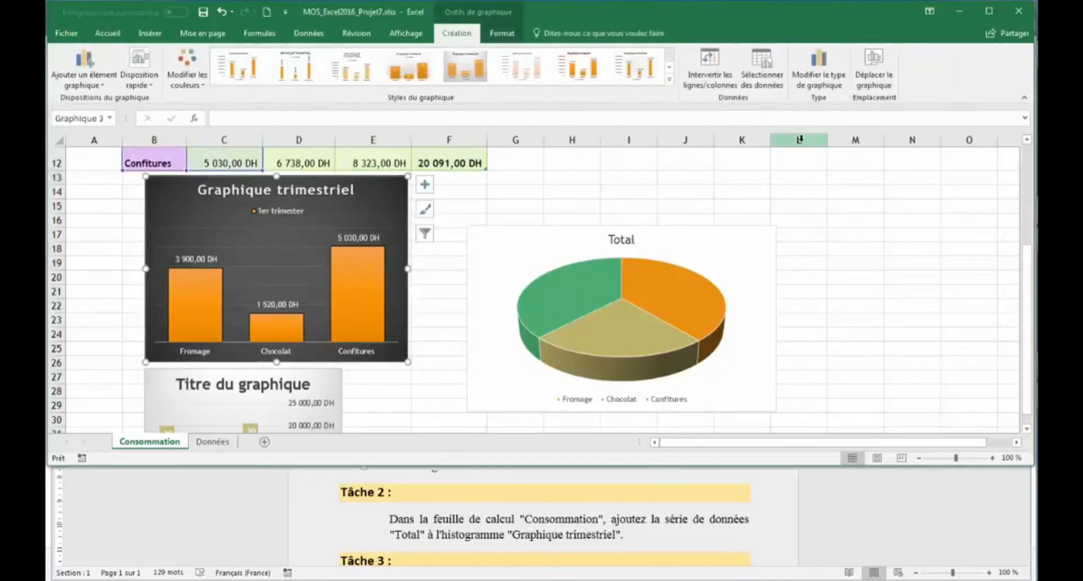
{"action": "left_click", "coordinate": [772, 68]}
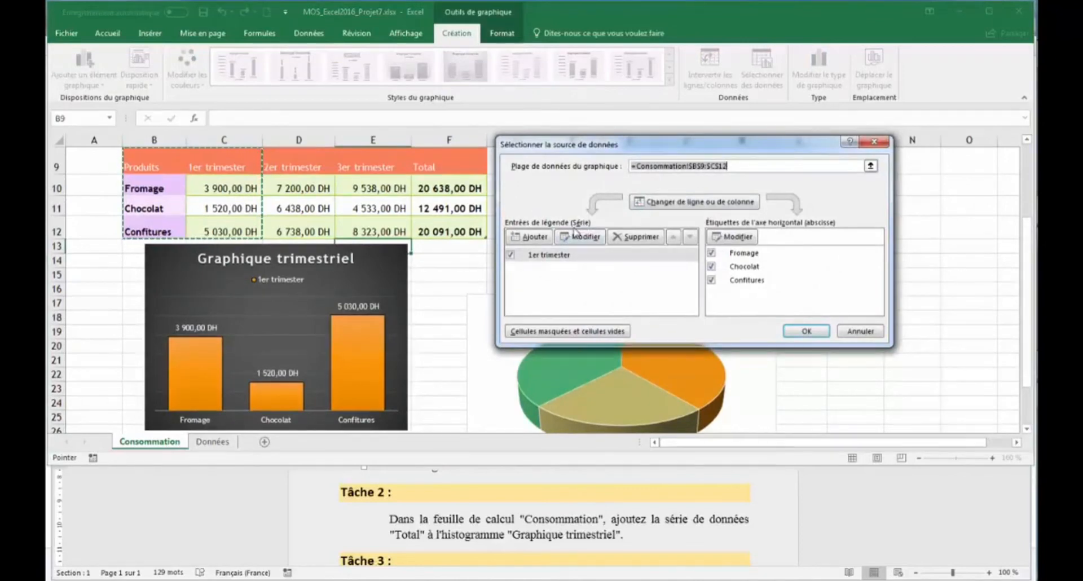
{"action": "left_click", "coordinate": [531, 237]}
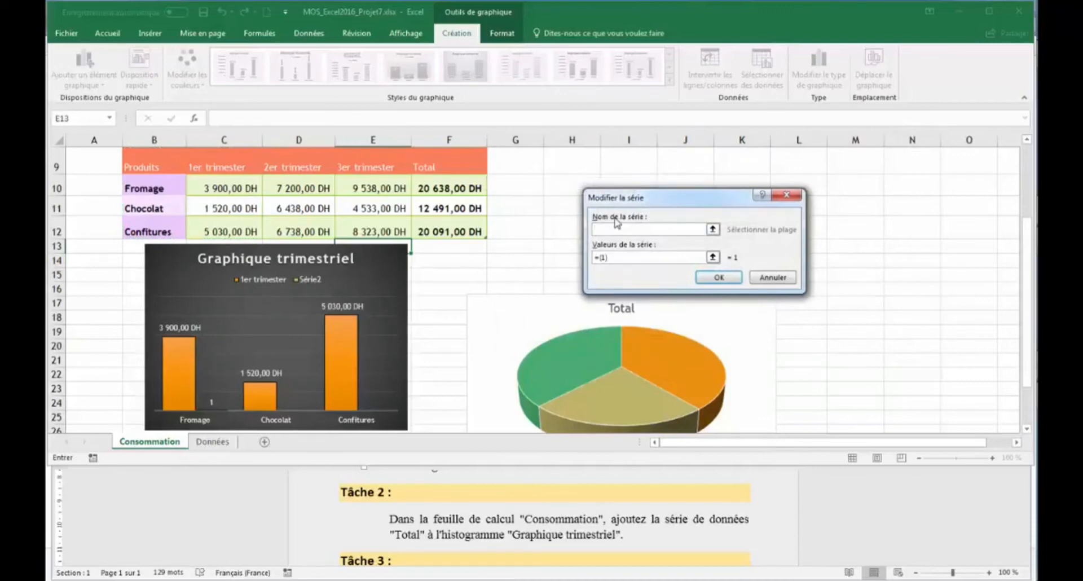
{"action": "left_click", "coordinate": [448, 163]}
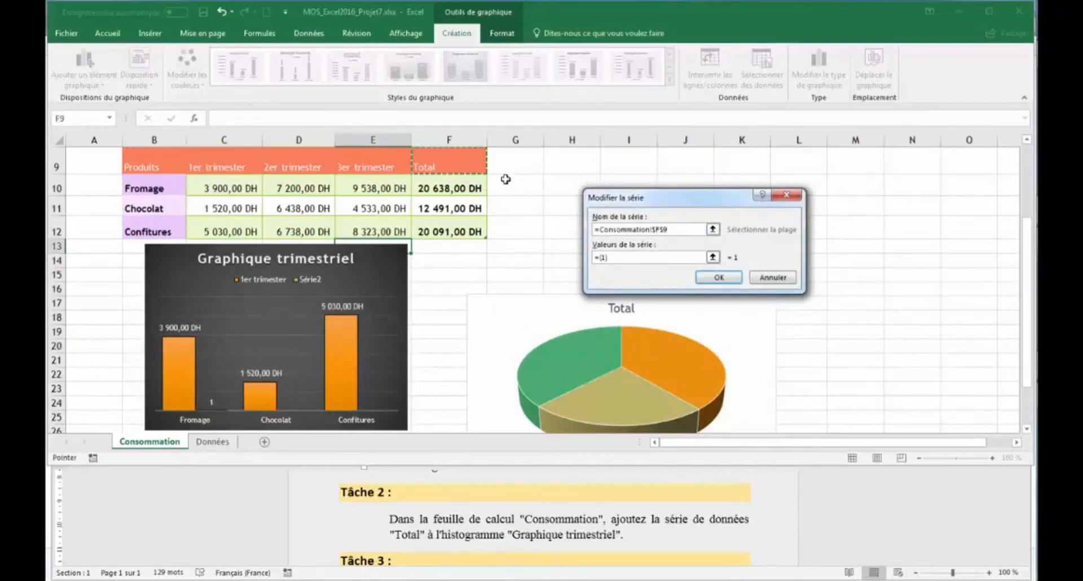
{"action": "left_click", "coordinate": [713, 257]}
{"action": "left_click_drag", "start_coordinate": [450, 186], "coordinate": [450, 226]}
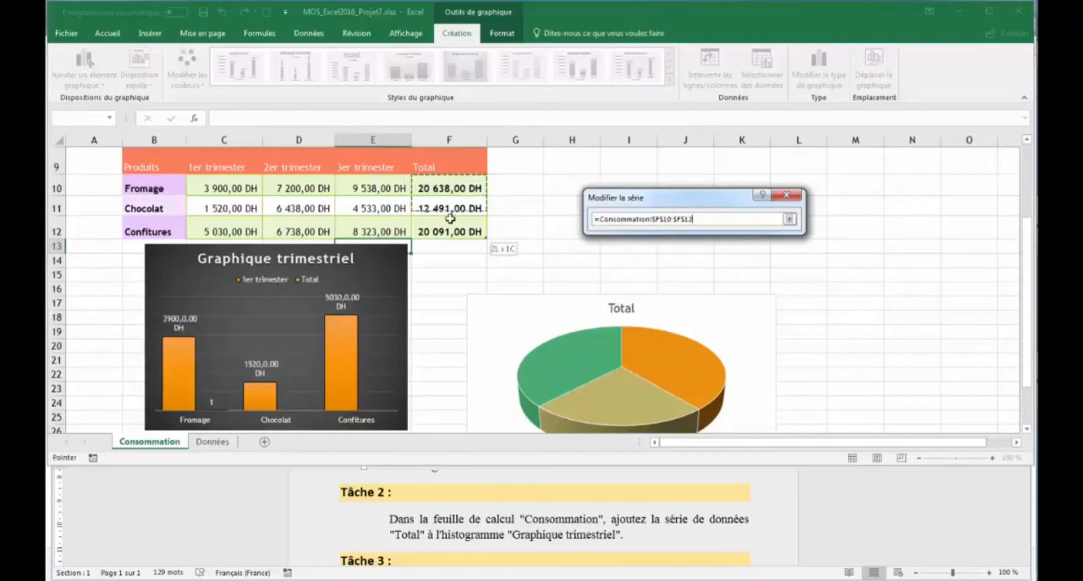
{"action": "left_click", "coordinate": [790, 219]}
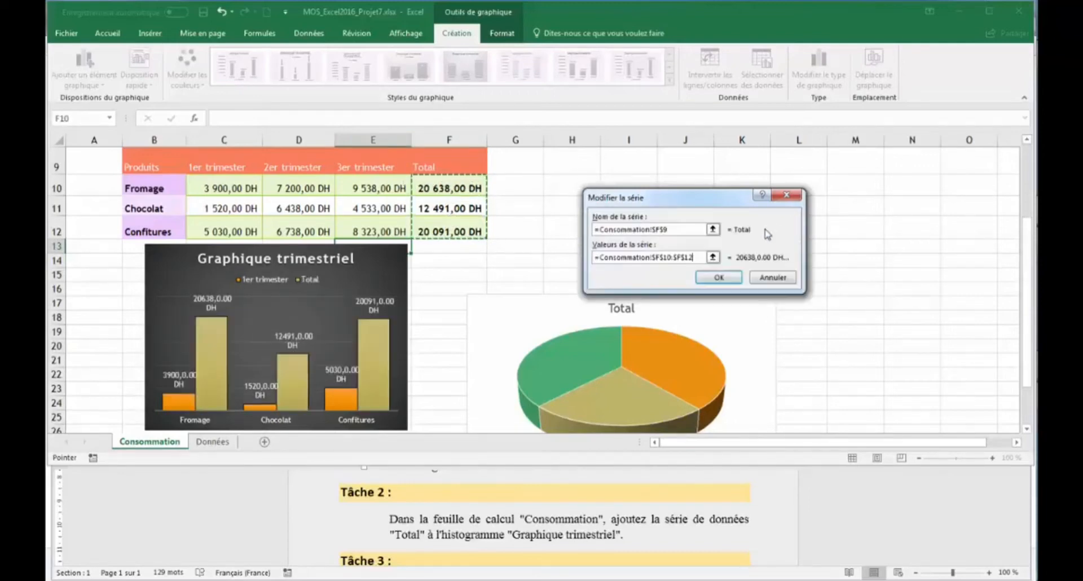
{"action": "left_click", "coordinate": [719, 282]}
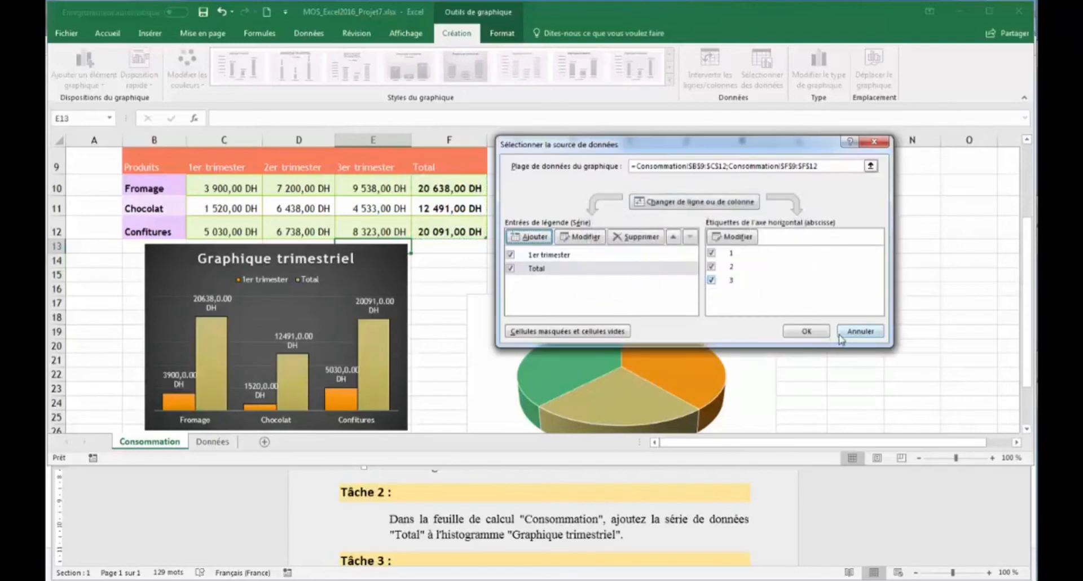
{"action": "left_click", "coordinate": [806, 331]}
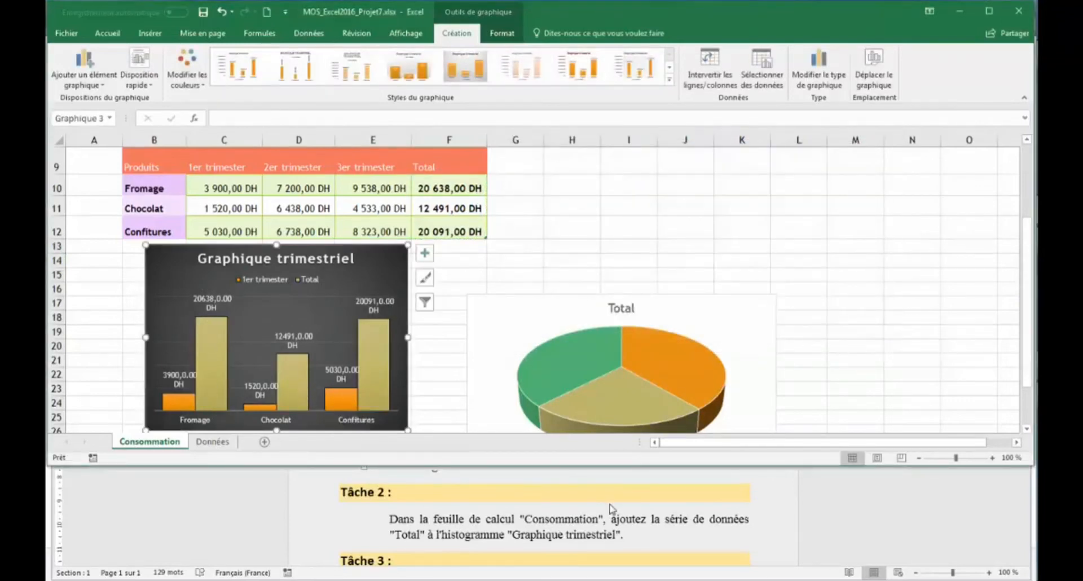
- Bring up the Tâche 3 instructions in Word, then show the column chart on Excel's Données sheet
{"action": "left_click", "coordinate": [740, 543]}
{"action": "scroll", "coordinate": [783, 559], "scroll_direction": "down", "scroll_amount": 3}
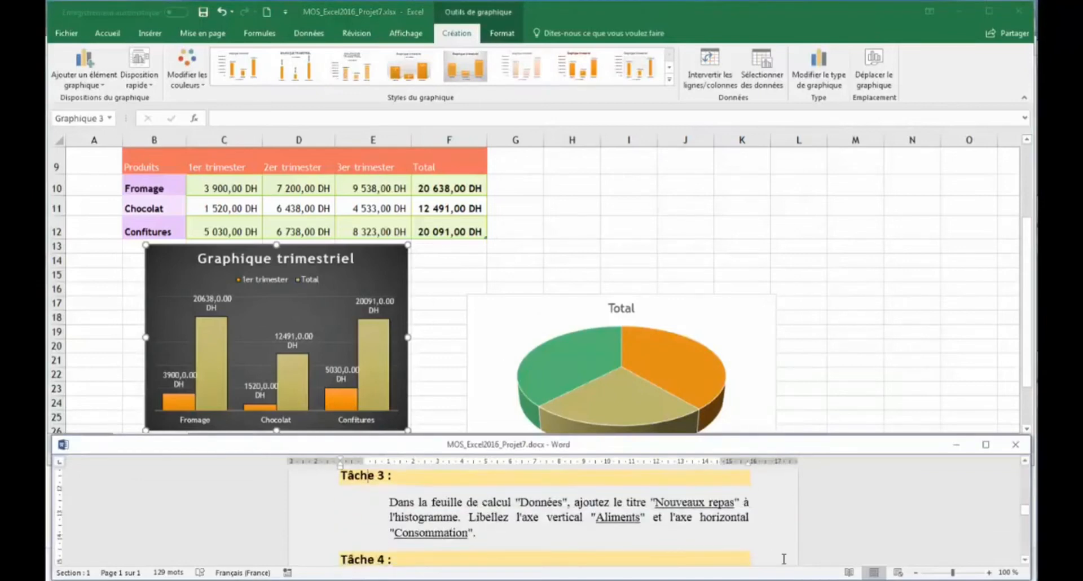
{"action": "left_click", "coordinate": [619, 227]}
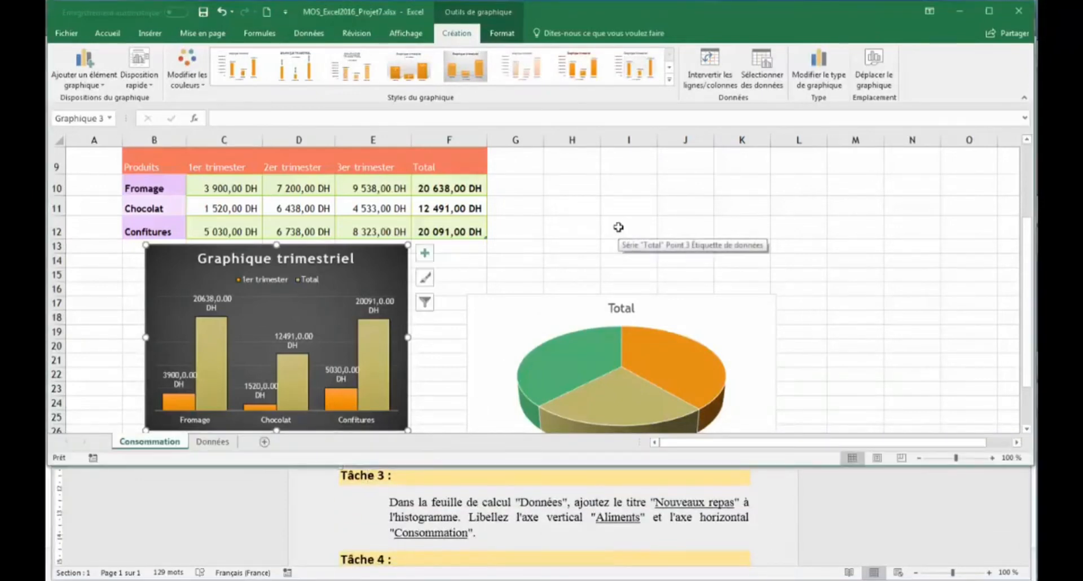
{"action": "left_click", "coordinate": [213, 442]}
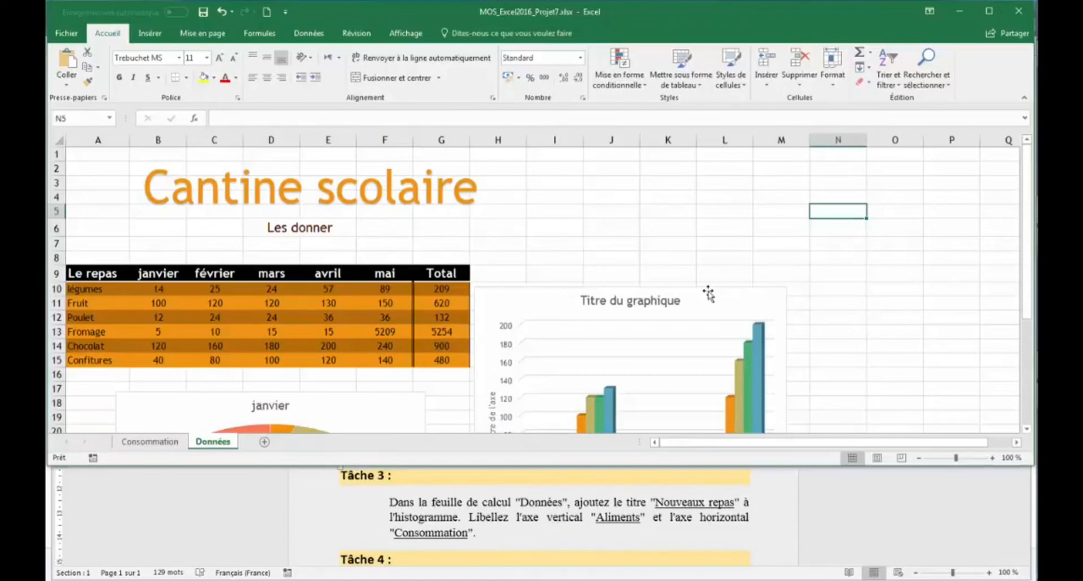
{"action": "left_click_drag", "start_coordinate": [1034, 237], "coordinate": [1026, 311]}
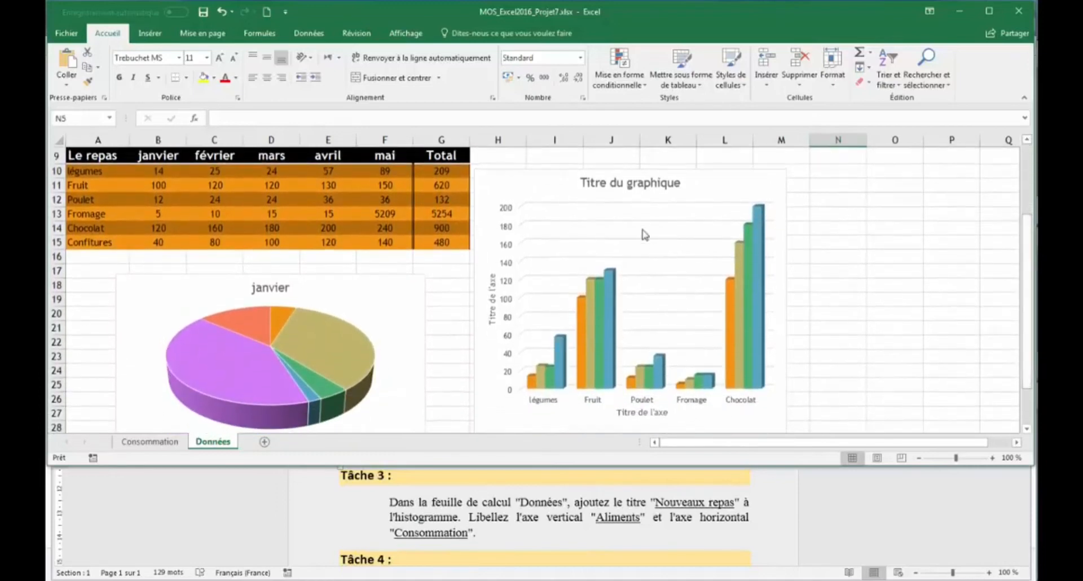
- Copy "Nouveaux repas" from the Word instructions and paste it as text only over the title of the Données column chart
{"action": "left_click", "coordinate": [657, 501]}
{"action": "left_click_drag", "start_coordinate": [699, 501], "coordinate": [737, 502]}
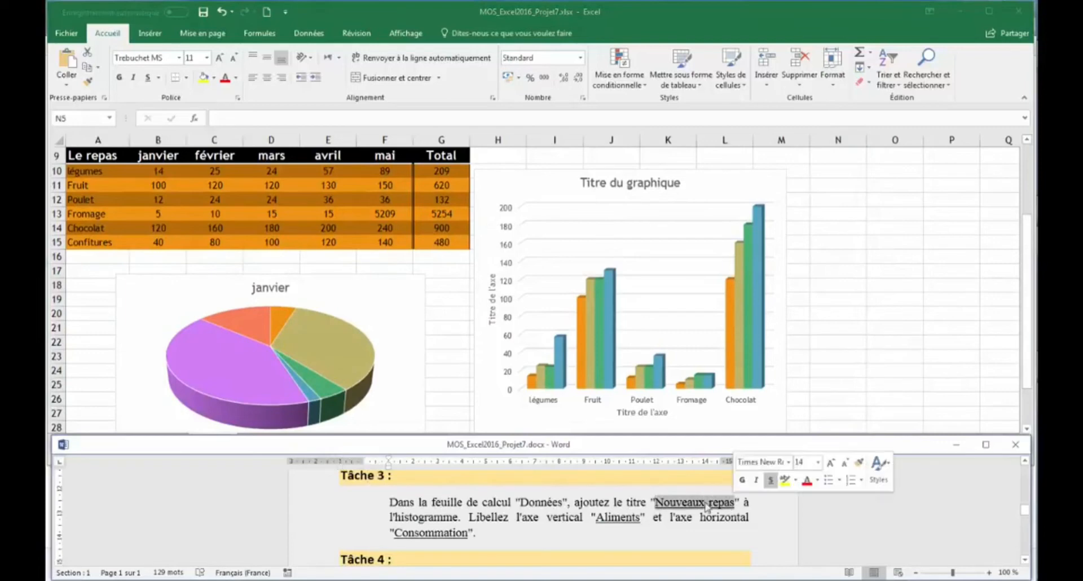
{"action": "right_click", "coordinate": [699, 503]}
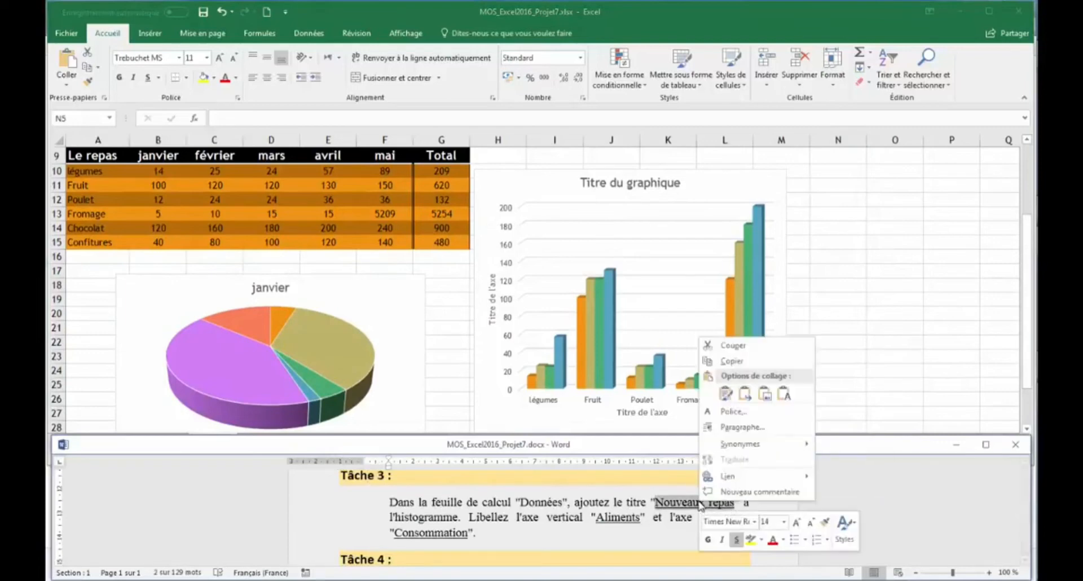
{"action": "left_click", "coordinate": [728, 362]}
{"action": "left_click", "coordinate": [600, 175]}
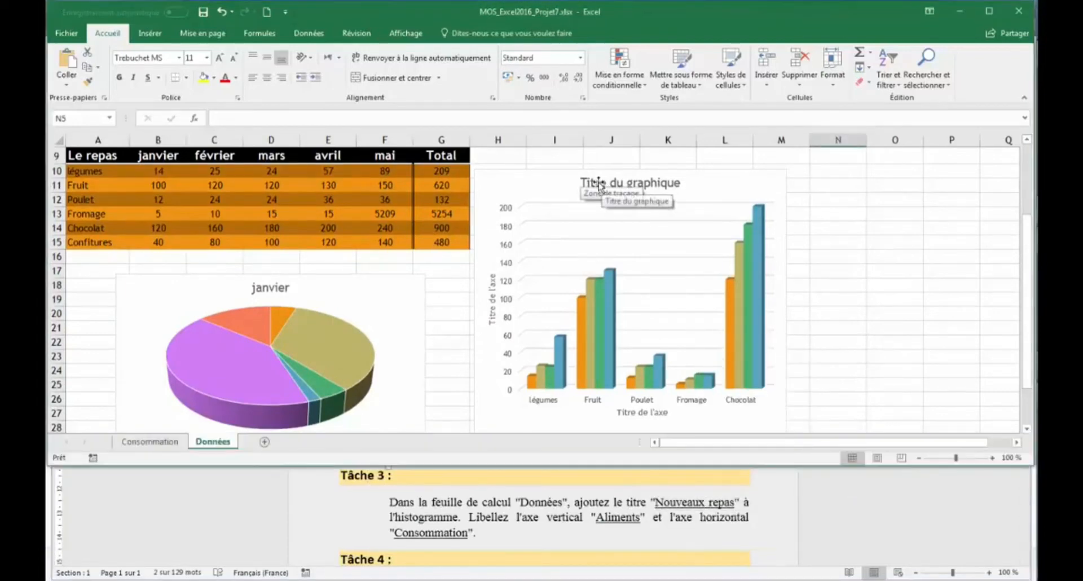
{"action": "left_click", "coordinate": [599, 181]}
{"action": "triple_click", "coordinate": [599, 182]}
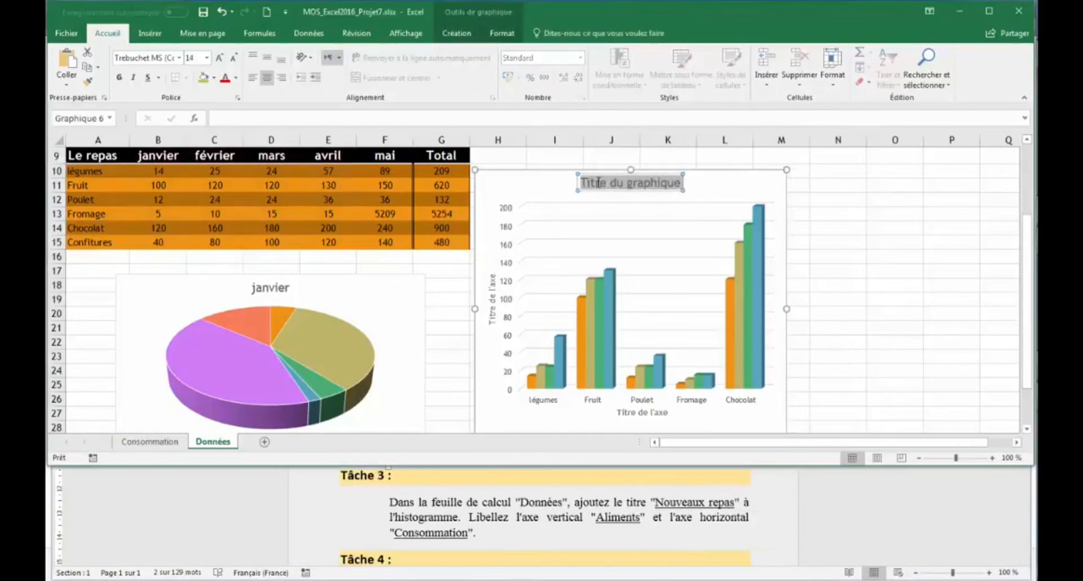
{"action": "right_click", "coordinate": [599, 182]}
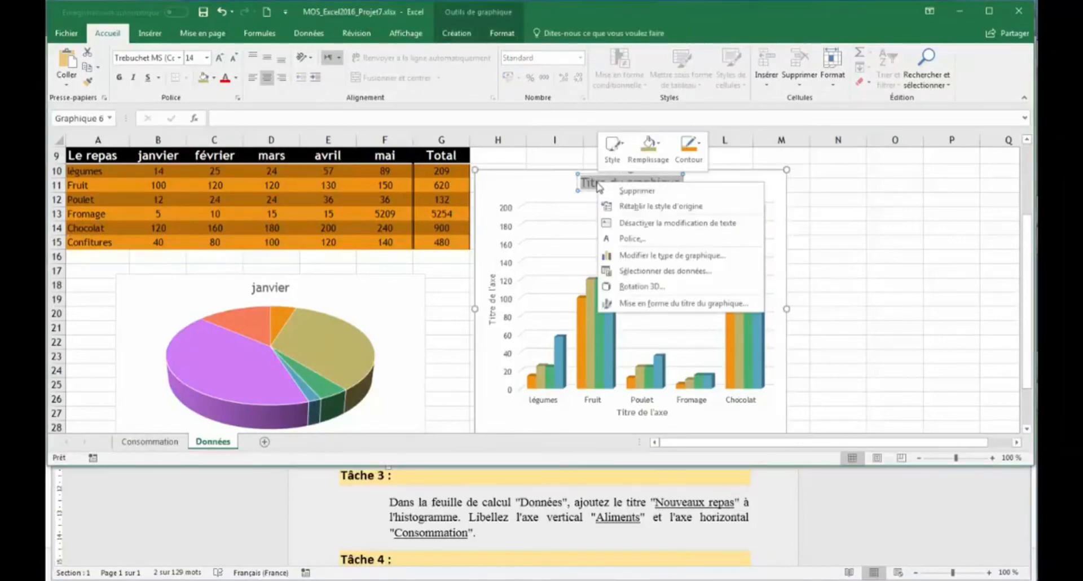
{"action": "key", "text": "Escape"}
{"action": "key", "text": "ctrl+v"}
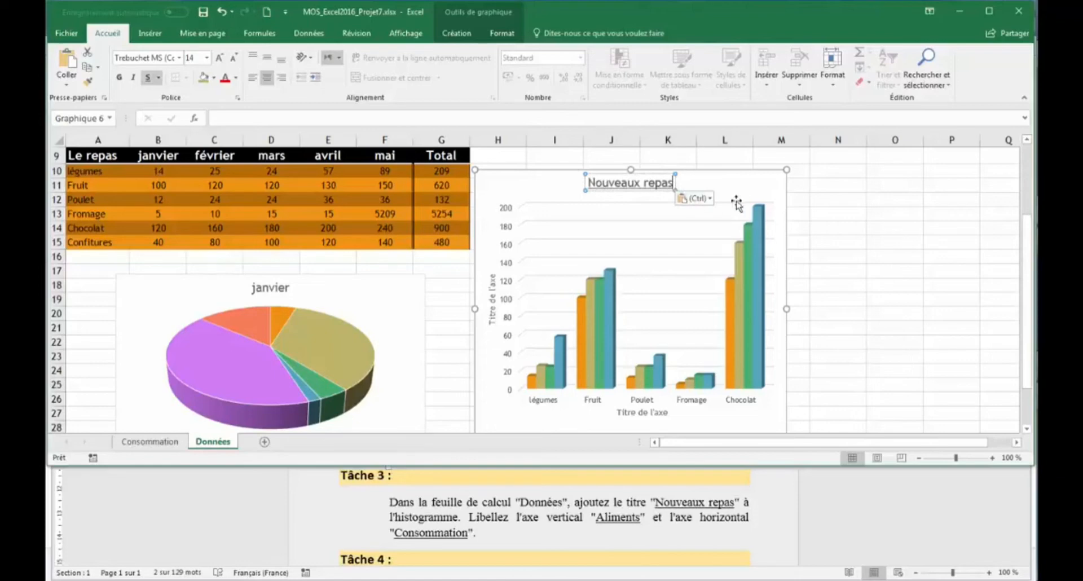
{"action": "left_click", "coordinate": [695, 198]}
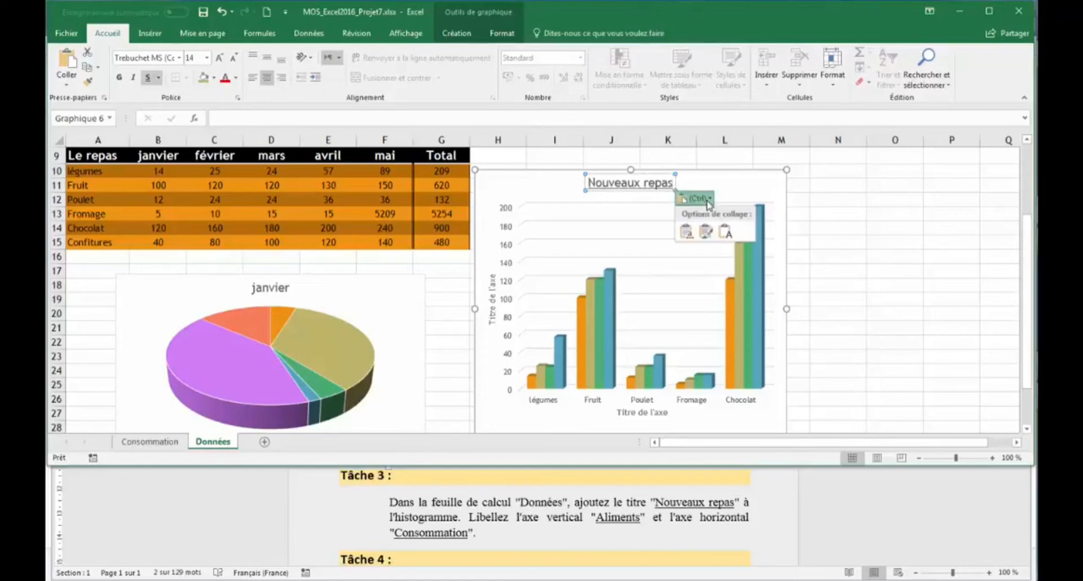
{"action": "left_click", "coordinate": [725, 232]}
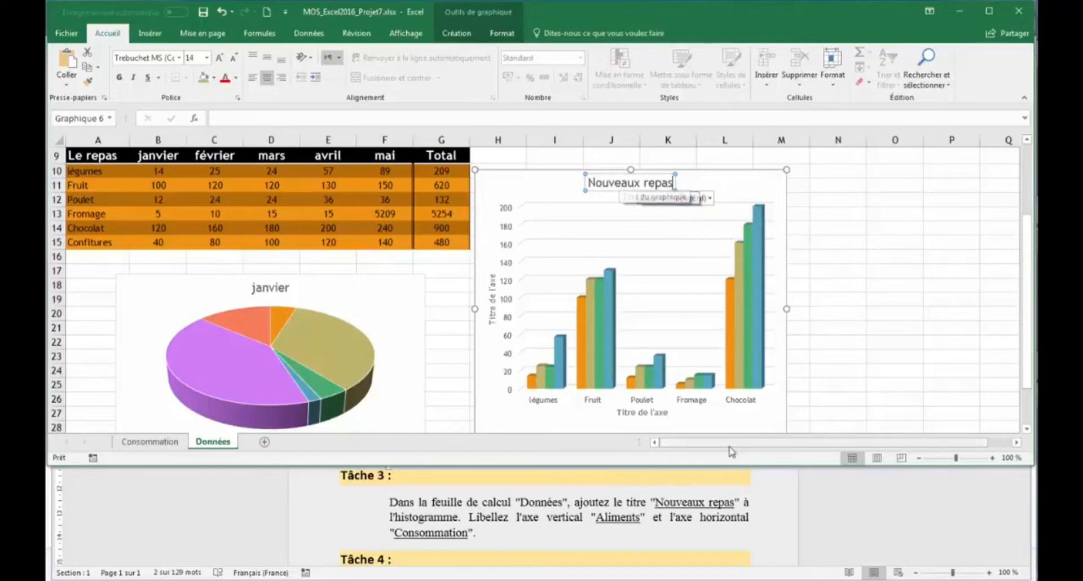
- Copy "Aliments" from the Word instructions and paste it as text only over the column chart's vertical axis title
{"action": "left_click", "coordinate": [605, 525]}
{"action": "double_click", "coordinate": [615, 518]}
{"action": "right_click", "coordinate": [612, 519]}
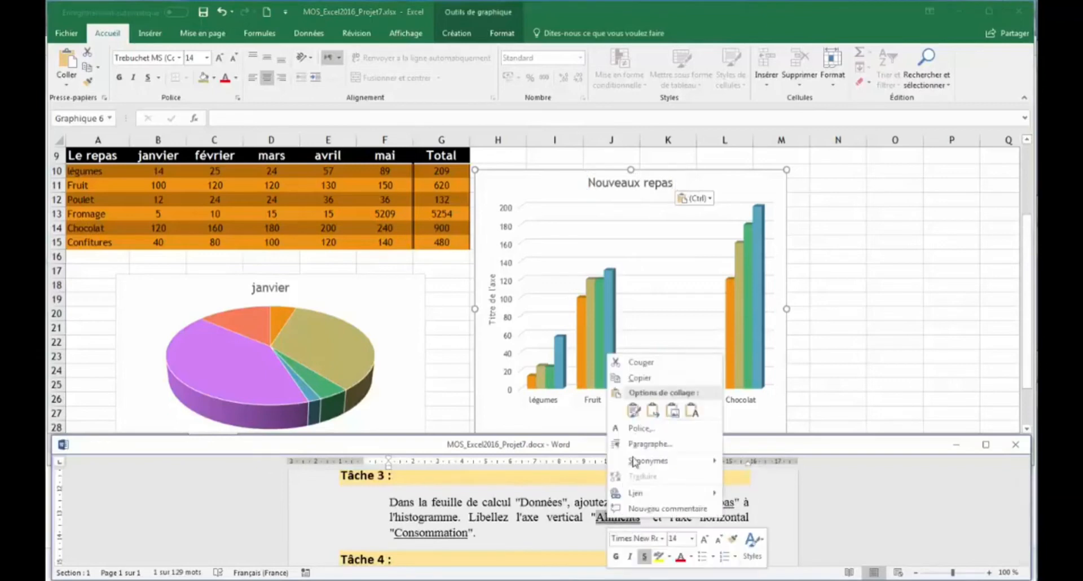
{"action": "left_click", "coordinate": [639, 378]}
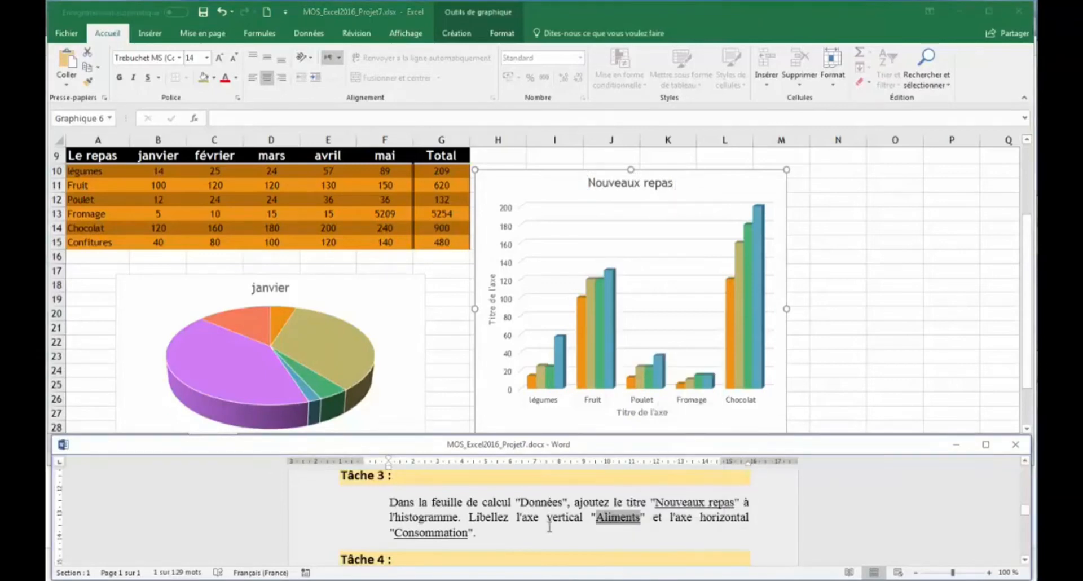
{"action": "left_click", "coordinate": [492, 309]}
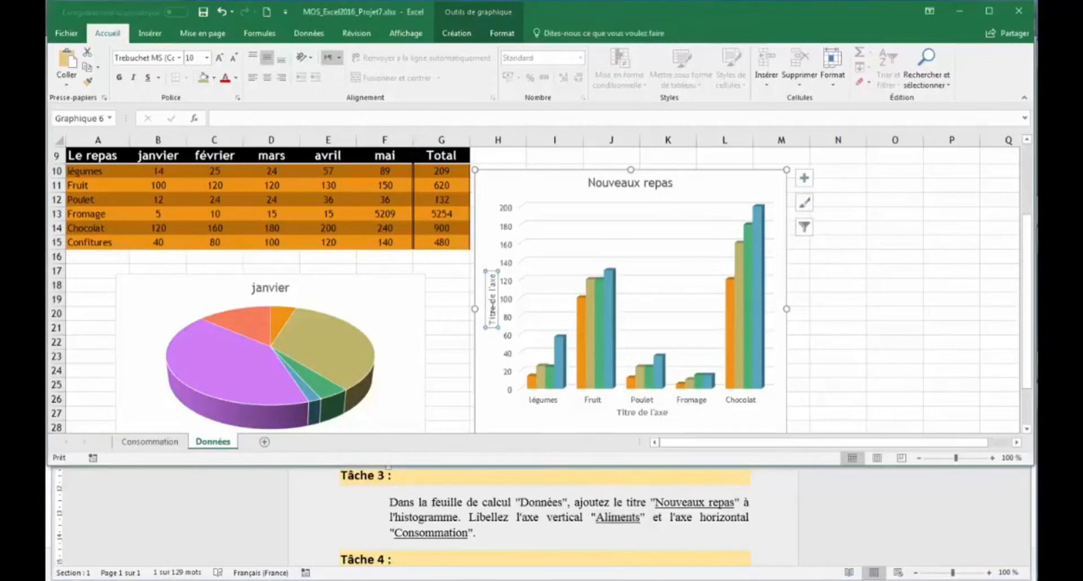
{"action": "right_click", "coordinate": [493, 315]}
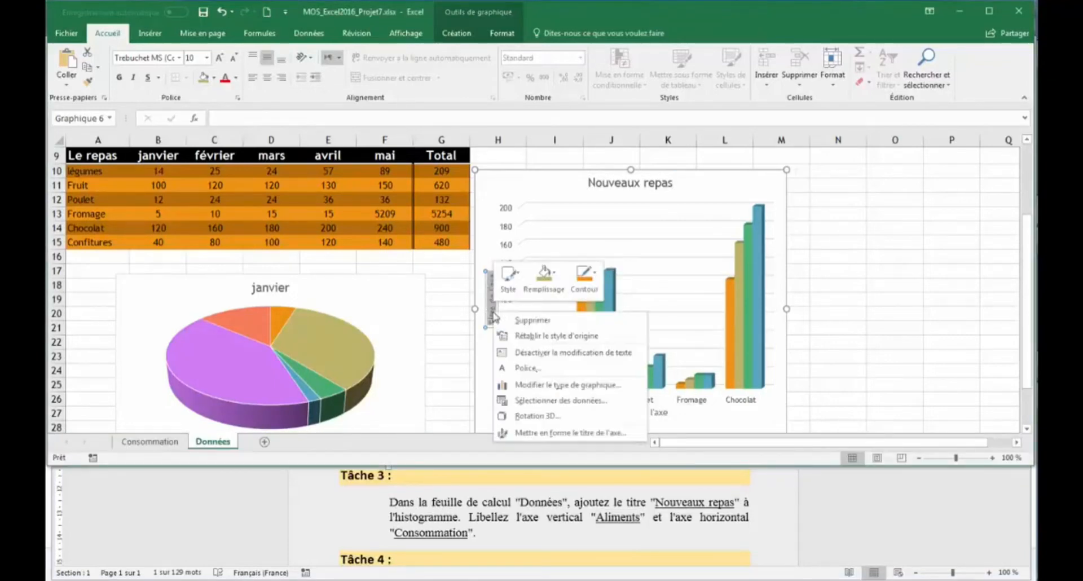
{"action": "left_click", "coordinate": [492, 312]}
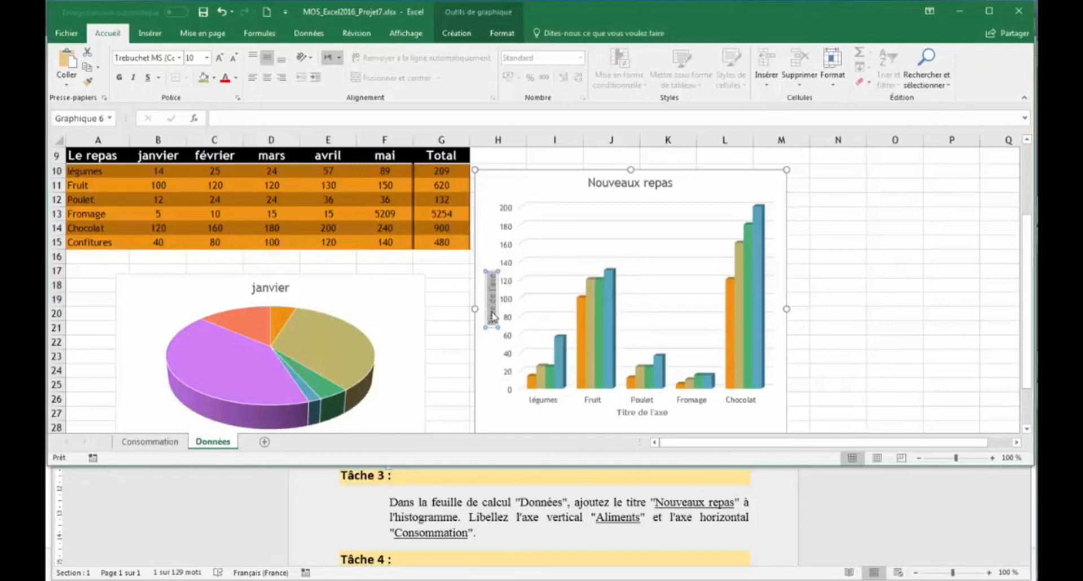
{"action": "key", "text": "ctrl+v"}
{"action": "left_click", "coordinate": [518, 325]}
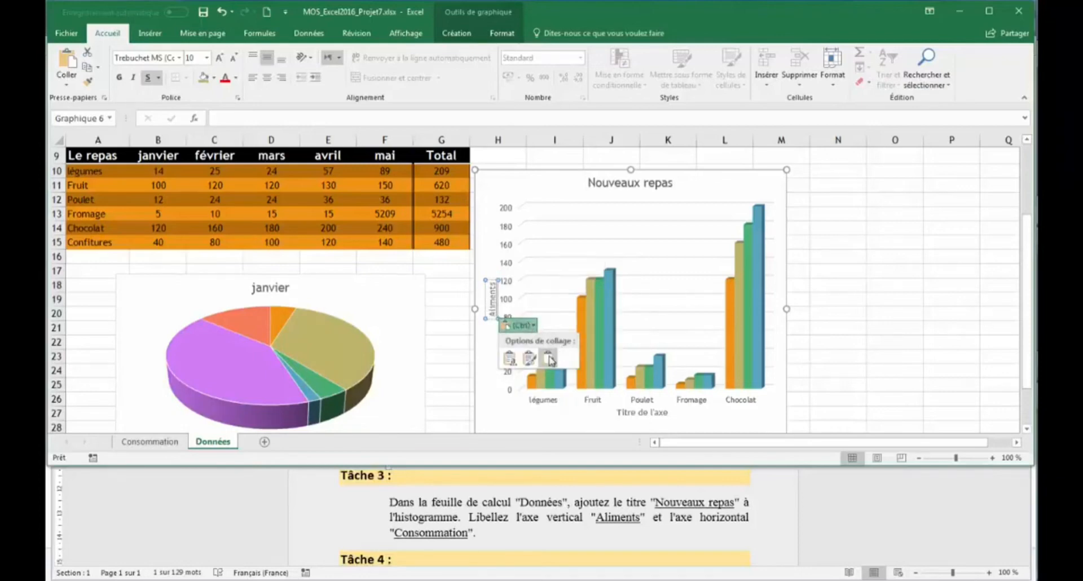
{"action": "left_click", "coordinate": [550, 359]}
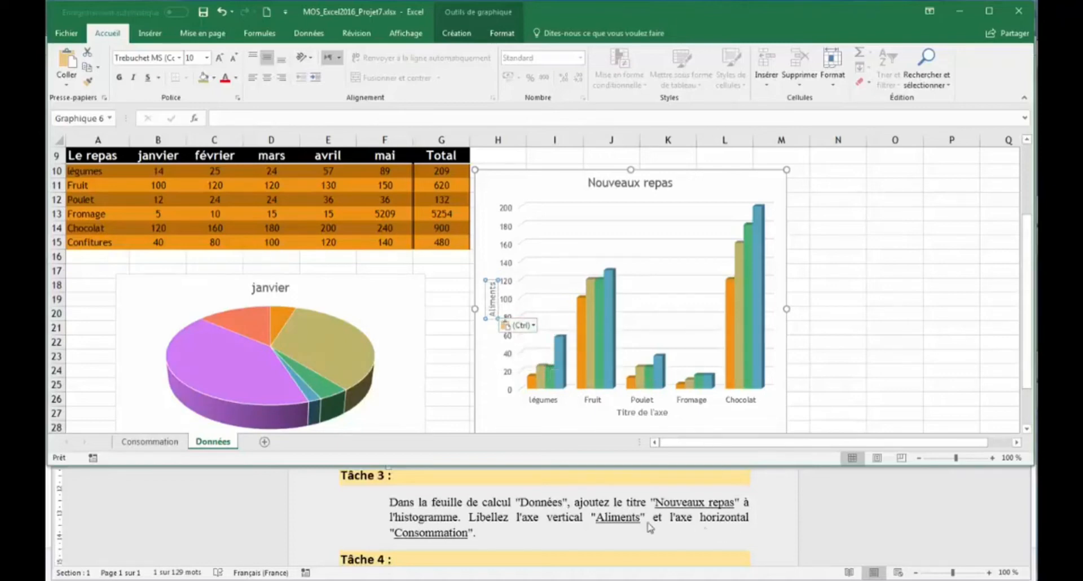
- Copy "Consommation" from the Word instructions and paste it as text only over the column chart's horizontal axis title
{"action": "left_click", "coordinate": [439, 533]}
{"action": "double_click", "coordinate": [439, 533]}
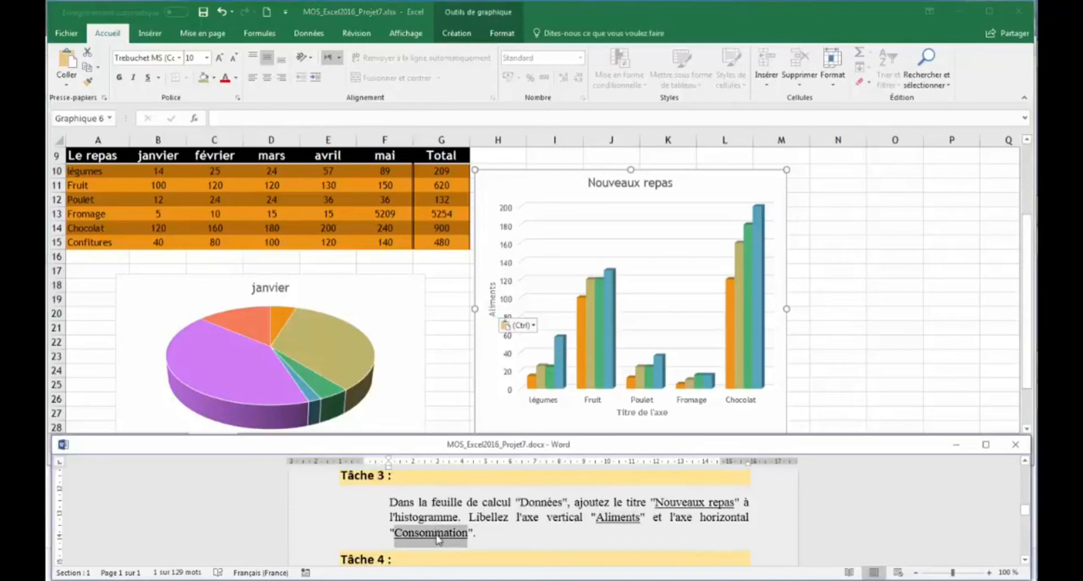
{"action": "right_click", "coordinate": [439, 534]}
{"action": "left_click", "coordinate": [475, 394]}
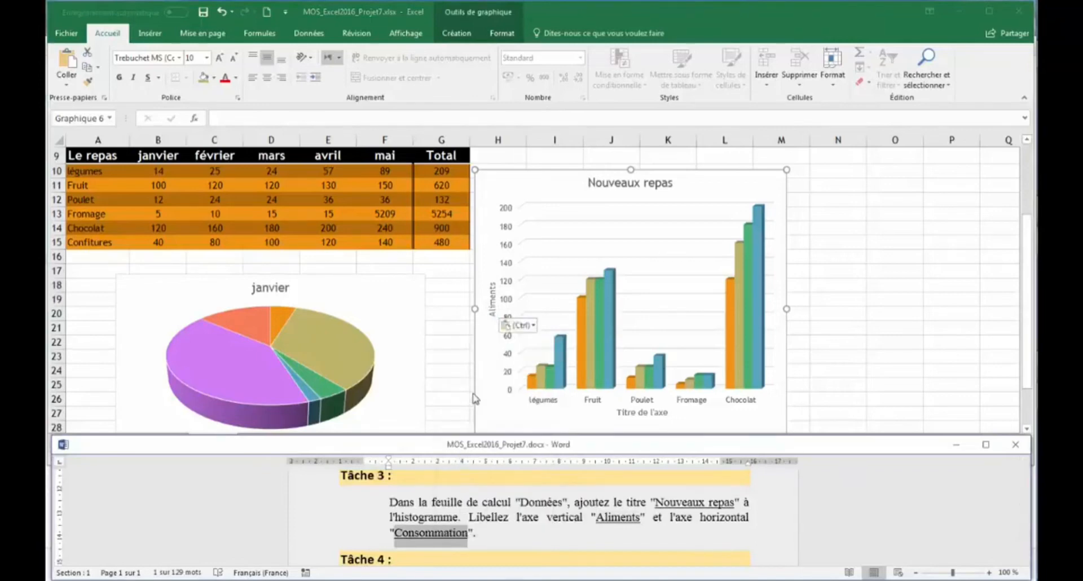
{"action": "left_click", "coordinate": [652, 413]}
{"action": "double_click", "coordinate": [651, 413]}
{"action": "triple_click", "coordinate": [651, 414]}
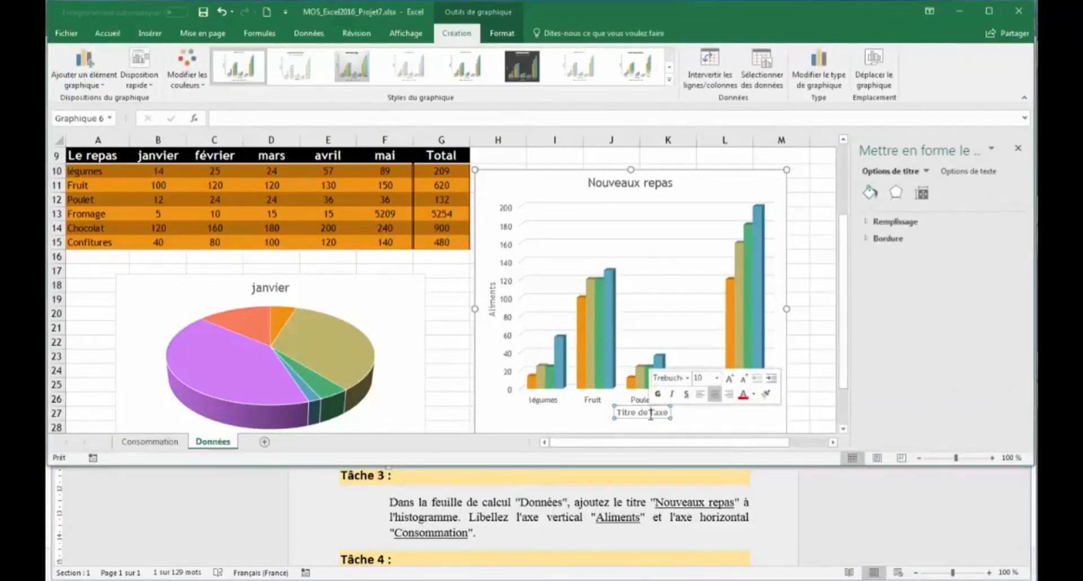
{"action": "left_click", "coordinate": [1018, 148]}
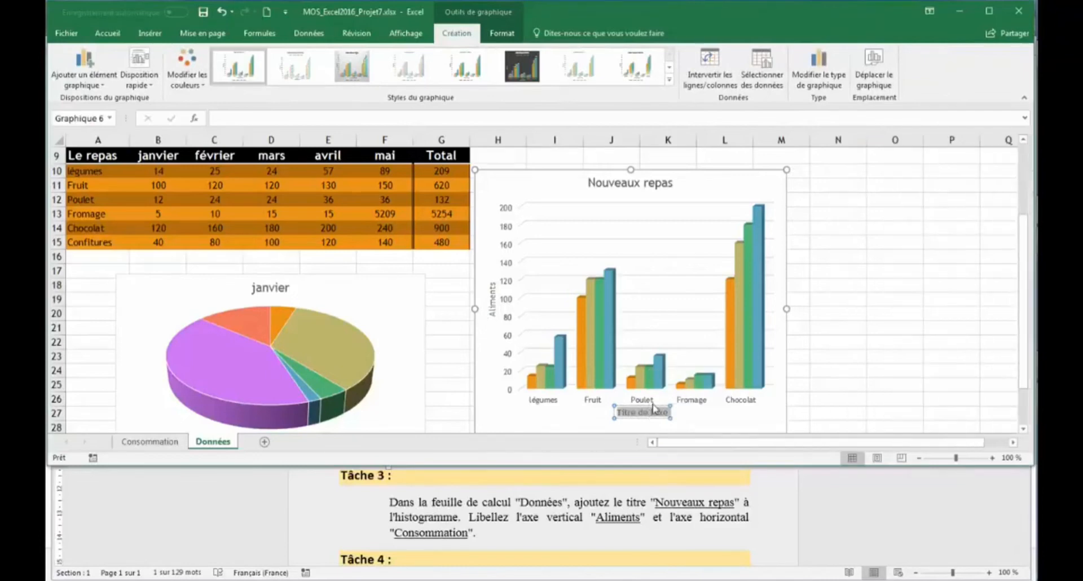
{"action": "key", "text": "ctrl+v"}
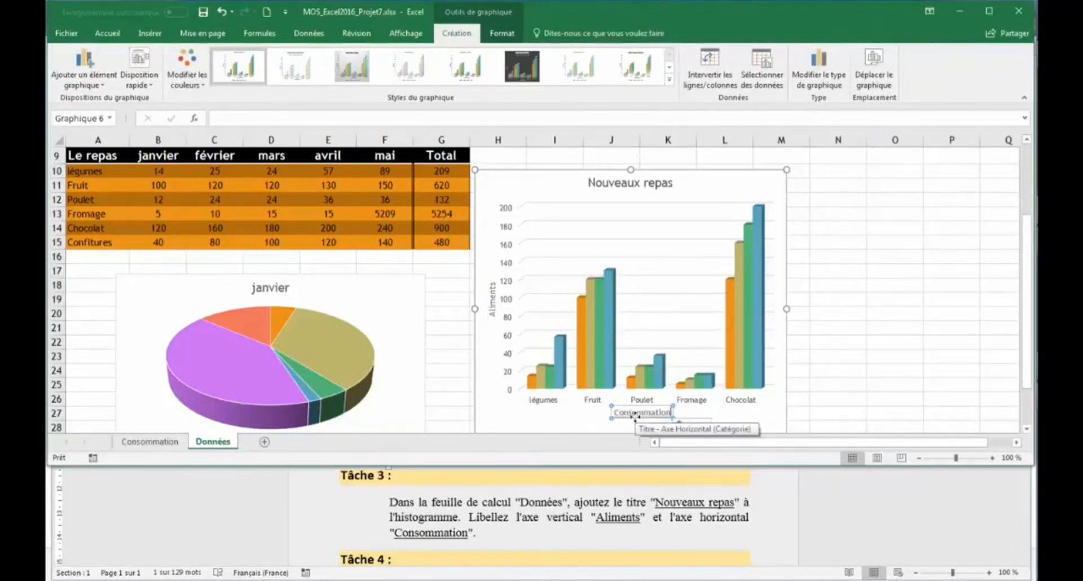
{"action": "left_click", "coordinate": [706, 426]}
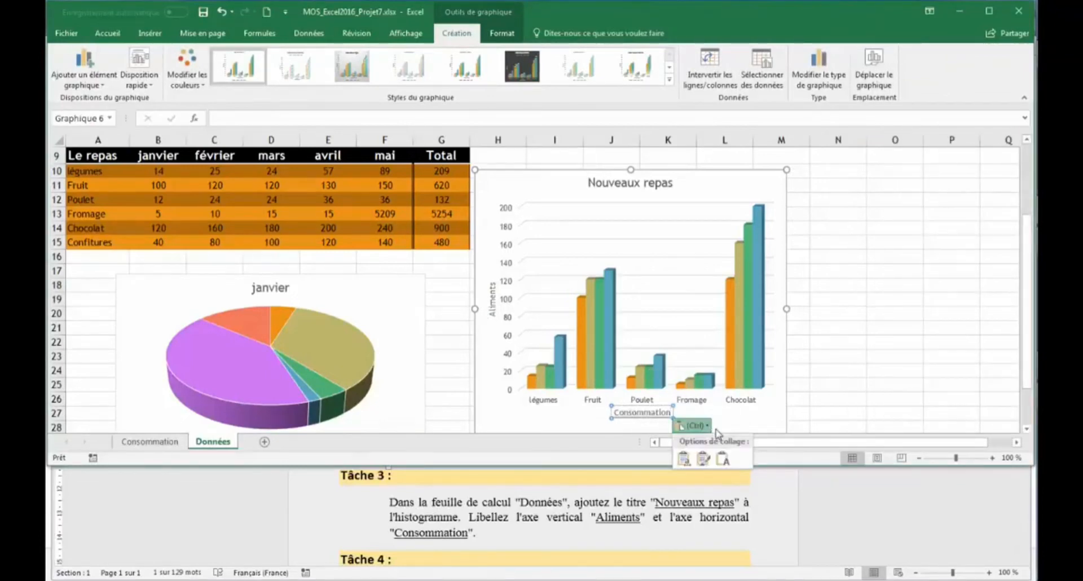
{"action": "left_click", "coordinate": [722, 460]}
- Bring up the Tâche 4 instructions in Word and apply Style 3 with the second monochrome palette to the 3D pie chart in Excel
{"action": "key", "text": "alt+Tab"}
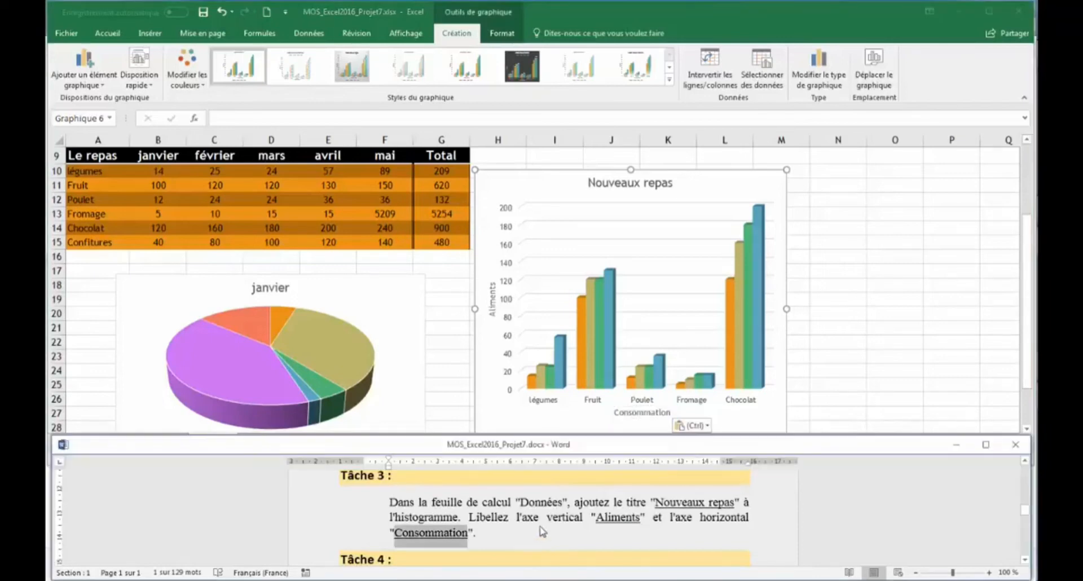
{"action": "scroll", "coordinate": [1025, 559], "scroll_direction": "down", "scroll_amount": 5}
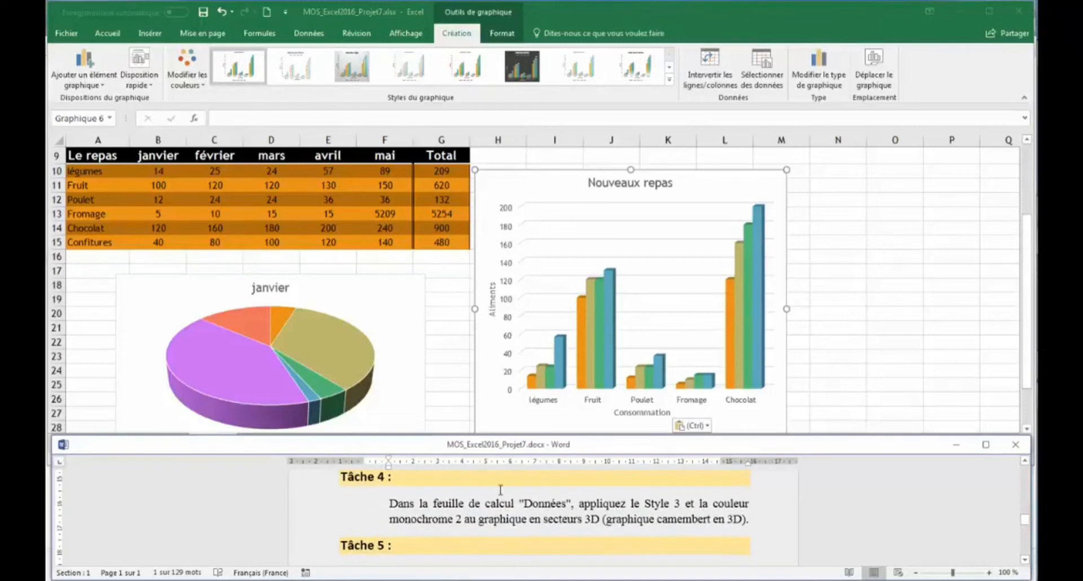
{"action": "key", "text": "alt+Tab"}
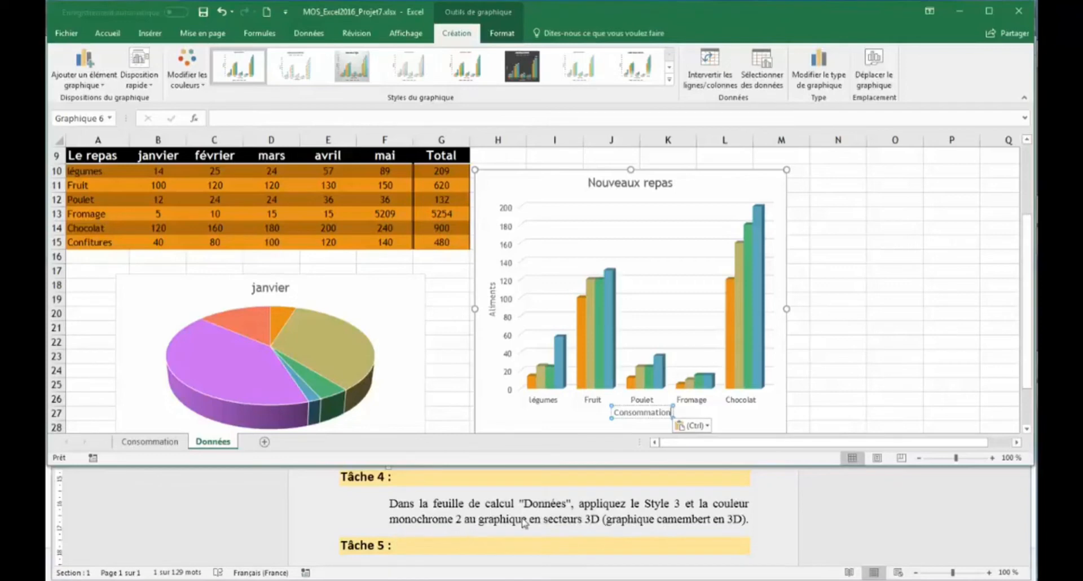
{"action": "left_click", "coordinate": [386, 282]}
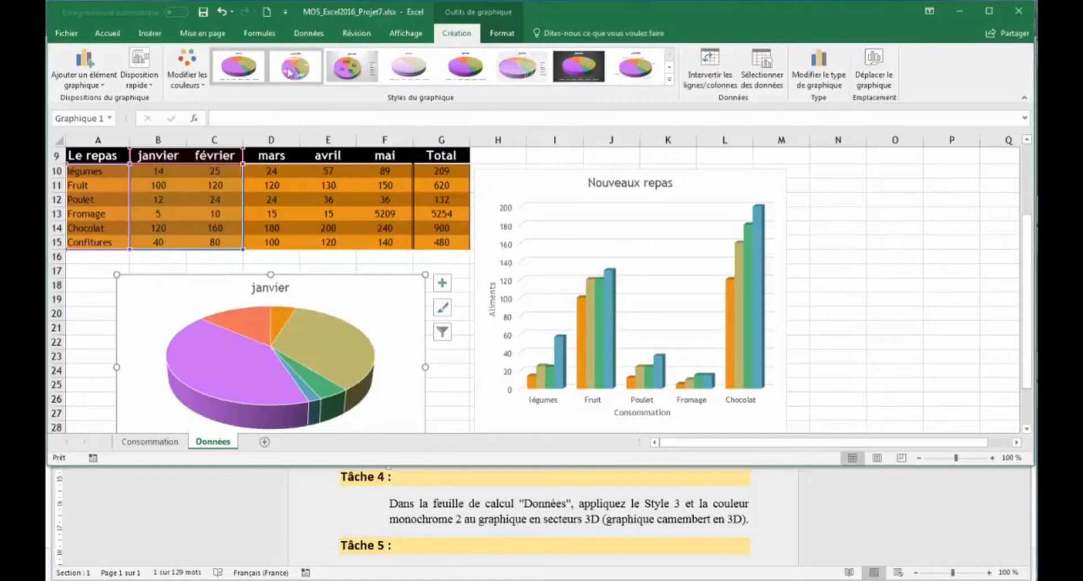
{"action": "left_click", "coordinate": [345, 68]}
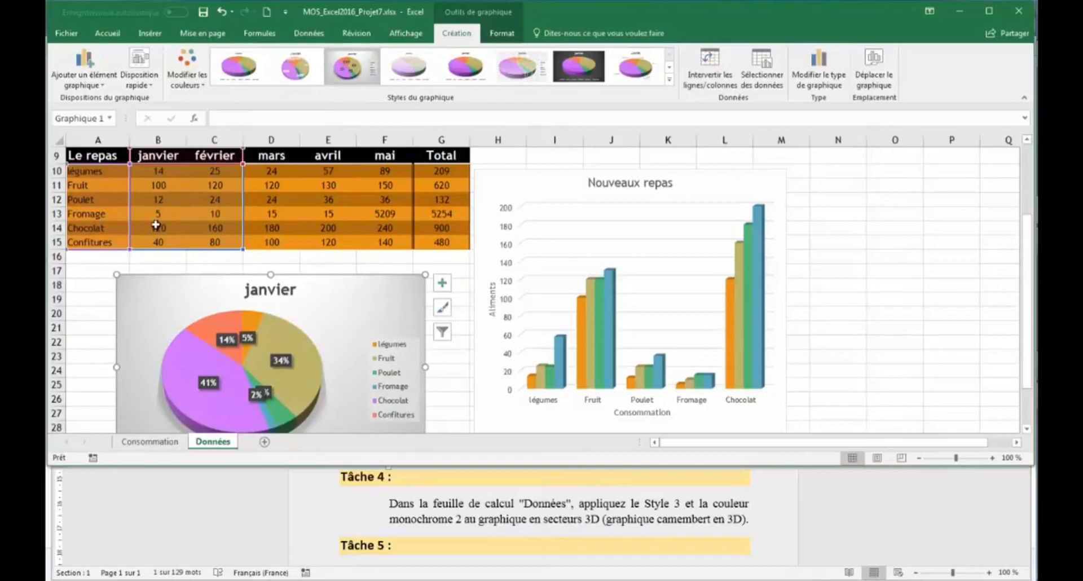
{"action": "left_click", "coordinate": [187, 73]}
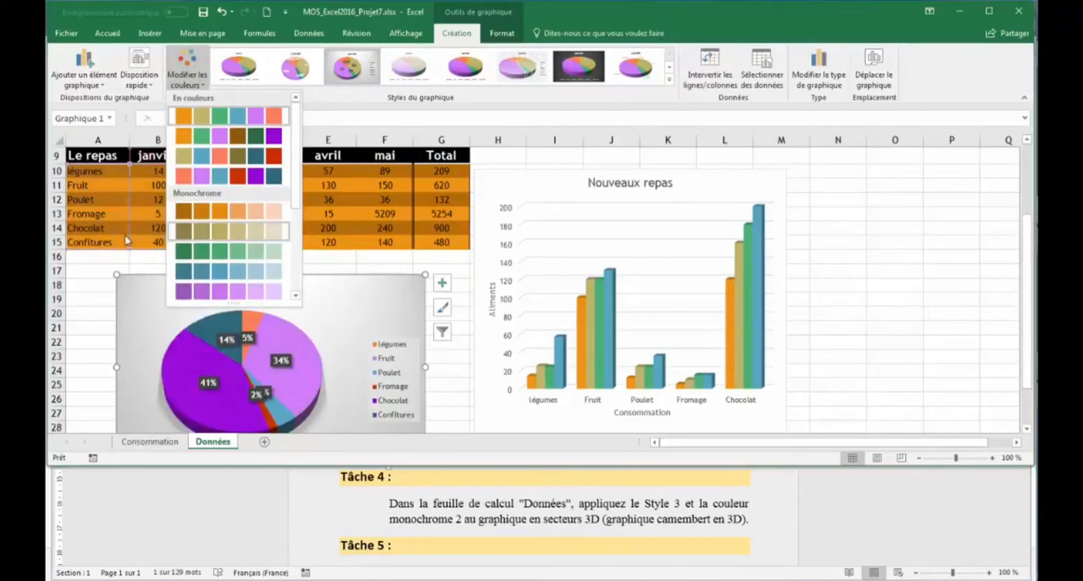
{"action": "left_click", "coordinate": [208, 231]}
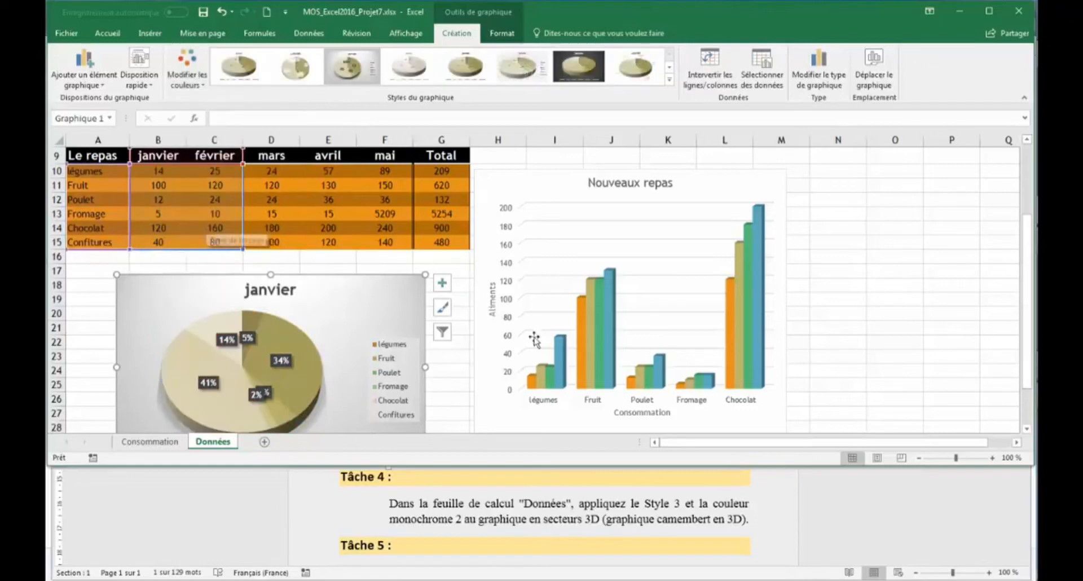
- Bring up the Tâche 5 instructions in Word and switch the rows and columns of the "Nouveaux repas" column chart in Excel
{"action": "left_click", "coordinate": [883, 507]}
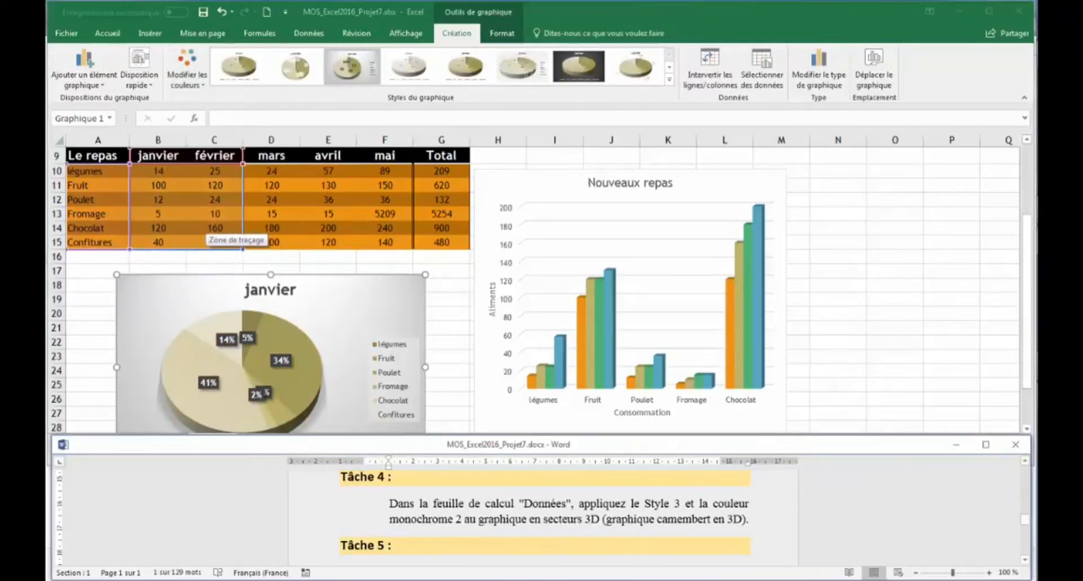
{"action": "left_click", "coordinate": [1026, 562]}
{"action": "left_click", "coordinate": [1025, 562]}
{"action": "left_click", "coordinate": [1026, 563]}
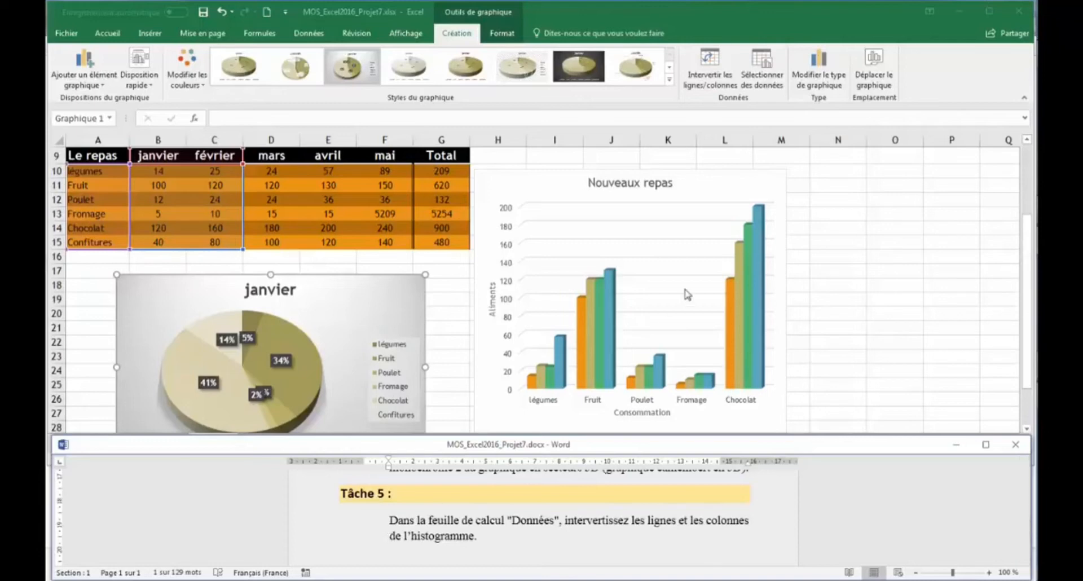
{"action": "left_click", "coordinate": [731, 177]}
{"action": "left_click", "coordinate": [730, 177]}
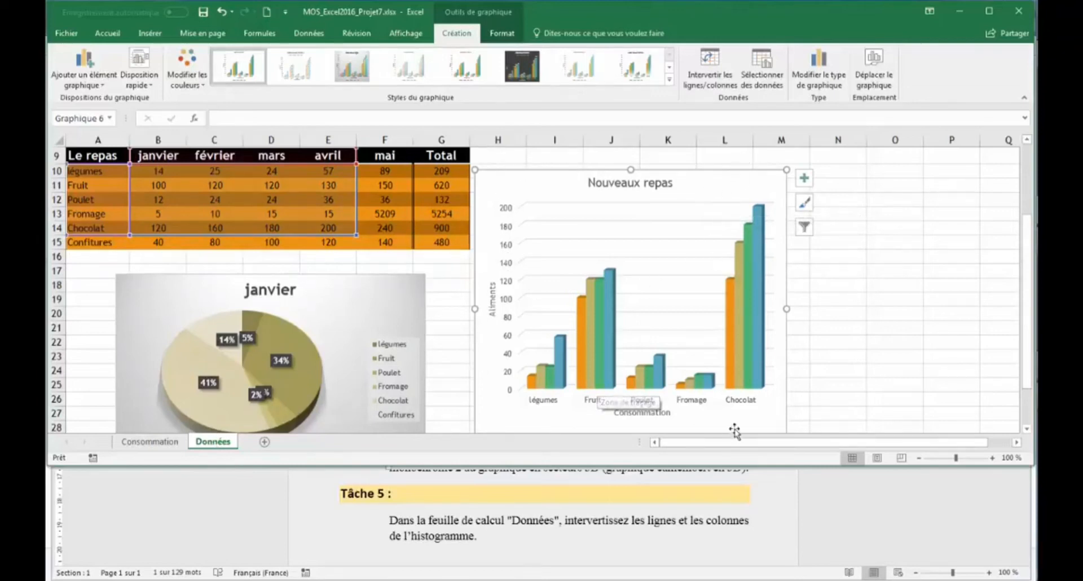
{"action": "left_click", "coordinate": [705, 73]}
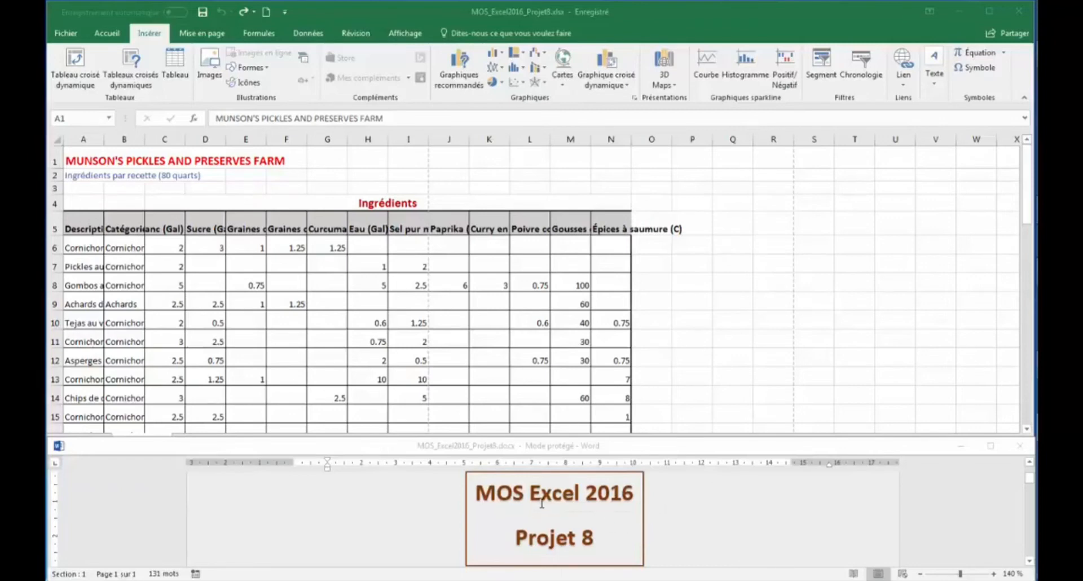
- Bring up the Tâche 1 instructions in the Projet 8 Word document and highlight the range reference A1:N1
{"action": "left_click", "coordinate": [1030, 561]}
{"action": "scroll", "coordinate": [1031, 562], "scroll_direction": "down", "scroll_amount": 3}
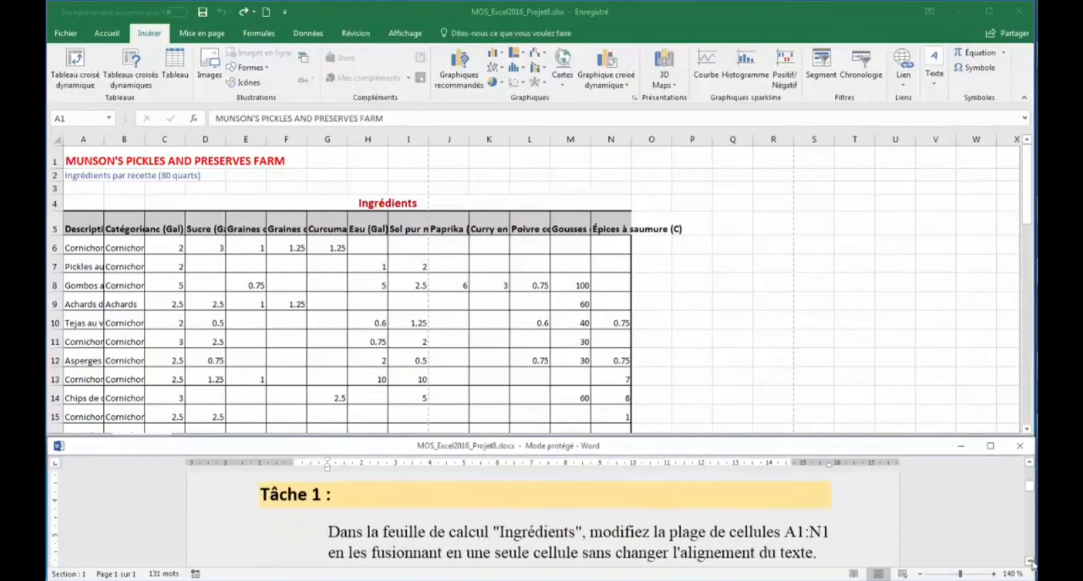
{"action": "left_click", "coordinate": [1030, 562]}
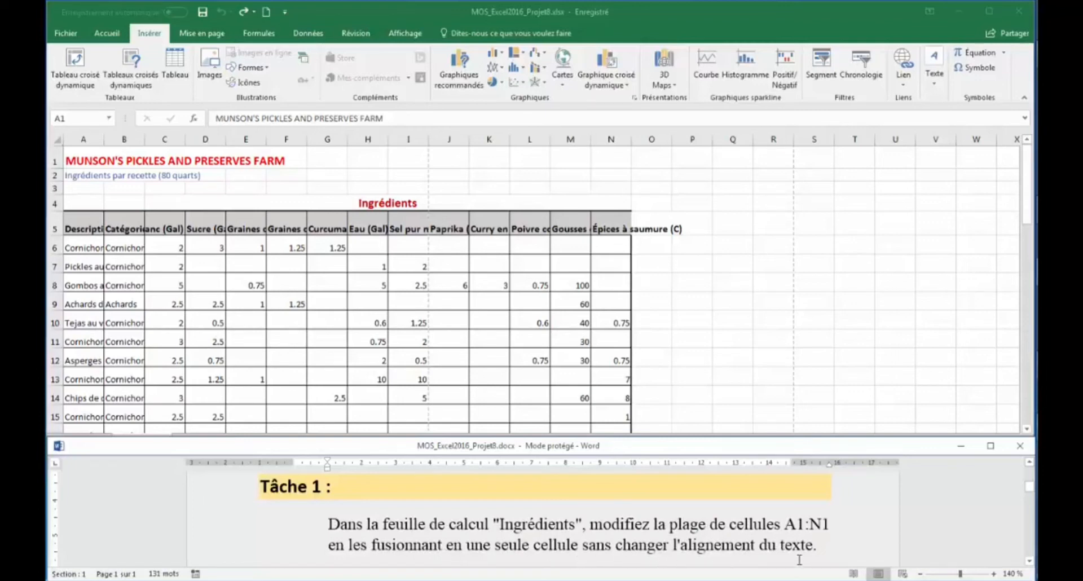
{"action": "left_click_drag", "start_coordinate": [792, 523], "coordinate": [825, 524]}
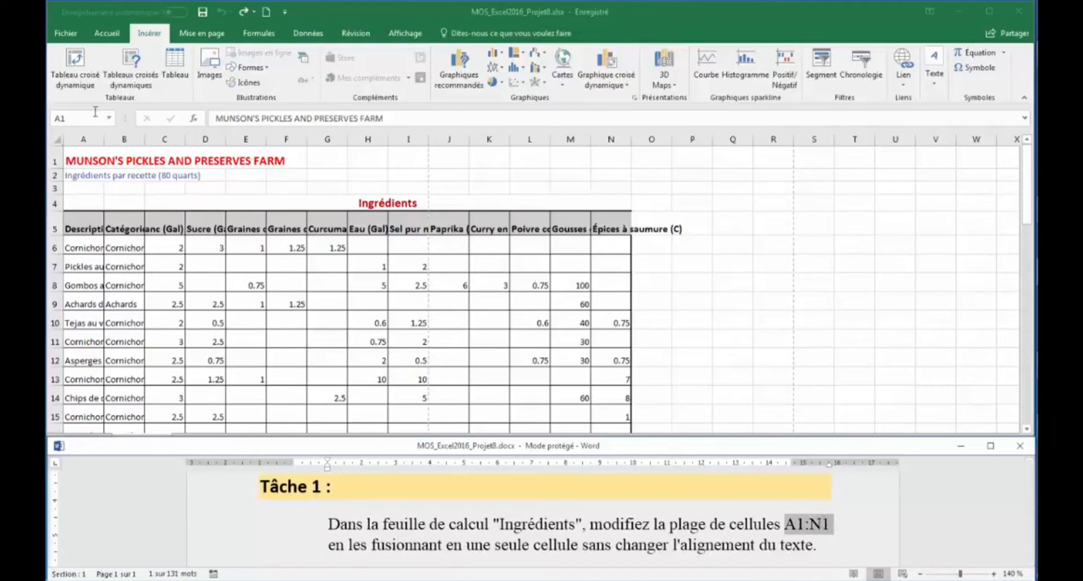
- Merge the range A1:N1 on Excel's Ingrédients sheet into a single cell without centring its text
{"action": "left_click", "coordinate": [68, 120]}
{"action": "left_click", "coordinate": [69, 118]}
{"action": "type", "text": "A1"}
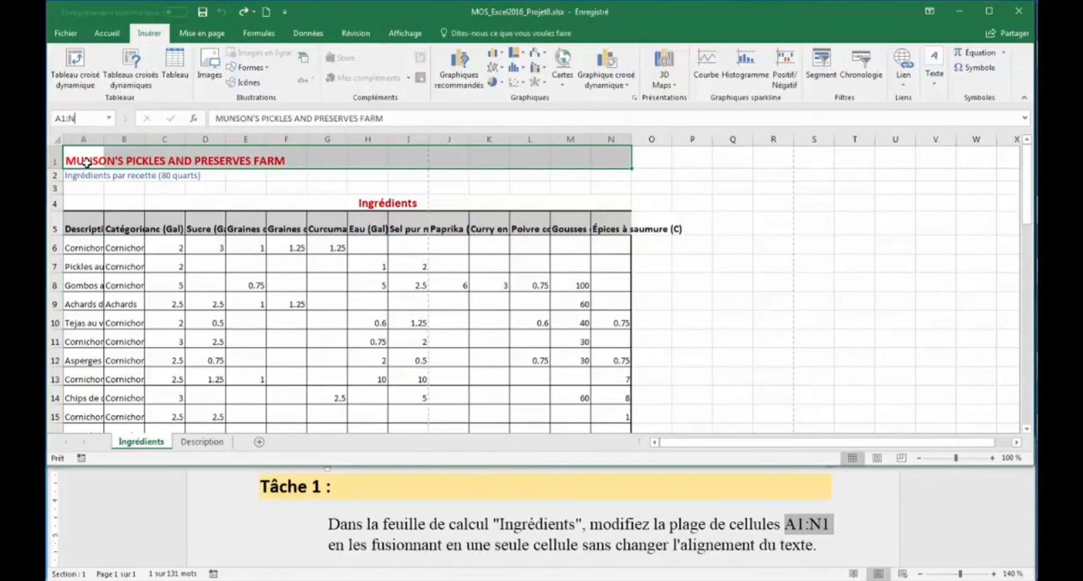
{"action": "key", "text": "Return"}
{"action": "left_click", "coordinate": [74, 176]}
{"action": "left_click_drag", "start_coordinate": [78, 156], "coordinate": [599, 158]}
{"action": "left_click", "coordinate": [106, 32]}
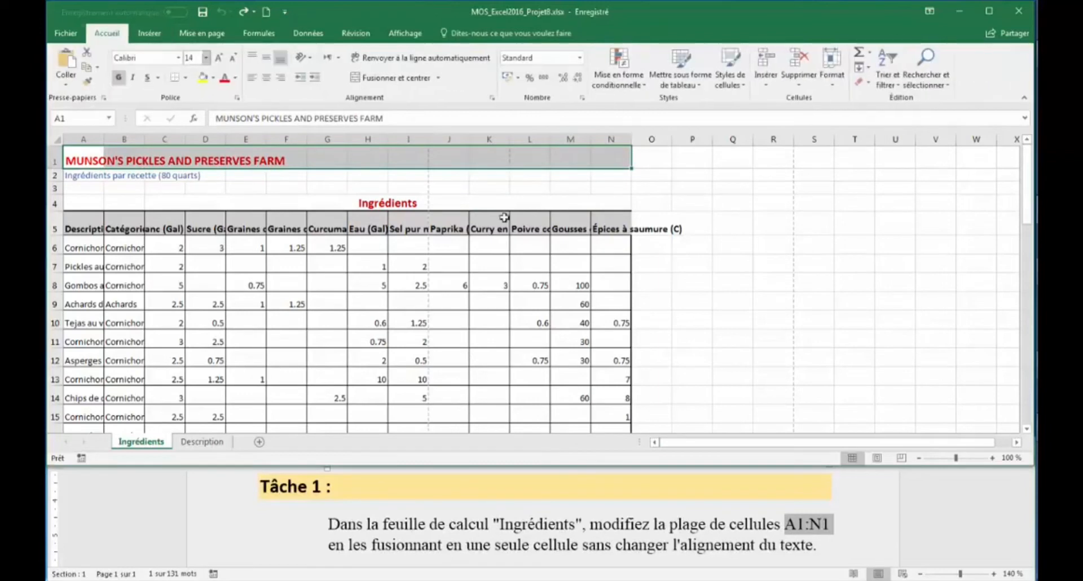
{"action": "left_click", "coordinate": [440, 80]}
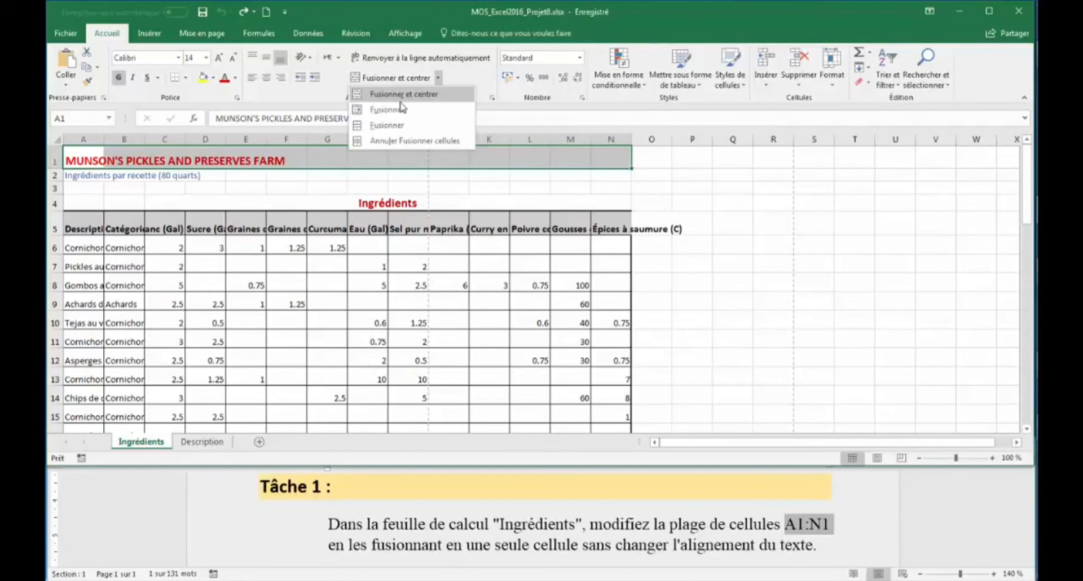
{"action": "left_click", "coordinate": [373, 110]}
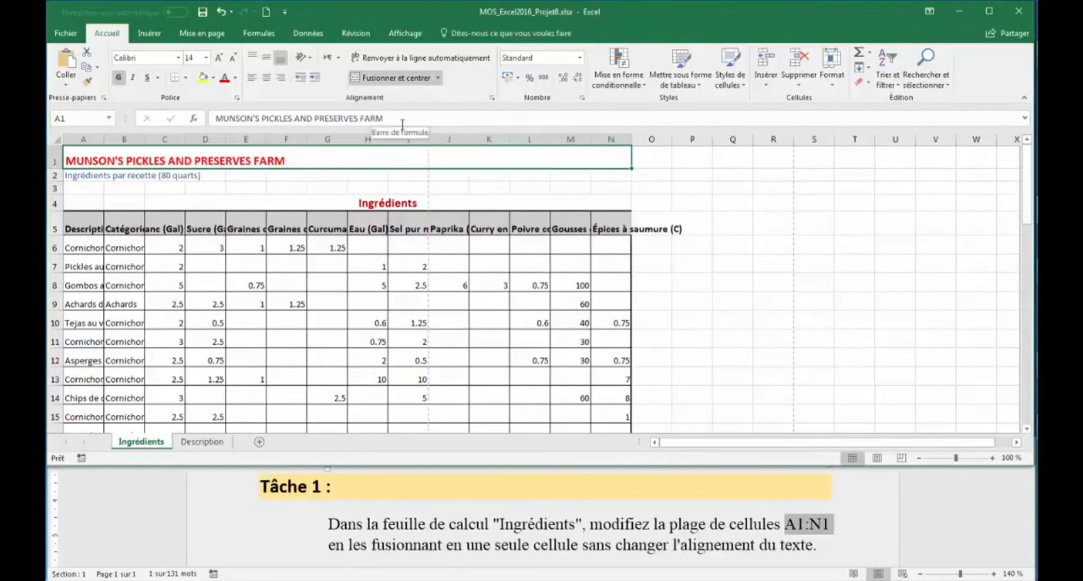
- Bring up the Tâche 2 instructions in Word and autofit the widths of columns A:N on the Ingrédients sheet
{"action": "left_click", "coordinate": [1030, 562]}
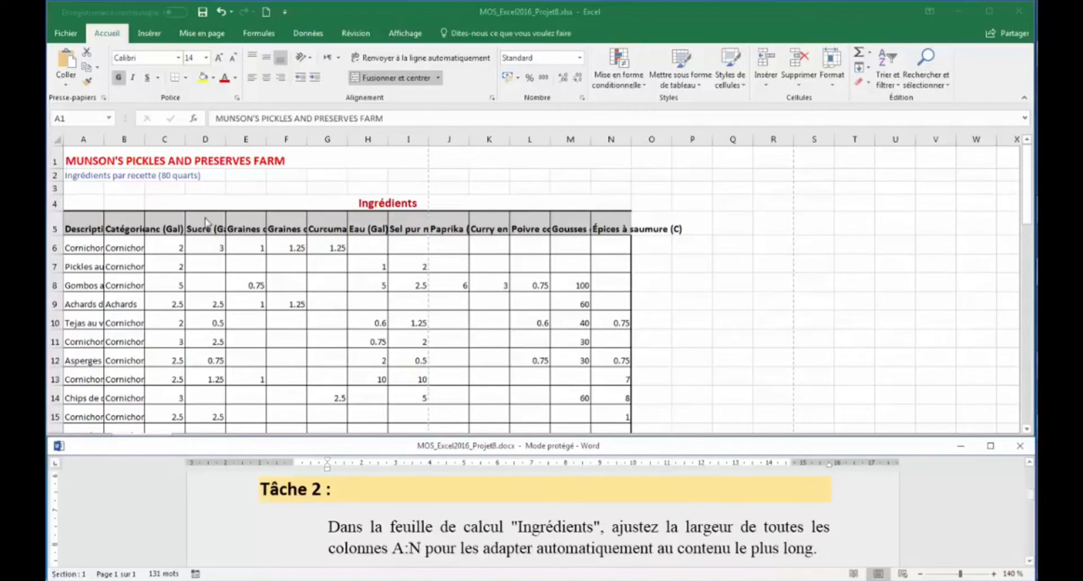
{"action": "left_click", "coordinate": [79, 132]}
{"action": "left_click_drag", "start_coordinate": [80, 132], "coordinate": [600, 161]}
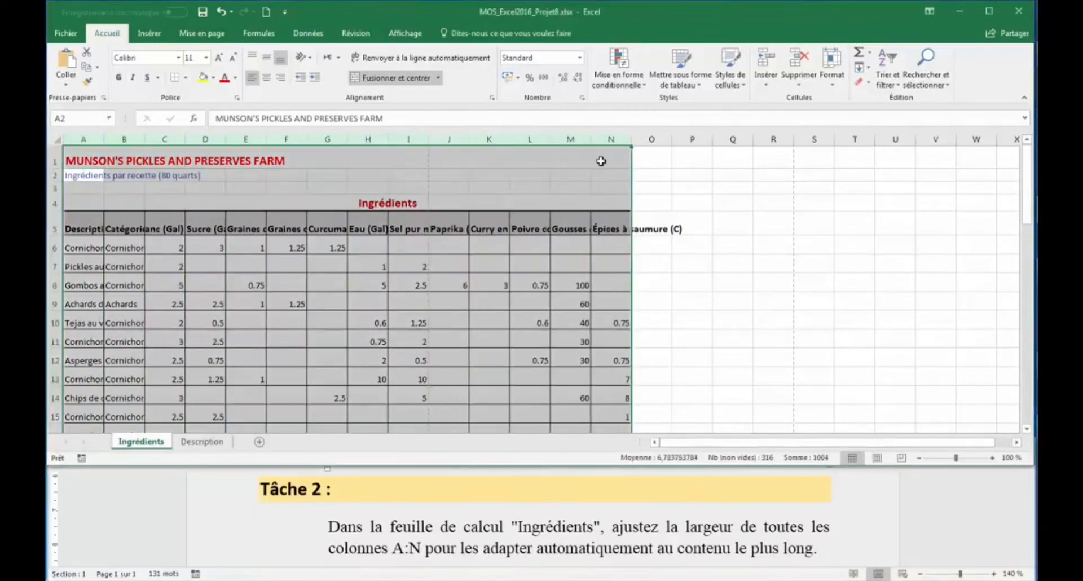
{"action": "double_click", "coordinate": [468, 137]}
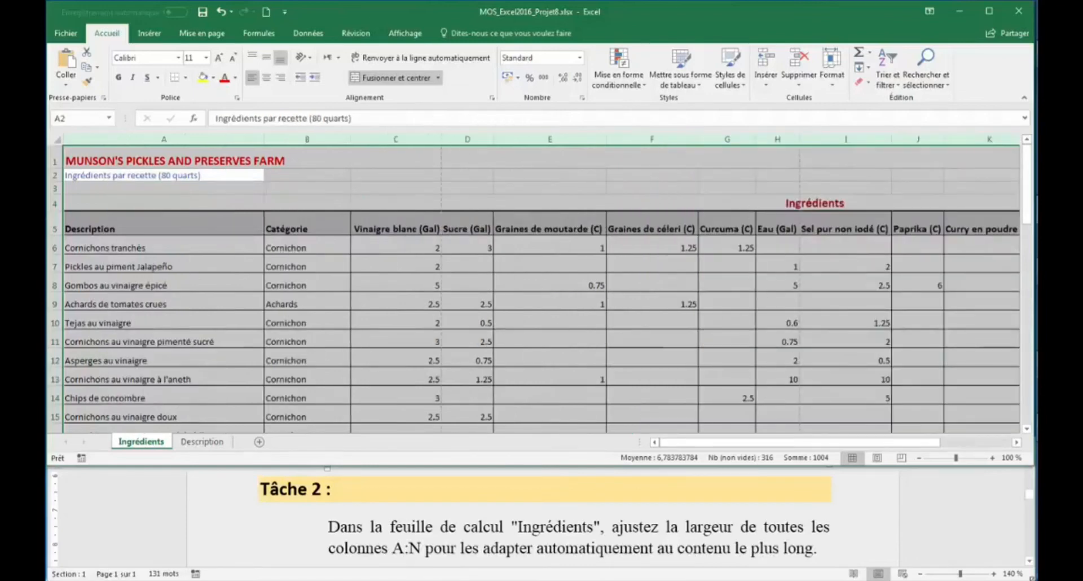
- Bring up the Tâche 3 instructions in the Projet 8 Word document and copy the header text "Séquentiel"
{"action": "left_click", "coordinate": [1030, 562]}
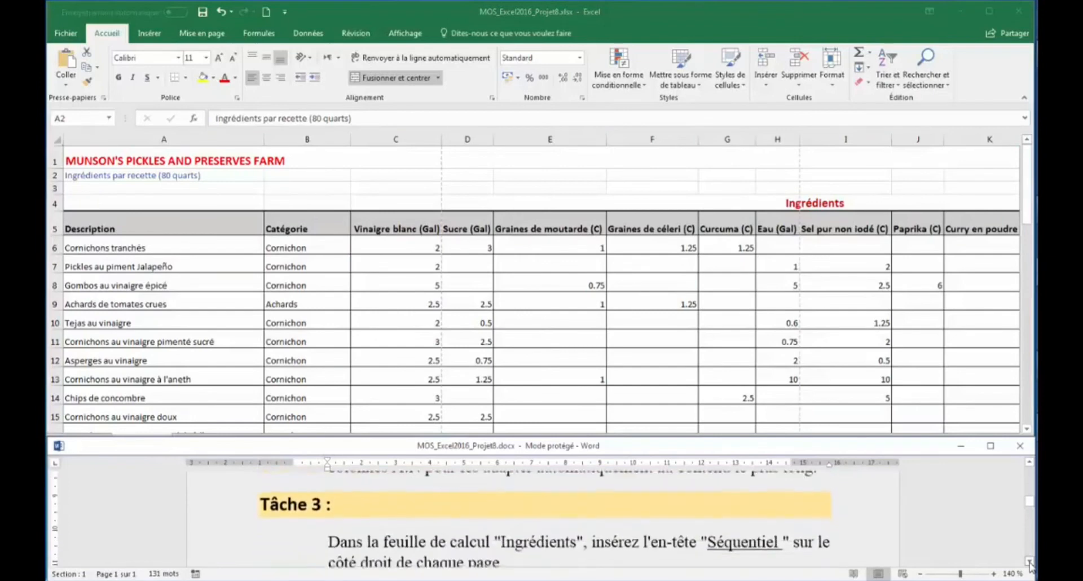
{"action": "left_click", "coordinate": [1030, 562]}
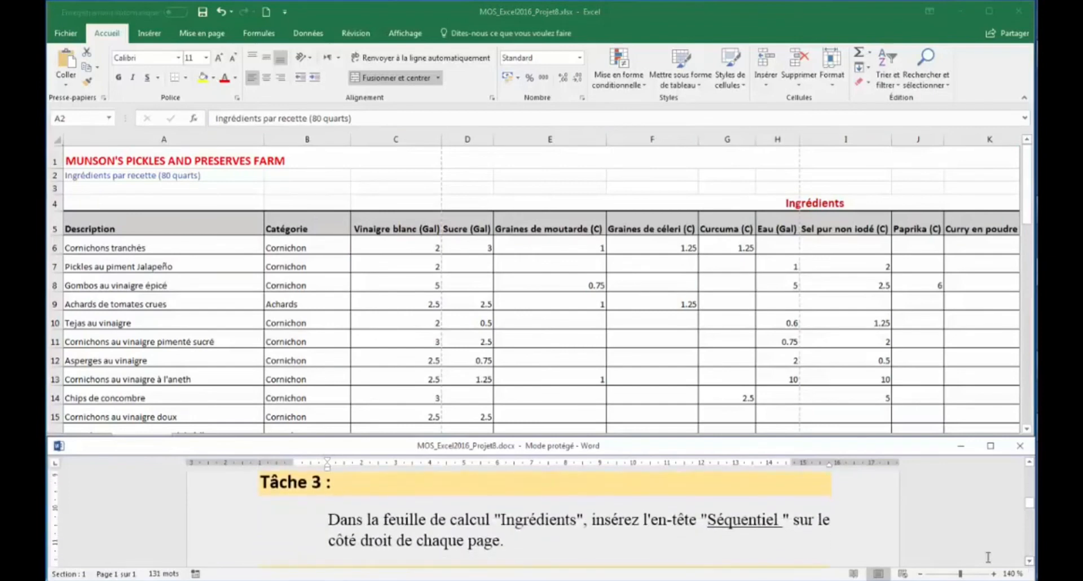
{"action": "left_click_drag", "start_coordinate": [712, 520], "coordinate": [784, 520]}
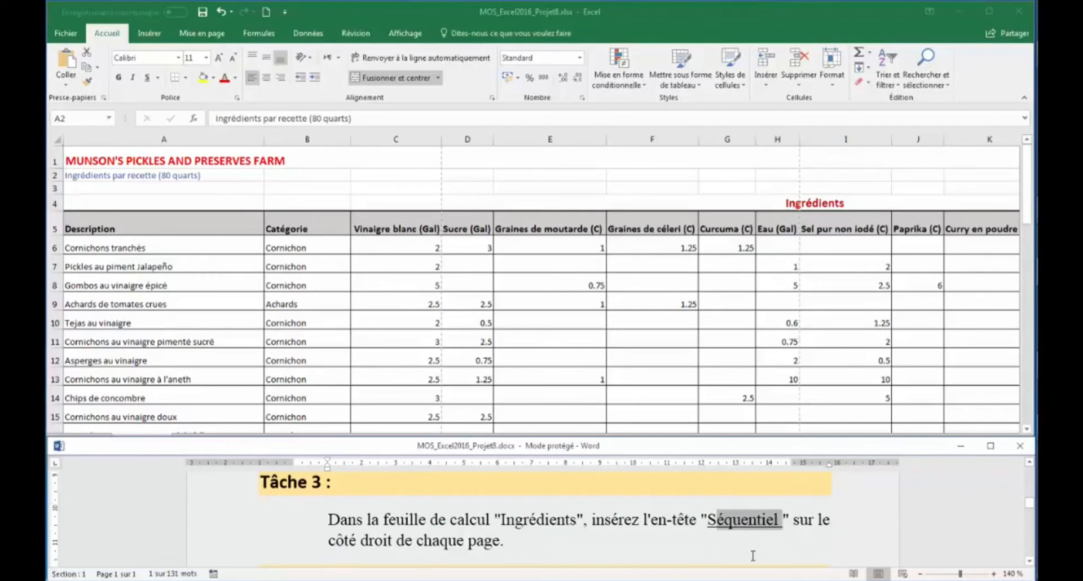
{"action": "left_click_drag", "start_coordinate": [708, 520], "coordinate": [786, 511]}
{"action": "right_click", "coordinate": [785, 511]}
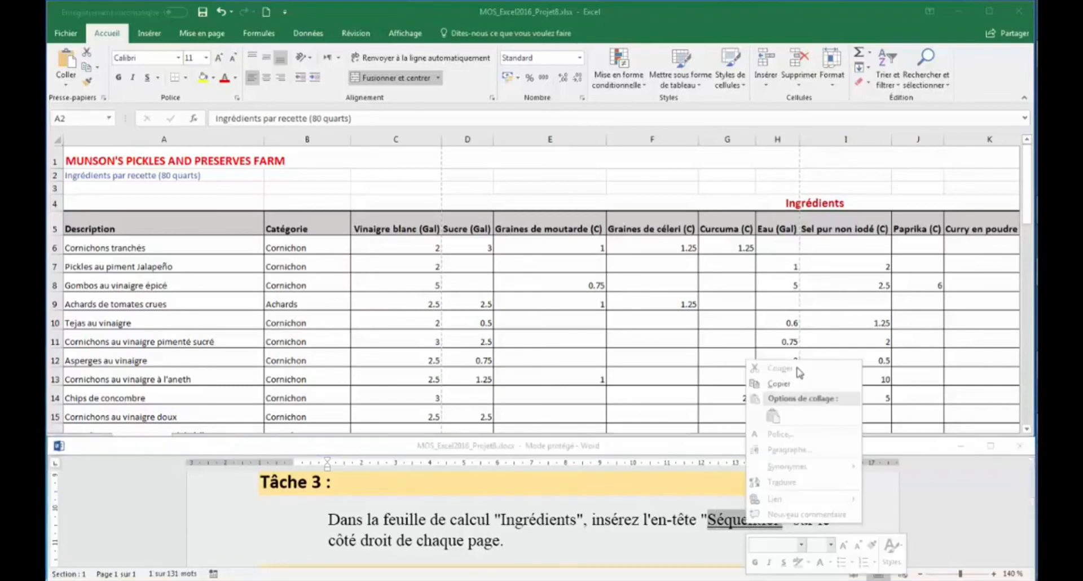
{"action": "left_click", "coordinate": [785, 388]}
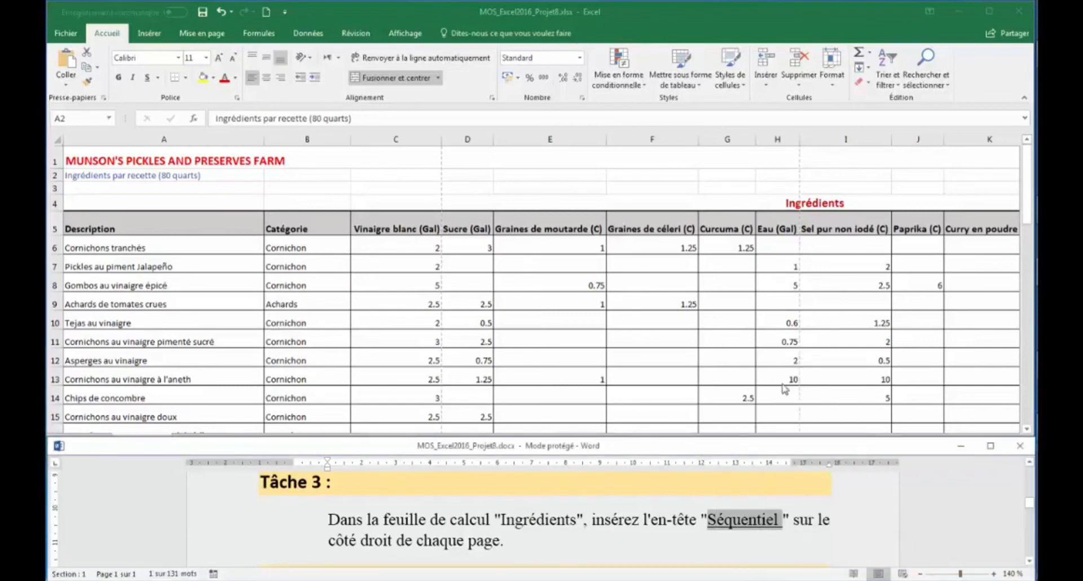
{"action": "left_click", "coordinate": [502, 537]}
- Show Excel's Ingrédients sheet in Page Layout view and paste "Séquentiel" into the right section of the page header
{"action": "left_click", "coordinate": [573, 266]}
{"action": "left_click", "coordinate": [573, 265]}
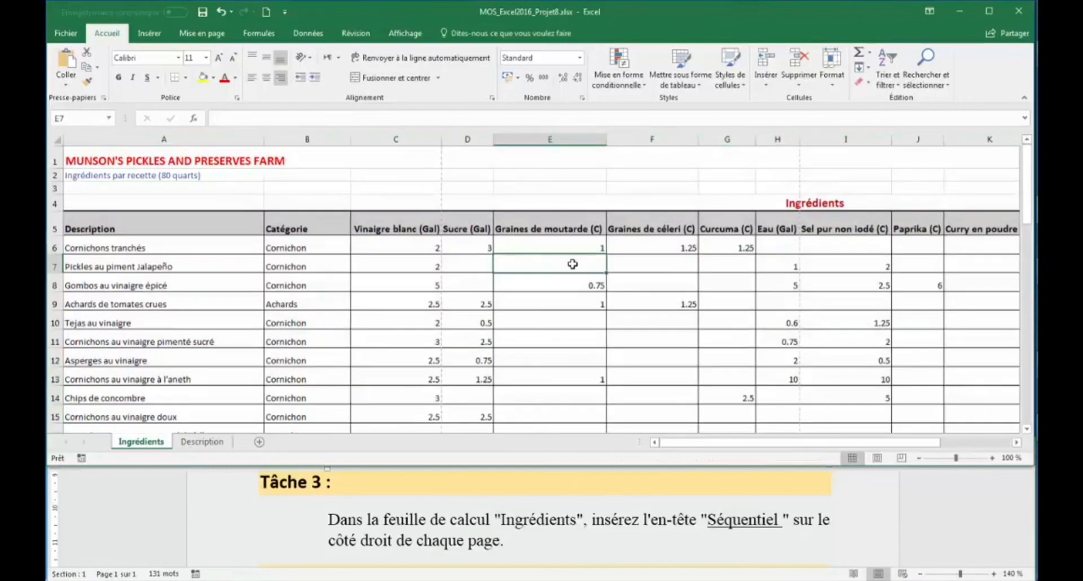
{"action": "left_click", "coordinate": [405, 33]}
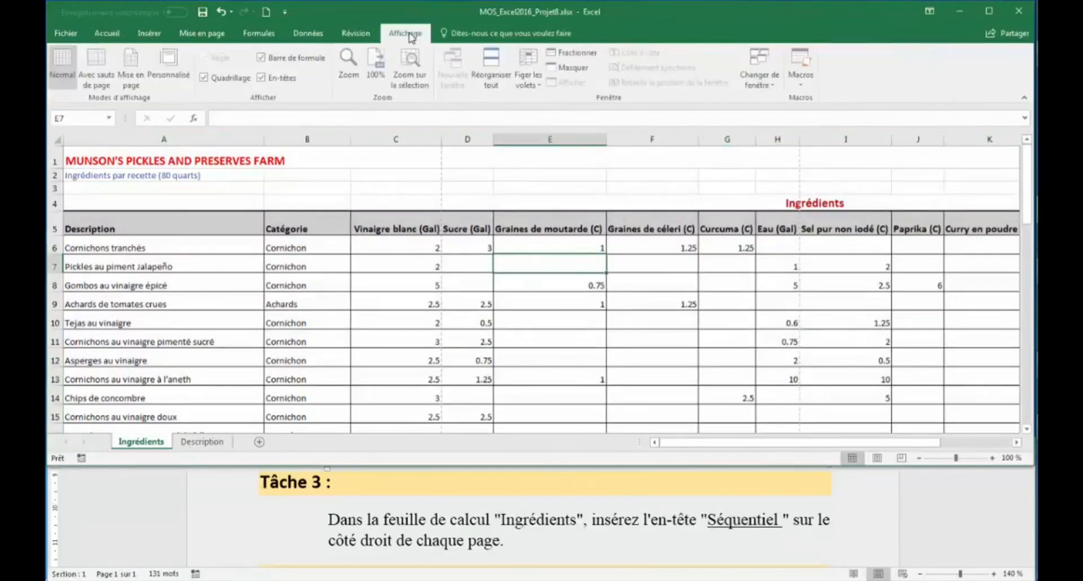
{"action": "left_click", "coordinate": [137, 66]}
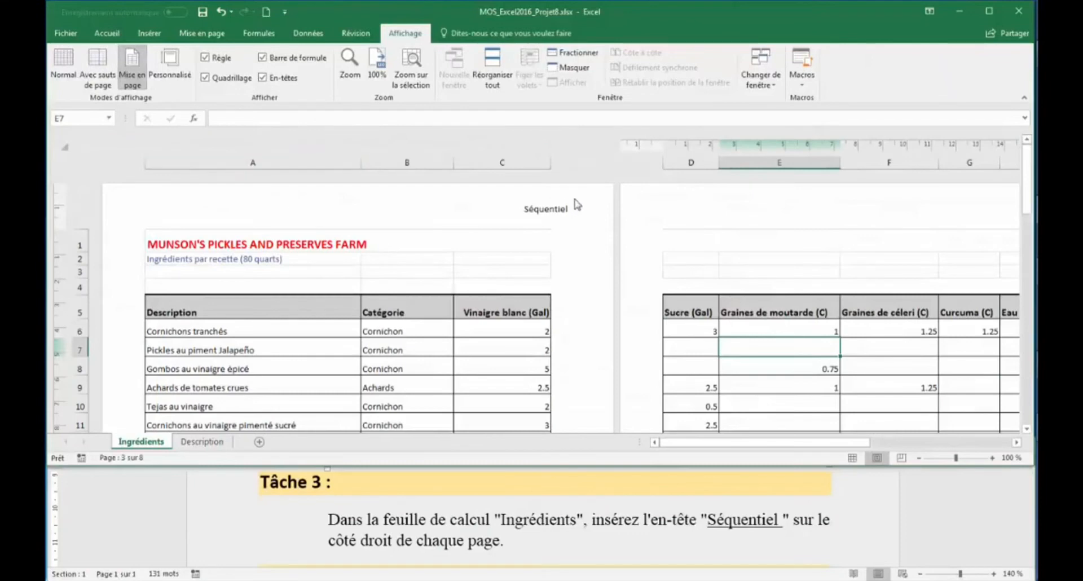
{"action": "left_click", "coordinate": [539, 207]}
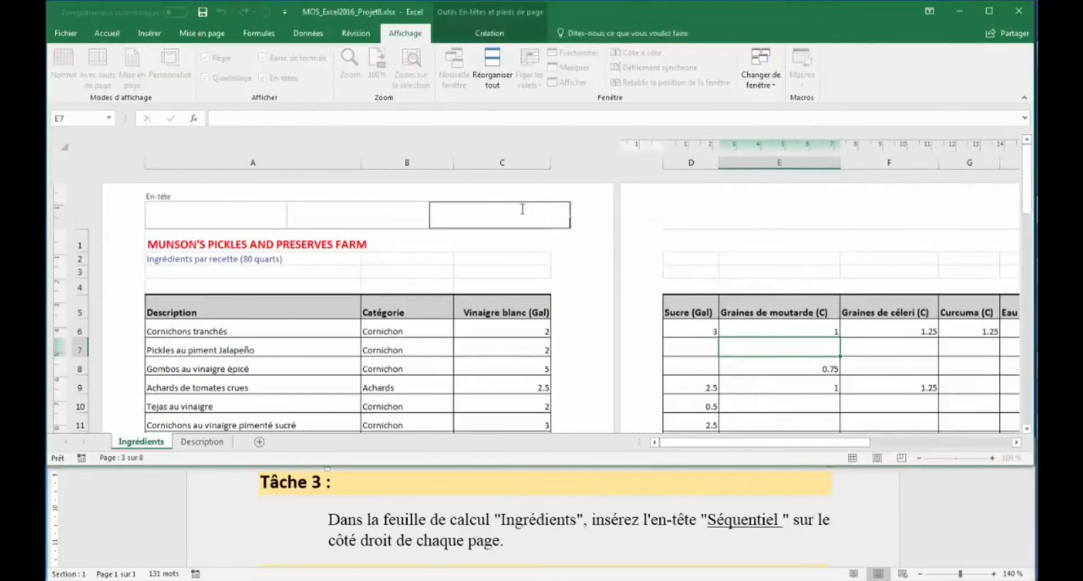
{"action": "key", "text": "ctrl+v"}
{"action": "left_click", "coordinate": [106, 32]}
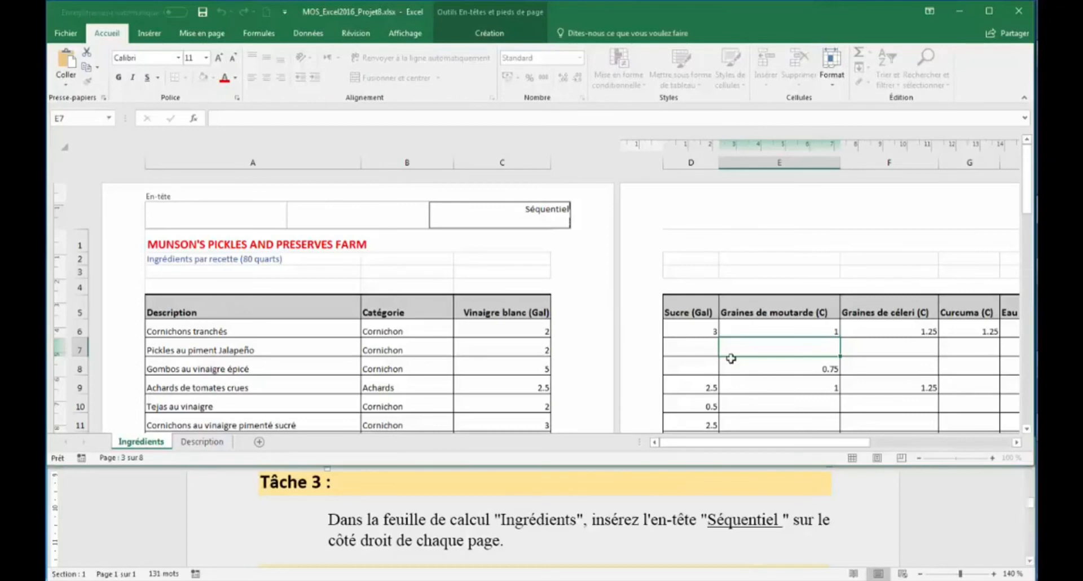
{"action": "left_click", "coordinate": [461, 269]}
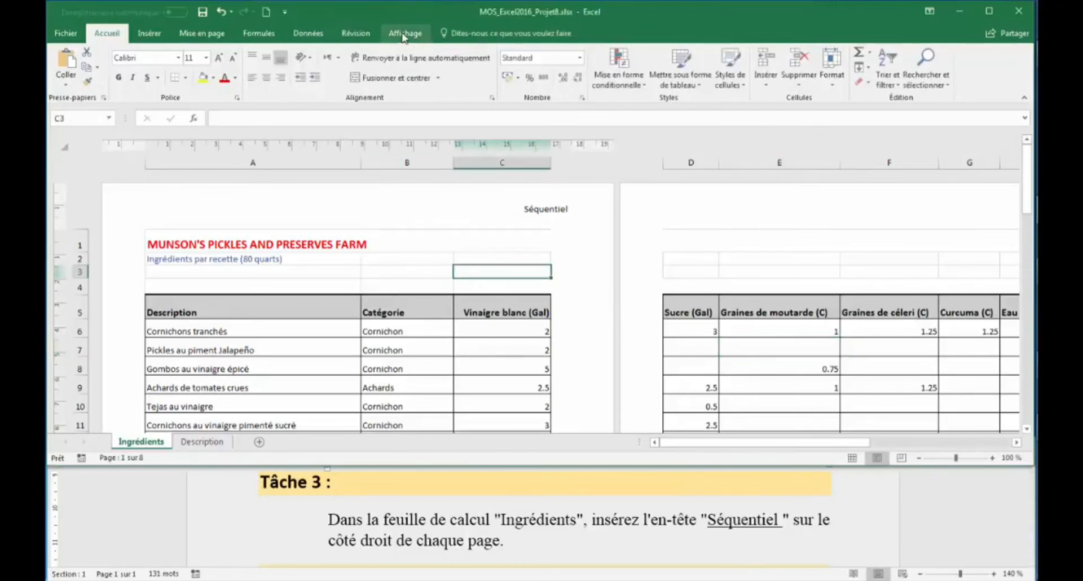
- Compare the Ingrédients sheet in Normal view and Page Layout view to check the header
{"action": "left_click", "coordinate": [405, 33]}
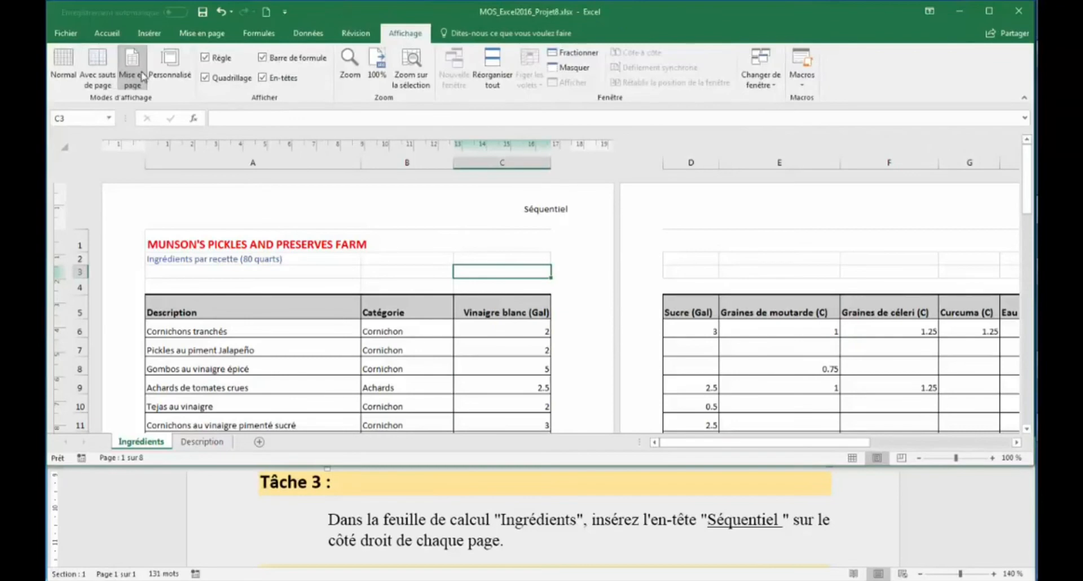
{"action": "left_click", "coordinate": [63, 68]}
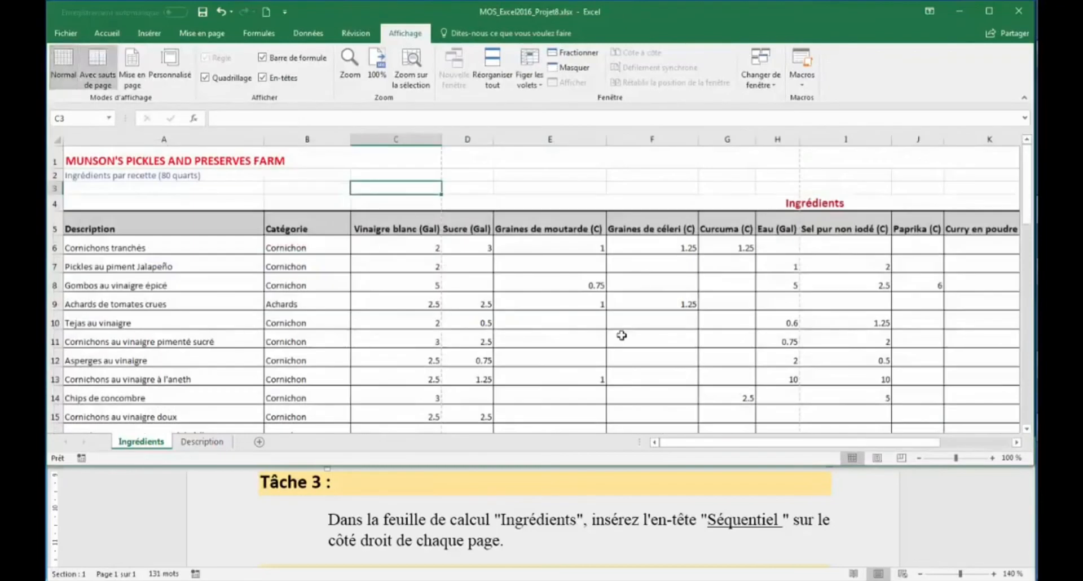
{"action": "left_click", "coordinate": [877, 458]}
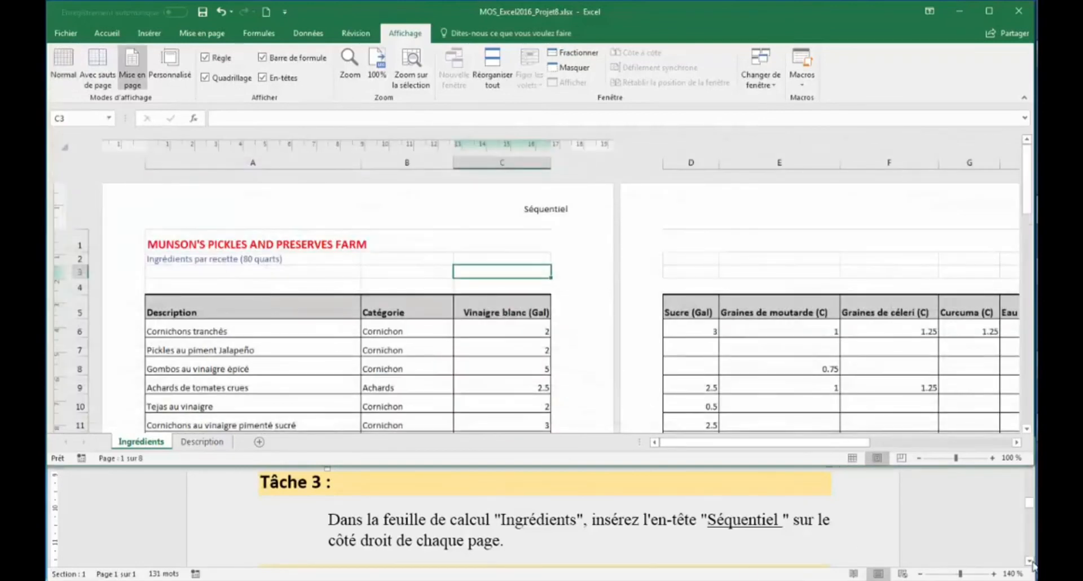
- Bring up the Tâche 4 instructions in the Projet 8 Word document
{"action": "left_click", "coordinate": [1030, 562]}
{"action": "scroll", "coordinate": [1030, 563], "scroll_direction": "down", "scroll_amount": 5}
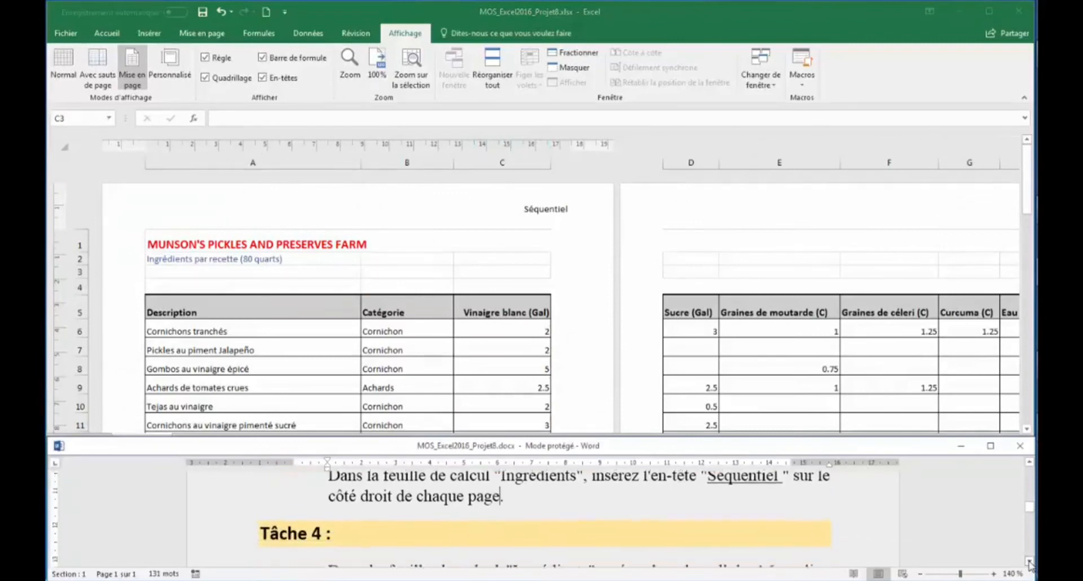
{"action": "left_click", "coordinate": [1029, 462]}
{"action": "left_click", "coordinate": [1030, 462]}
{"action": "left_click", "coordinate": [1029, 462]}
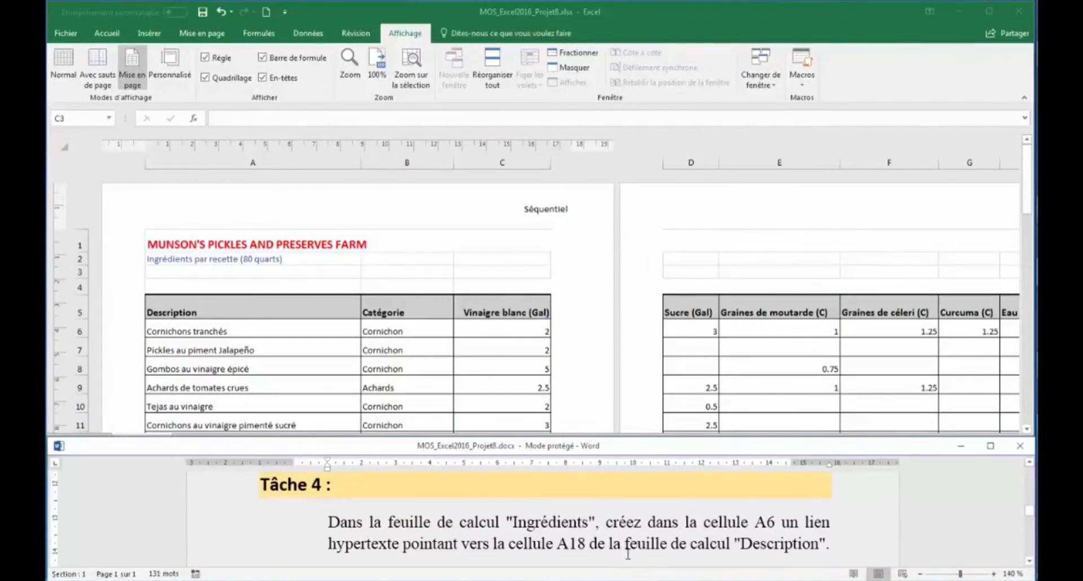
- Return Excel's Ingrédients sheet to Normal view
{"action": "left_click", "coordinate": [109, 36]}
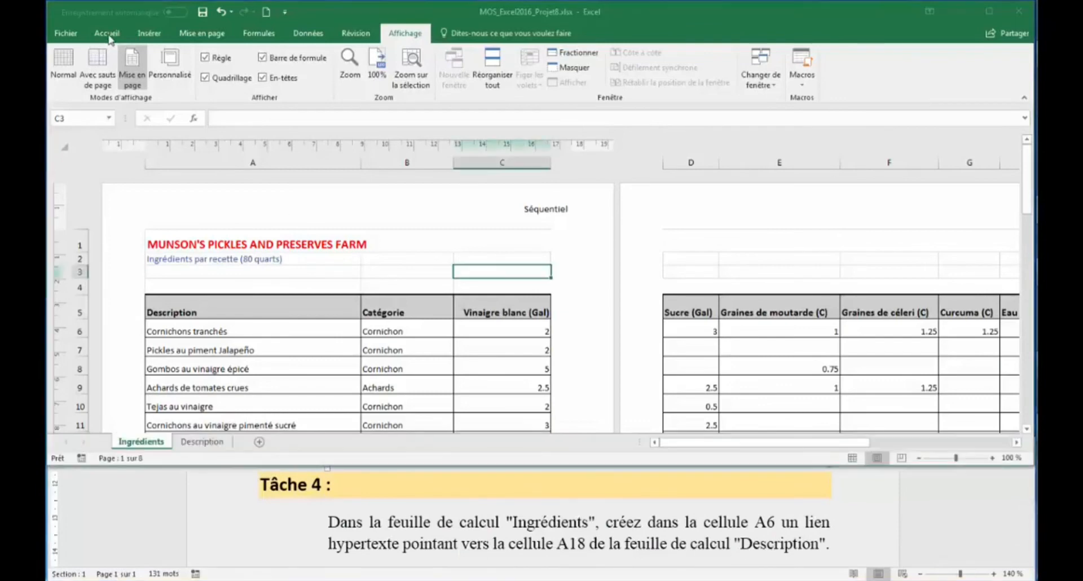
{"action": "left_click", "coordinate": [109, 35]}
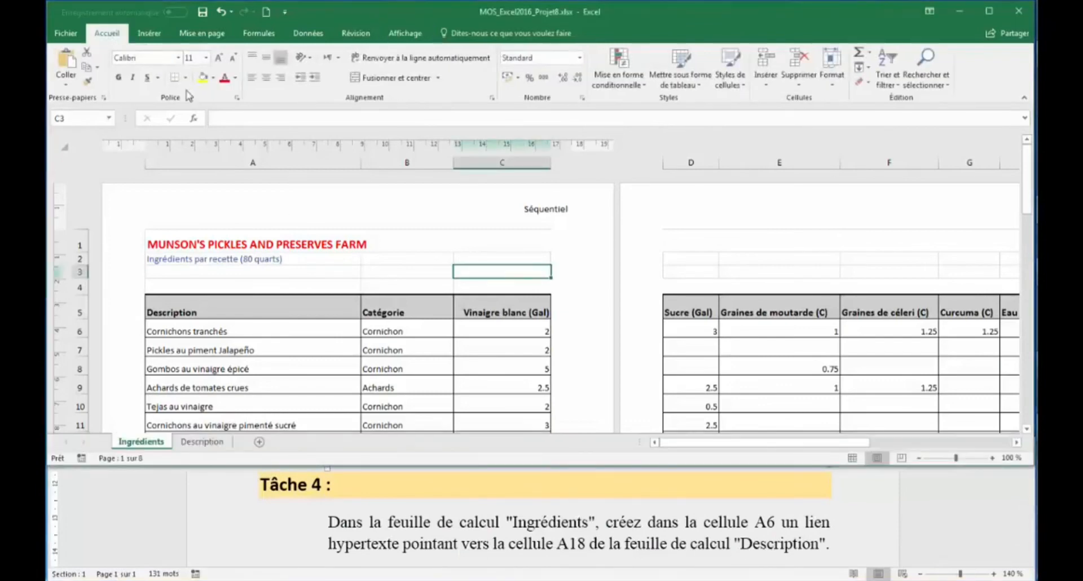
{"action": "left_click", "coordinate": [733, 369]}
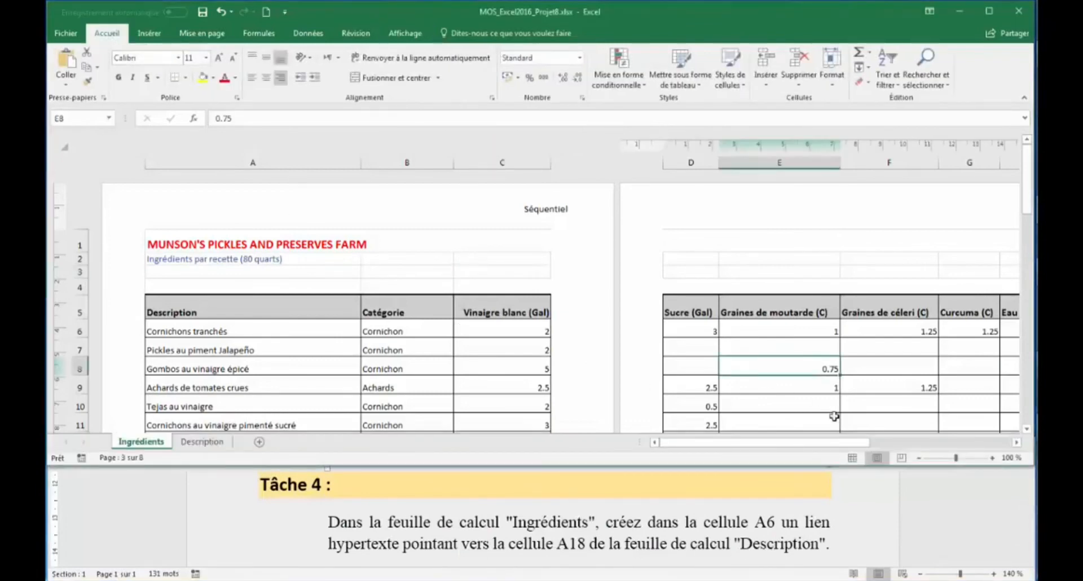
{"action": "left_click", "coordinate": [853, 459]}
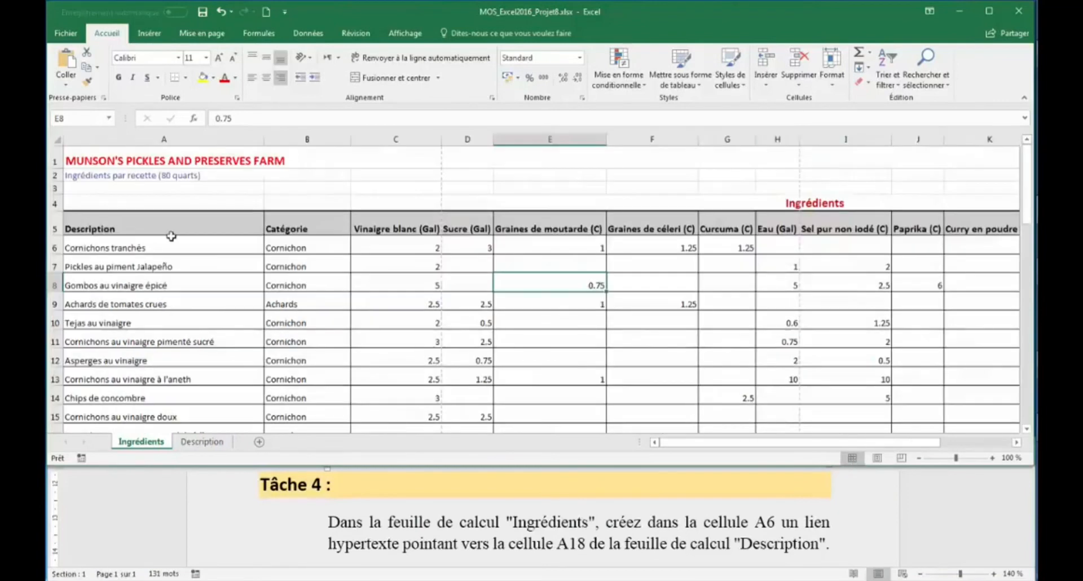
- Insert a hyperlink in cell A6 of the Ingrédients sheet pointing to cell A18 of the Description sheet
{"action": "left_click", "coordinate": [113, 245]}
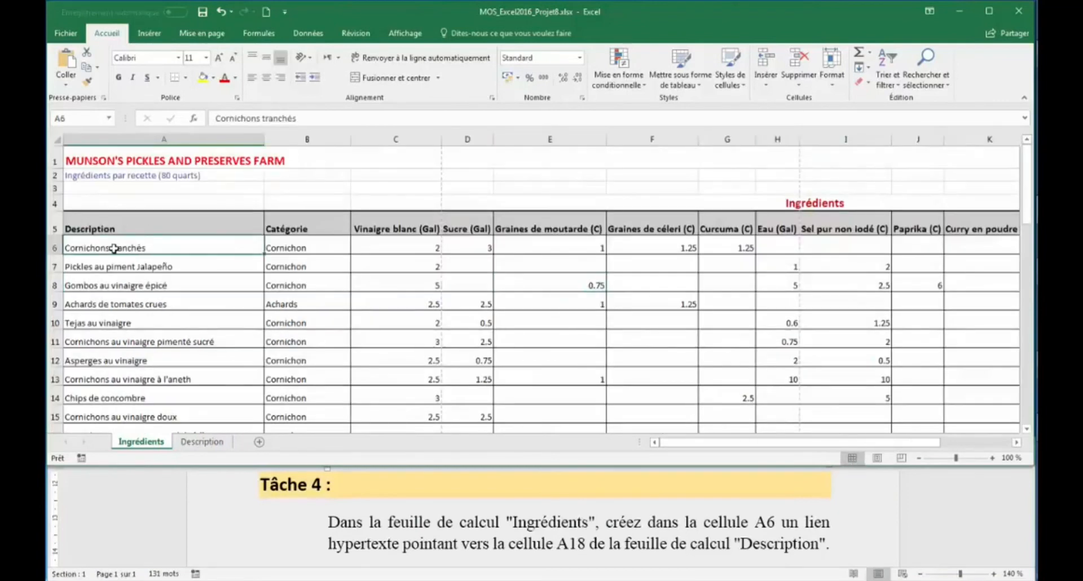
{"action": "left_click", "coordinate": [149, 33]}
{"action": "left_click", "coordinate": [904, 83]}
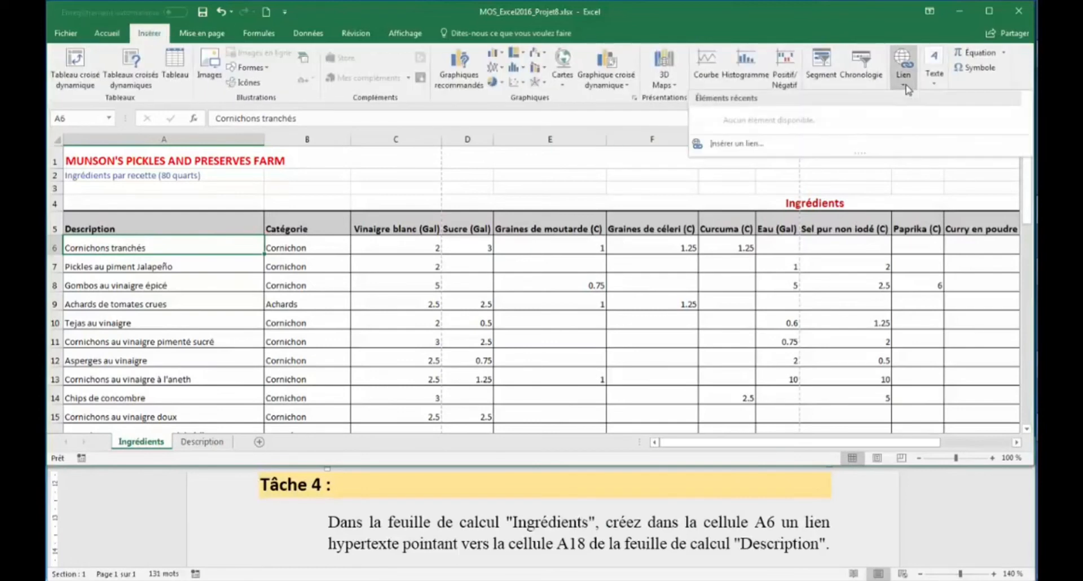
{"action": "left_click", "coordinate": [778, 142]}
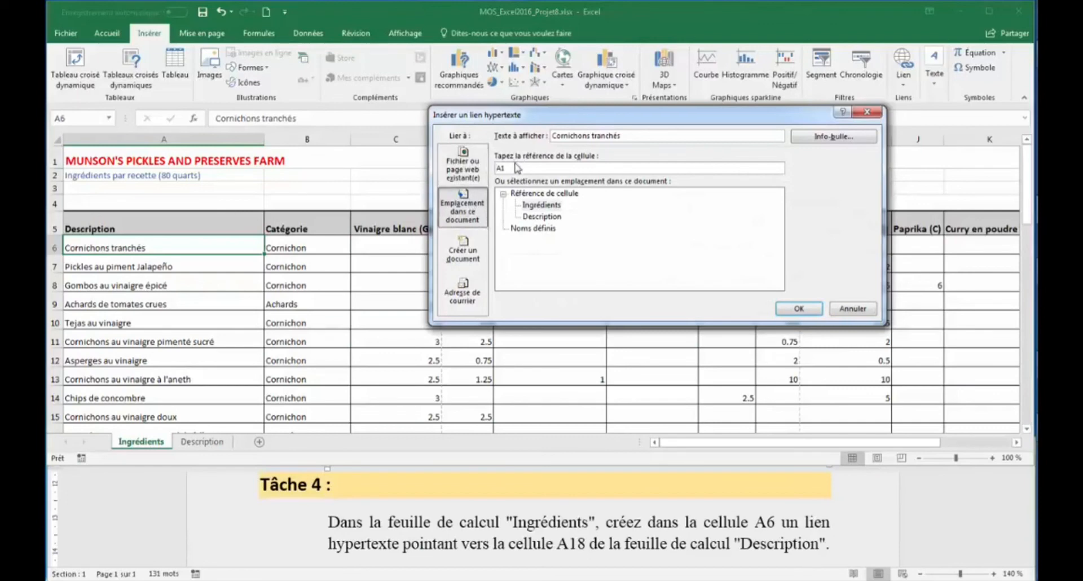
{"action": "left_click_drag", "start_coordinate": [516, 167], "coordinate": [425, 168]}
{"action": "left_click", "coordinate": [536, 220]}
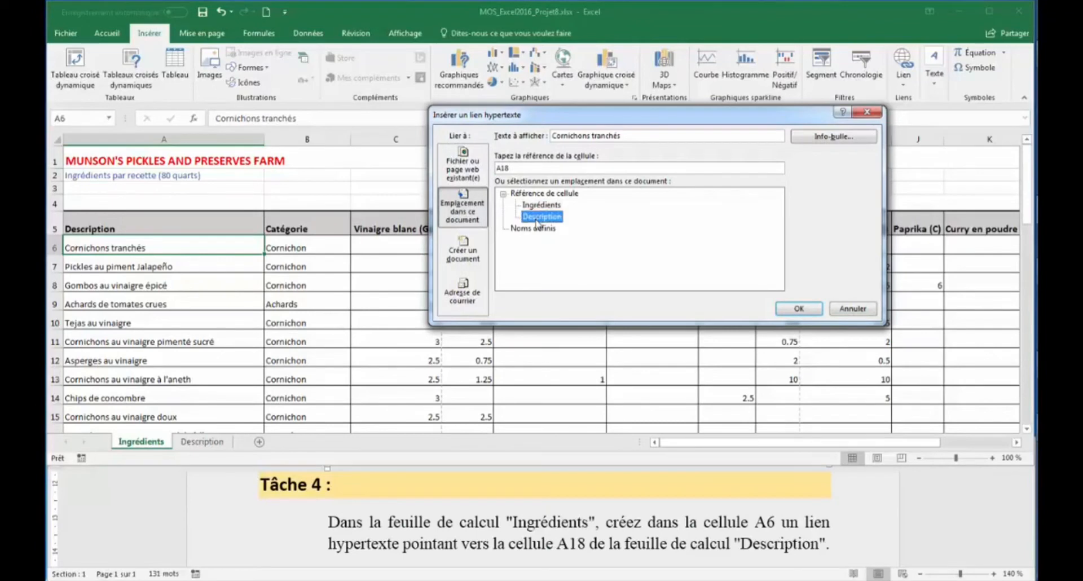
{"action": "left_click", "coordinate": [804, 310]}
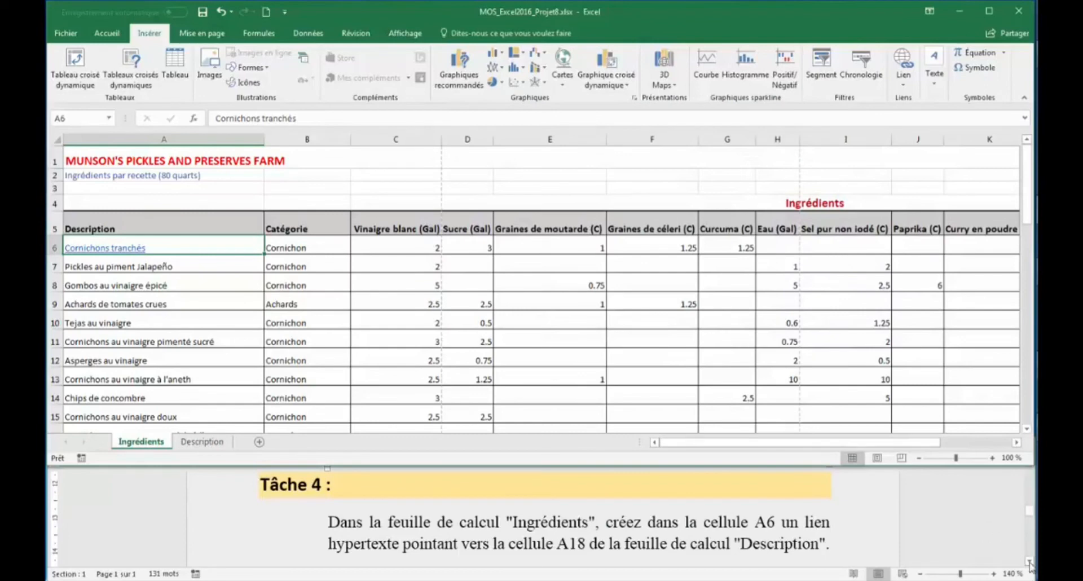
- Bring up the Tâche 5 instructions in Word and highlight the words "l'orientation Paysage"
{"action": "left_click", "coordinate": [1029, 562]}
{"action": "scroll", "coordinate": [1029, 562], "scroll_direction": "down", "scroll_amount": 3}
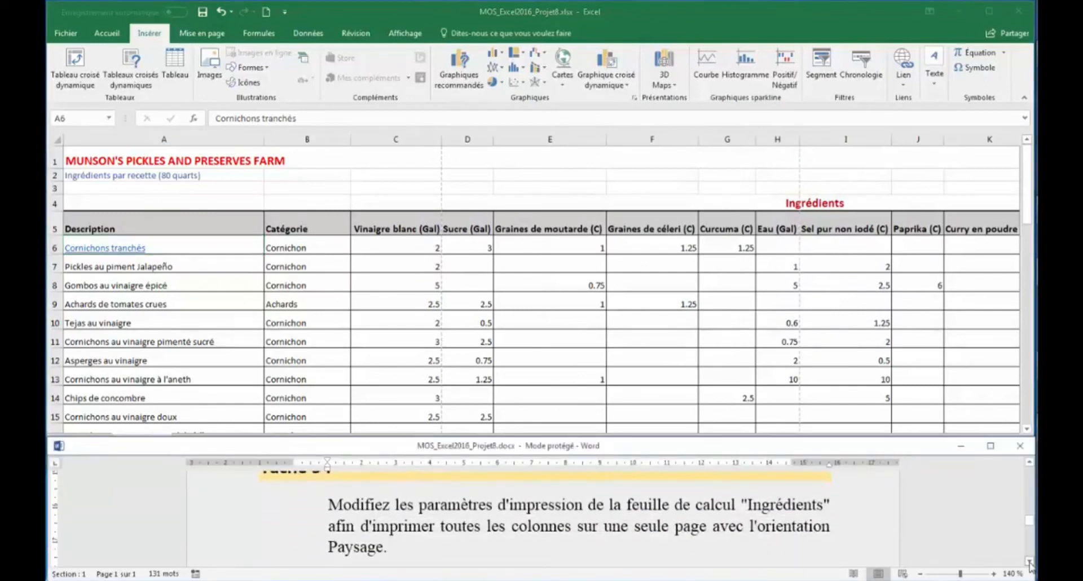
{"action": "left_click", "coordinate": [1029, 462]}
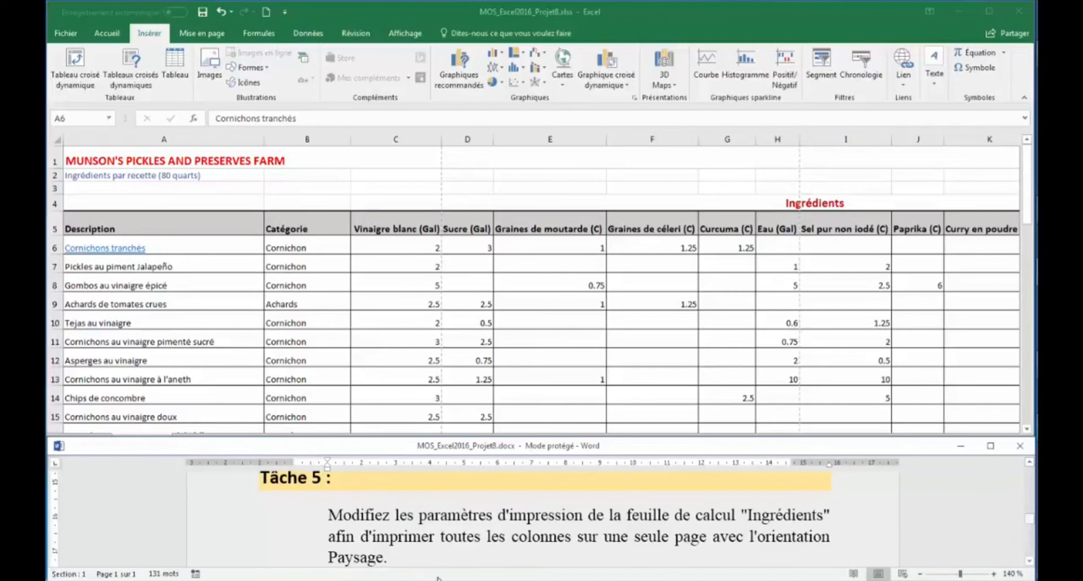
{"action": "mouse_move", "coordinate": [442, 539]}
{"action": "left_mouse_down"}
{"action": "mouse_move", "coordinate": [708, 536]}
{"action": "mouse_move", "coordinate": [496, 551]}
{"action": "mouse_move", "coordinate": [440, 520]}
{"action": "mouse_move", "coordinate": [443, 546]}
{"action": "left_mouse_up"}
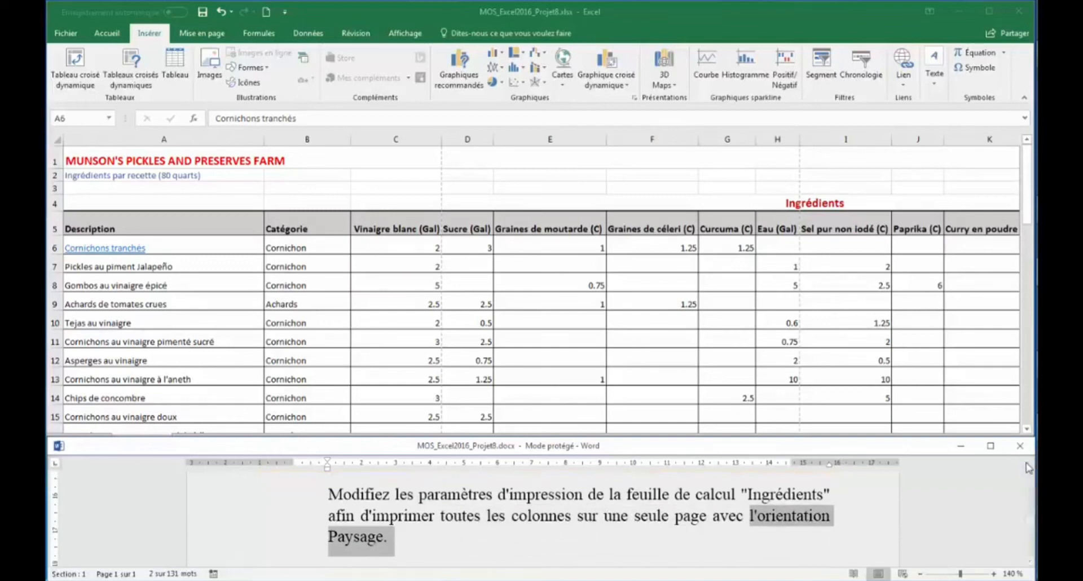
{"action": "left_click", "coordinate": [1030, 461]}
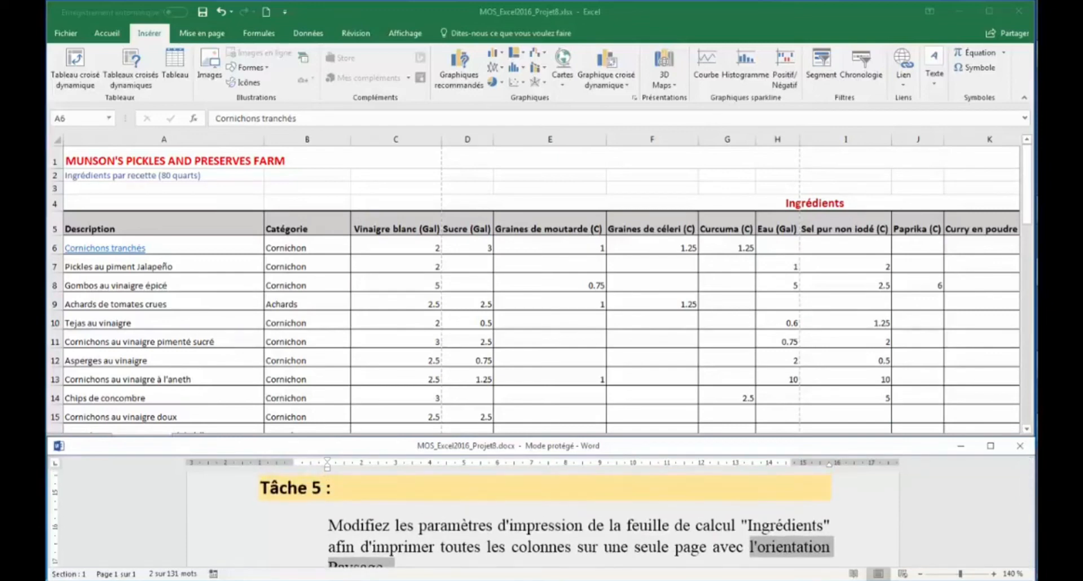
{"action": "left_click", "coordinate": [1030, 560]}
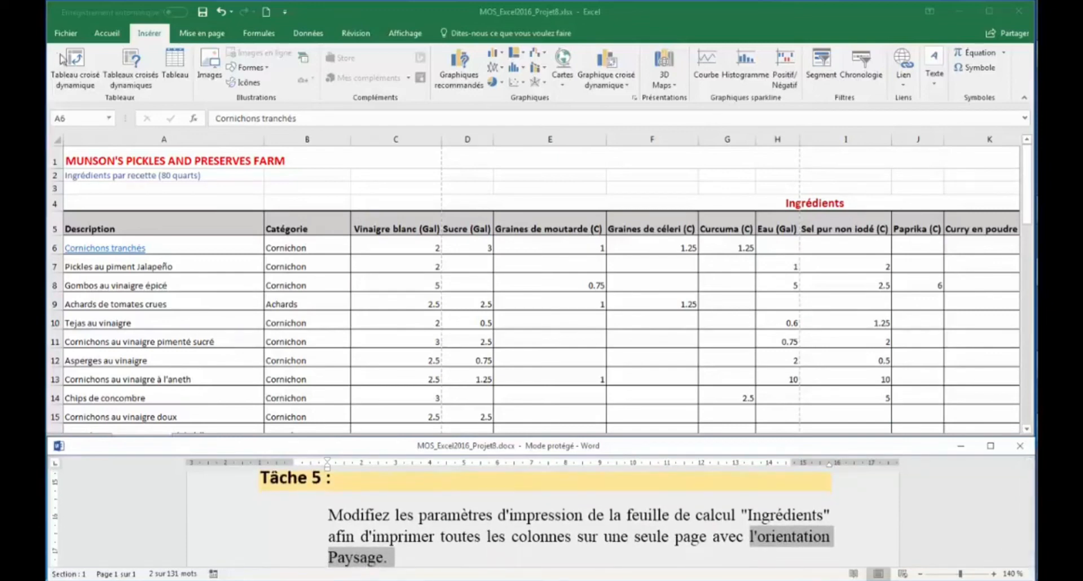
- Set the page orientation to Paysage in the print settings of Excel's Ingrédients sheet
{"action": "left_click", "coordinate": [61, 37]}
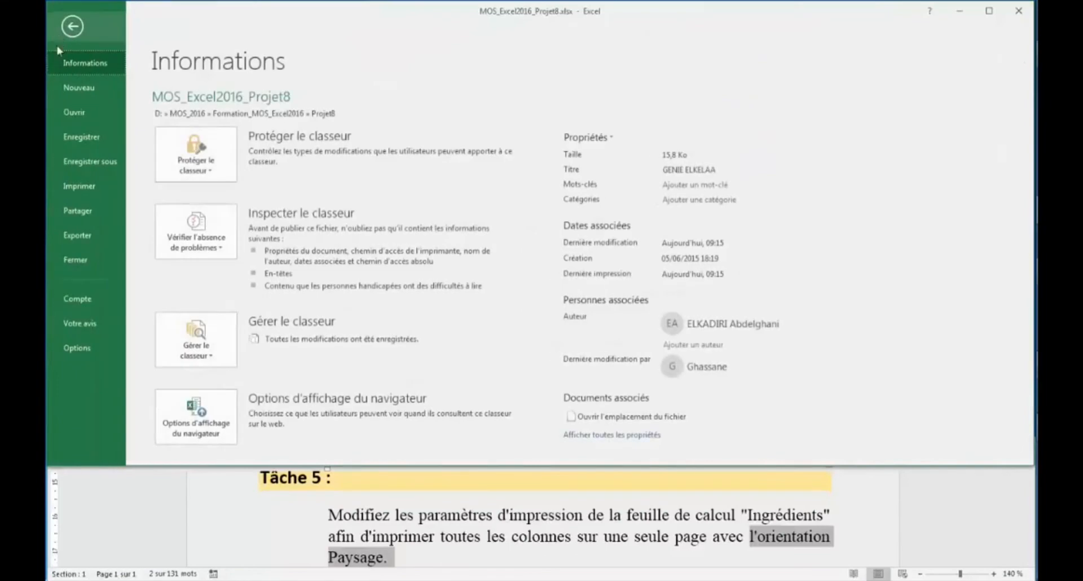
{"action": "left_click", "coordinate": [79, 191]}
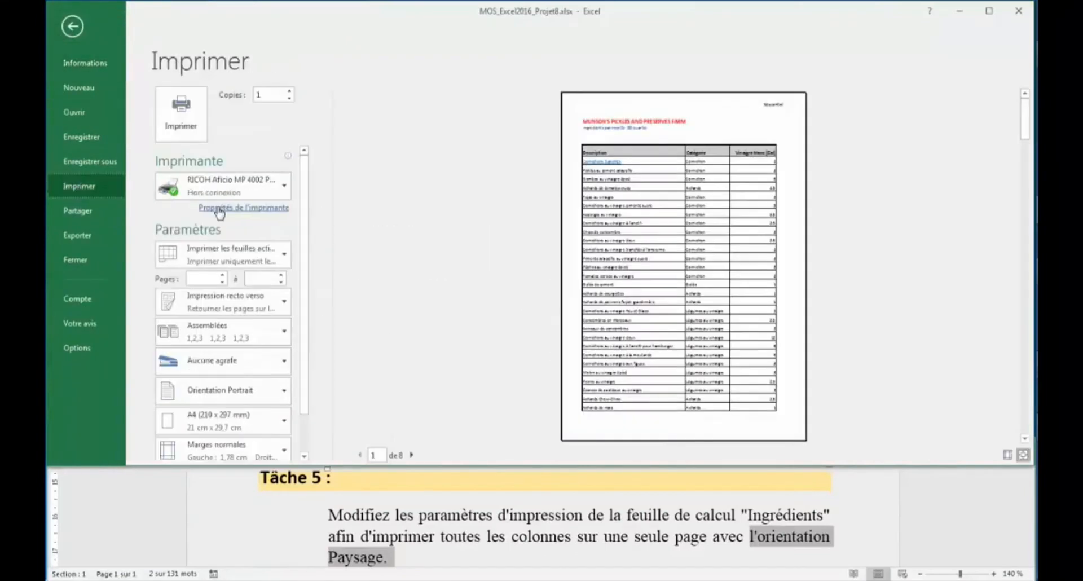
{"action": "scroll", "coordinate": [308, 260], "scroll_direction": "down", "scroll_amount": 2}
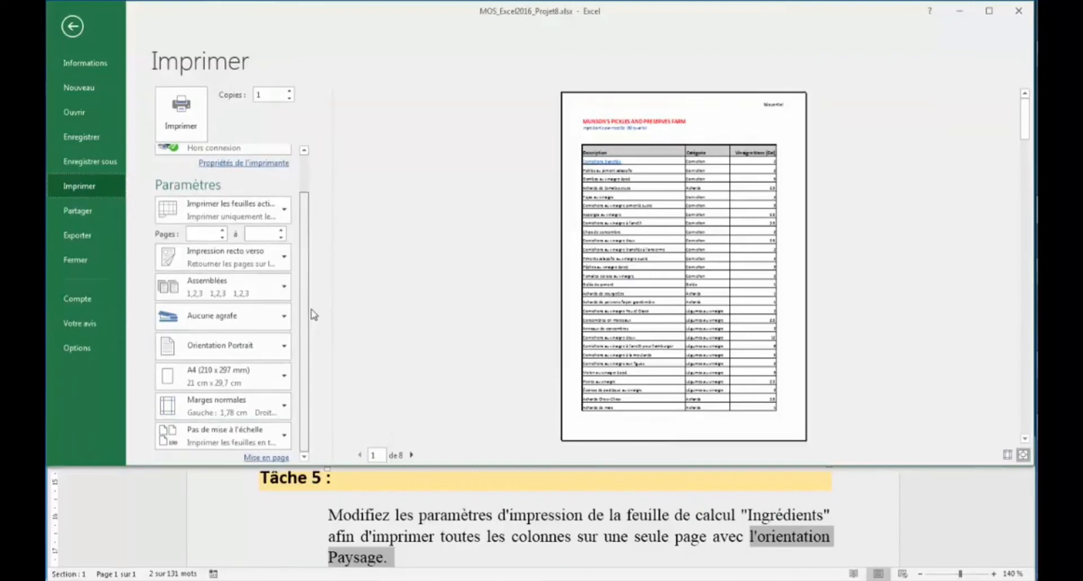
{"action": "left_click", "coordinate": [261, 346]}
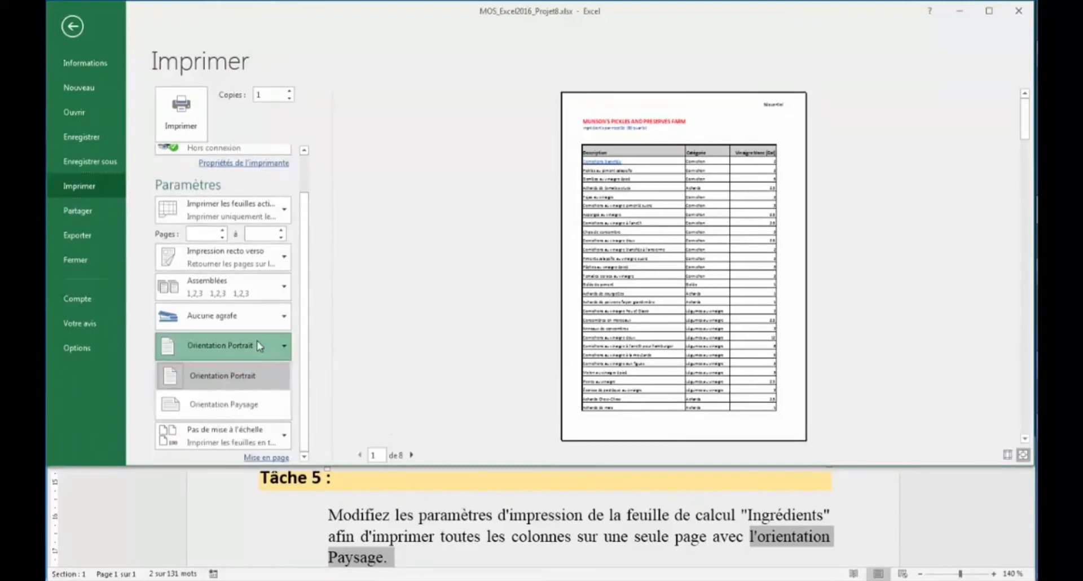
{"action": "left_click", "coordinate": [202, 405]}
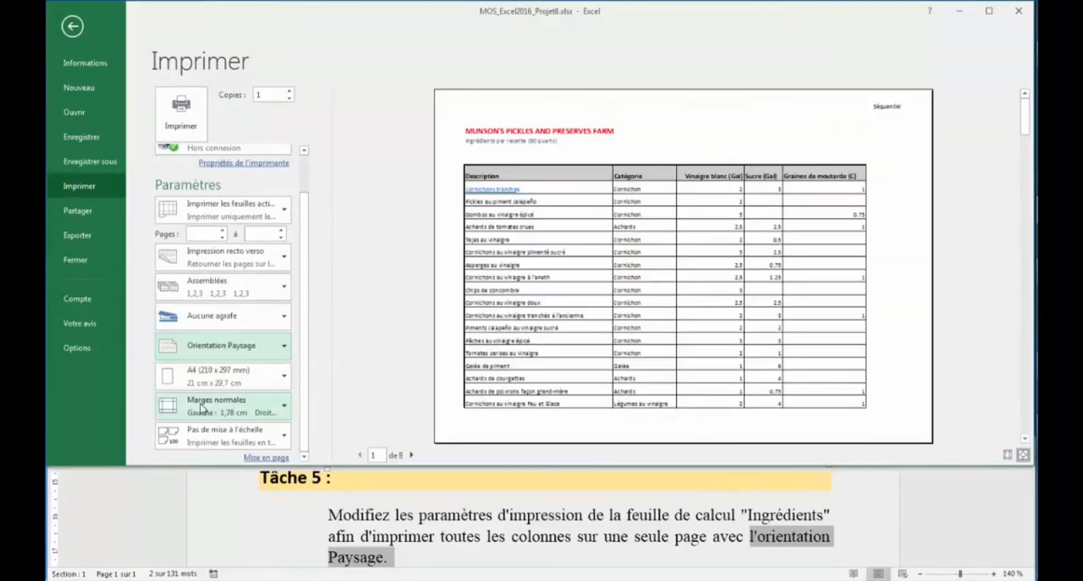
- Set the print scaling of the Ingrédients sheet to Ajuster toutes les colonnes à une page
{"action": "left_click", "coordinate": [240, 443]}
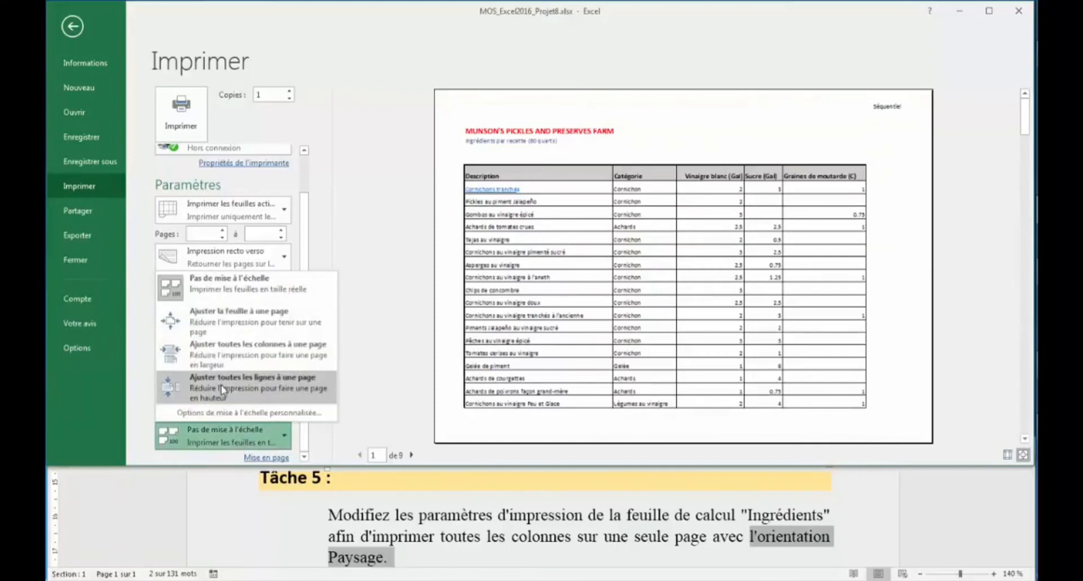
{"action": "left_click", "coordinate": [260, 352]}
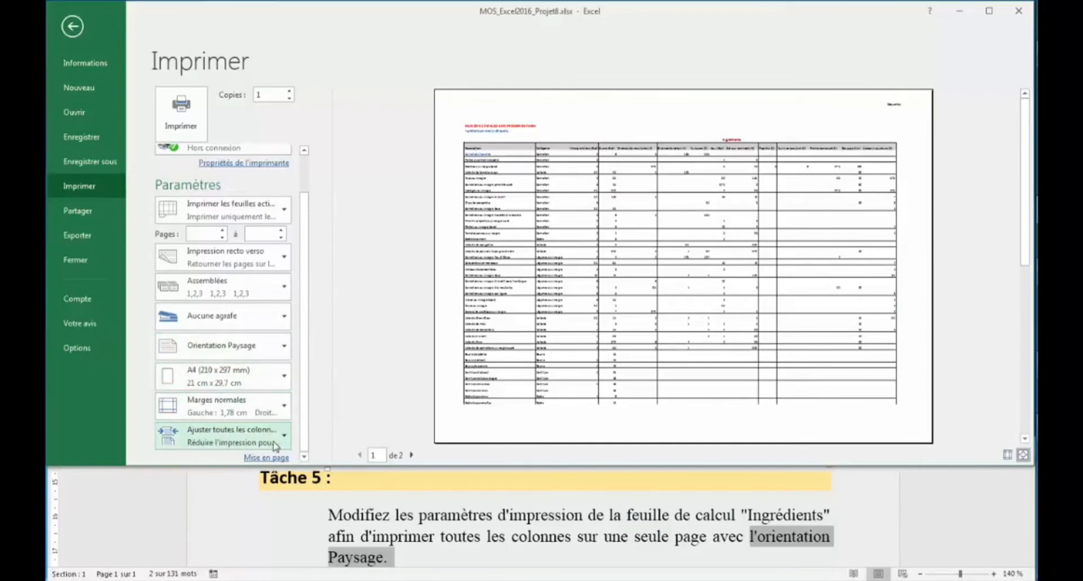
{"action": "left_click", "coordinate": [590, 545]}
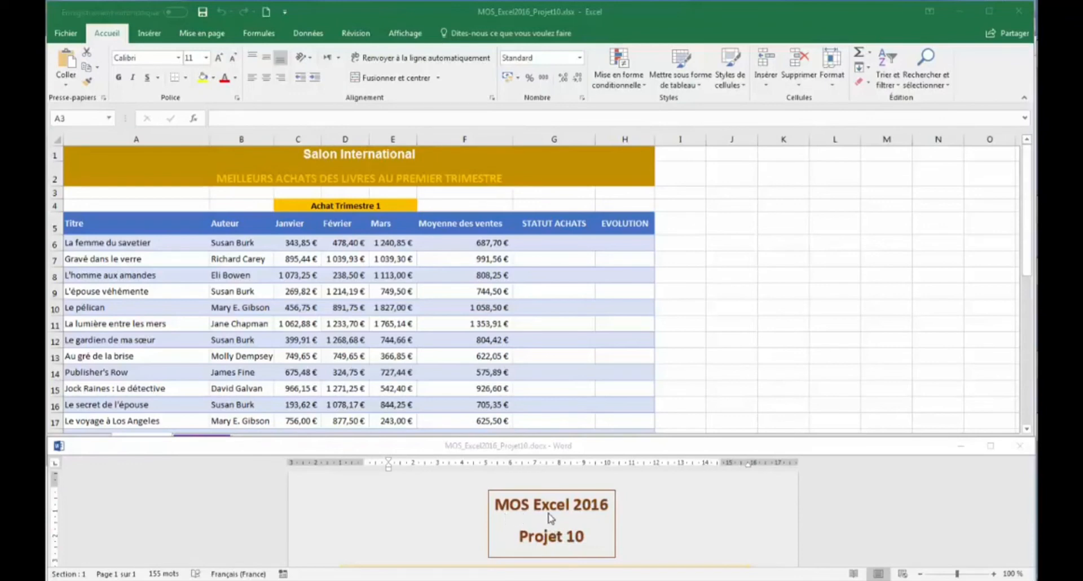
- Bring up the Tâche 1 instructions in the Projet 10 Word document and copy the sheet name "Trimestre 3"
{"action": "left_click", "coordinate": [968, 529]}
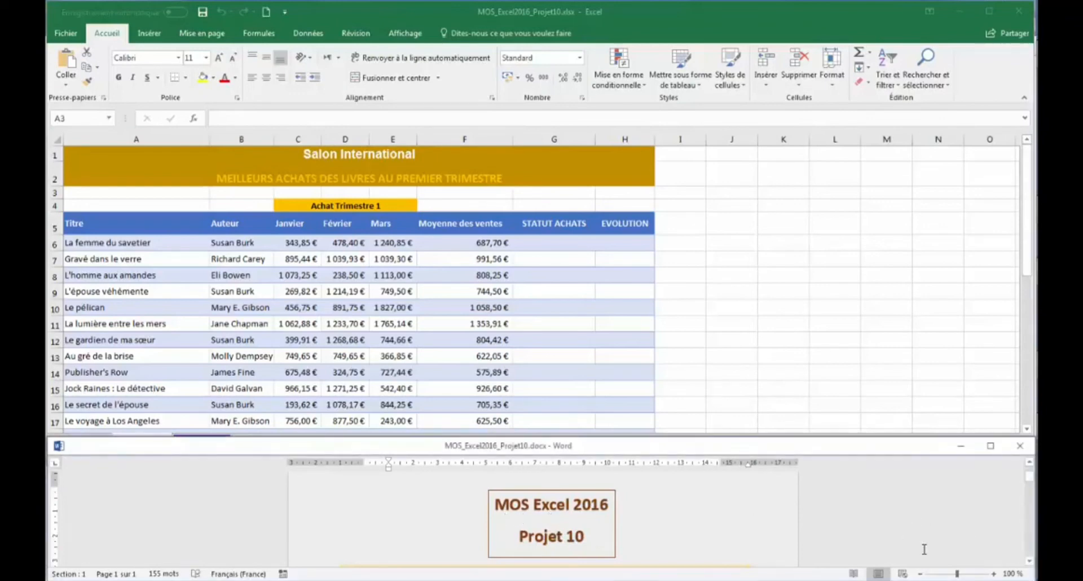
{"action": "left_click", "coordinate": [1029, 561]}
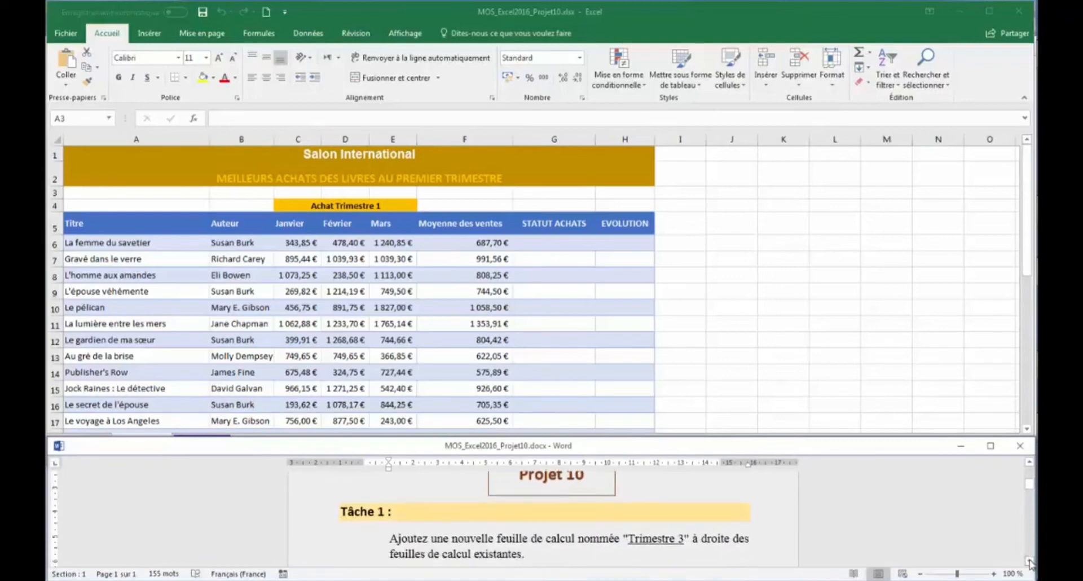
{"action": "left_click", "coordinate": [1030, 562]}
{"action": "left_click", "coordinate": [1030, 561]}
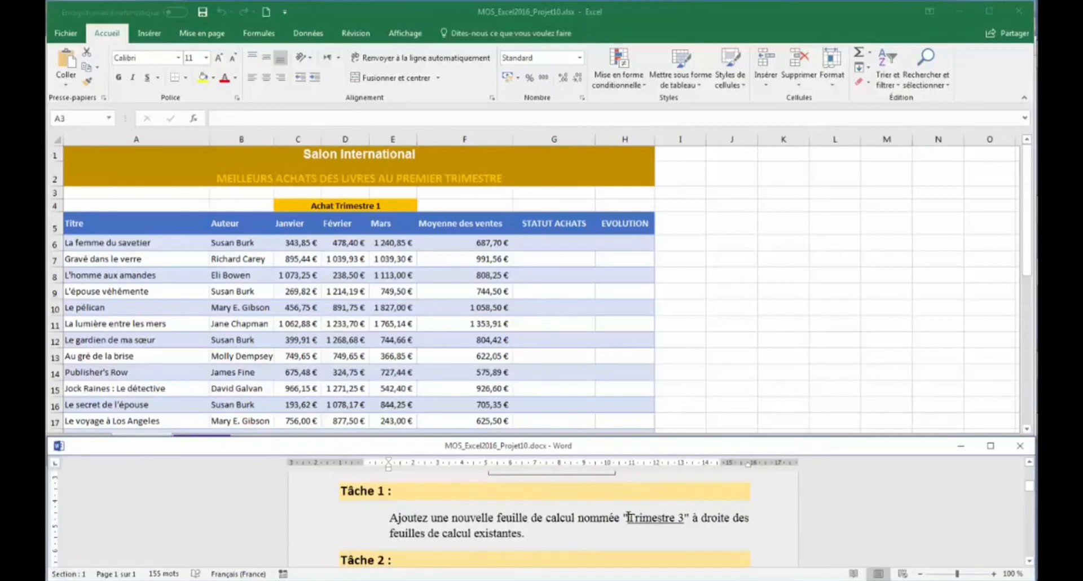
{"action": "left_click_drag", "start_coordinate": [628, 517], "coordinate": [685, 514]}
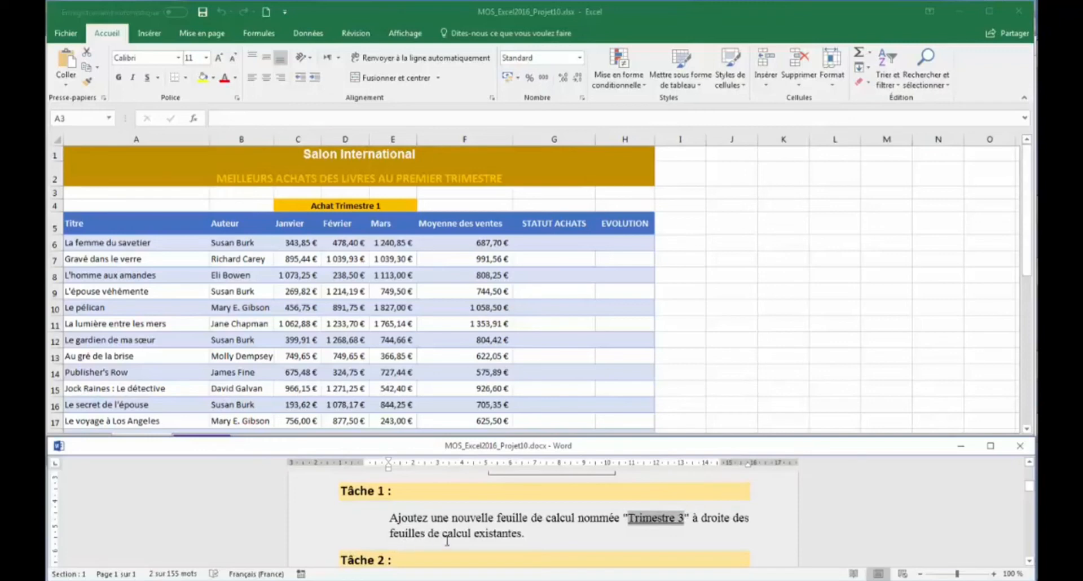
{"action": "right_click", "coordinate": [661, 520]}
{"action": "left_click", "coordinate": [691, 376]}
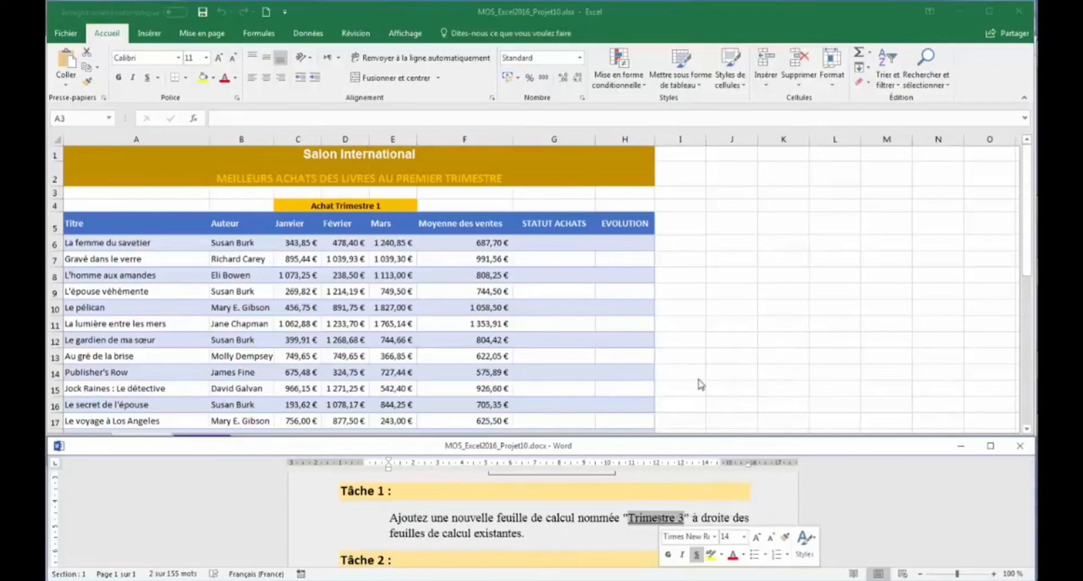
- Add a new worksheet after Trimestre 2 in the Excel Projet 10 workbook and name it "Trimestre 3"
{"action": "left_click", "coordinate": [312, 395]}
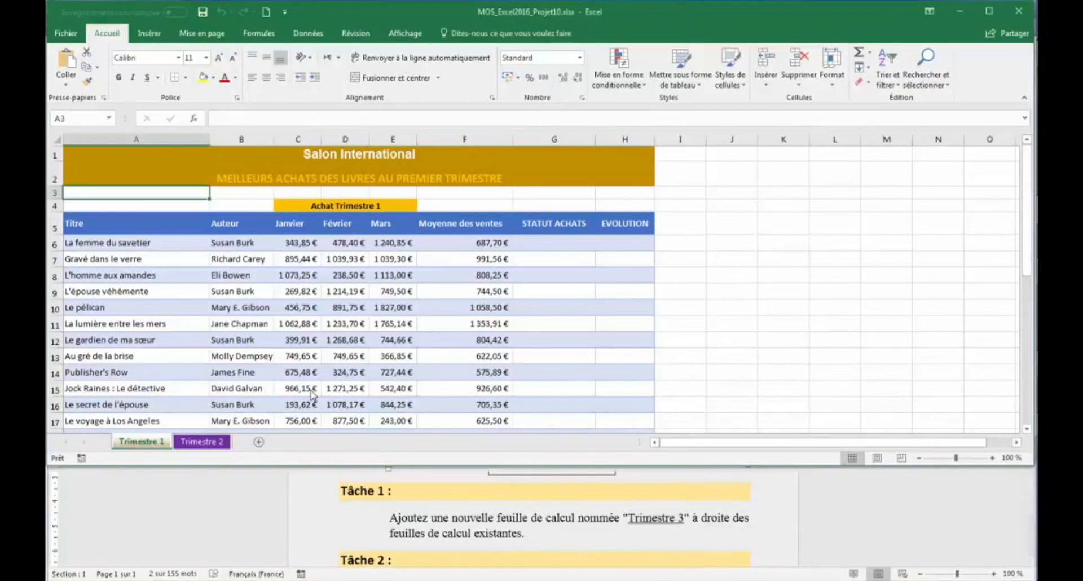
{"action": "left_click", "coordinate": [211, 445]}
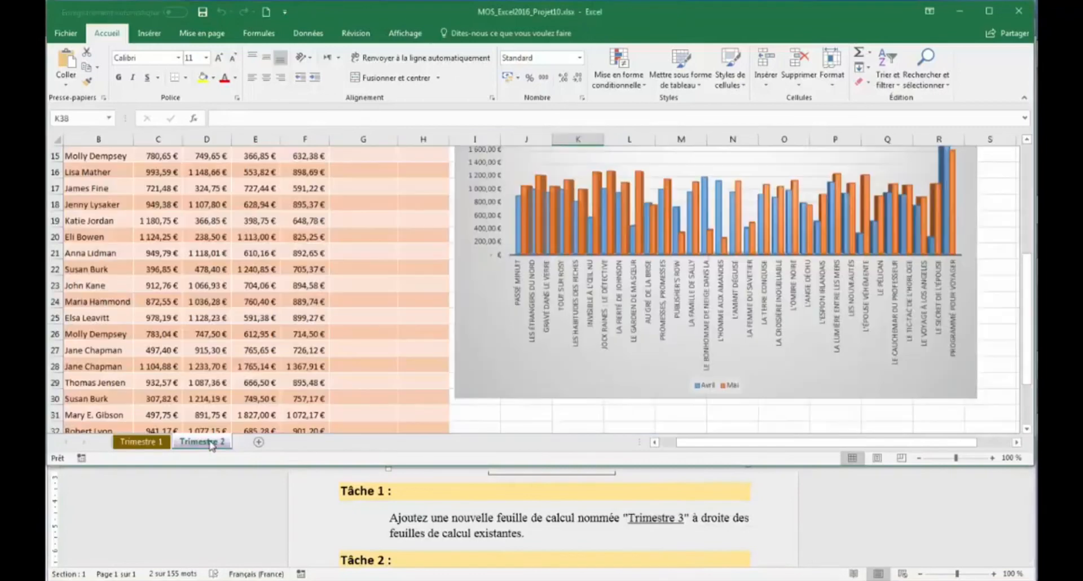
{"action": "left_click", "coordinate": [258, 443]}
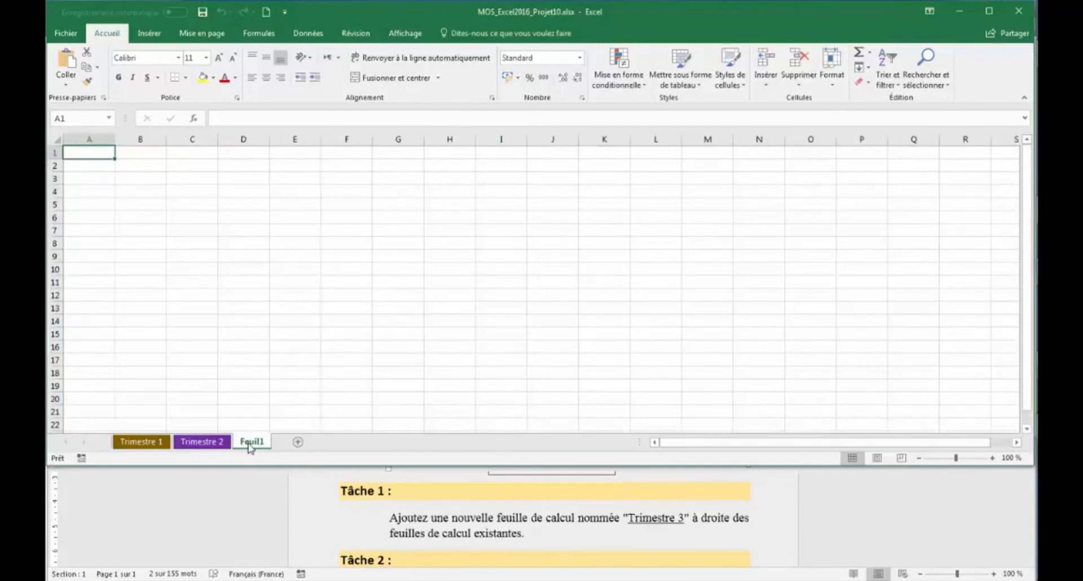
{"action": "double_click", "coordinate": [250, 443]}
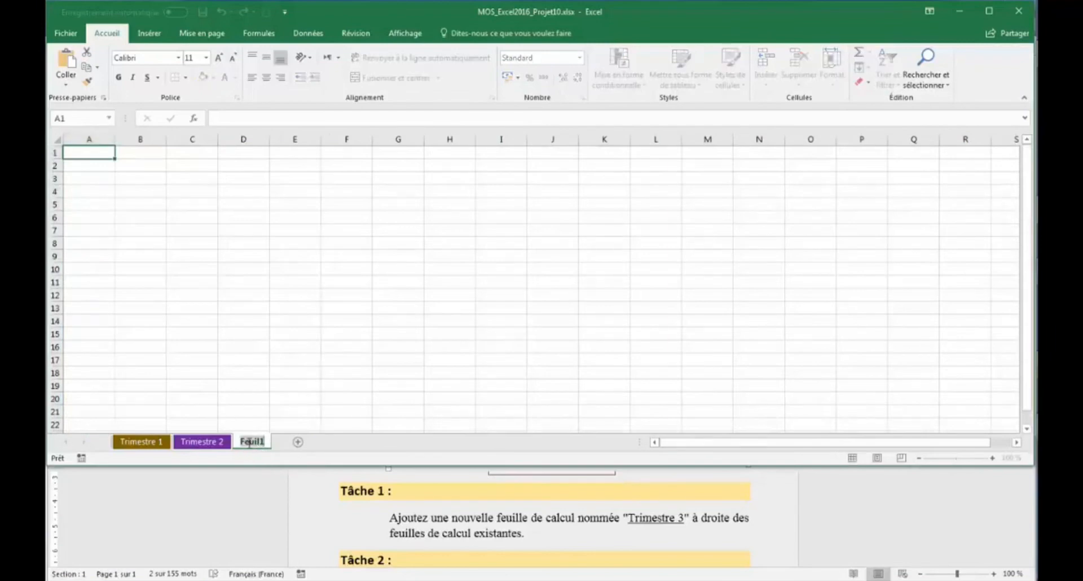
{"action": "type", "text": "Trimestre 3"}
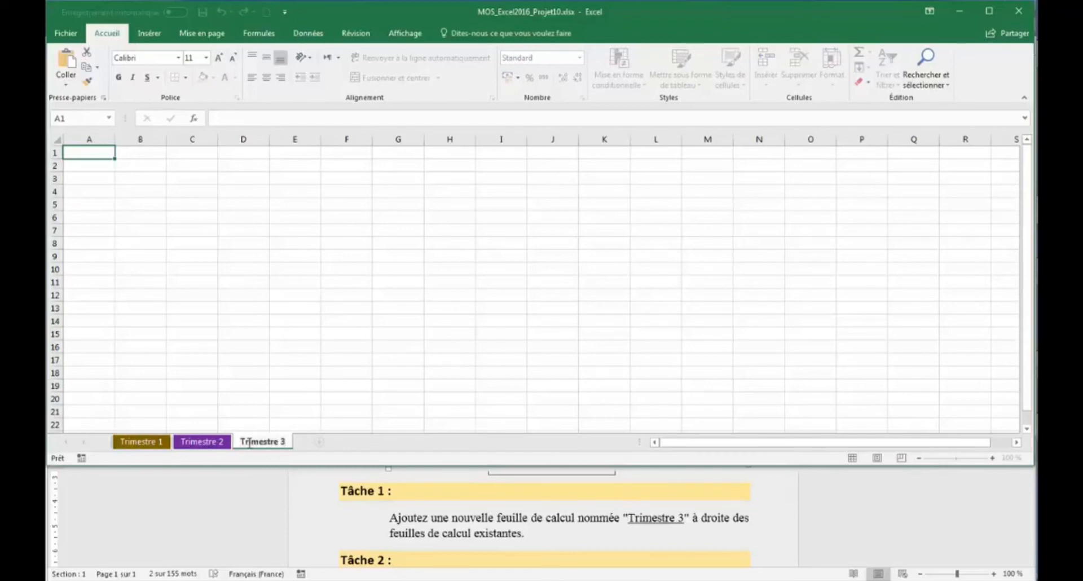
{"action": "key", "text": "Return"}
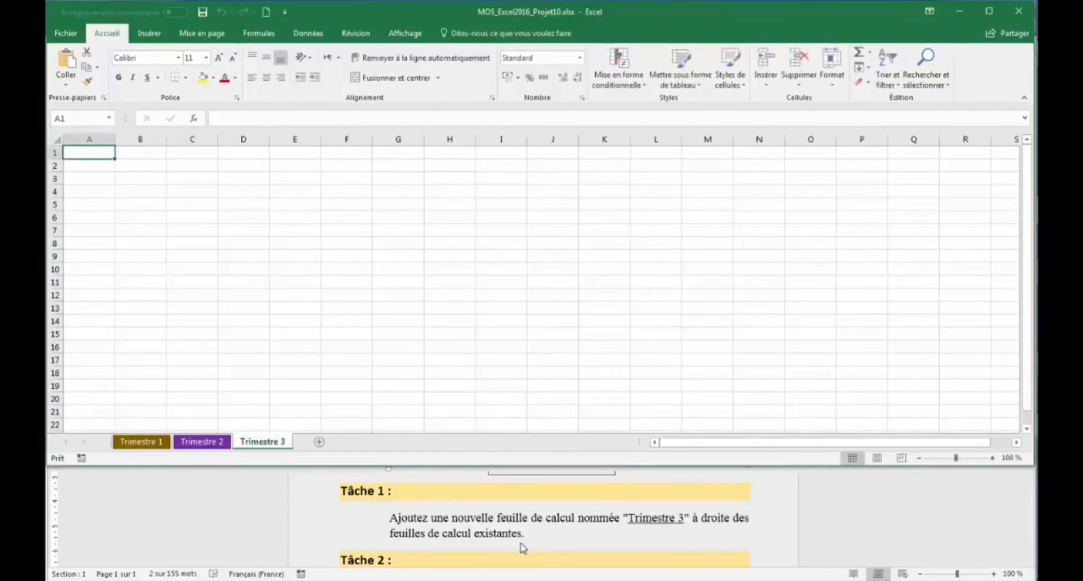
- Bring up the Tâche 2 instructions in Word and return to the Trimestre 1 sheet in Excel
{"action": "key", "text": "alt+Tab"}
{"action": "scroll", "coordinate": [523, 547], "scroll_direction": "down", "scroll_amount": 3}
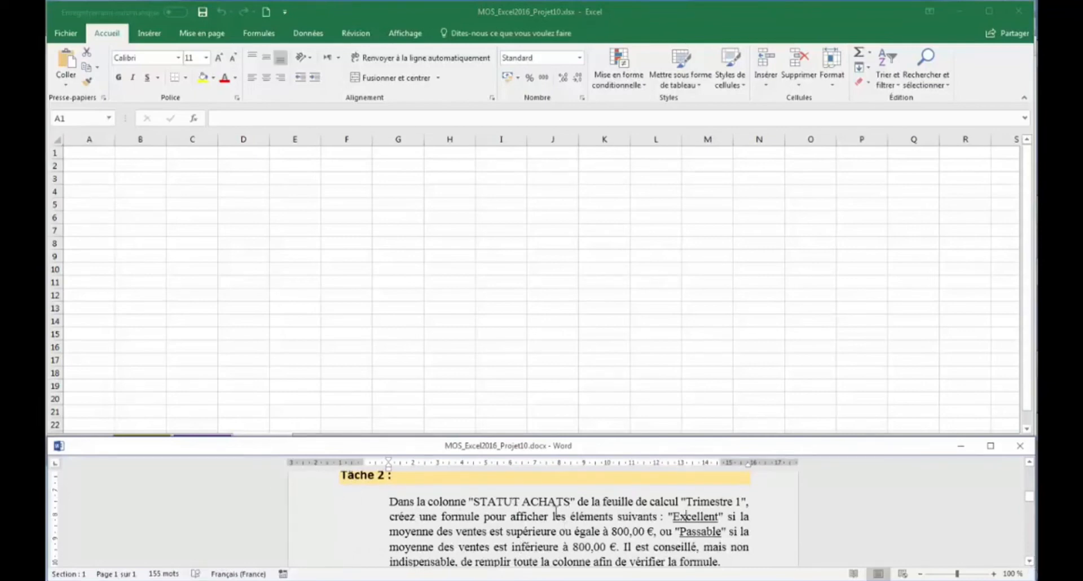
{"action": "left_click", "coordinate": [422, 297]}
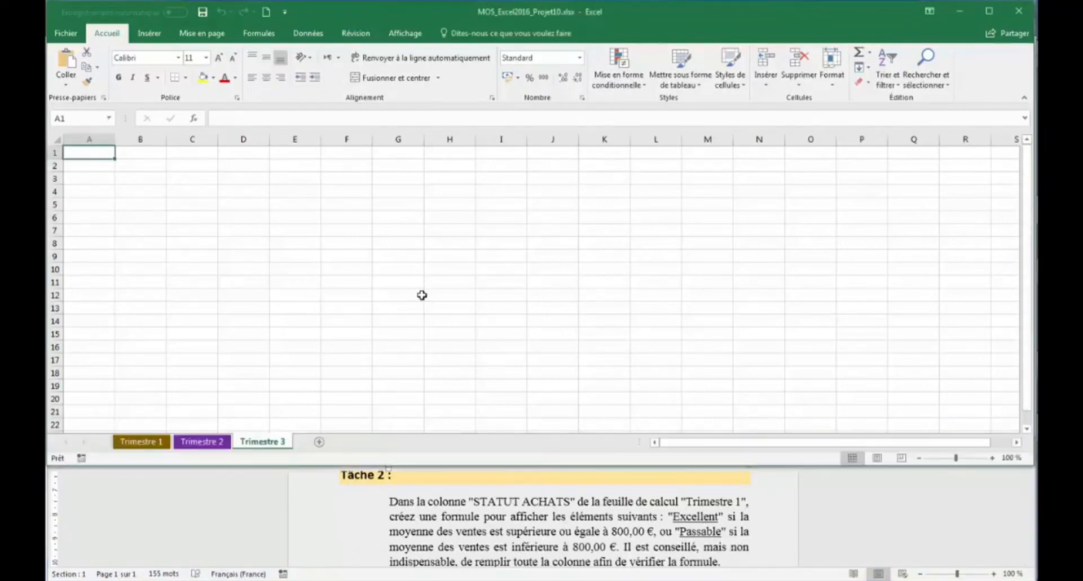
{"action": "left_click", "coordinate": [140, 442]}
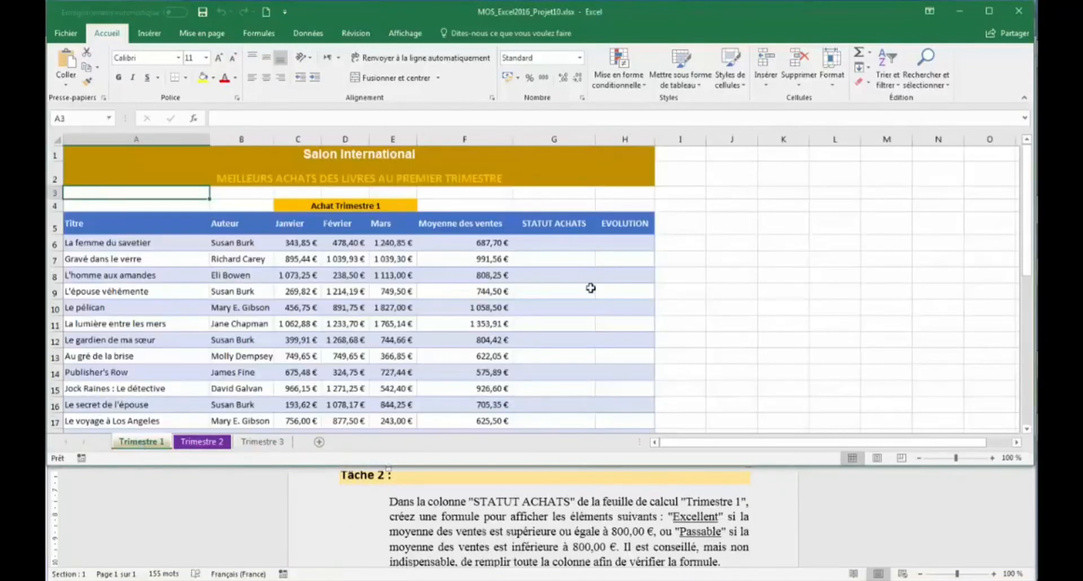
- Start a SI formula in cell G6 of the STATUT ACHATS column testing whether that row's Moyenne des ventes is >=800
{"action": "left_click", "coordinate": [556, 243]}
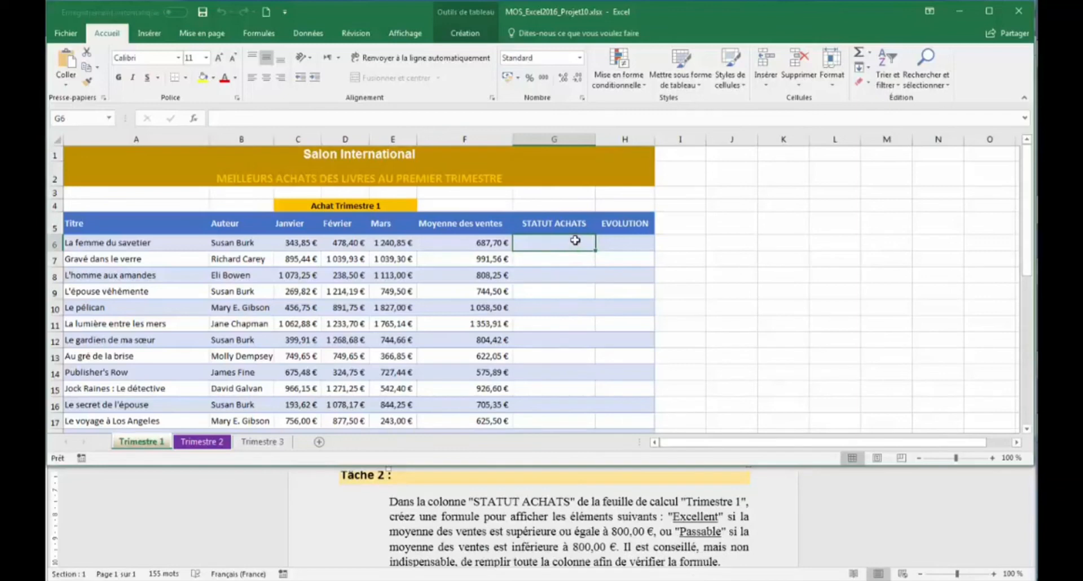
{"action": "type", "text": "="}
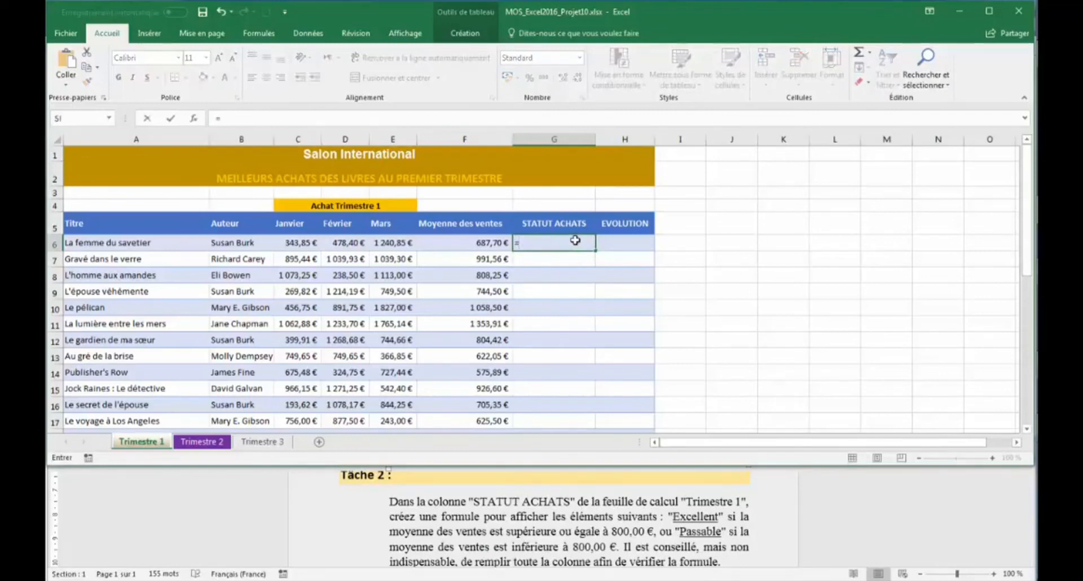
{"action": "type", "text": "si"}
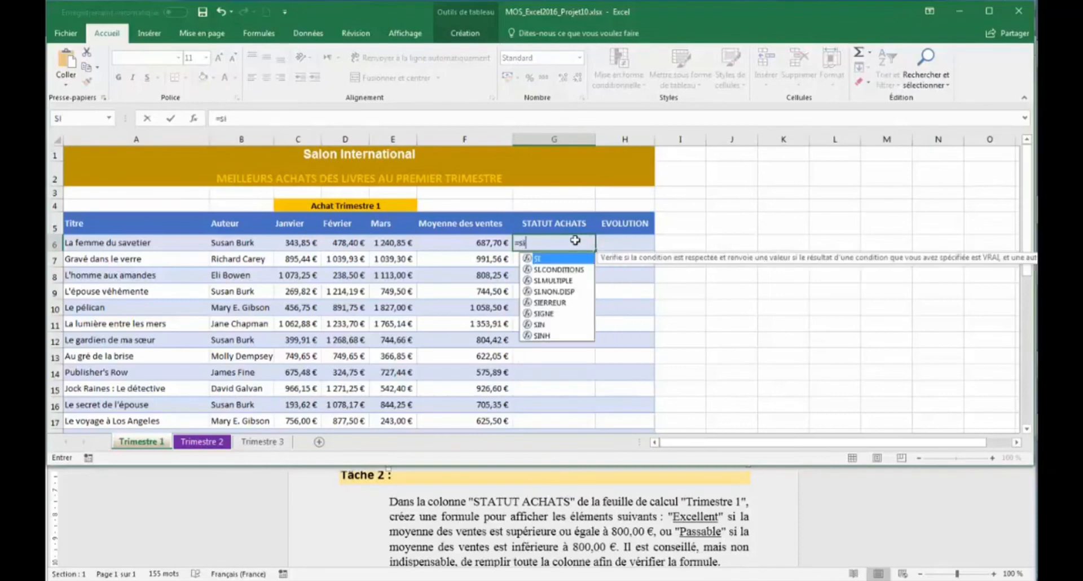
{"action": "double_click", "coordinate": [550, 260]}
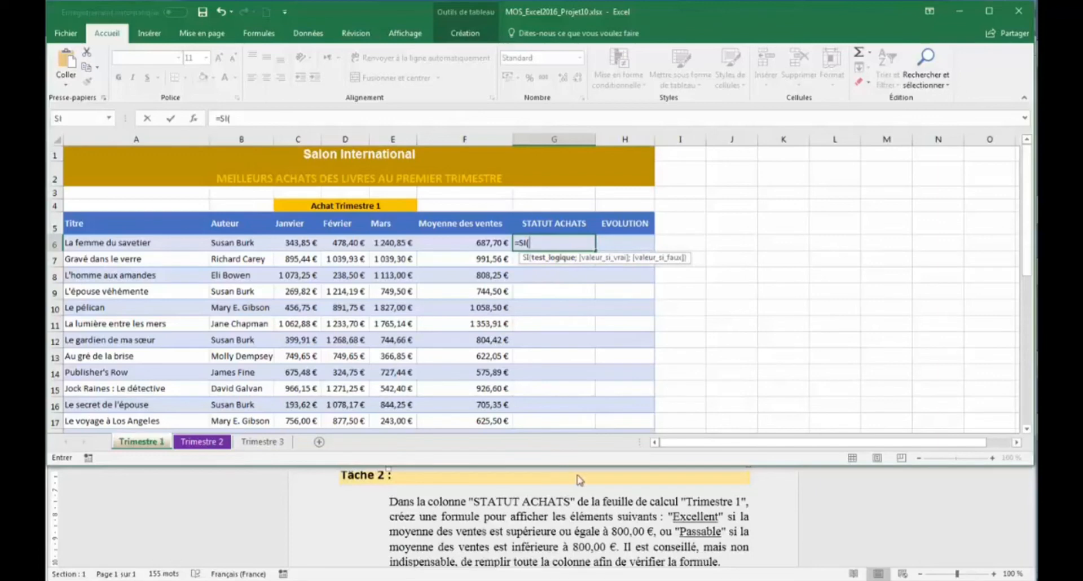
{"action": "left_click", "coordinate": [461, 241]}
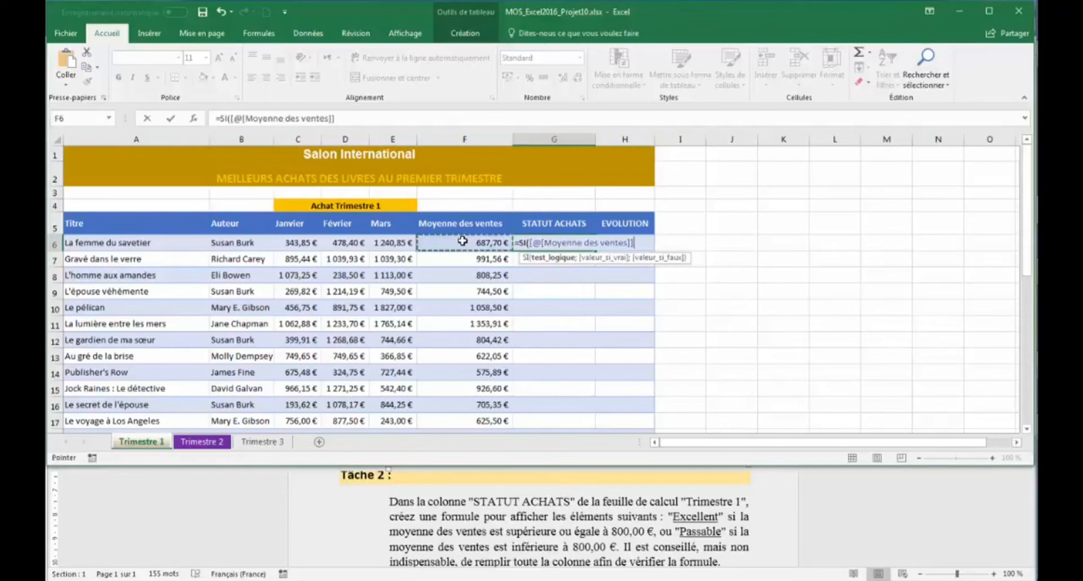
{"action": "type", "text": ">="}
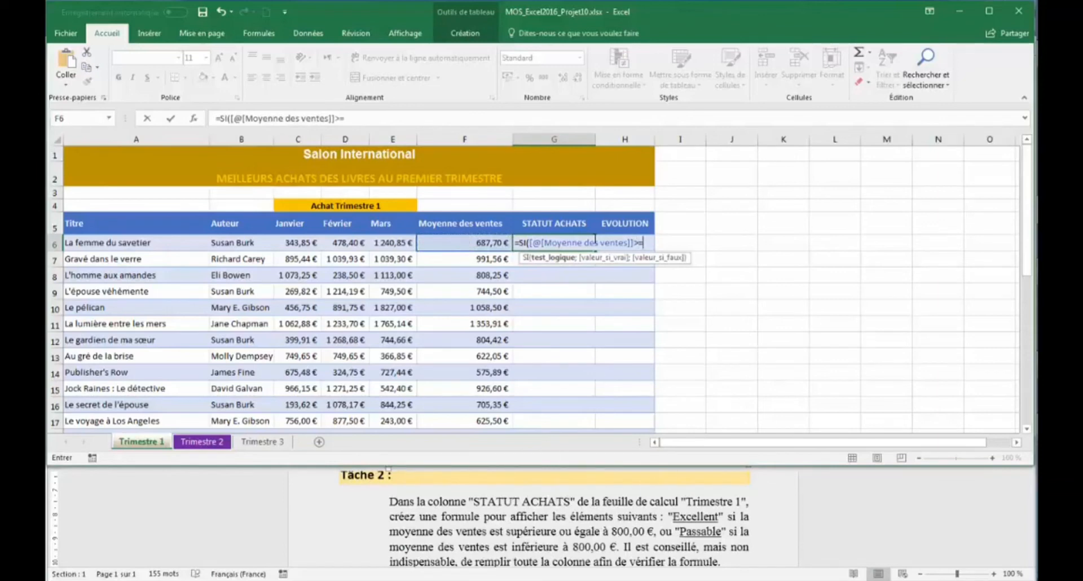
{"action": "type", "text": "888"}
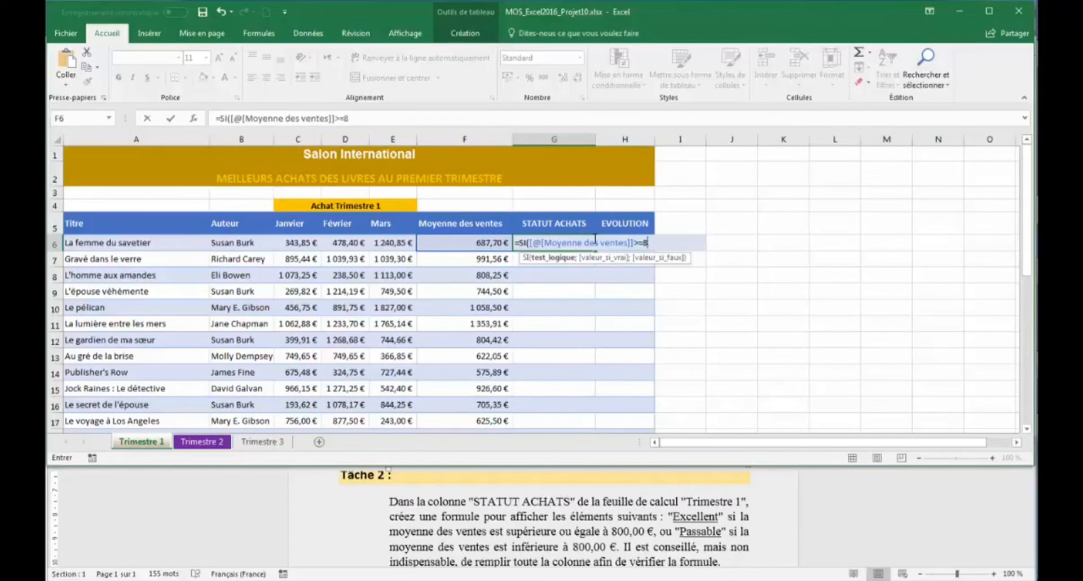
{"action": "type", "text": "00;"}
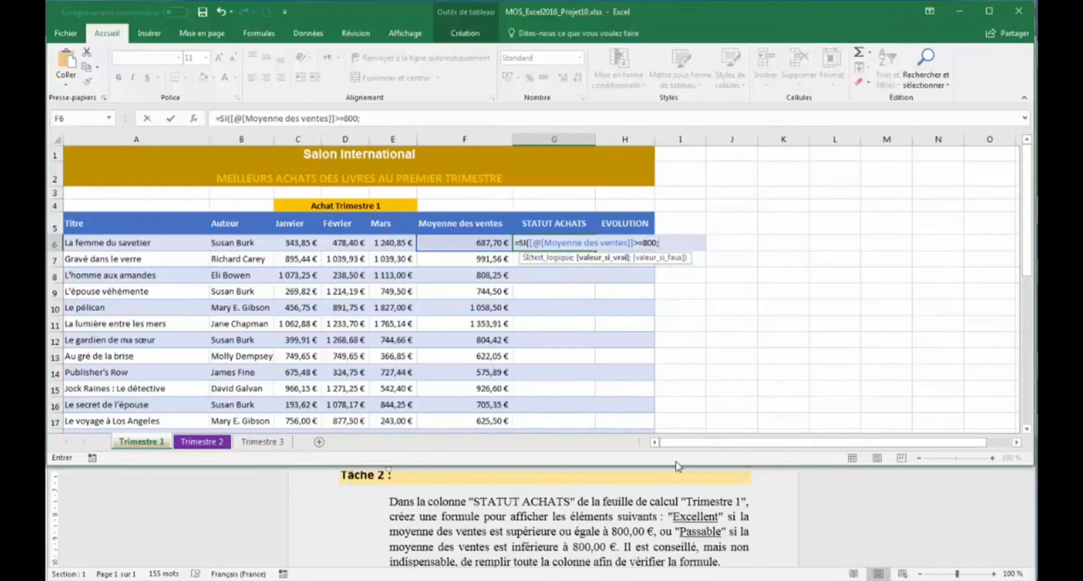
- Copy the word Excellent from the Word instructions and enter "Excellent" as the value-if-true of the SI formula in Excel's cell G6
{"action": "left_click", "coordinate": [697, 516]}
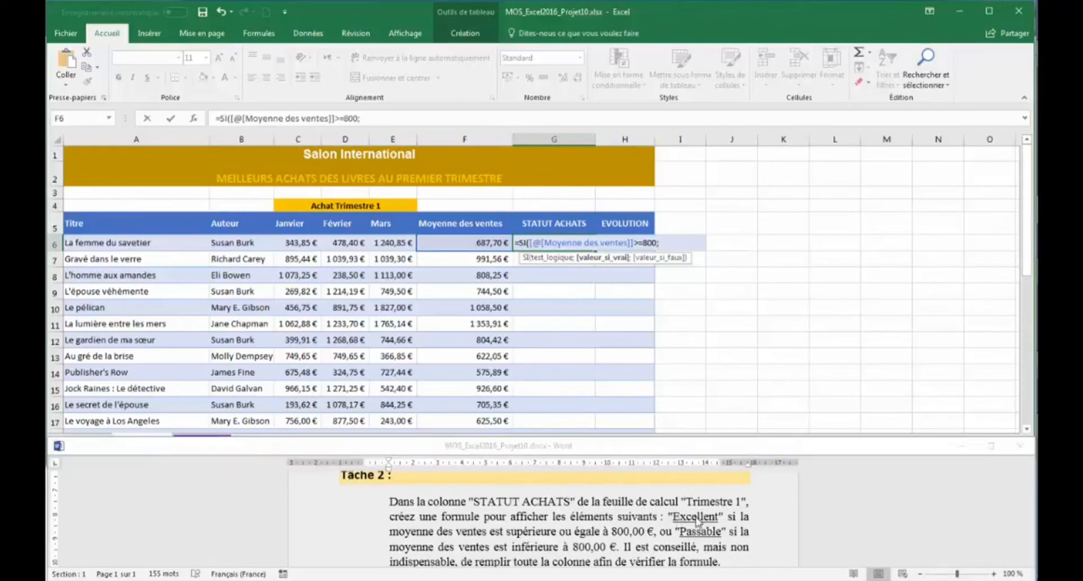
{"action": "triple_click", "coordinate": [697, 517]}
{"action": "left_click", "coordinate": [697, 517]}
{"action": "double_click", "coordinate": [698, 518]}
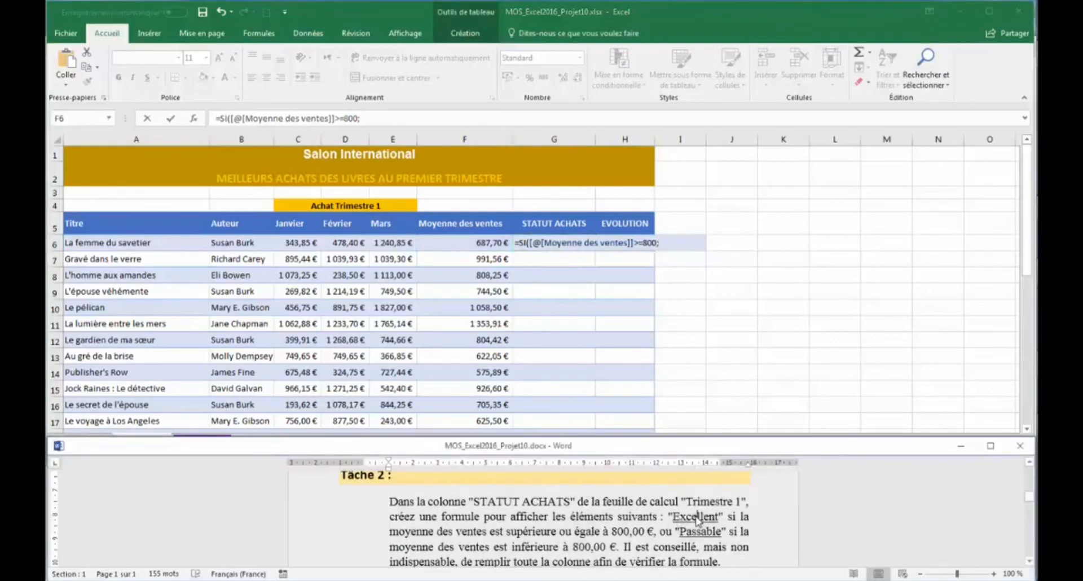
{"action": "right_click", "coordinate": [697, 518]}
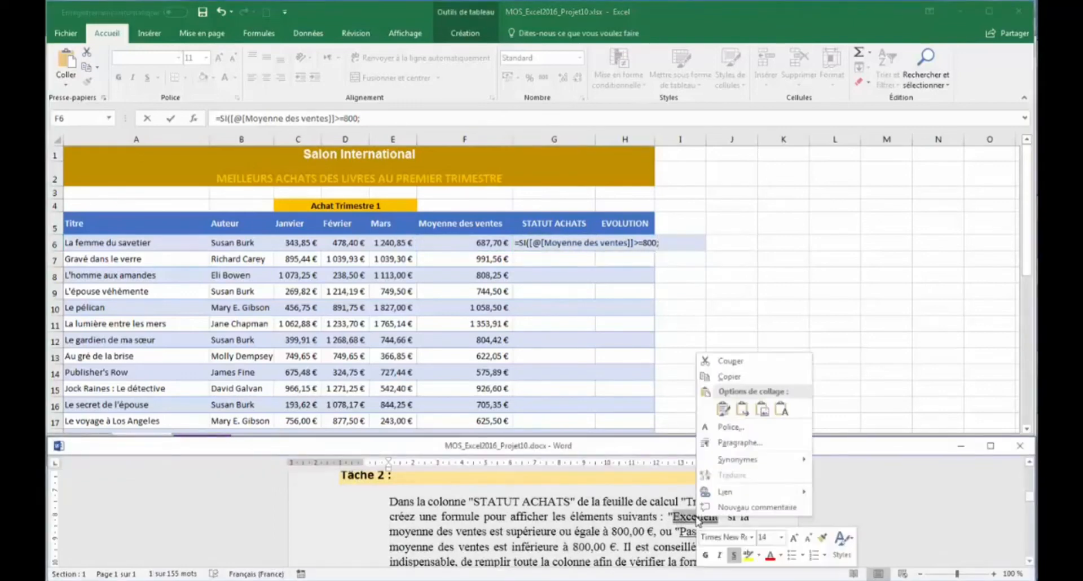
{"action": "left_click", "coordinate": [749, 377]}
{"action": "left_click", "coordinate": [673, 241]}
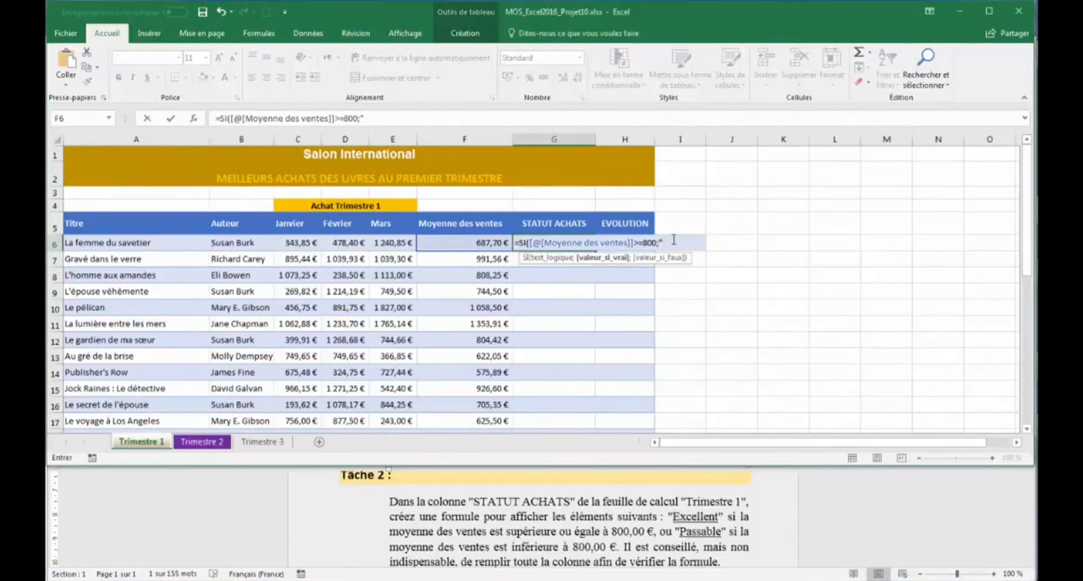
{"action": "key", "text": "ctrl+v"}
{"action": "type", "text": "\";"}
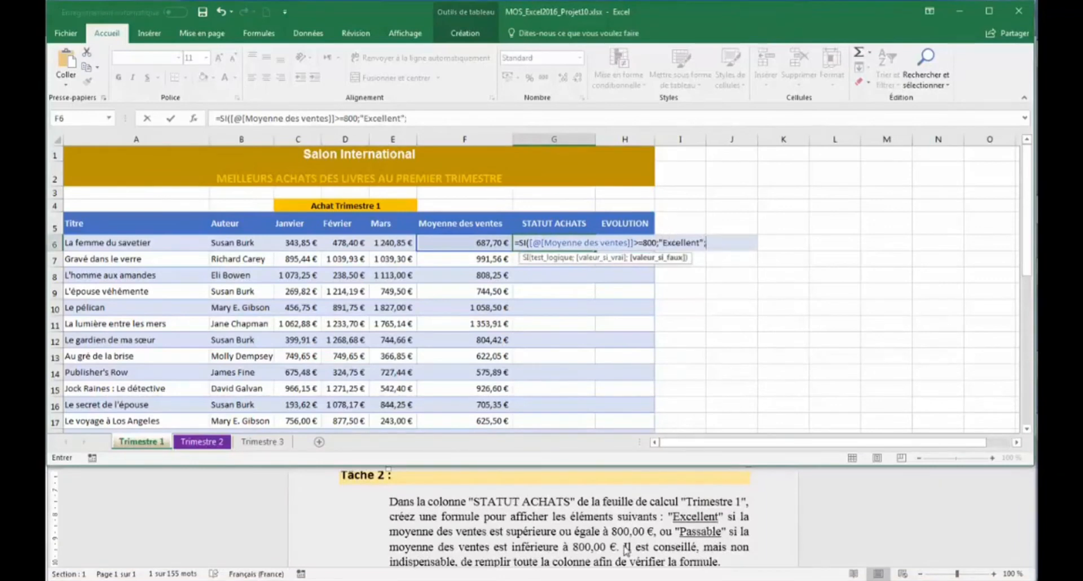
- Copy the word Passable from Word and complete Excel's G6 formula with "Passable" as its value-if-false
{"action": "left_click", "coordinate": [684, 536]}
{"action": "mouse_move", "coordinate": [680, 532]}
{"action": "left_mouse_down"}
{"action": "mouse_move", "coordinate": [734, 502]}
{"action": "mouse_move", "coordinate": [699, 532]}
{"action": "left_mouse_up"}
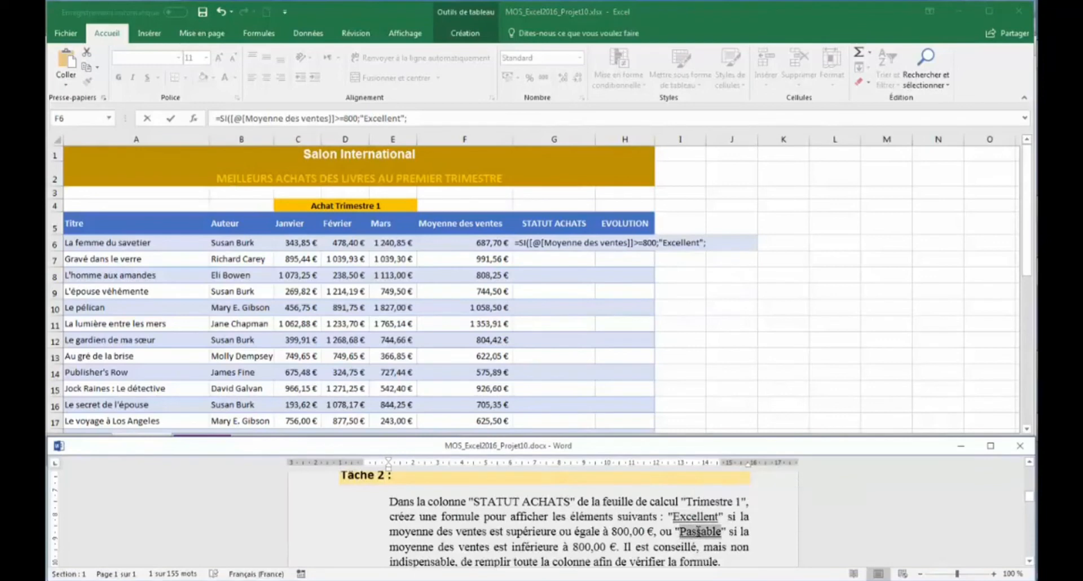
{"action": "left_click", "coordinate": [726, 244]}
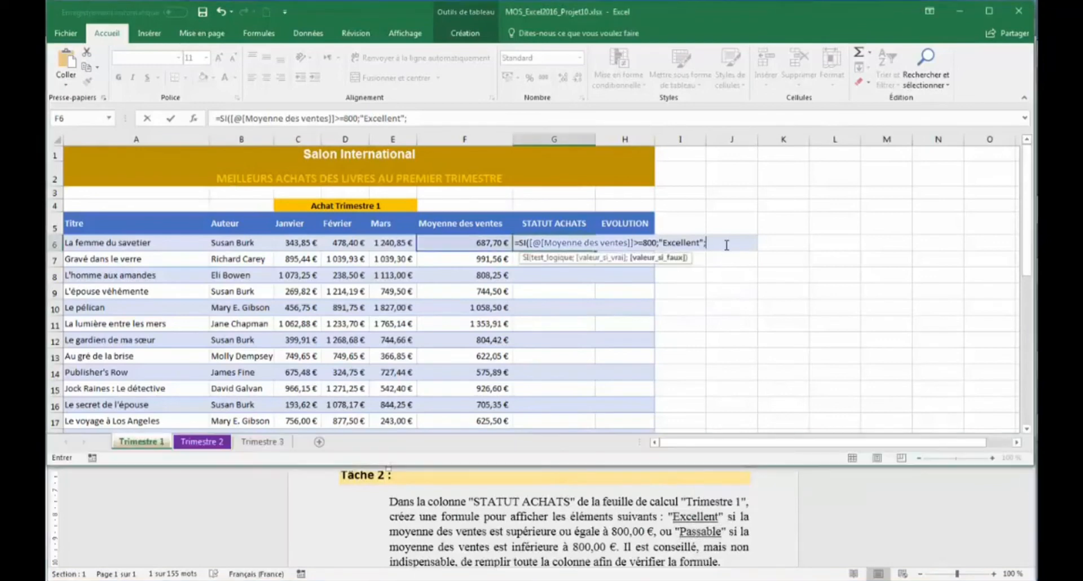
{"action": "key", "text": "ctrl+v"}
{"action": "type", "text": ")"}
{"action": "key", "text": "Return"}
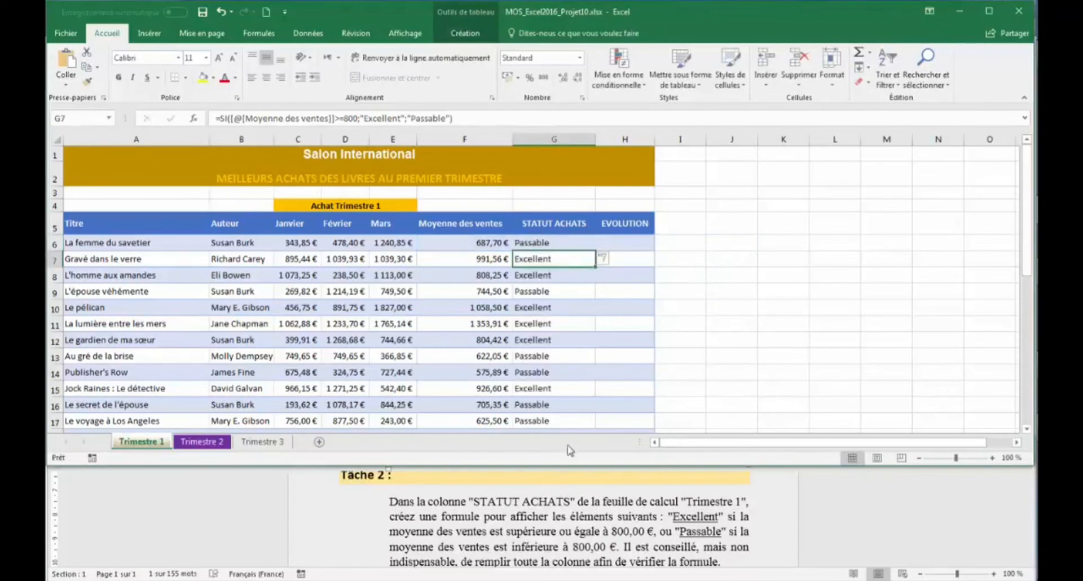
- Bring up the Tâche 3 instructions about the EVOLUTION column in the Word document
{"action": "left_click", "coordinate": [970, 553]}
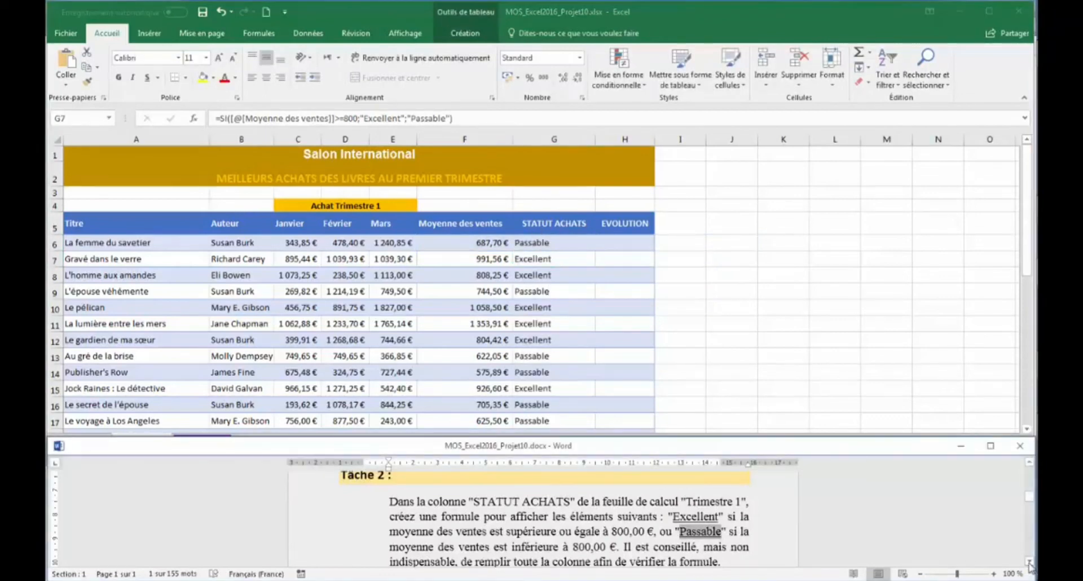
{"action": "left_click", "coordinate": [1030, 562]}
{"action": "scroll", "coordinate": [1030, 563], "scroll_direction": "down", "scroll_amount": 2}
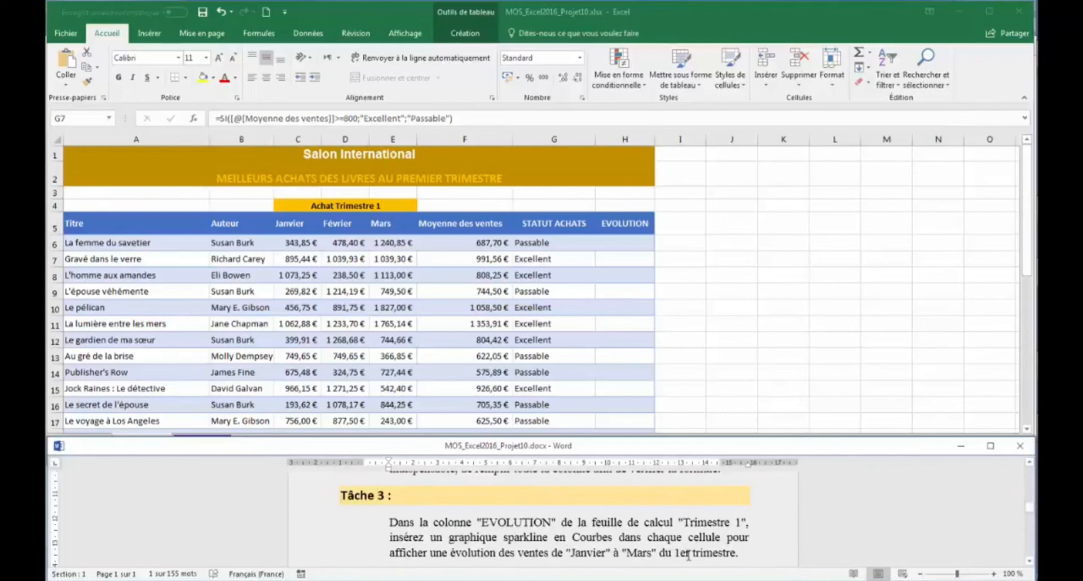
- In Excel's Trimestre 1 sheet, insert a line sparkline in H6 from the data range C6:E6 and fill it down to H36
{"action": "left_click", "coordinate": [637, 247]}
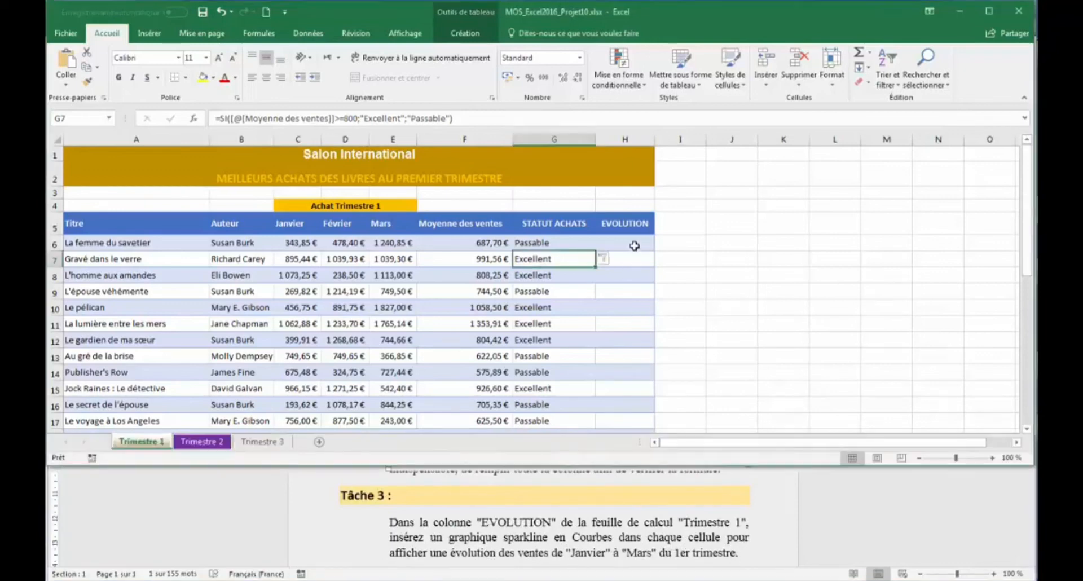
{"action": "left_click", "coordinate": [636, 242]}
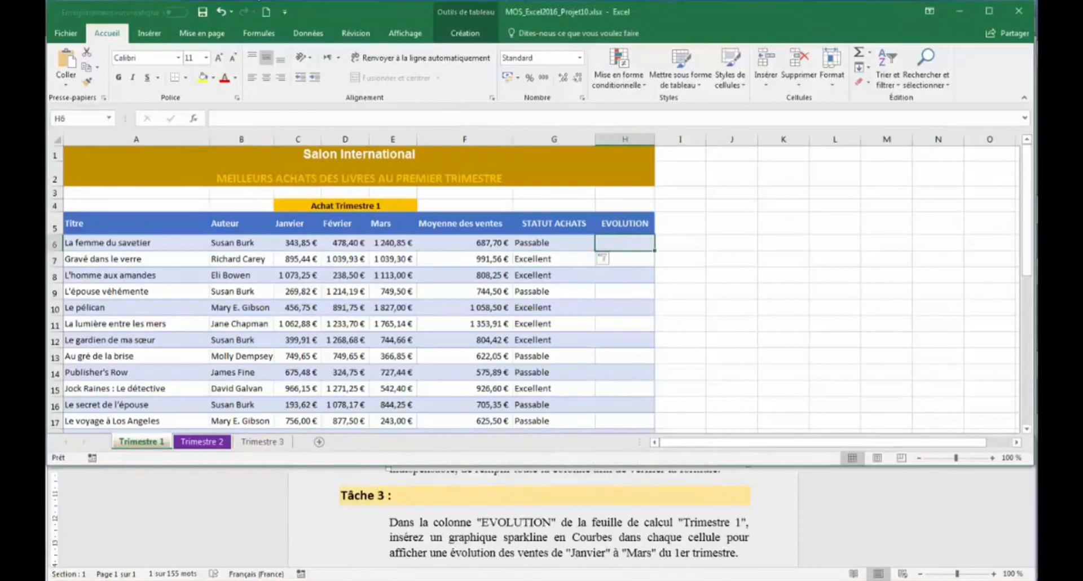
{"action": "left_click", "coordinate": [150, 34]}
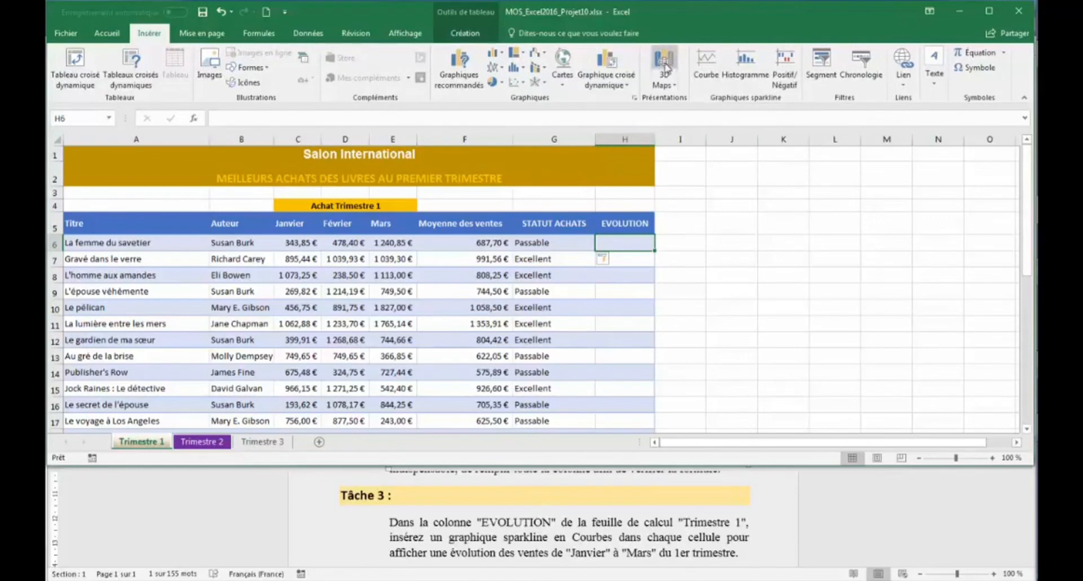
{"action": "left_click", "coordinate": [700, 63]}
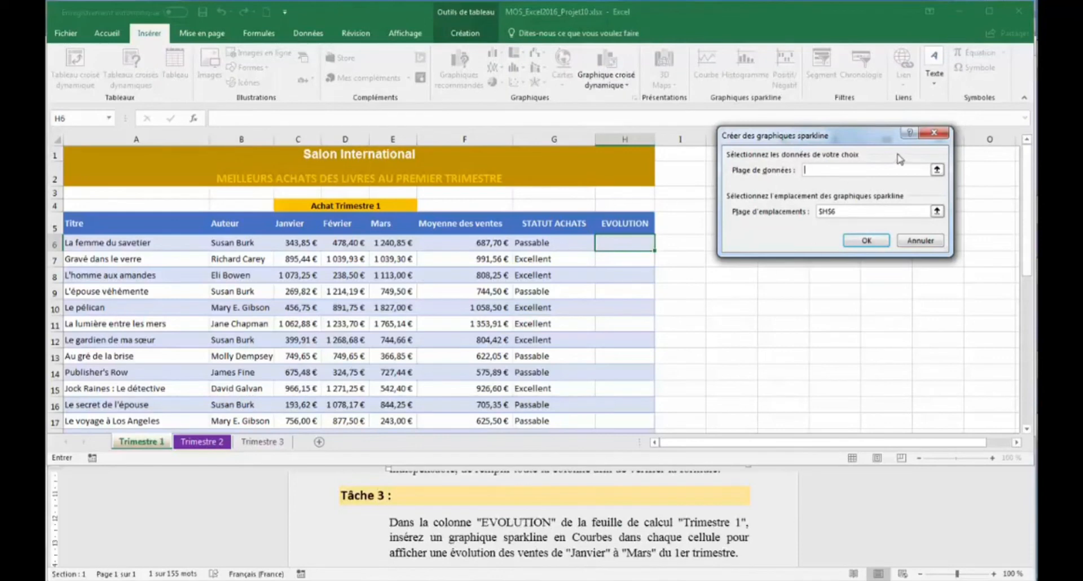
{"action": "left_click", "coordinate": [937, 169]}
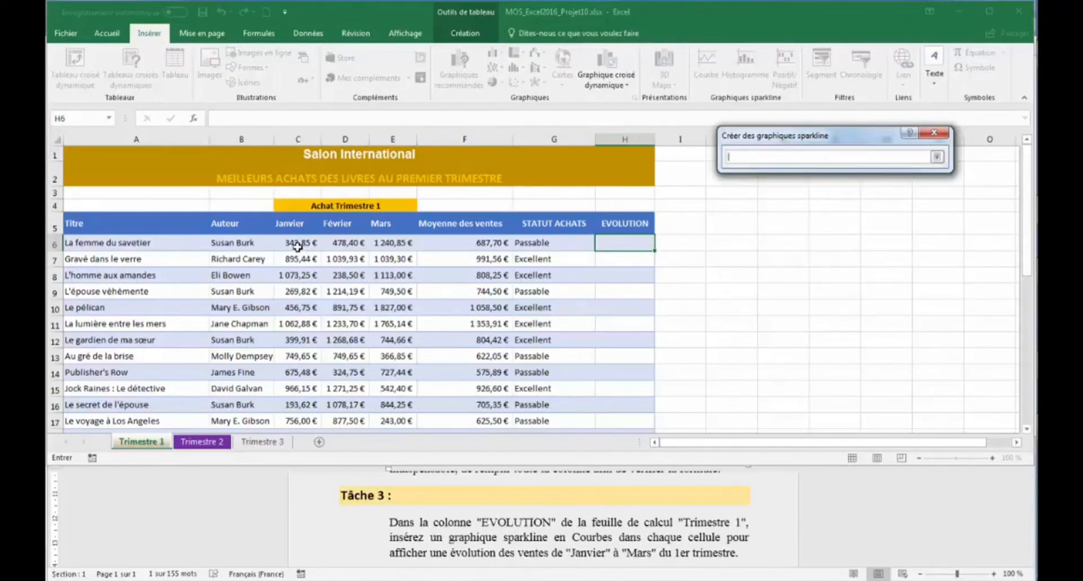
{"action": "left_click_drag", "start_coordinate": [297, 247], "coordinate": [397, 236]}
{"action": "key", "text": "Return"}
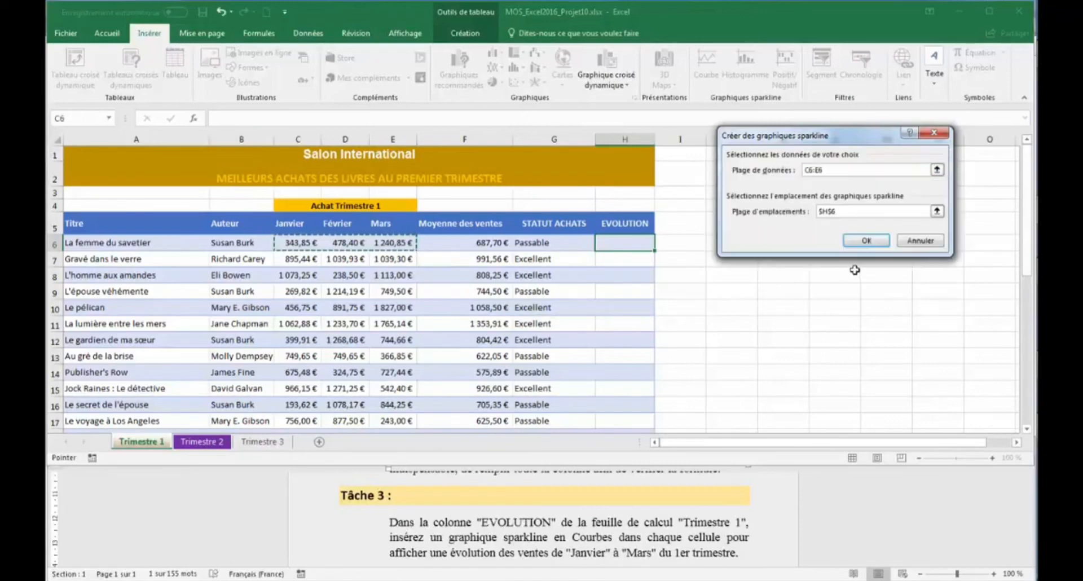
{"action": "left_click", "coordinate": [871, 241]}
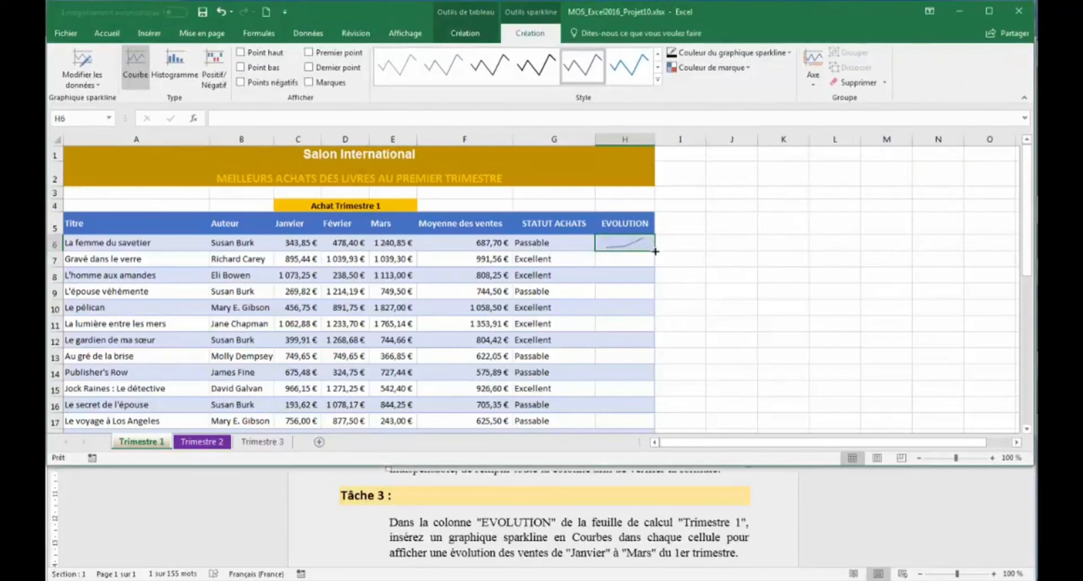
{"action": "mouse_move", "coordinate": [656, 251]}
{"action": "left_mouse_down"}
{"action": "mouse_move", "coordinate": [638, 479]}
{"action": "mouse_move", "coordinate": [630, 399]}
{"action": "left_mouse_up"}
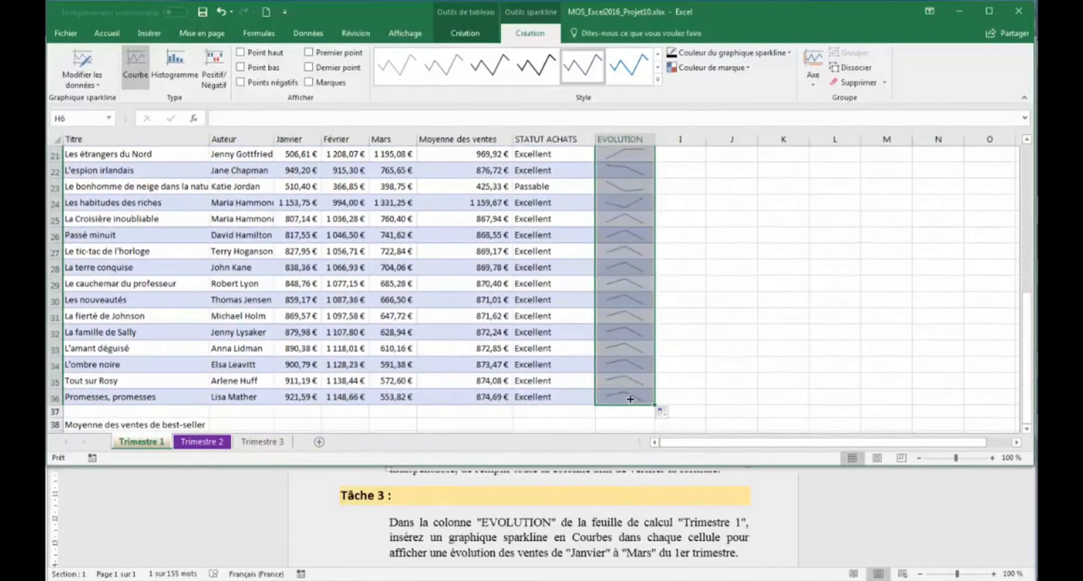
- Consult Tâche 4 in Word, and extend the 2e trimestre chart's data range on Excel's Trimestre 2 sheet to include the Juin column
{"action": "left_click", "coordinate": [643, 517]}
{"action": "scroll", "coordinate": [643, 518], "scroll_direction": "down", "scroll_amount": 3}
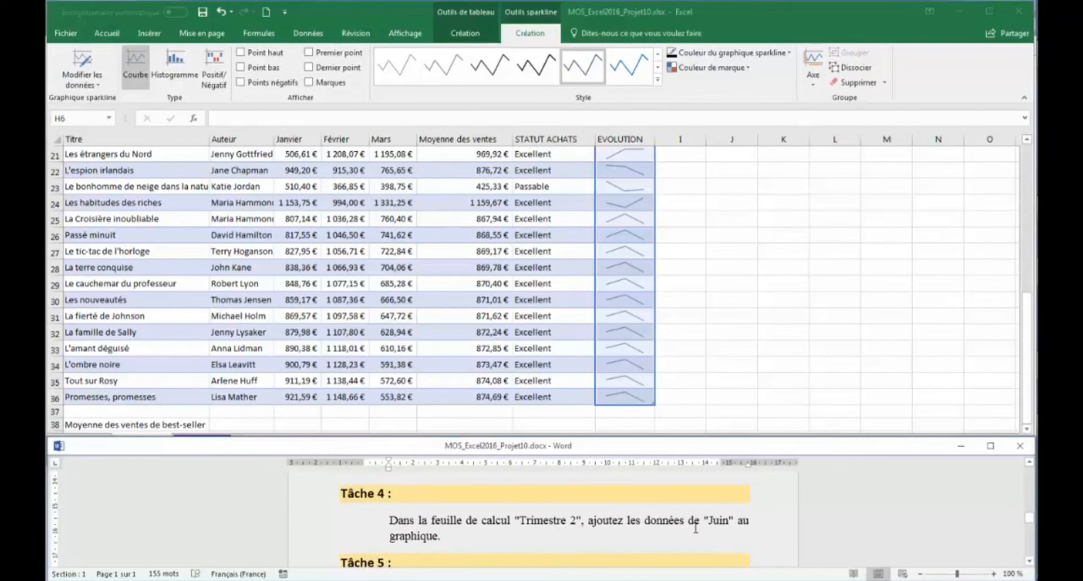
{"action": "left_click", "coordinate": [374, 436]}
{"action": "left_click", "coordinate": [218, 444]}
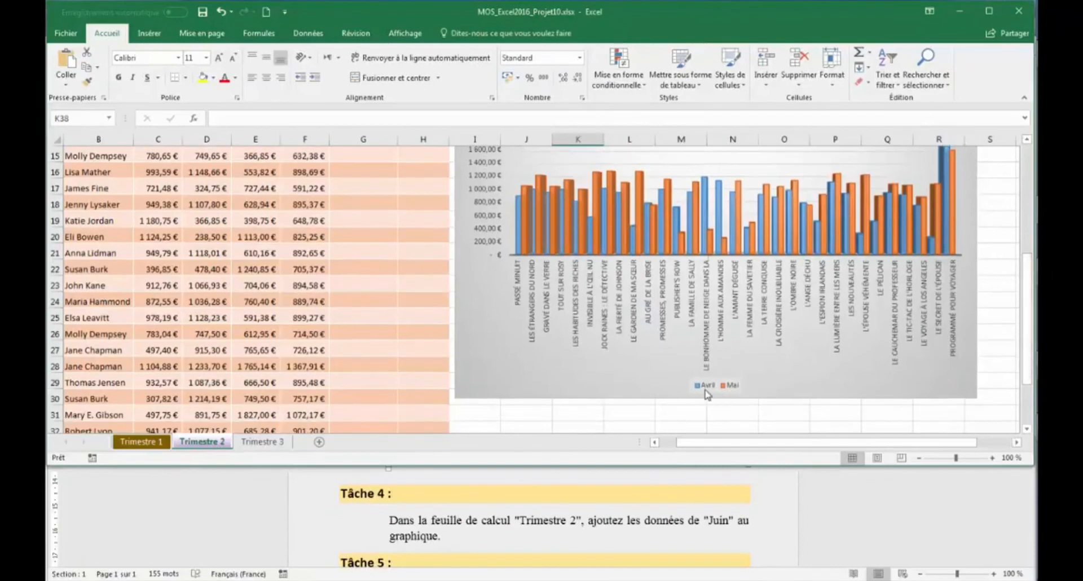
{"action": "left_click_drag", "start_coordinate": [1029, 285], "coordinate": [1031, 188]}
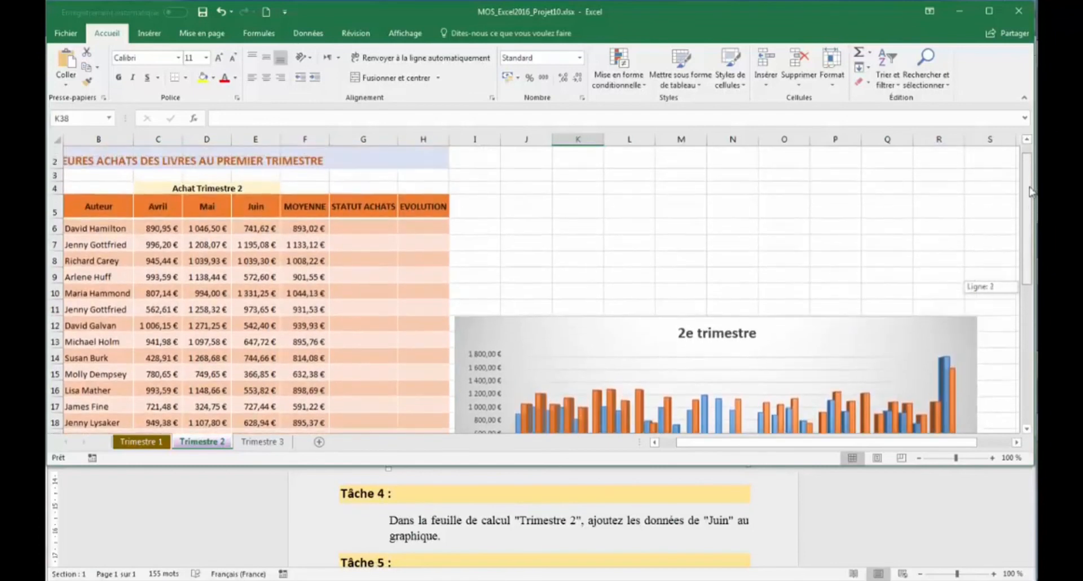
{"action": "left_click", "coordinate": [634, 320]}
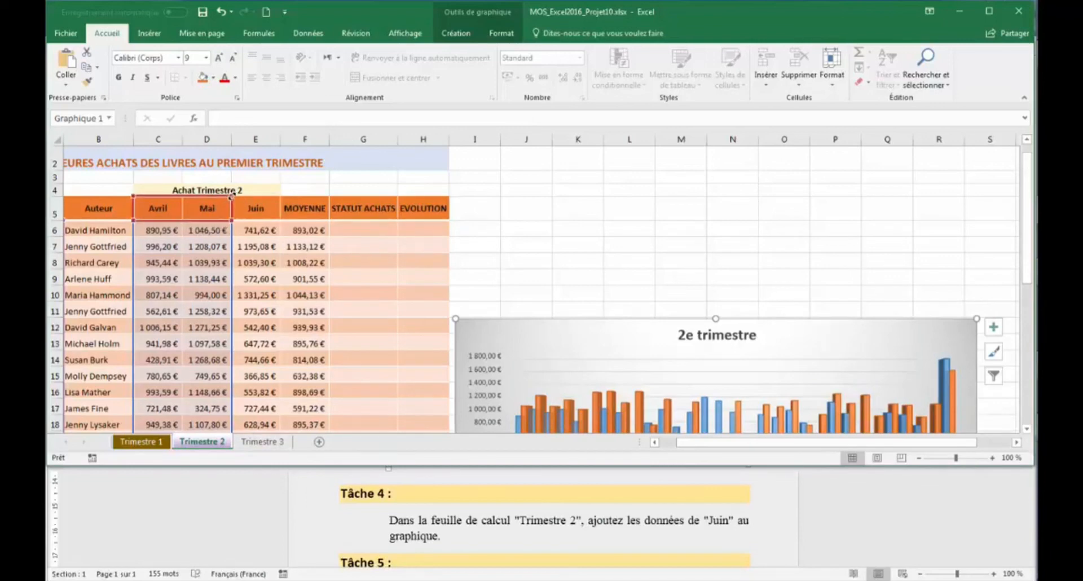
{"action": "left_click_drag", "start_coordinate": [238, 196], "coordinate": [275, 190]}
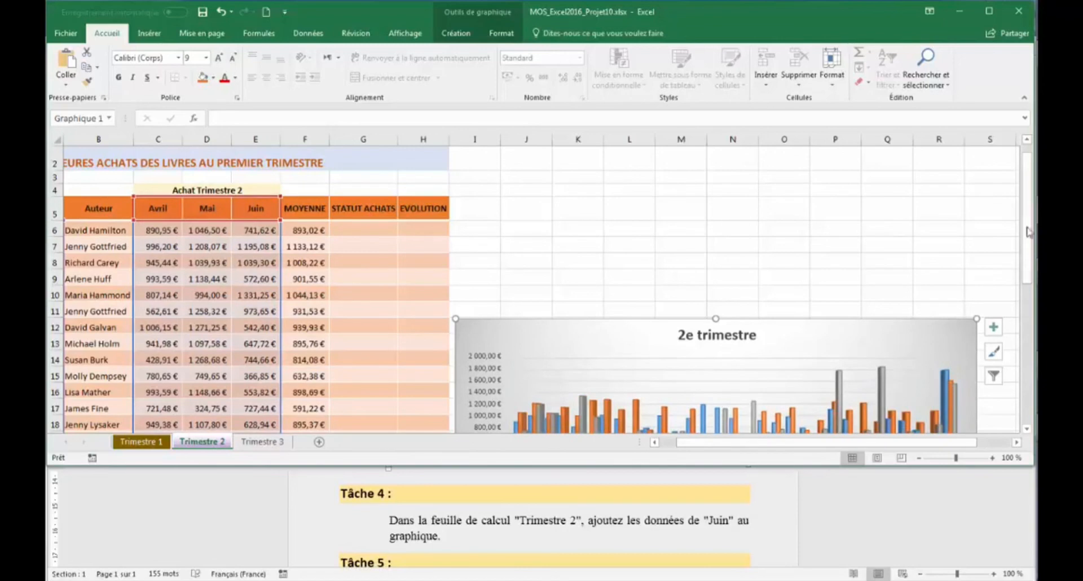
{"action": "scroll", "coordinate": [987, 225], "scroll_direction": "down", "scroll_amount": 3}
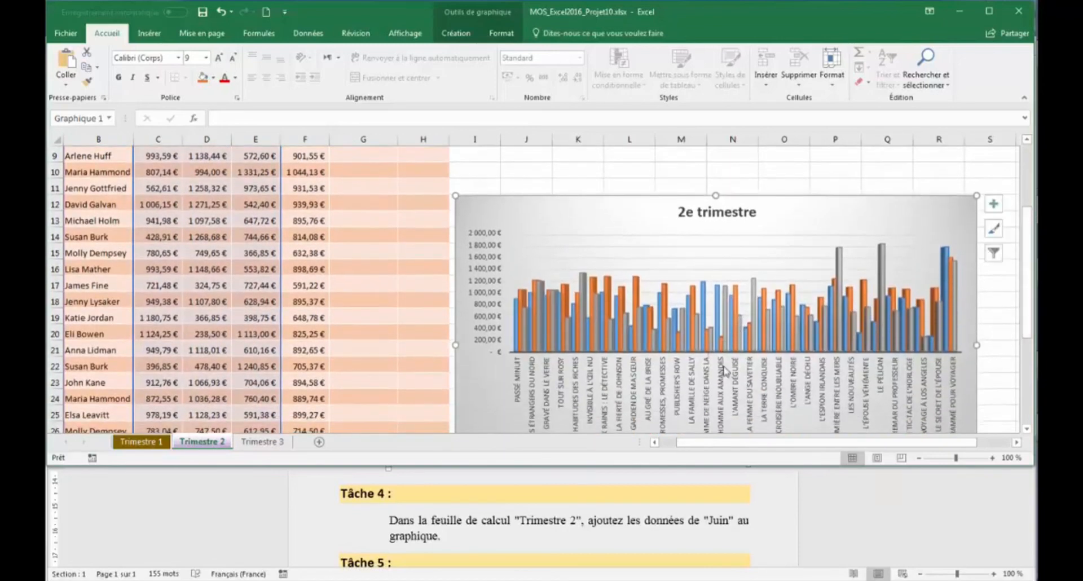
{"action": "left_click_drag", "start_coordinate": [1027, 234], "coordinate": [1034, 297]}
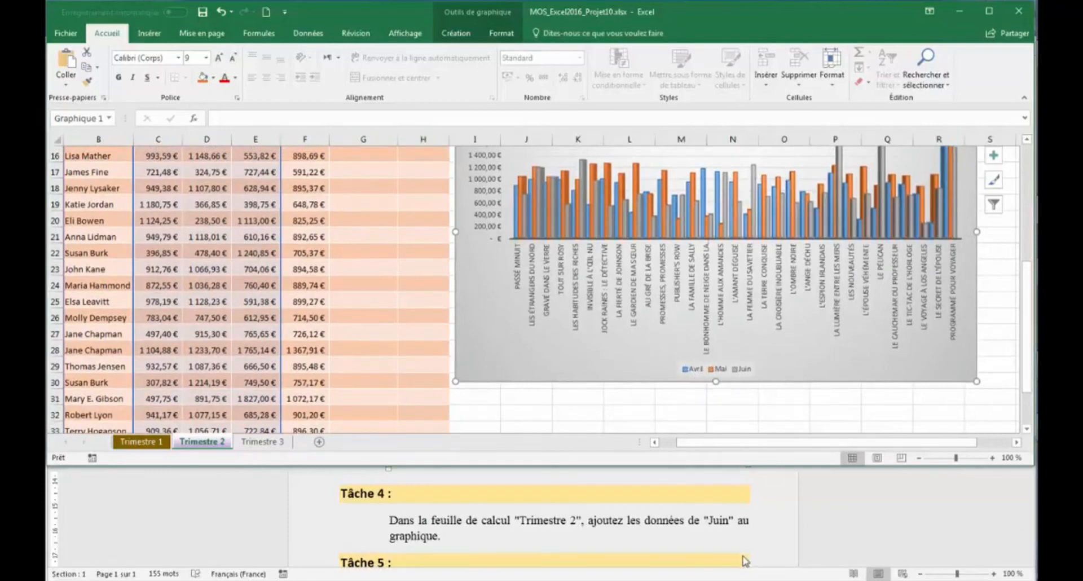
- Consult Tâche 5 in the Word document, and display the formulas of the Trimestre 2 sheet in Excel
{"action": "left_click", "coordinate": [720, 562]}
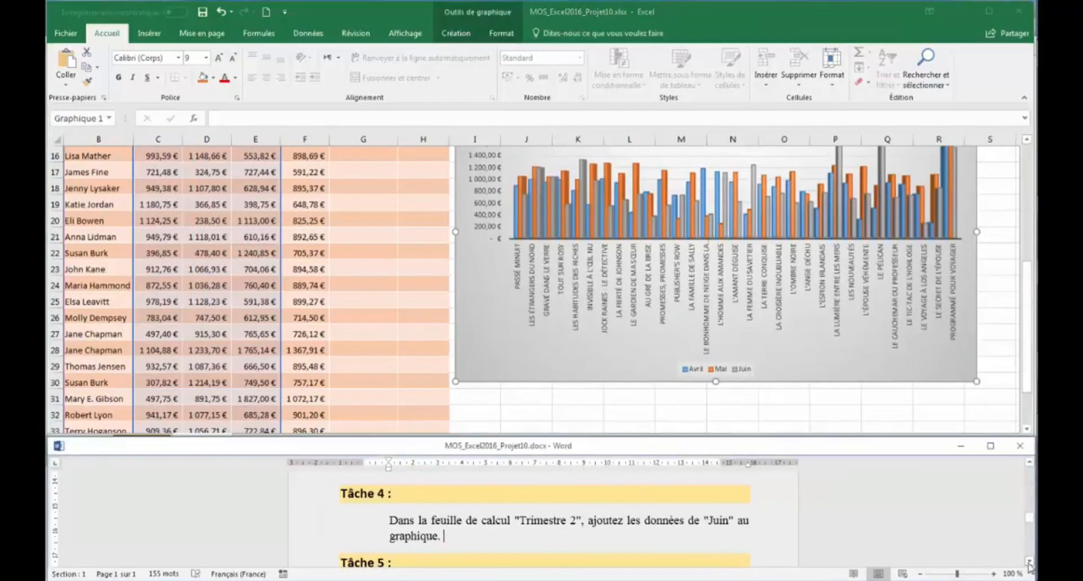
{"action": "scroll", "coordinate": [1030, 563], "scroll_direction": "down", "scroll_amount": 5}
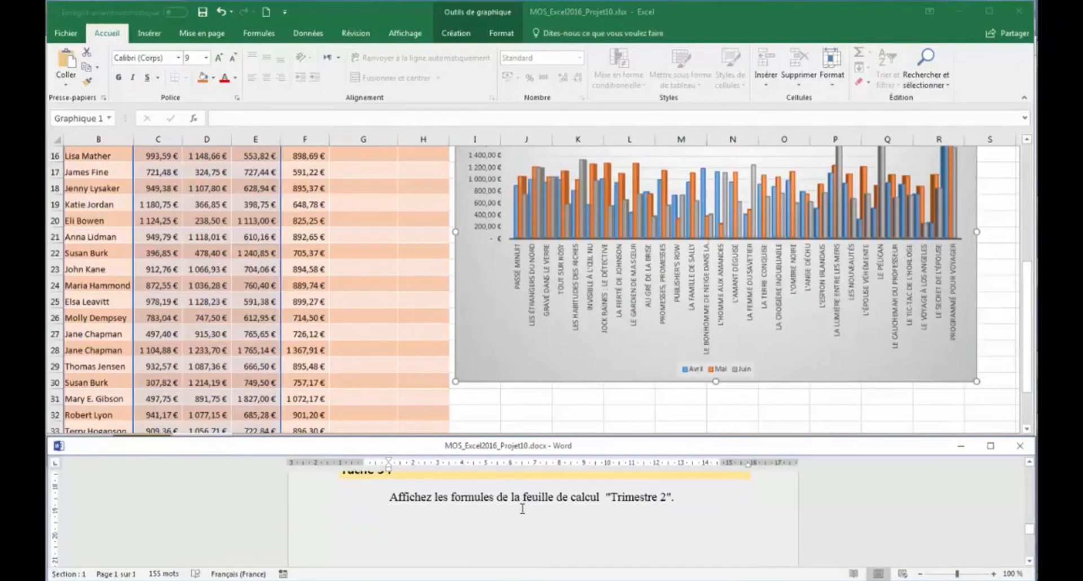
{"action": "left_click", "coordinate": [603, 417]}
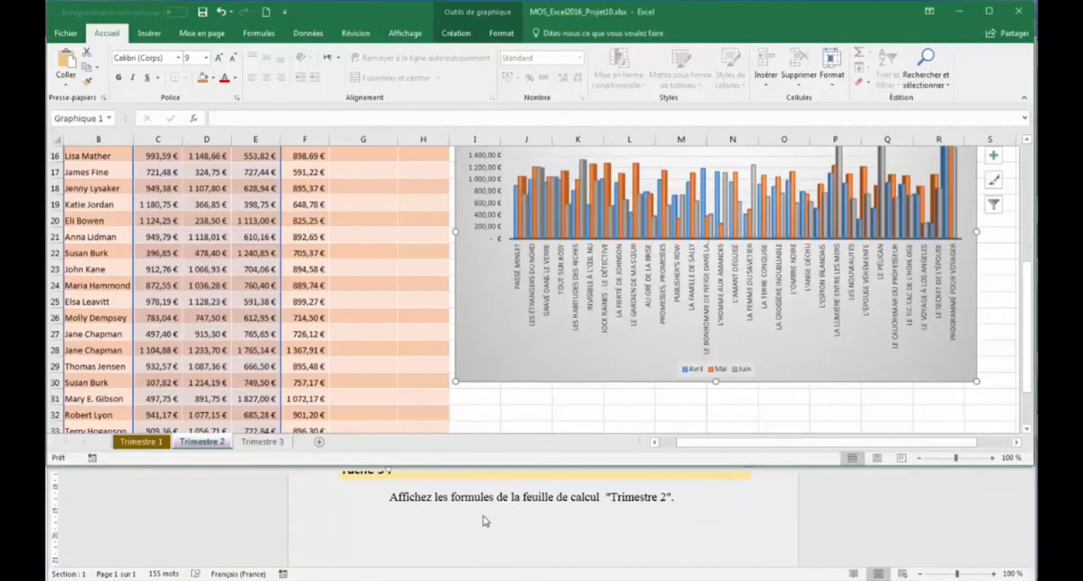
{"action": "left_click", "coordinate": [268, 35]}
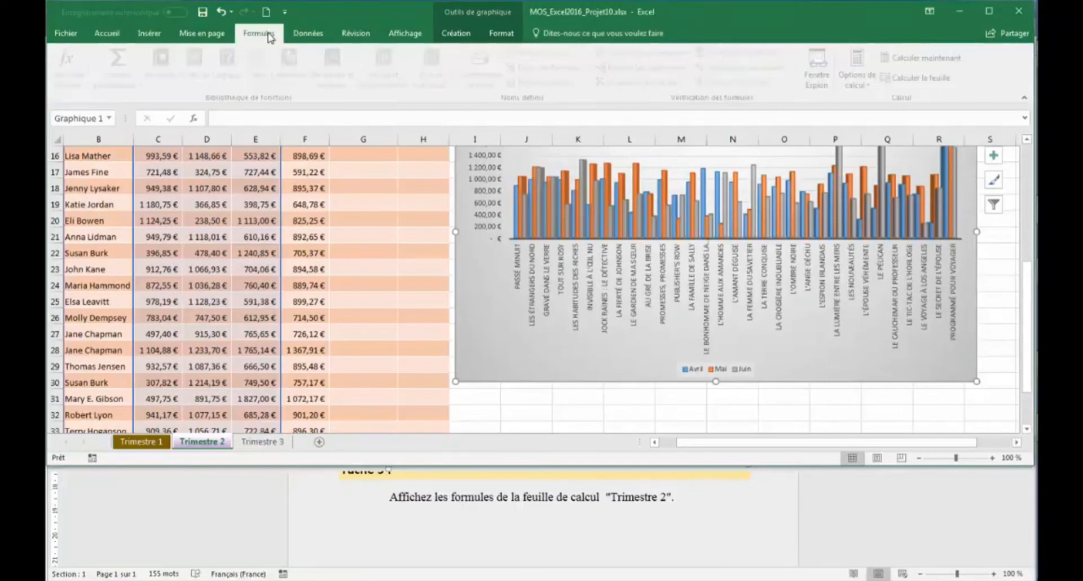
{"action": "left_click", "coordinate": [544, 402]}
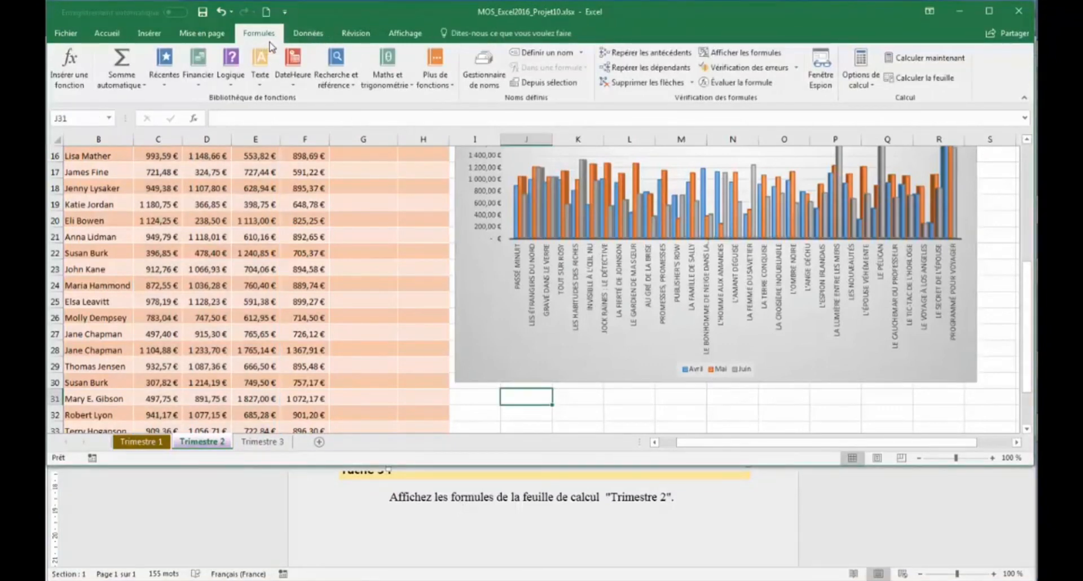
{"action": "left_click", "coordinate": [759, 55]}
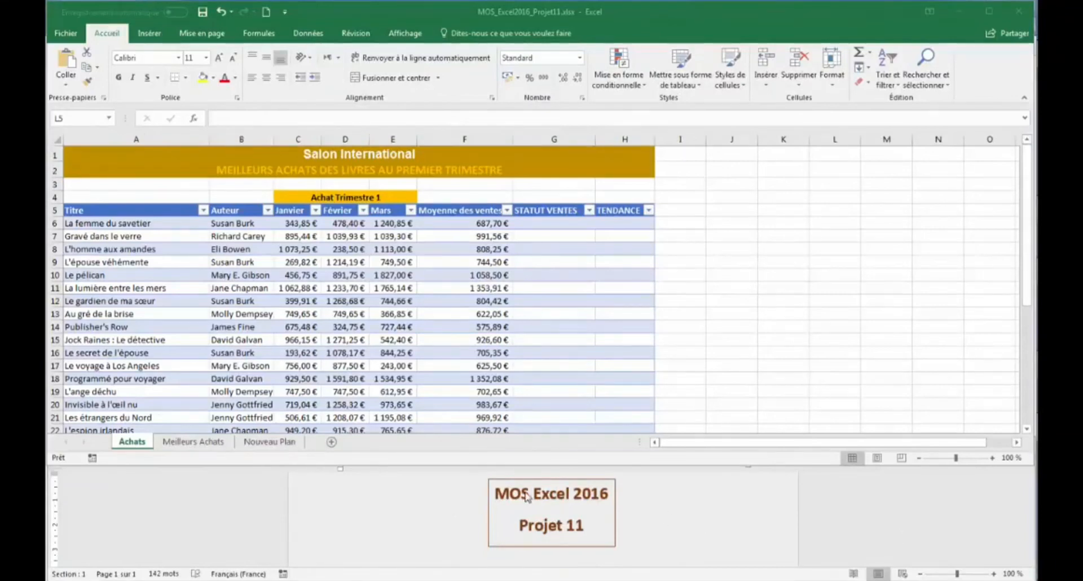
- Consult Tâche 1 in the Projet 11 Word document, and delete the Auteur column from Excel's Achats sheet
{"action": "left_click", "coordinate": [1021, 579]}
{"action": "left_click", "coordinate": [693, 534]}
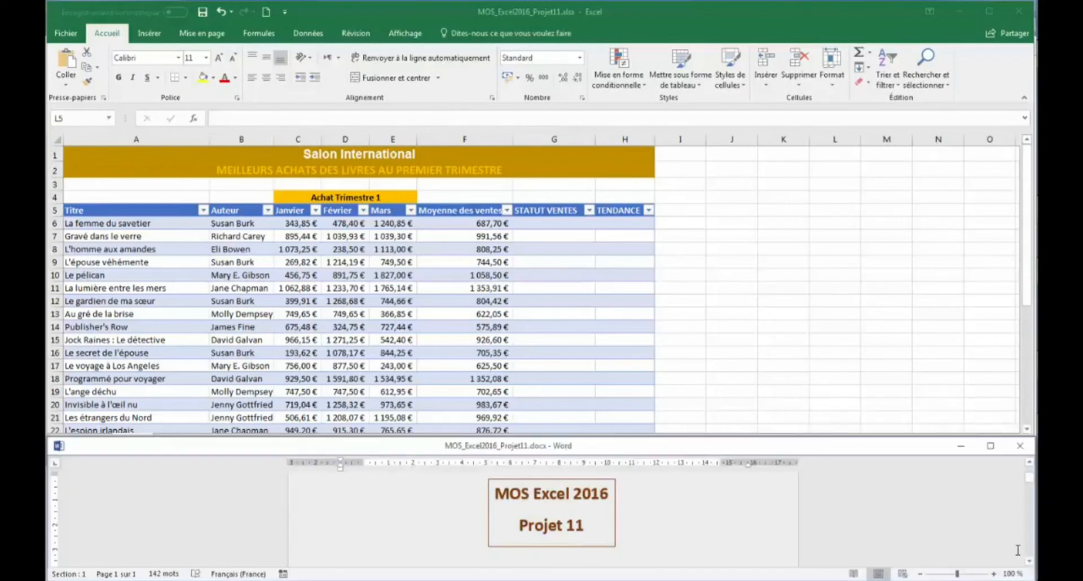
{"action": "scroll", "coordinate": [1030, 562], "scroll_direction": "down", "scroll_amount": 5}
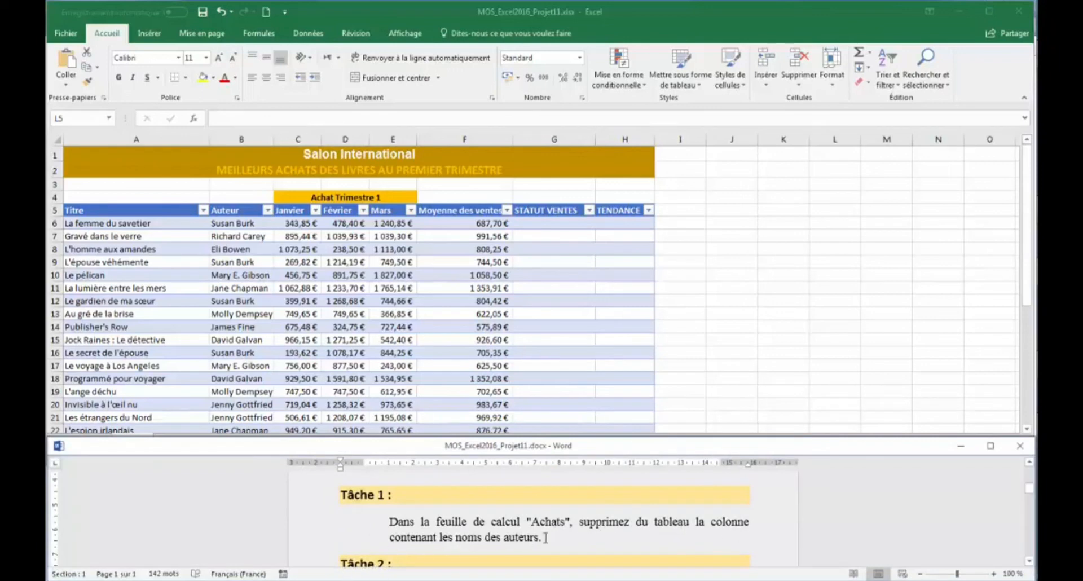
{"action": "key", "text": "alt+Tab"}
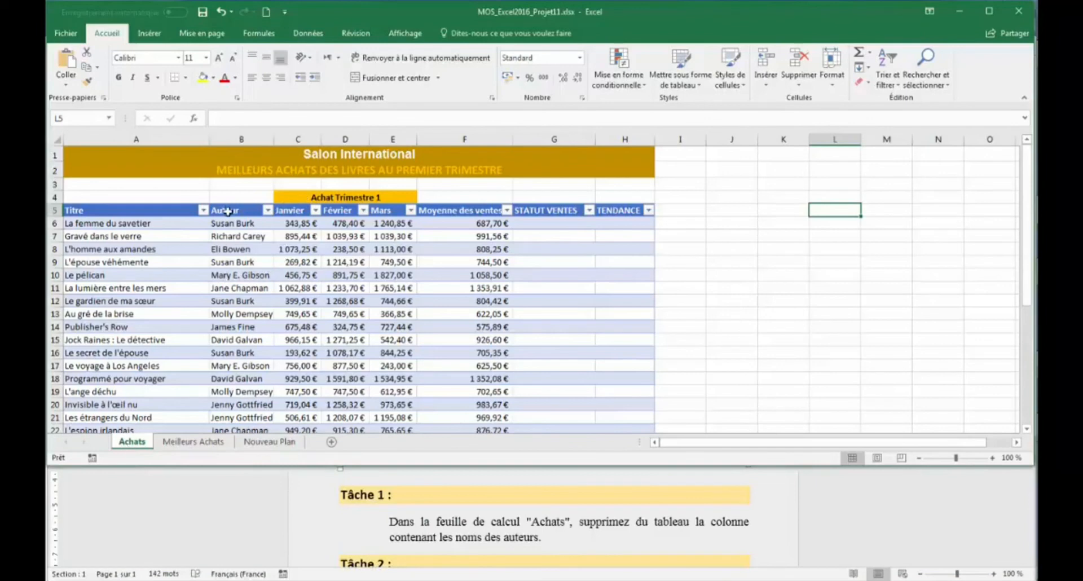
{"action": "right_click", "coordinate": [242, 140]}
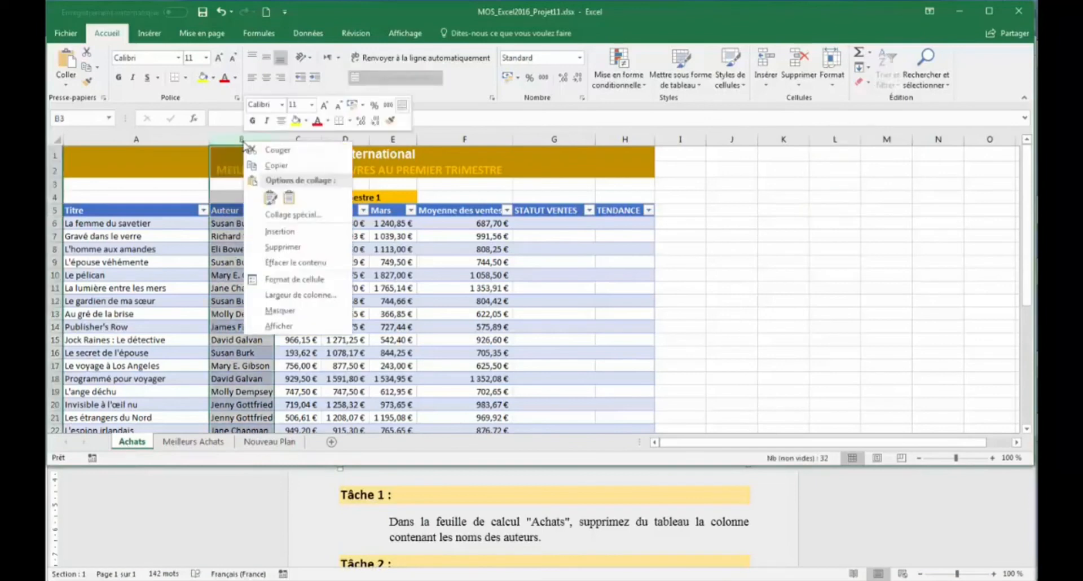
{"action": "left_click", "coordinate": [291, 248]}
- Bring up the Tâche 2 instructions in Word and open the Meilleurs Achats sheet in Excel
{"action": "left_click", "coordinate": [593, 515]}
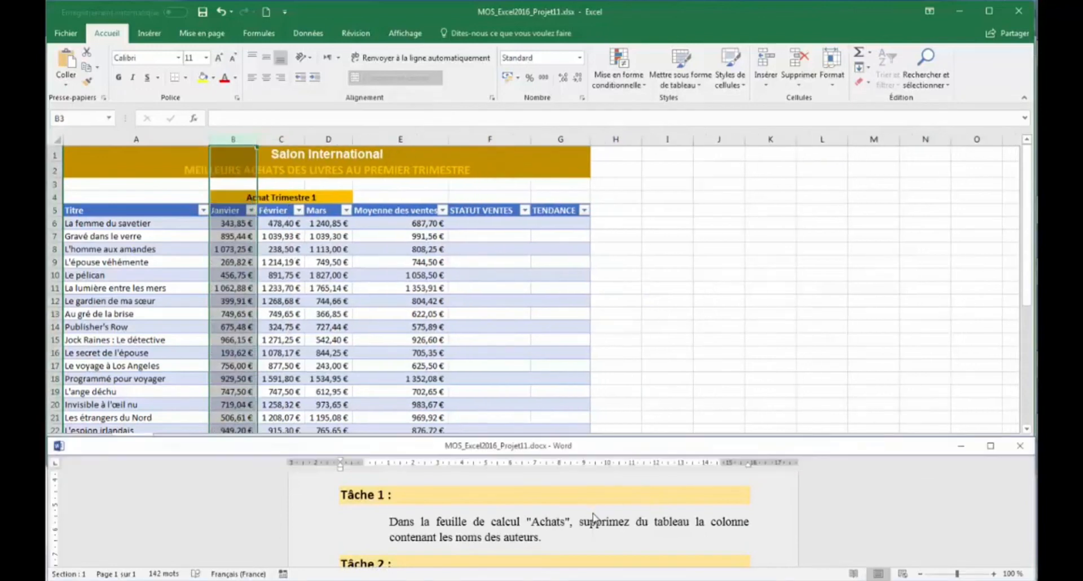
{"action": "scroll", "coordinate": [594, 515], "scroll_direction": "down", "scroll_amount": 3}
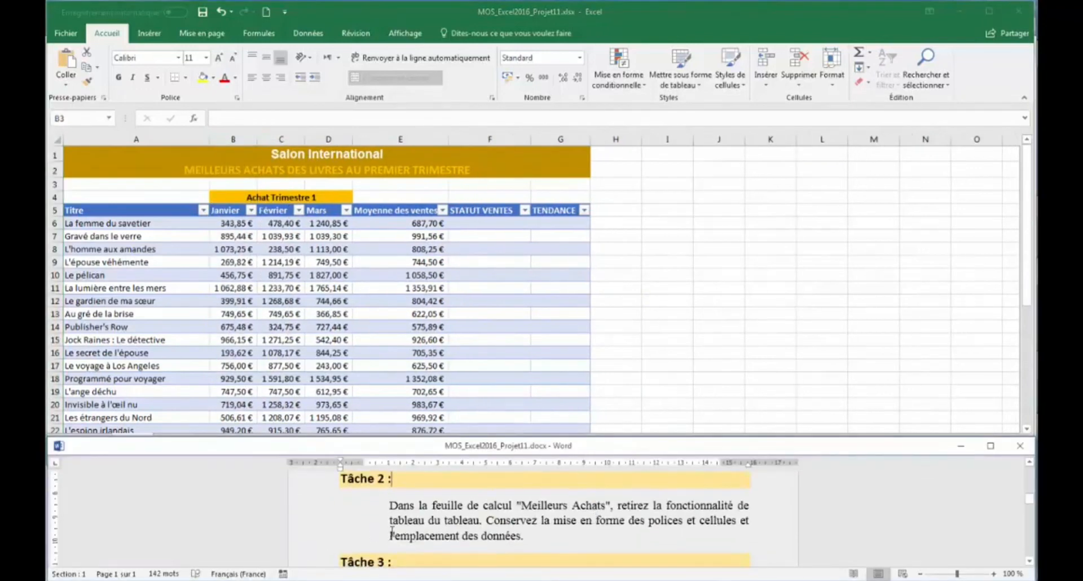
{"action": "left_click", "coordinate": [307, 283]}
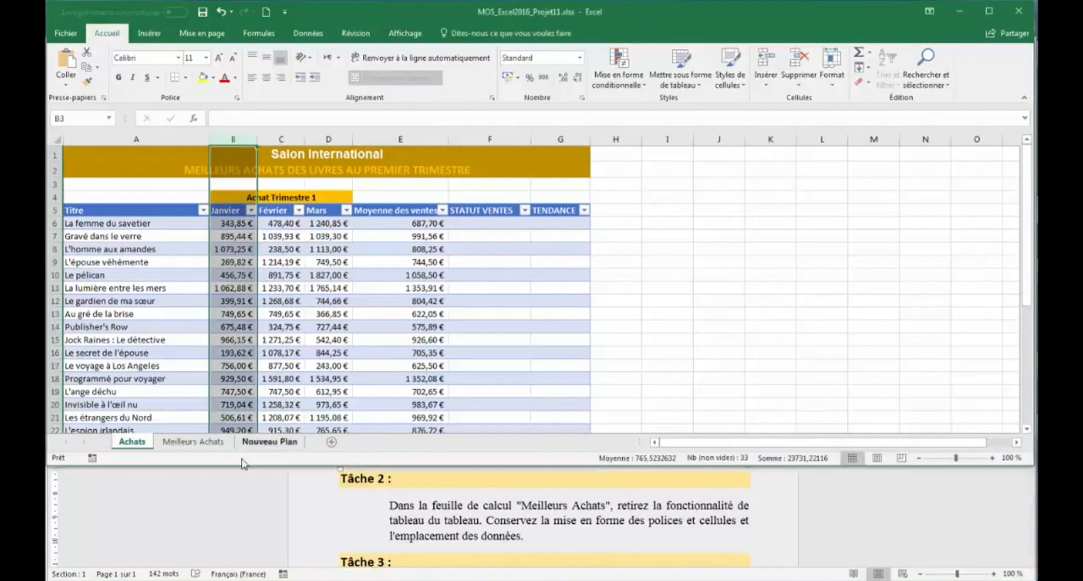
{"action": "left_click", "coordinate": [193, 445]}
{"action": "left_click", "coordinate": [132, 443]}
{"action": "left_click", "coordinate": [197, 443]}
{"action": "left_click", "coordinate": [600, 525]}
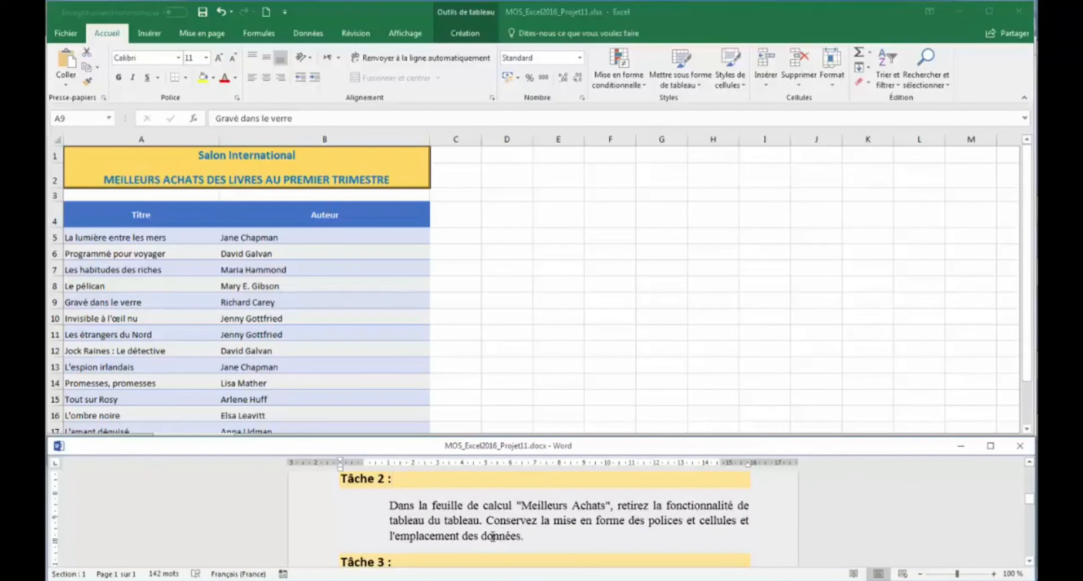
- Convert the Titre and Auteur table on Excel's Meilleurs Achats sheet to a normal range, keeping its formatting
{"action": "left_click", "coordinate": [163, 246]}
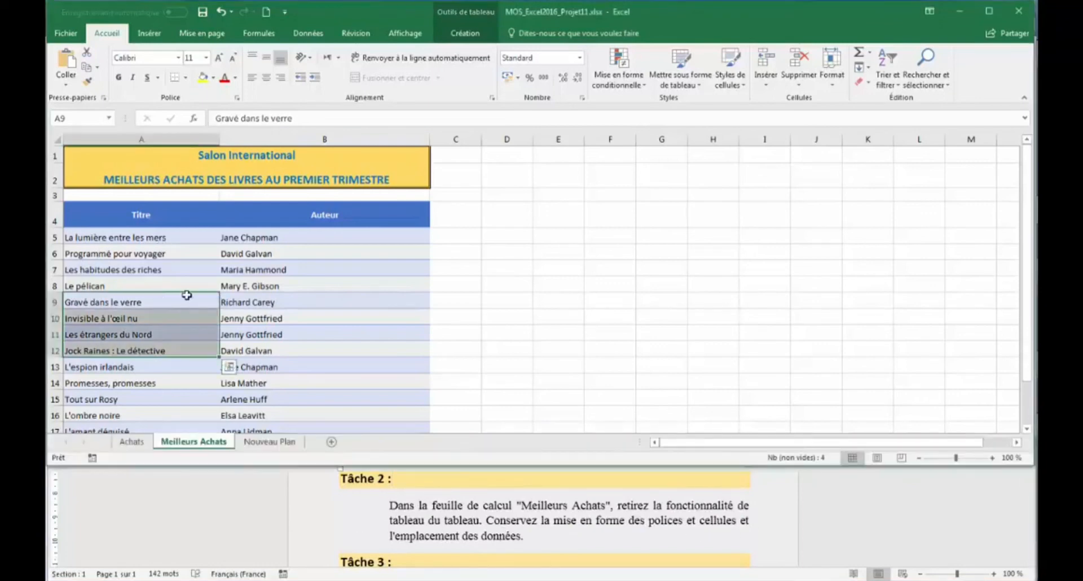
{"action": "left_click", "coordinate": [193, 263]}
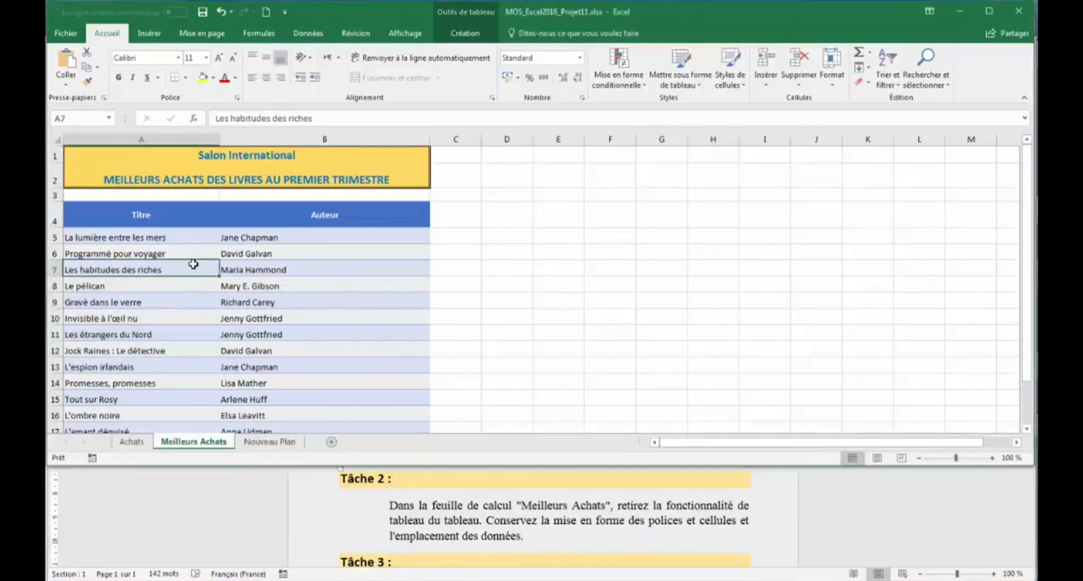
{"action": "left_click", "coordinate": [462, 34]}
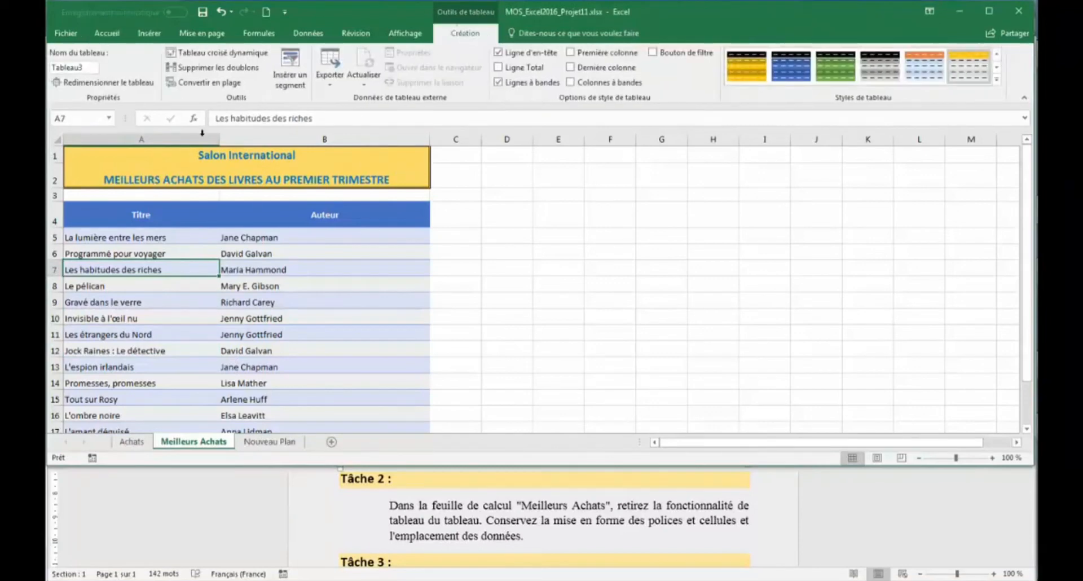
{"action": "left_click", "coordinate": [213, 84]}
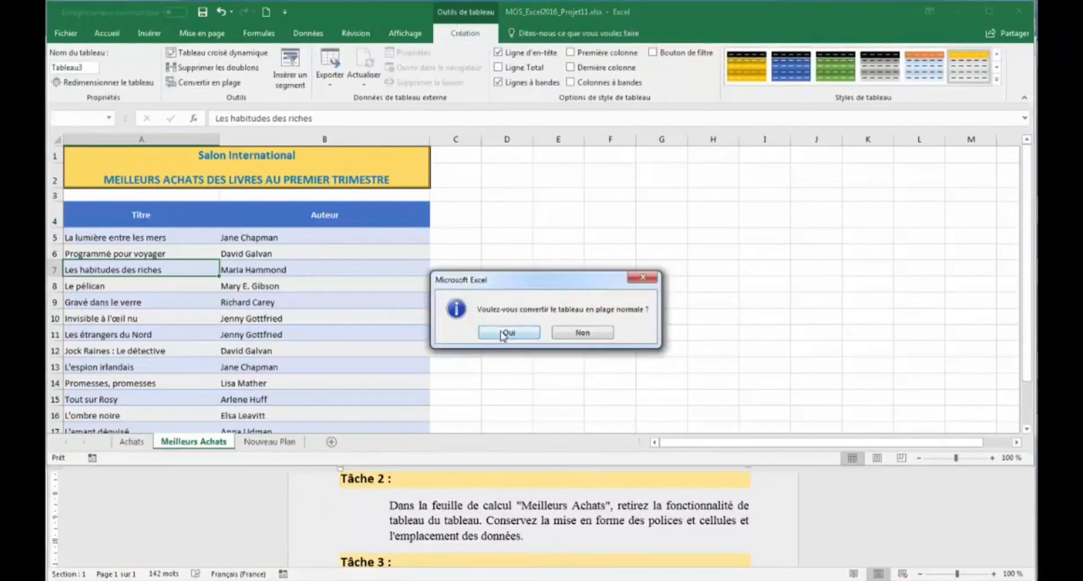
{"action": "left_click", "coordinate": [504, 336]}
- Bring up the Tâche 3 instructions about copying a range to Nouveau Plan in the Word document
{"action": "key", "text": "alt+Tab"}
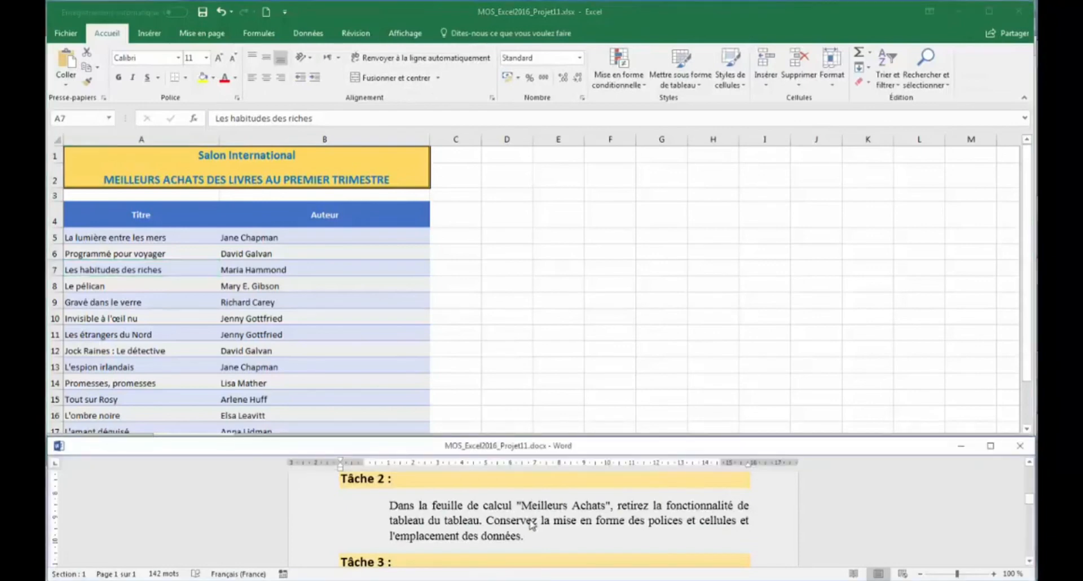
{"action": "key", "text": "Page_Down"}
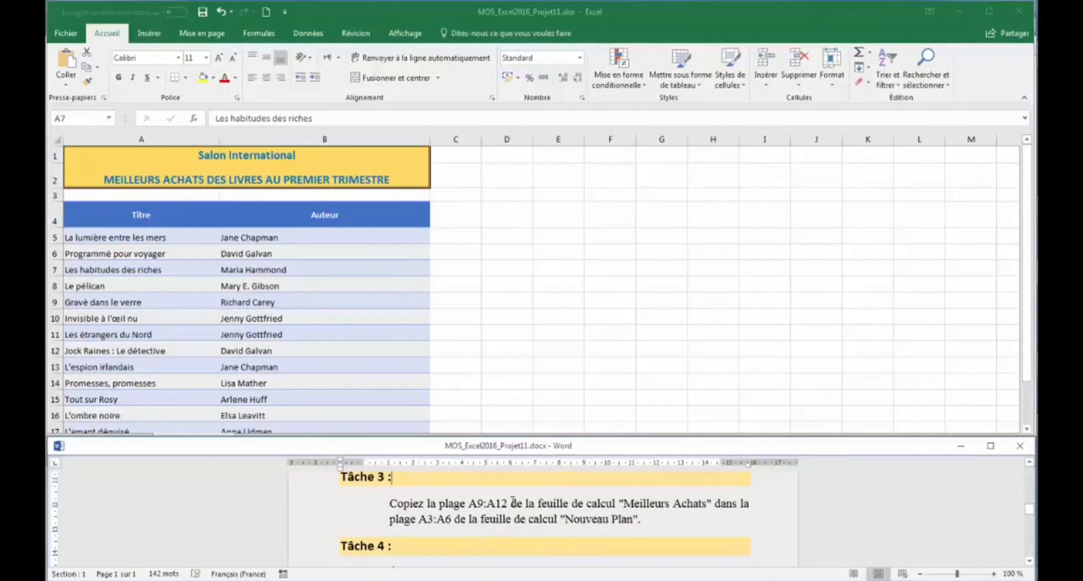
- In Excel, copy the range A9:A12 from the Meilleurs Achats sheet
{"action": "left_click", "coordinate": [136, 265]}
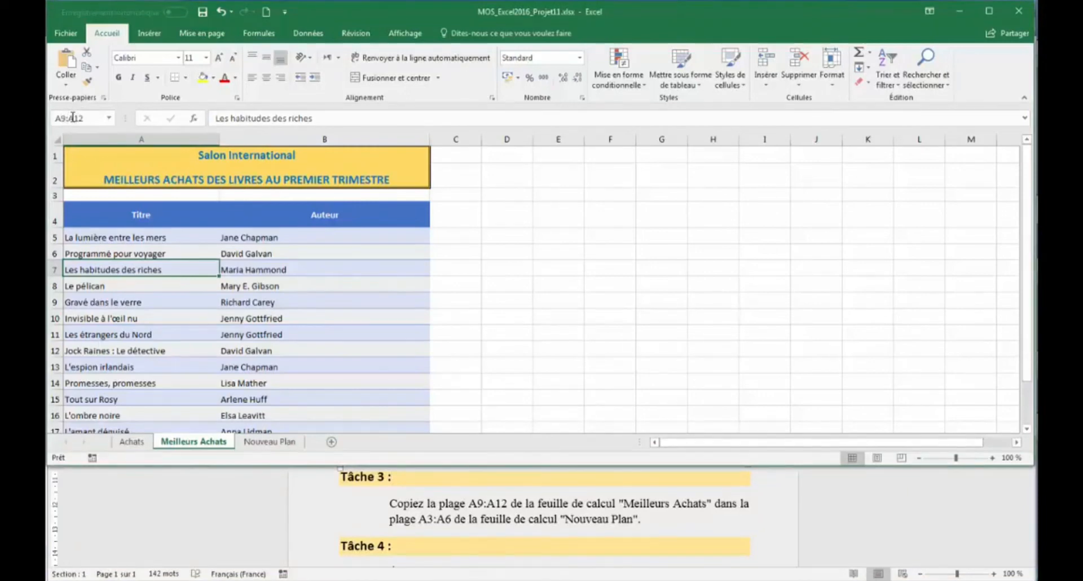
{"action": "key", "text": "Return"}
{"action": "key", "text": "ctrl+c"}
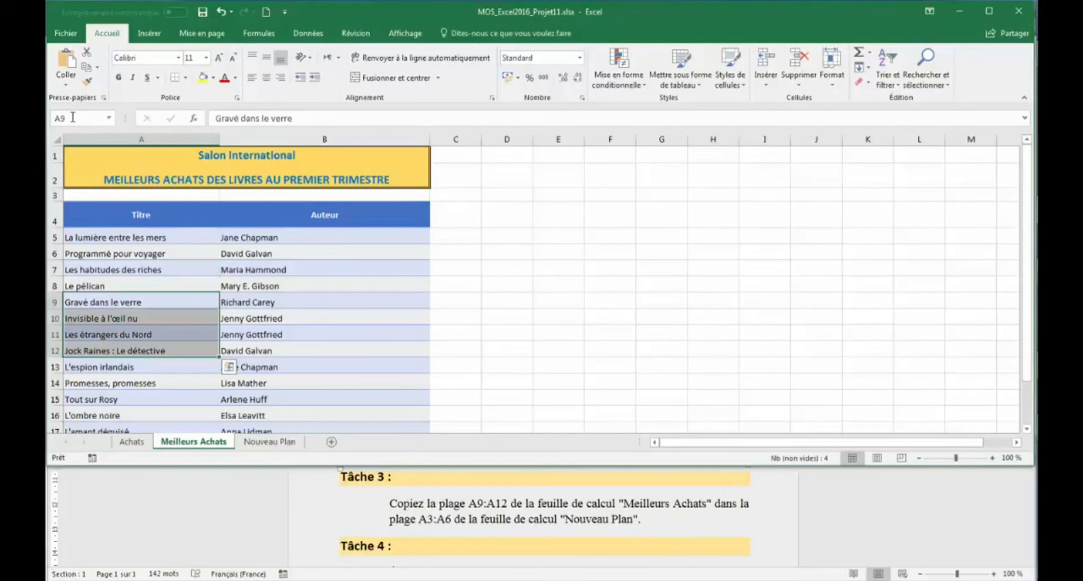
{"action": "right_click", "coordinate": [141, 313]}
{"action": "left_click", "coordinate": [167, 336]}
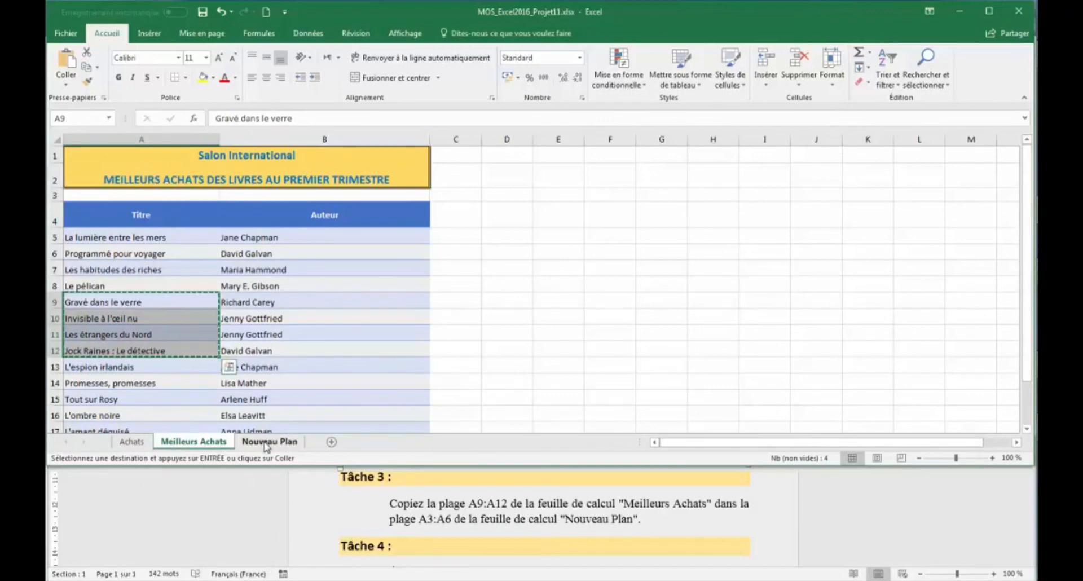
- Paste the copied titles into the range A3:A6 of the Nouveau Plan sheet
{"action": "left_click", "coordinate": [267, 445]}
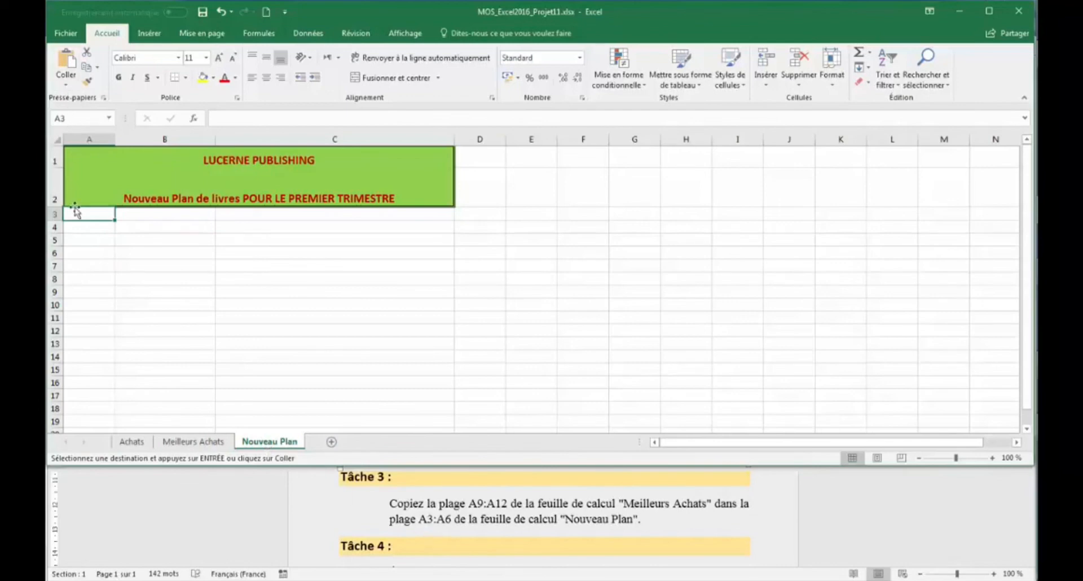
{"action": "left_click_drag", "start_coordinate": [79, 213], "coordinate": [77, 251]}
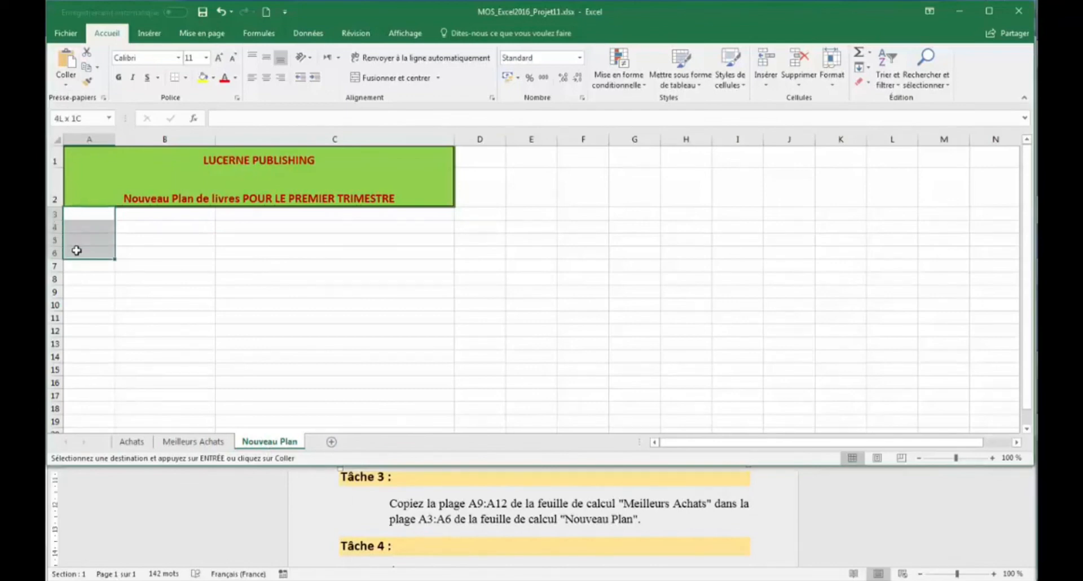
{"action": "key", "text": "ctrl+v"}
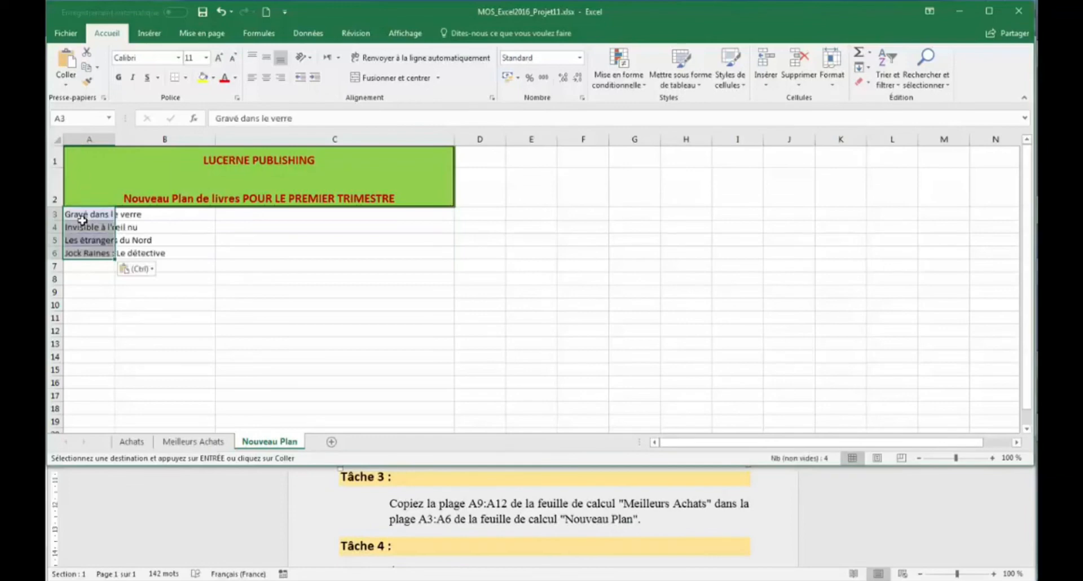
{"action": "left_click", "coordinate": [200, 283]}
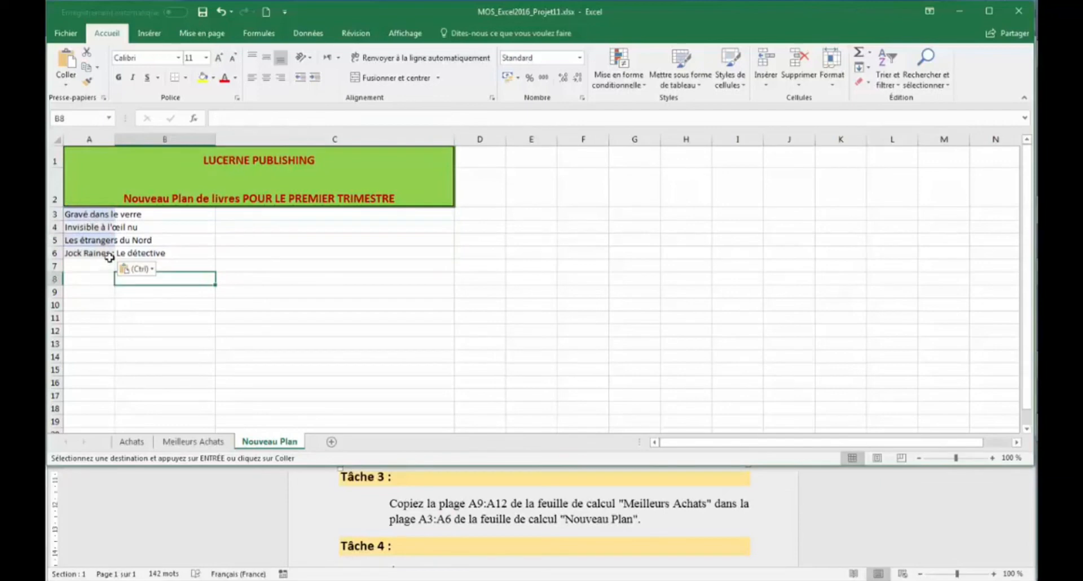
- Bring up the Tâche 4 chart instructions in Word and open the Achats sheet in Excel
{"action": "left_click", "coordinate": [524, 533]}
{"action": "scroll", "coordinate": [522, 533], "scroll_direction": "down", "scroll_amount": 3}
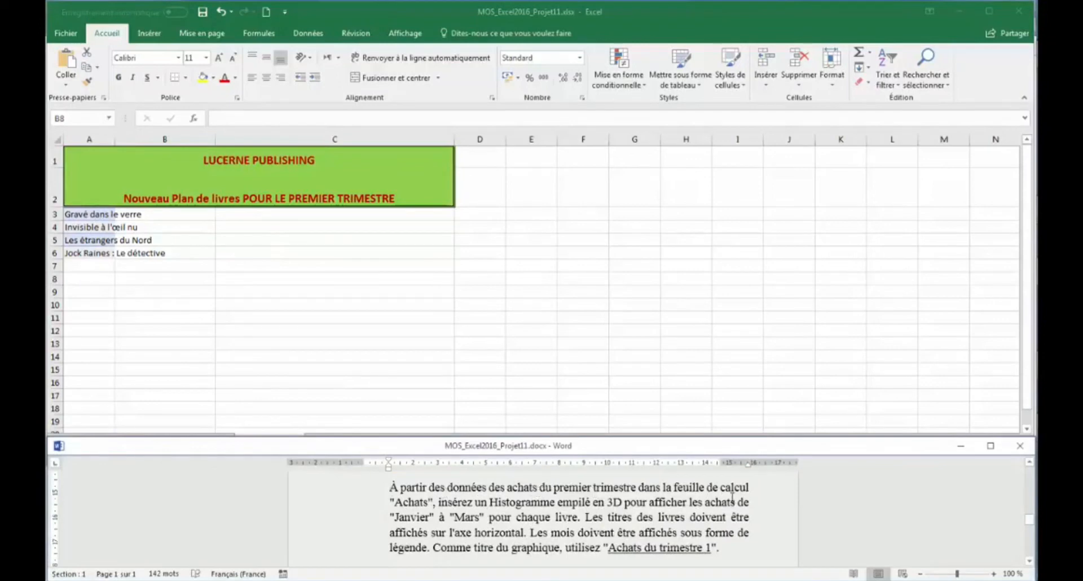
{"action": "left_click", "coordinate": [199, 321]}
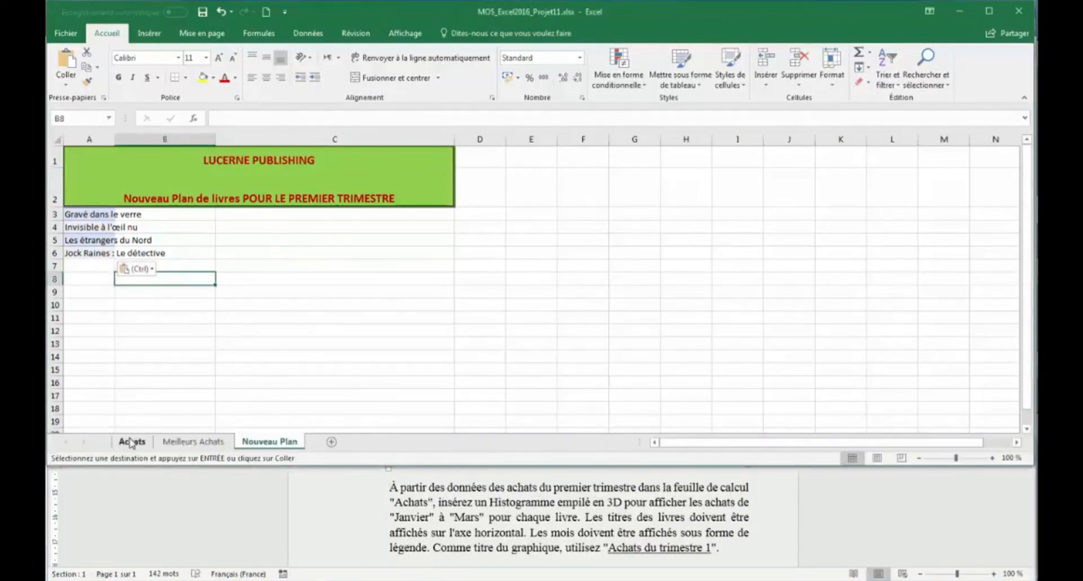
{"action": "left_click", "coordinate": [132, 441]}
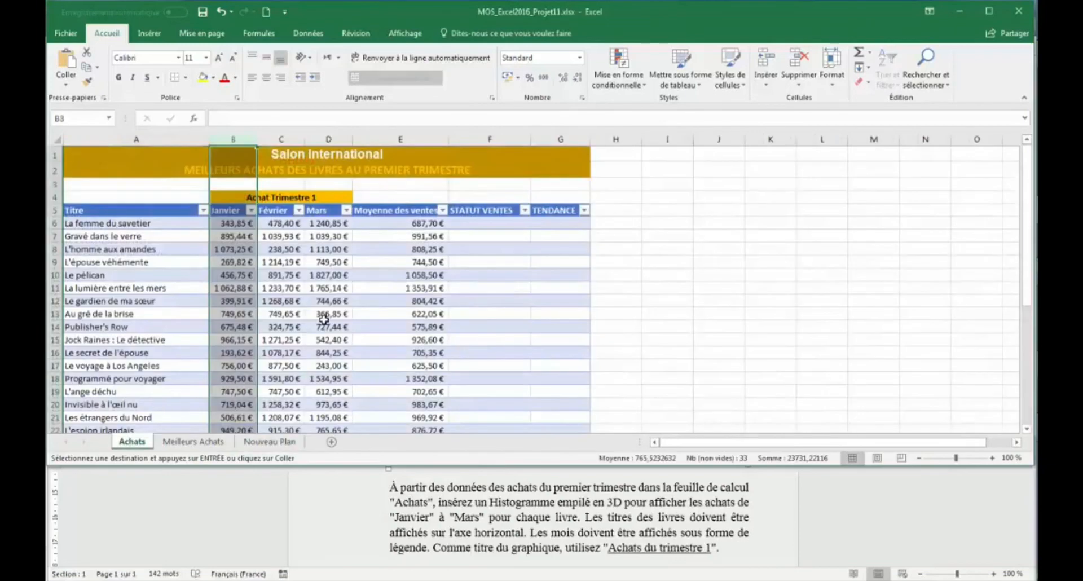
{"action": "left_click", "coordinate": [324, 320]}
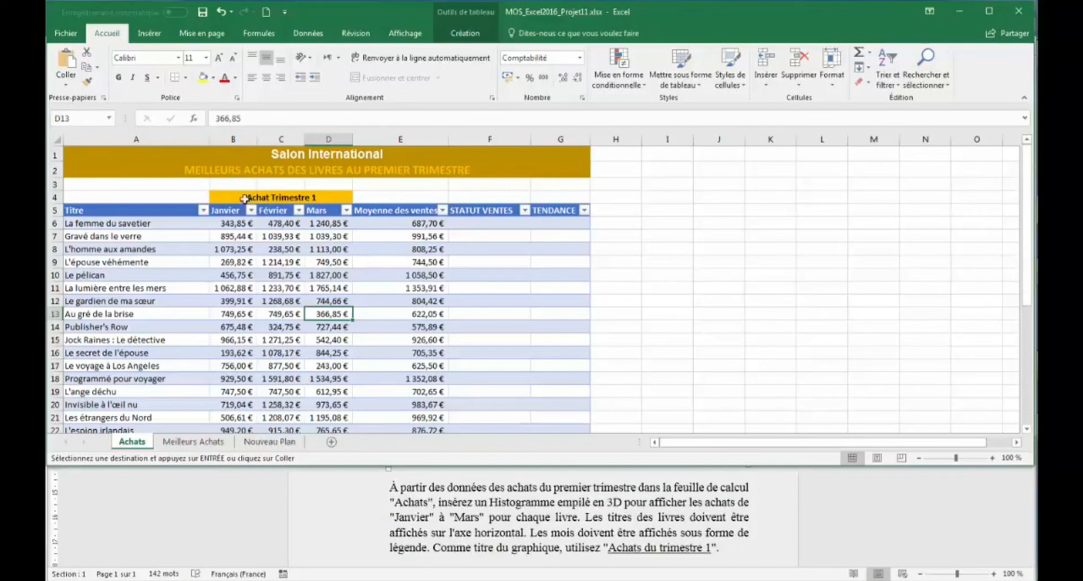
{"action": "left_click", "coordinate": [718, 232]}
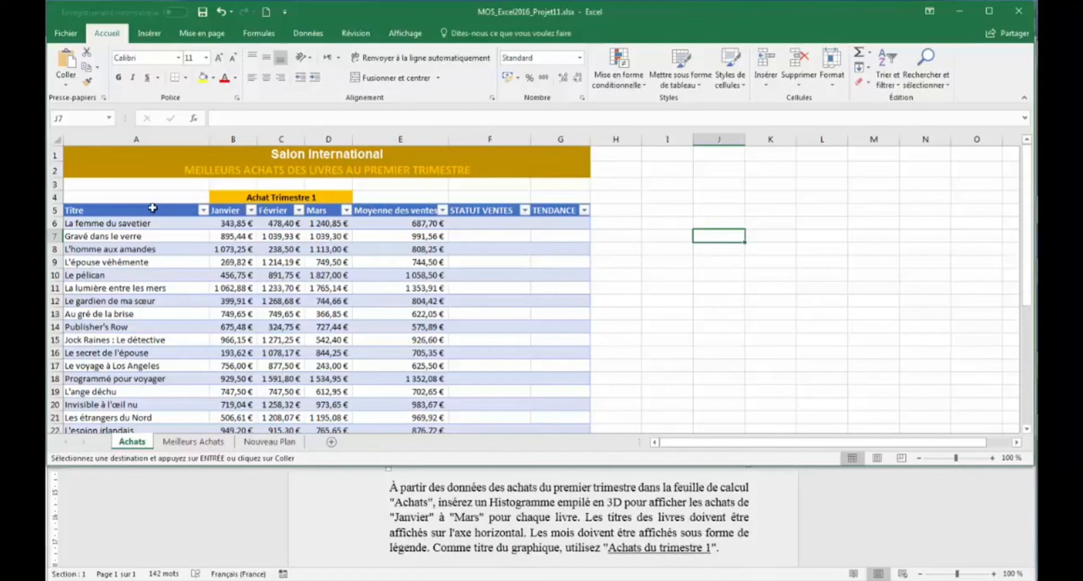
- Insert a Histogramme empilé 3D chart from the Titre to Mars columns including headers, and place it to the right of the Achats table
{"action": "left_click", "coordinate": [202, 207]}
{"action": "left_click_drag", "start_coordinate": [202, 208], "coordinate": [282, 207]}
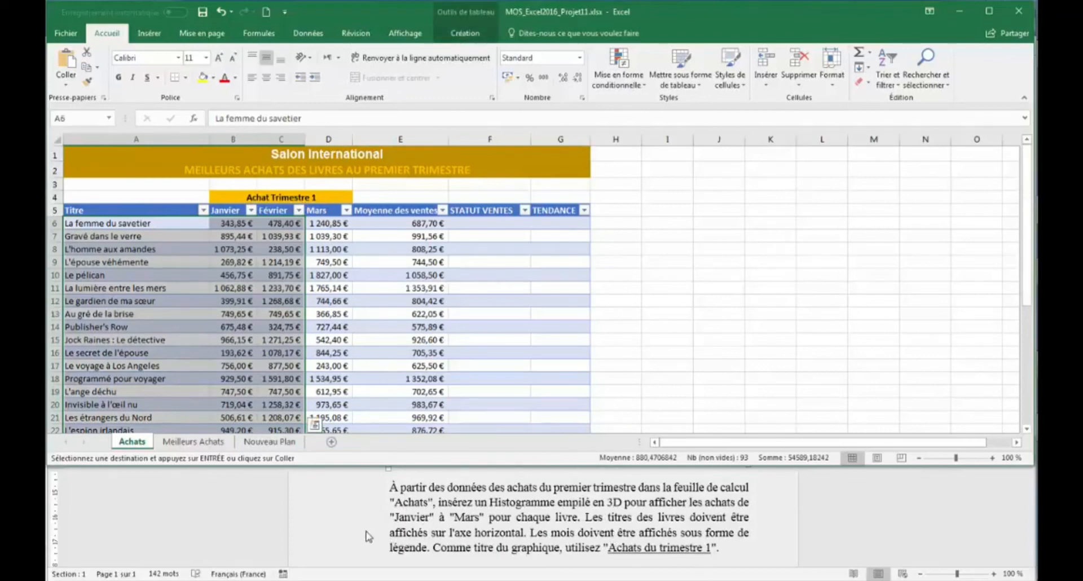
{"action": "left_click_drag", "start_coordinate": [136, 210], "coordinate": [308, 212]}
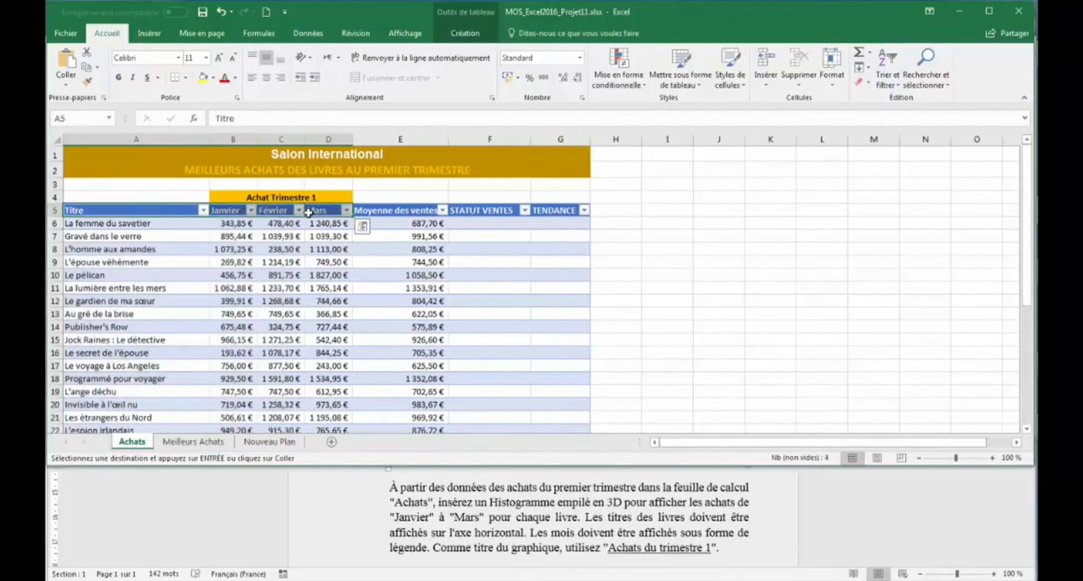
{"action": "key", "text": "ctrl+shift+Down"}
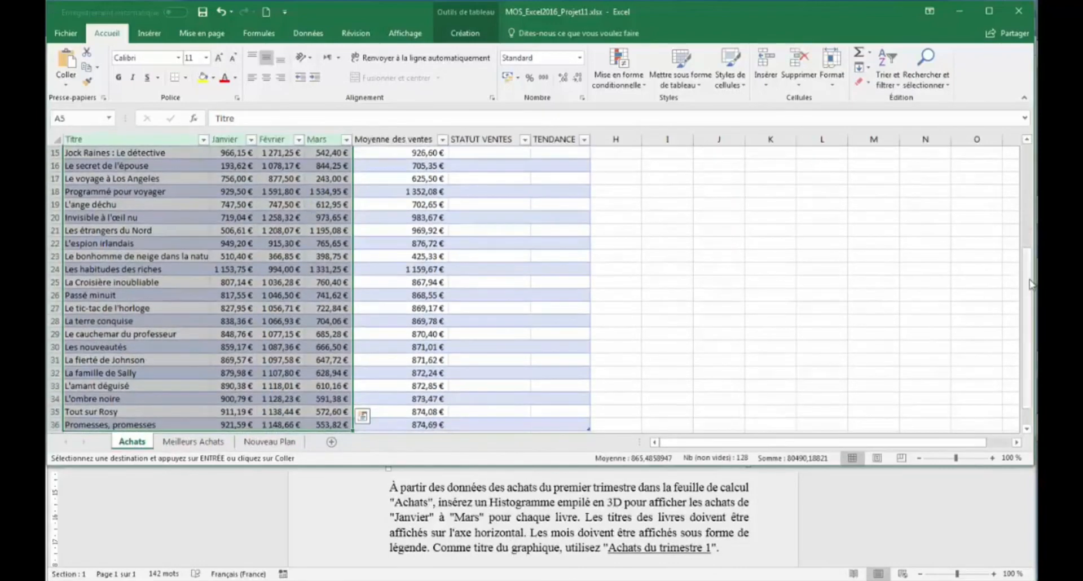
{"action": "left_click_drag", "start_coordinate": [1025, 274], "coordinate": [1025, 164]}
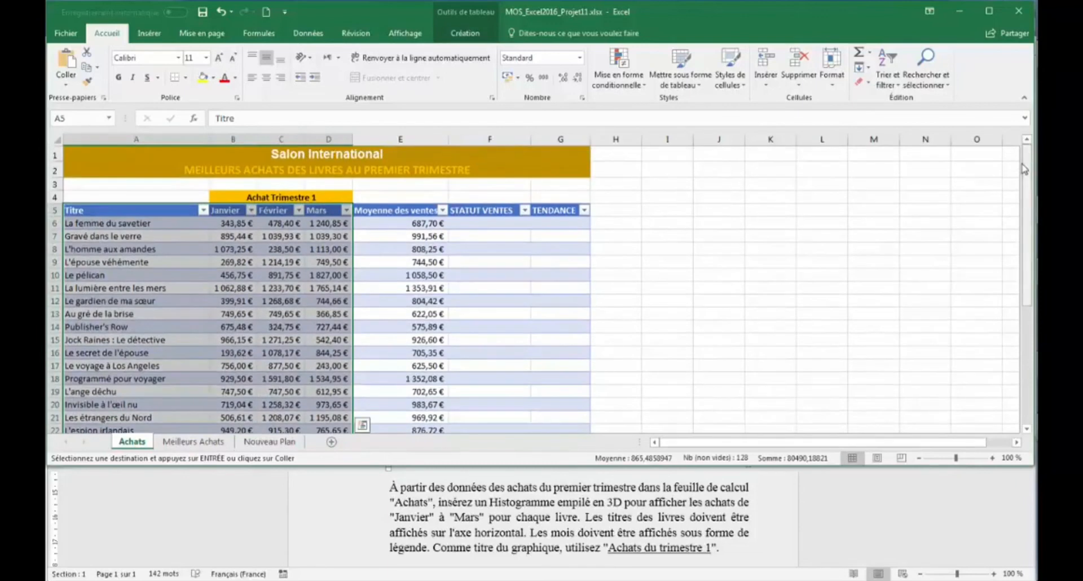
{"action": "left_click", "coordinate": [149, 33]}
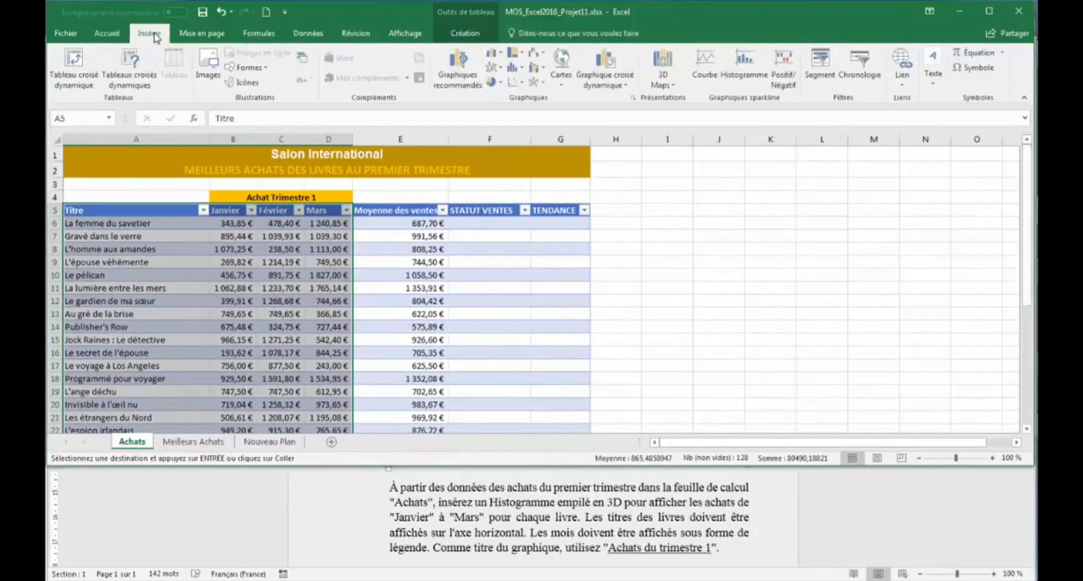
{"action": "left_click", "coordinate": [493, 54]}
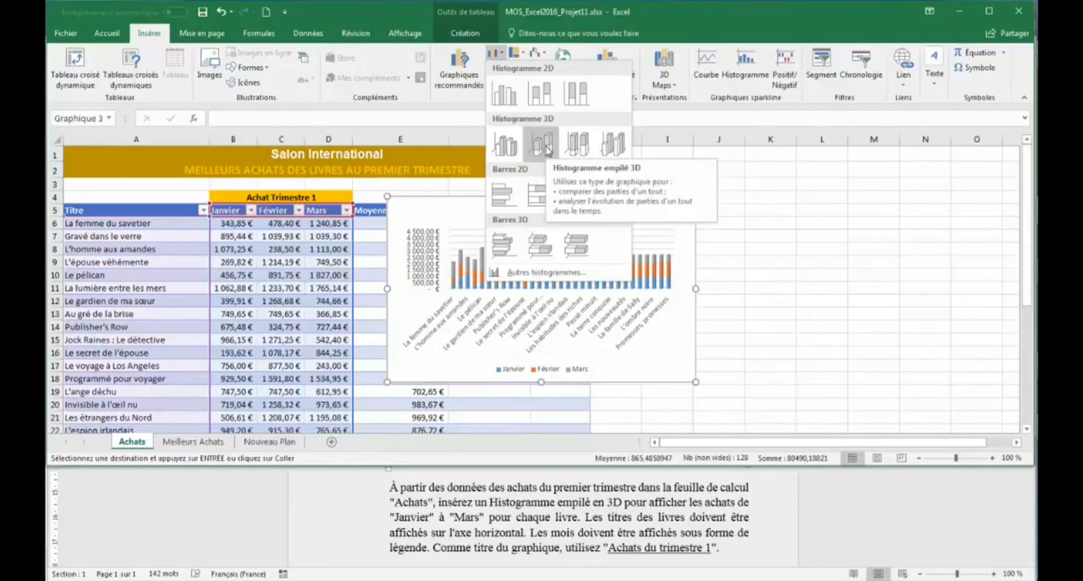
{"action": "left_click", "coordinate": [546, 148]}
{"action": "left_click_drag", "start_coordinate": [601, 198], "coordinate": [877, 199]}
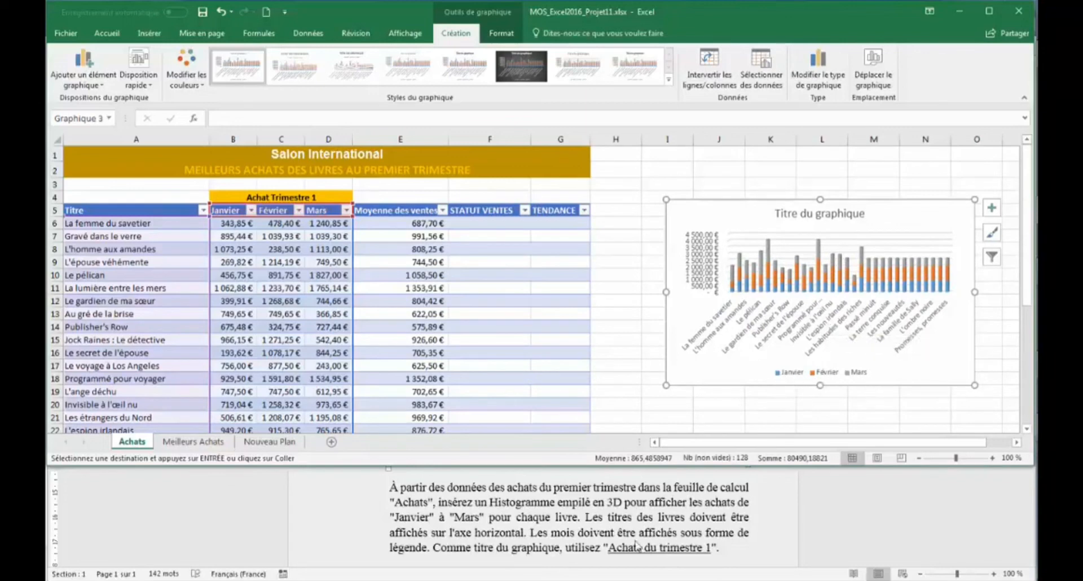
- Copy "Achats du trimestre 1" from the Word instructions and use it as the Excel chart's title, keeping text only
{"action": "left_click", "coordinate": [612, 546]}
{"action": "left_click_drag", "start_coordinate": [612, 546], "coordinate": [711, 543]}
{"action": "key", "text": "ctrl+c"}
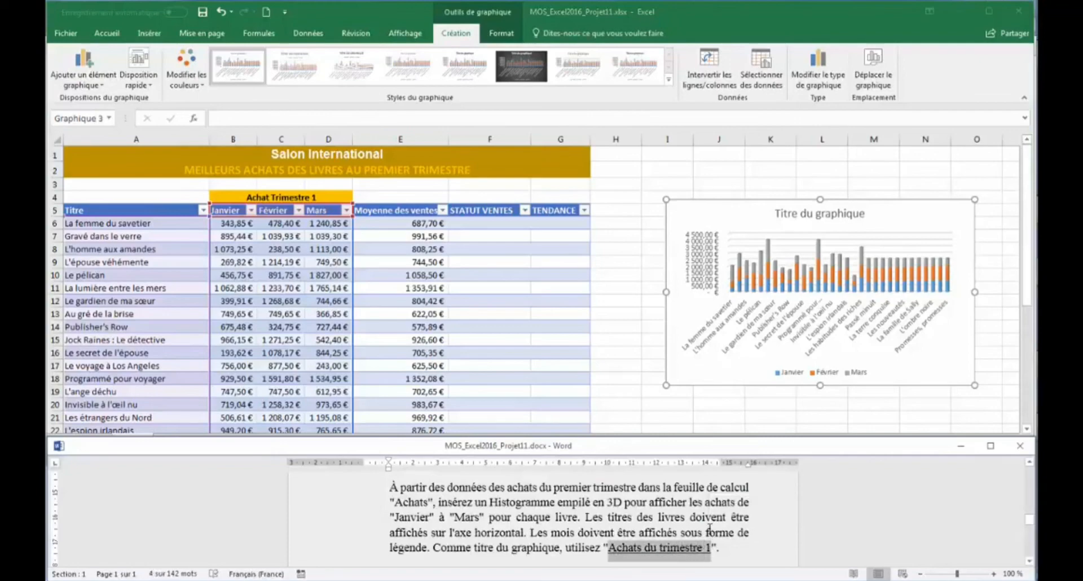
{"action": "left_click", "coordinate": [833, 219]}
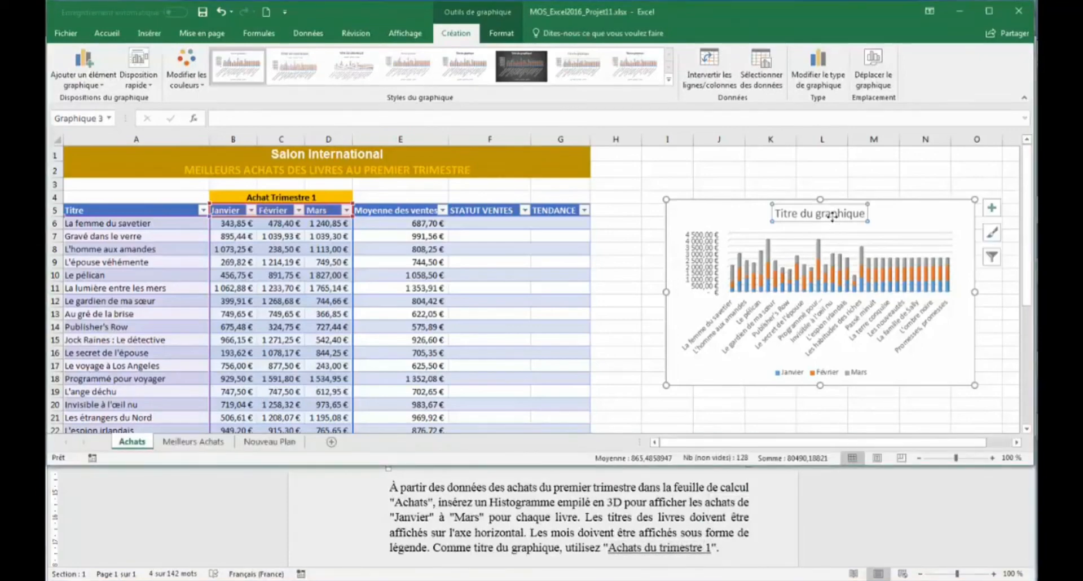
{"action": "triple_click", "coordinate": [833, 217]}
{"action": "triple_click", "coordinate": [833, 217]}
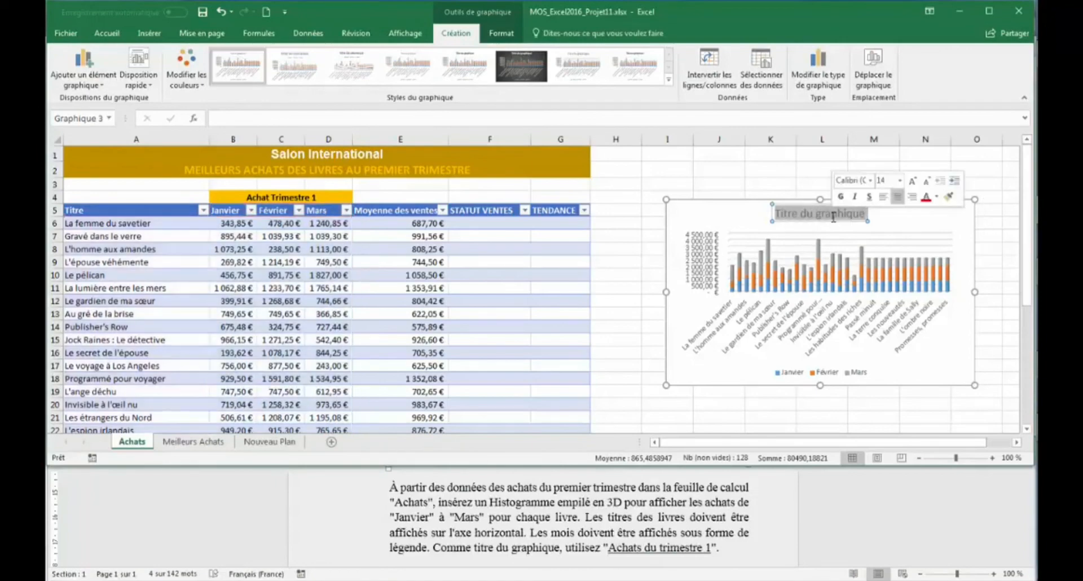
{"action": "double_click", "coordinate": [833, 217]}
{"action": "triple_click", "coordinate": [832, 216]}
{"action": "key", "text": "ctrl+v"}
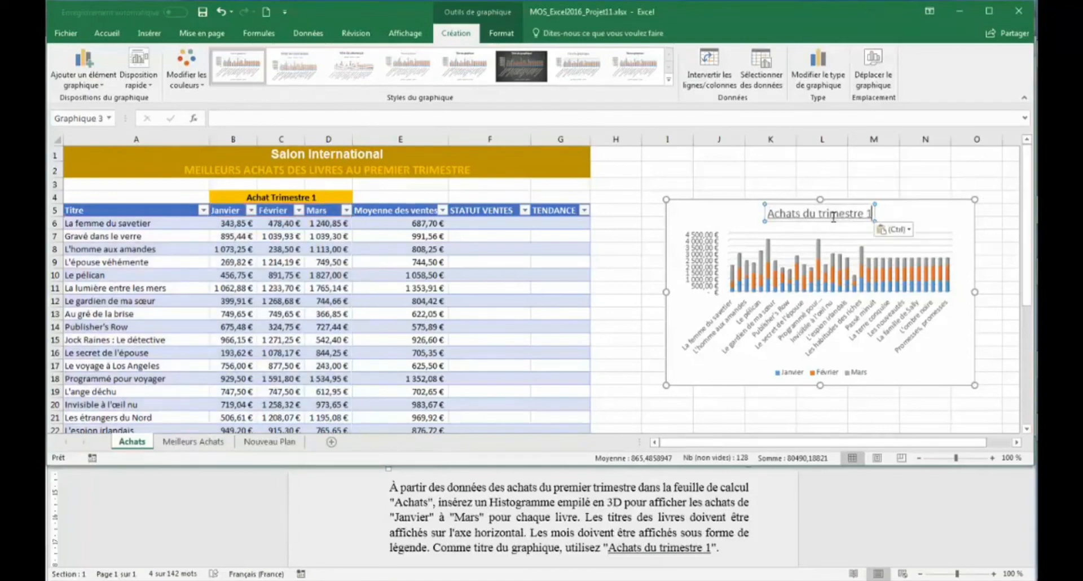
{"action": "left_click", "coordinate": [906, 230]}
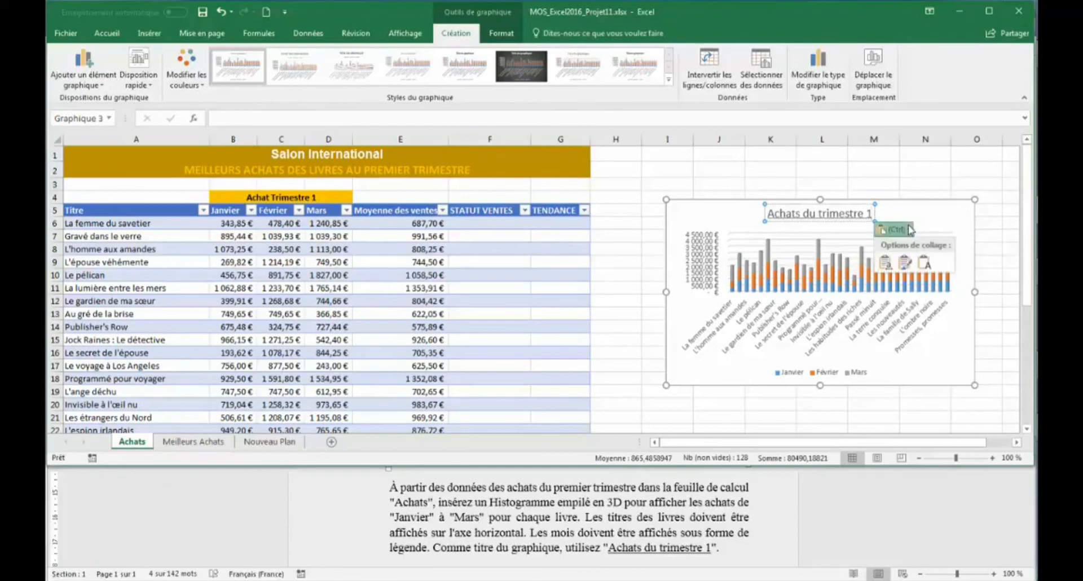
{"action": "left_click", "coordinate": [926, 264]}
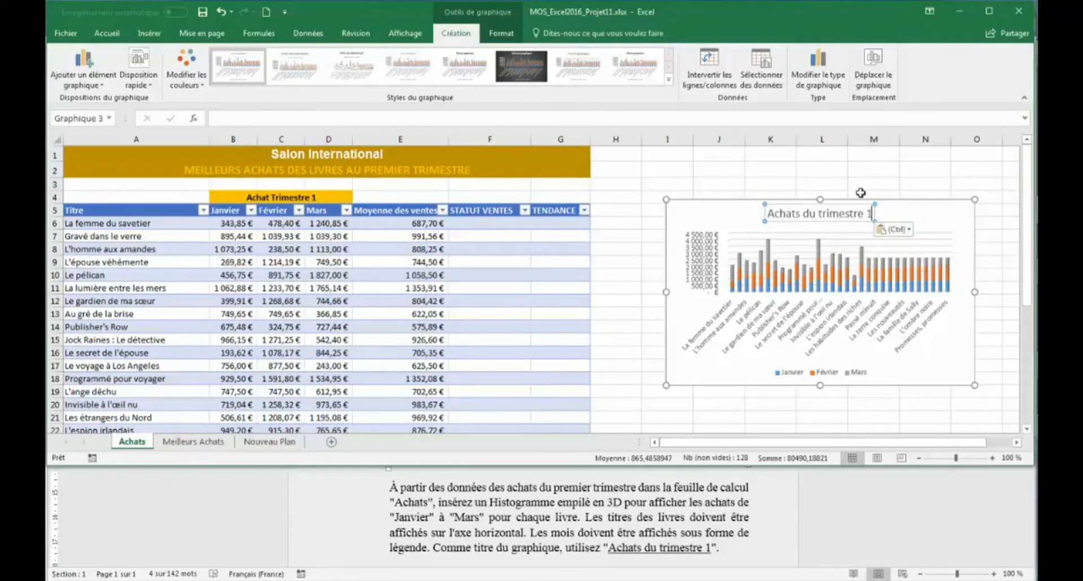
- Bring up the Tâche 1 instructions about masking the CODE ouvrier values in the Projet 12 Word document
{"action": "left_click", "coordinate": [657, 508]}
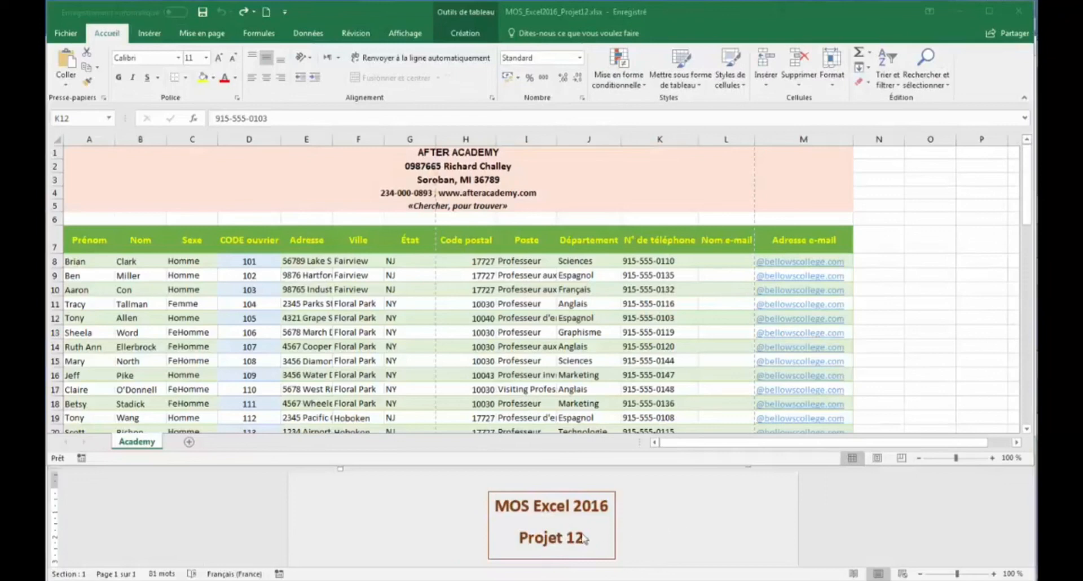
{"action": "left_click", "coordinate": [676, 515]}
{"action": "scroll", "coordinate": [676, 515], "scroll_direction": "down", "scroll_amount": 5}
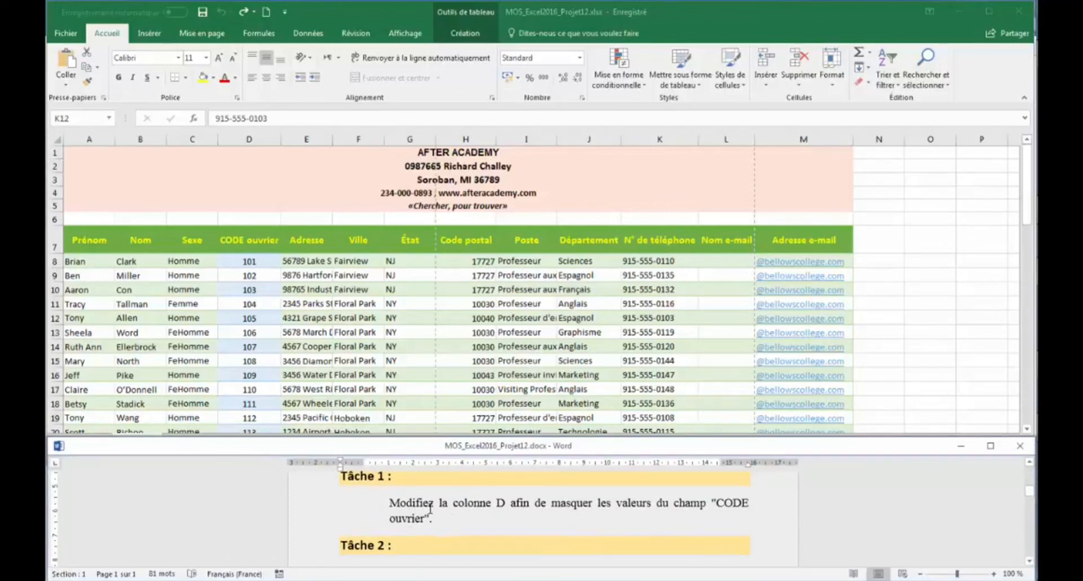
- Hide column D, containing the CODE ouvrier values, on Excel's Academy sheet
{"action": "left_click", "coordinate": [412, 346]}
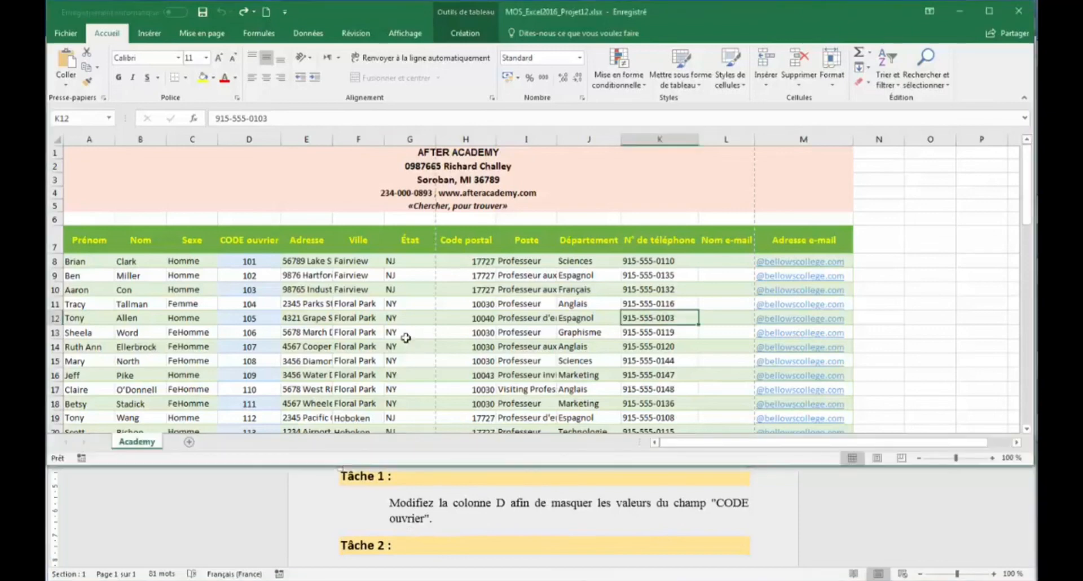
{"action": "left_click", "coordinate": [248, 139]}
{"action": "right_click", "coordinate": [248, 139]}
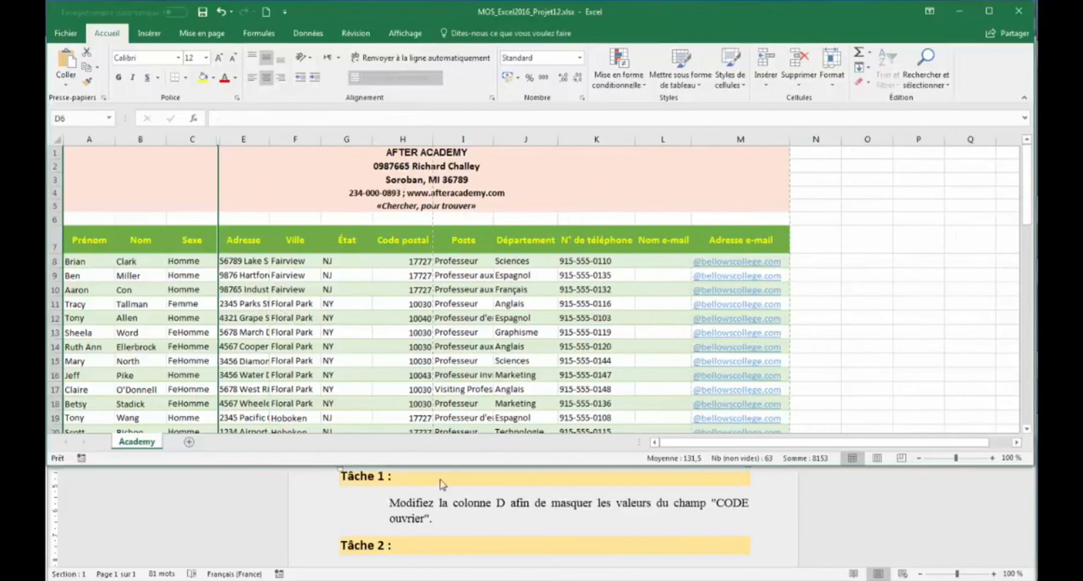
- Consult the Tâche 2 instructions about lowercase first names in Word, and locate column L on Excel's Academy sheet
{"action": "left_click", "coordinate": [424, 525]}
{"action": "scroll", "coordinate": [422, 520], "scroll_direction": "down", "scroll_amount": 2}
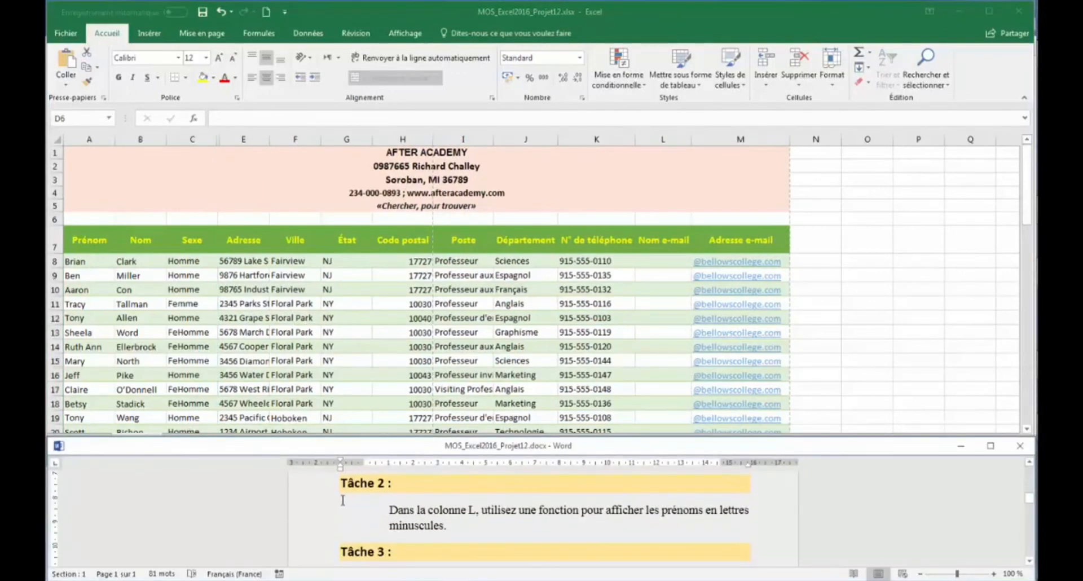
{"action": "left_click", "coordinate": [680, 141]}
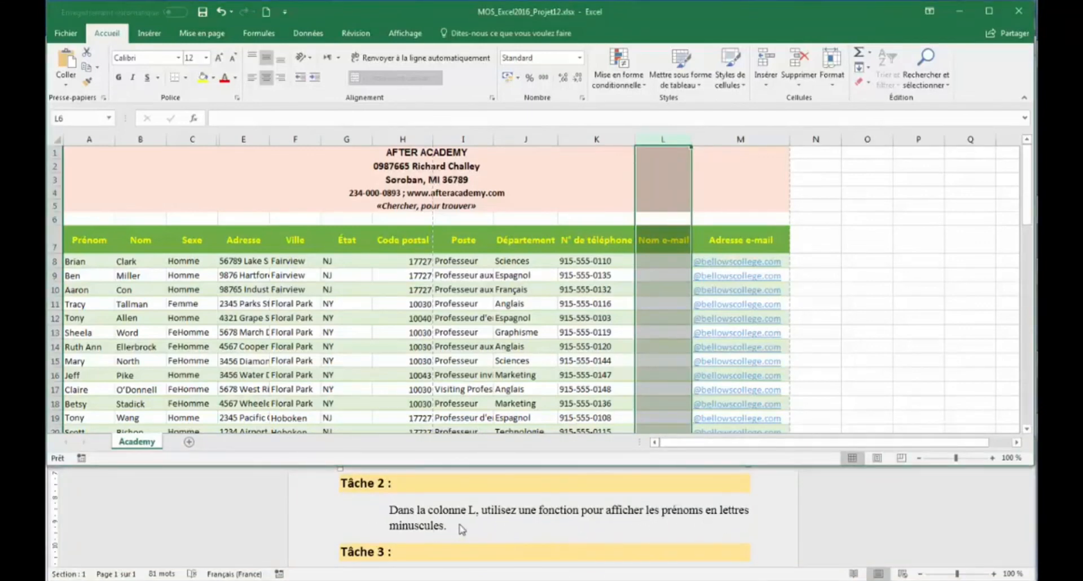
- Fill the Nom e-mail column from L8 with the MINUSCULE function applied to the Prénom column
{"action": "left_click", "coordinate": [657, 263]}
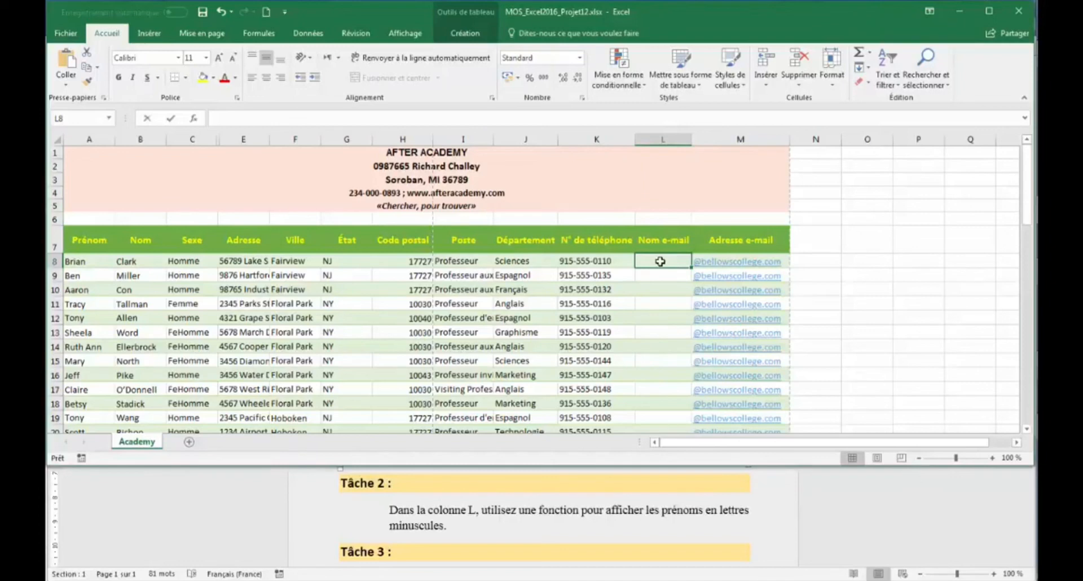
{"action": "type", "text": "=min"}
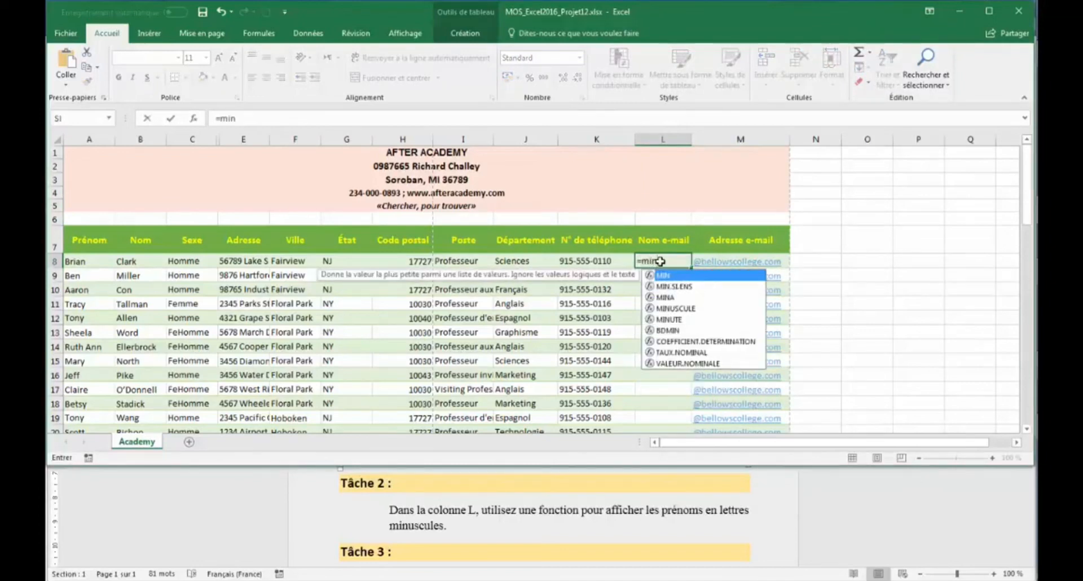
{"action": "double_click", "coordinate": [671, 310]}
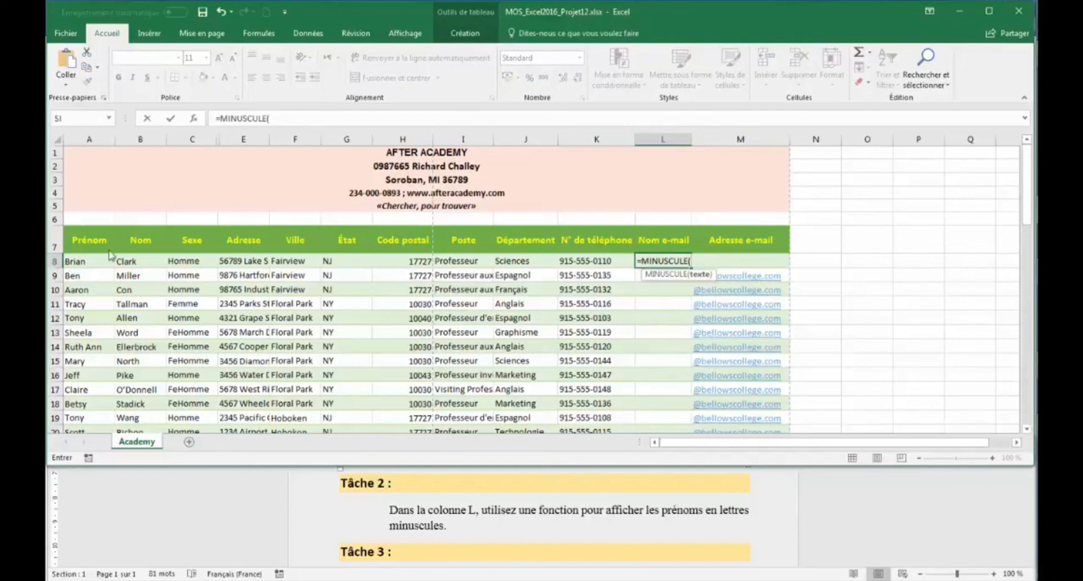
{"action": "left_click", "coordinate": [82, 262]}
{"action": "key", "text": "Return"}
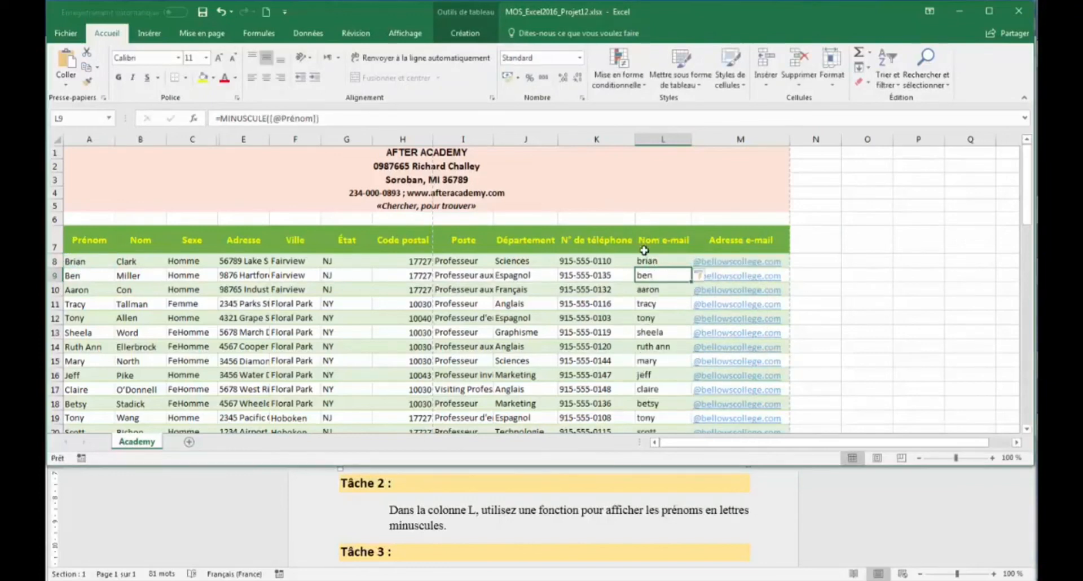
- Consult the Tâche 3 instructions in Word, and delete the contents of the named range Aka_Regional in the Excel workbook
{"action": "left_click", "coordinate": [508, 525]}
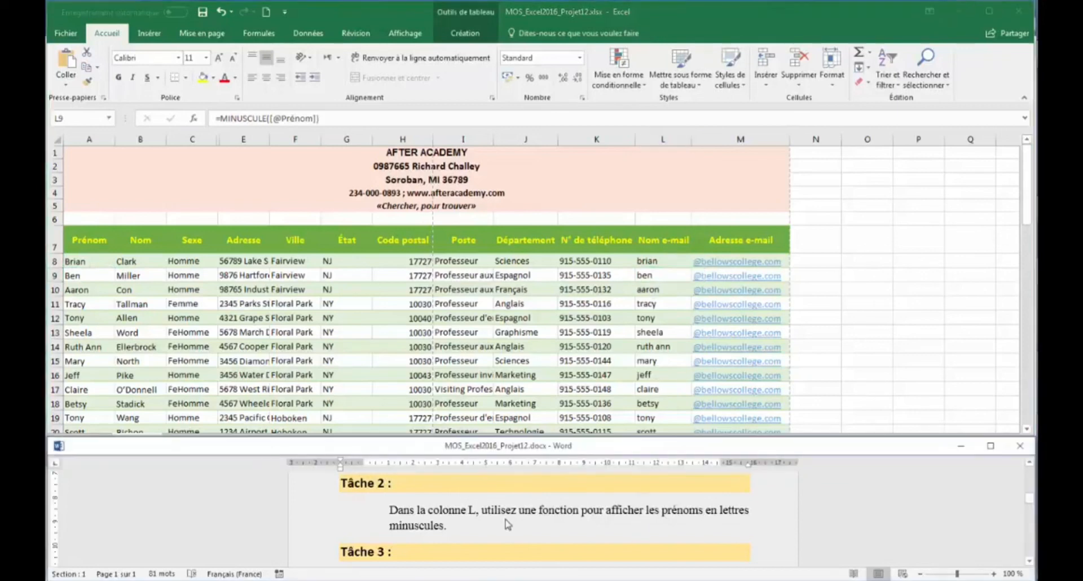
{"action": "scroll", "coordinate": [506, 515], "scroll_direction": "down", "scroll_amount": 2}
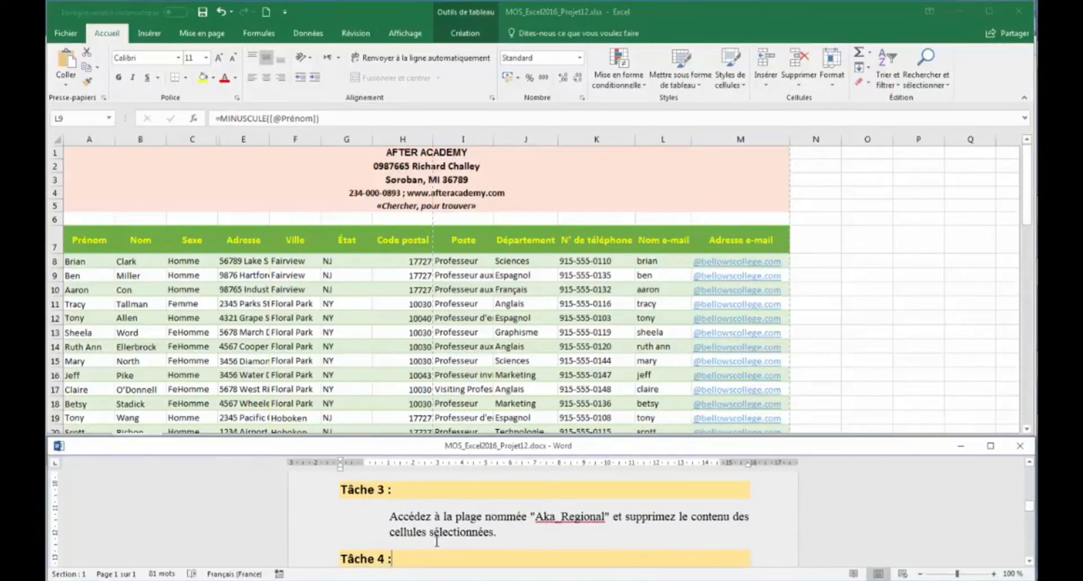
{"action": "left_click", "coordinate": [110, 120]}
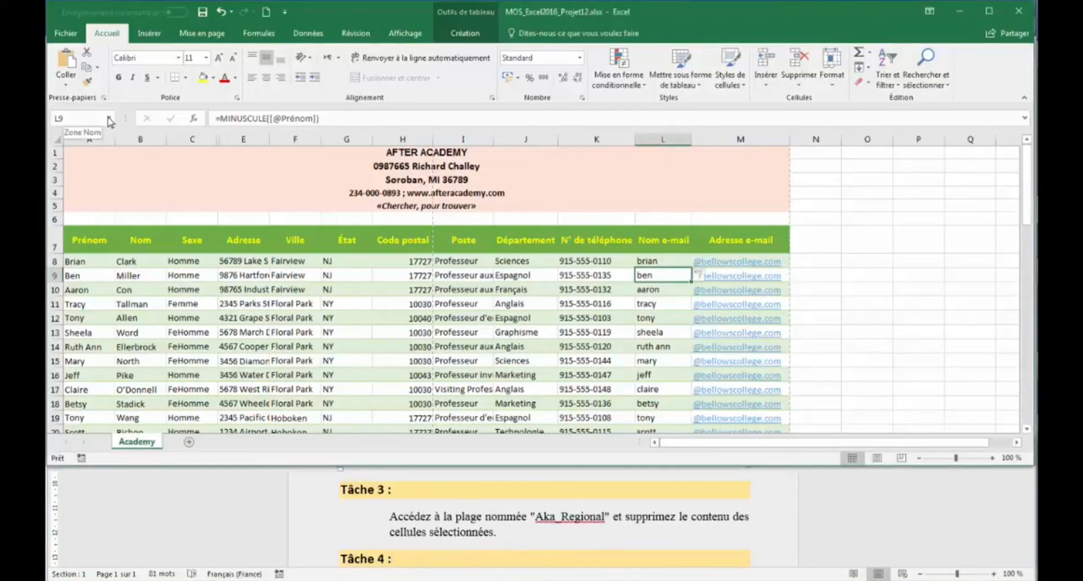
{"action": "left_click", "coordinate": [110, 119]}
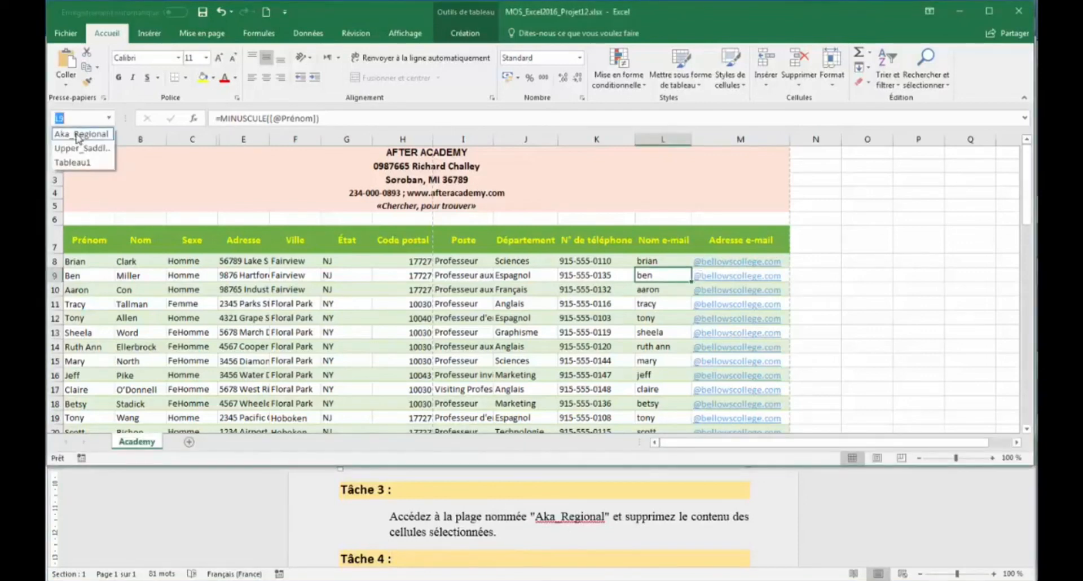
{"action": "left_click", "coordinate": [79, 138]}
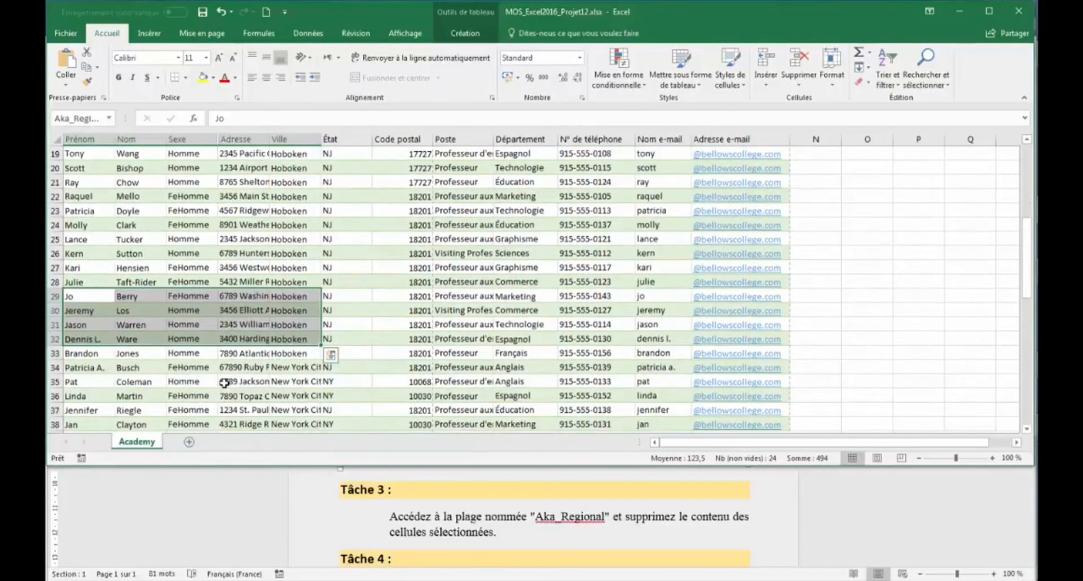
{"action": "key", "text": "Delete"}
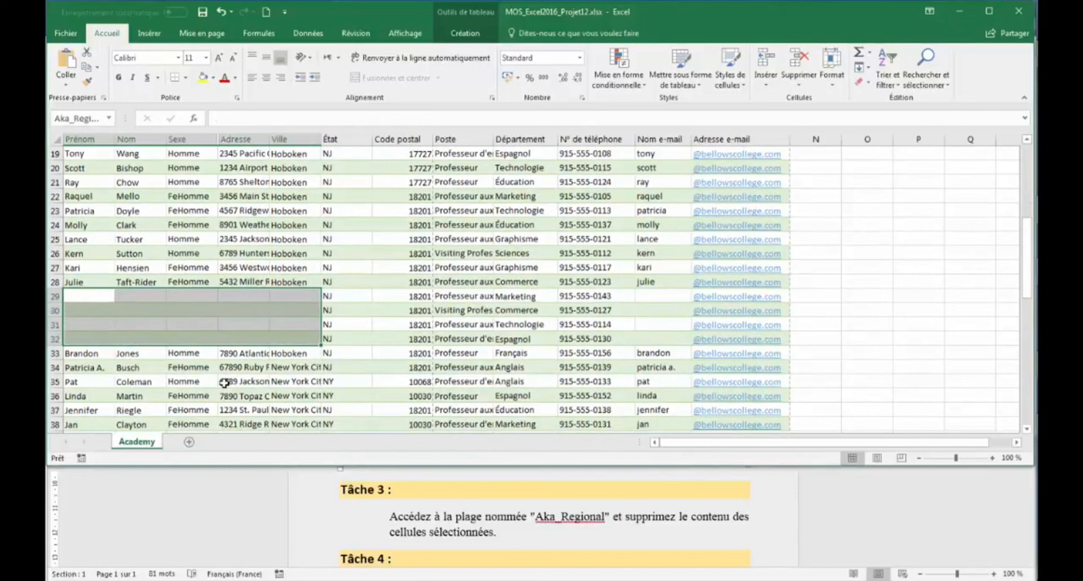
- Consult the Tâche 4 instructions in Word, and set row 7 ($7:$7) of Excel's Academy sheet to repeat at the top of every printed page
{"action": "left_click", "coordinate": [546, 536]}
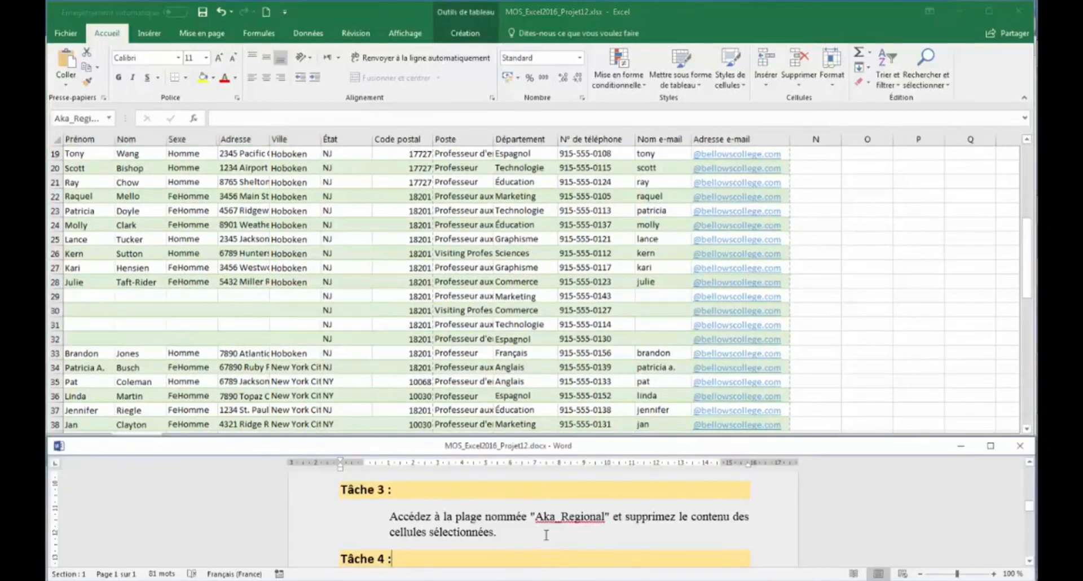
{"action": "scroll", "coordinate": [546, 536], "scroll_direction": "down", "scroll_amount": 2}
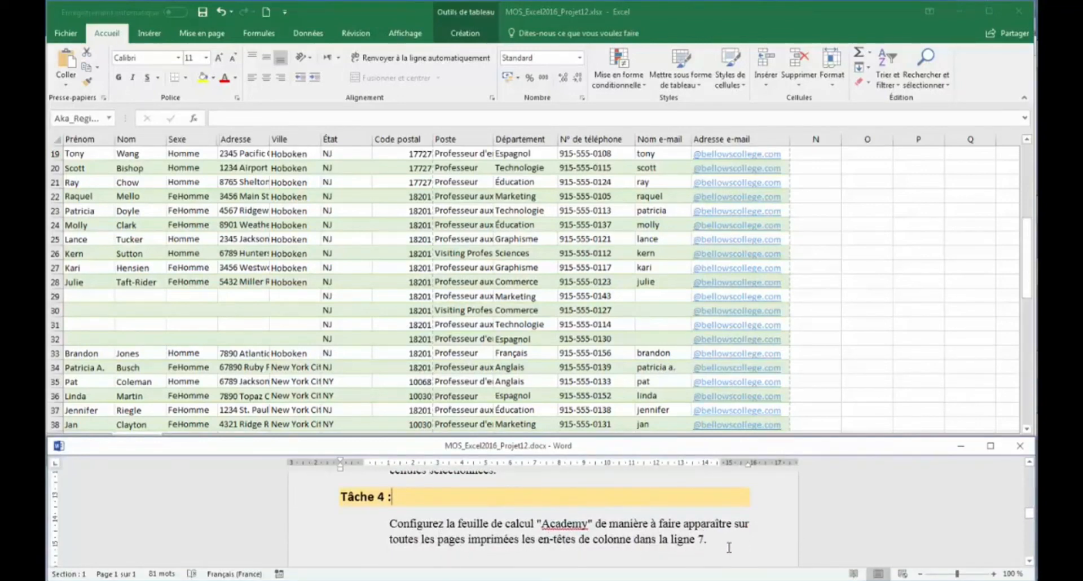
{"action": "left_click", "coordinate": [203, 33]}
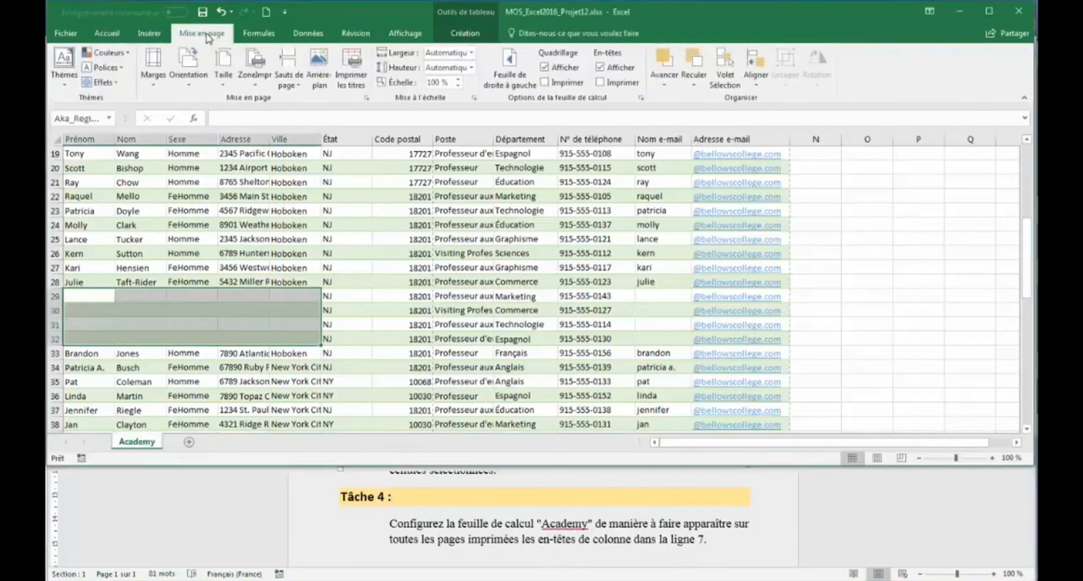
{"action": "left_click", "coordinate": [350, 75]}
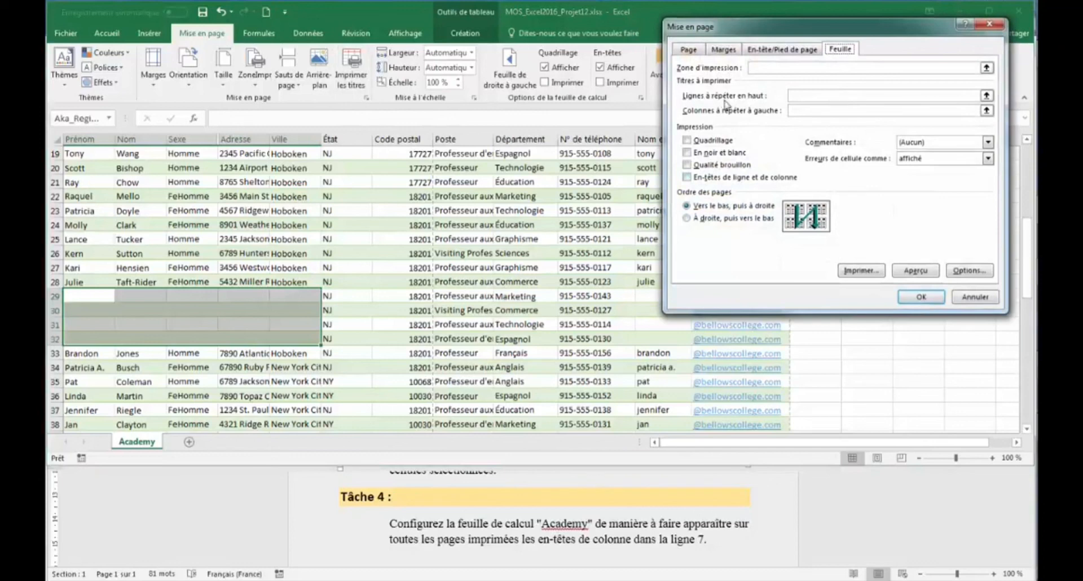
{"action": "left_click", "coordinate": [794, 96]}
{"action": "left_click", "coordinate": [986, 95]}
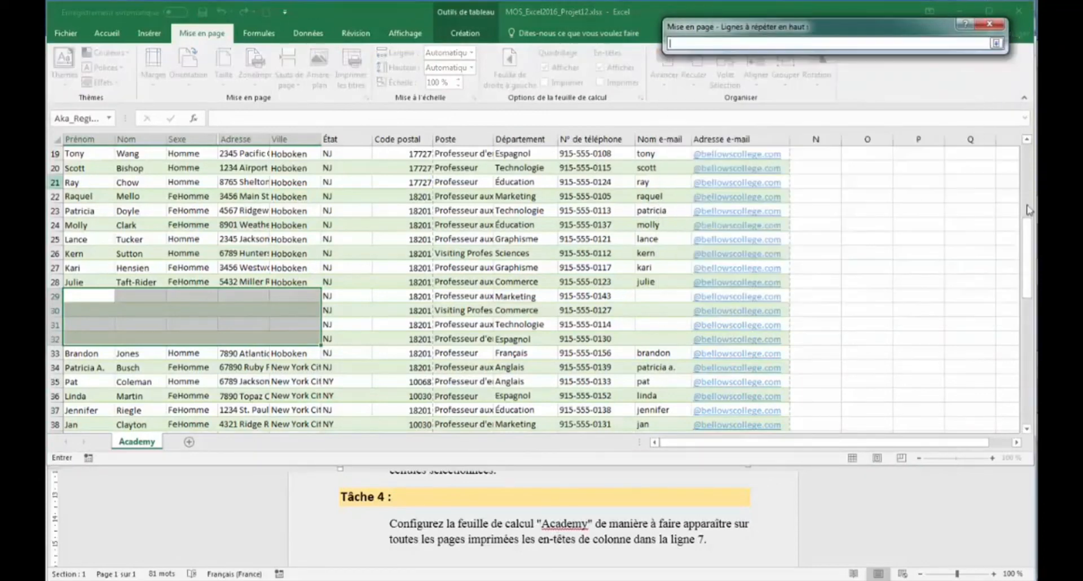
{"action": "left_click_drag", "start_coordinate": [1031, 243], "coordinate": [1030, 169]}
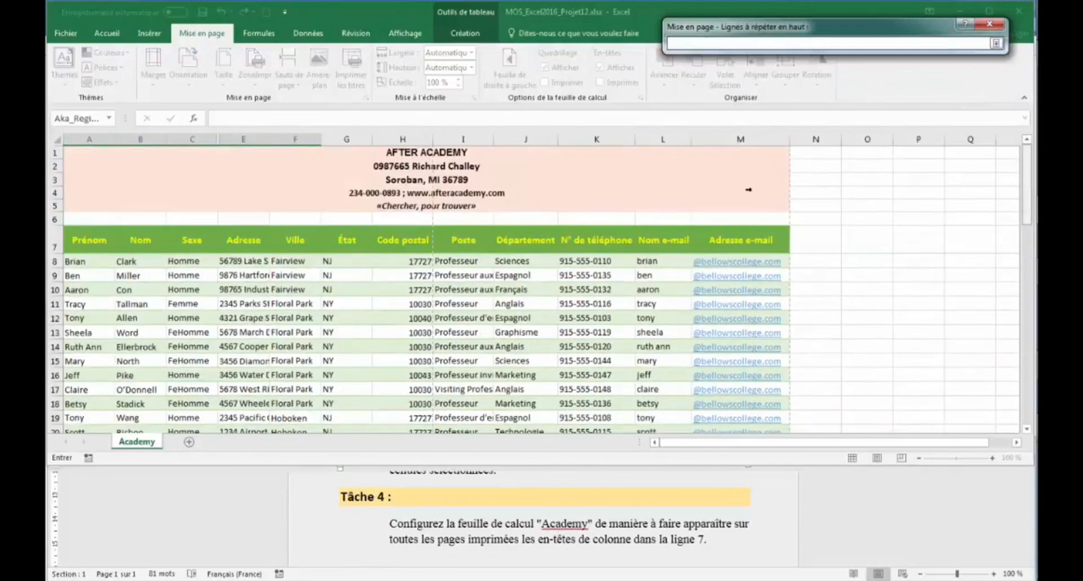
{"action": "left_click", "coordinate": [52, 244]}
{"action": "key", "text": "Return"}
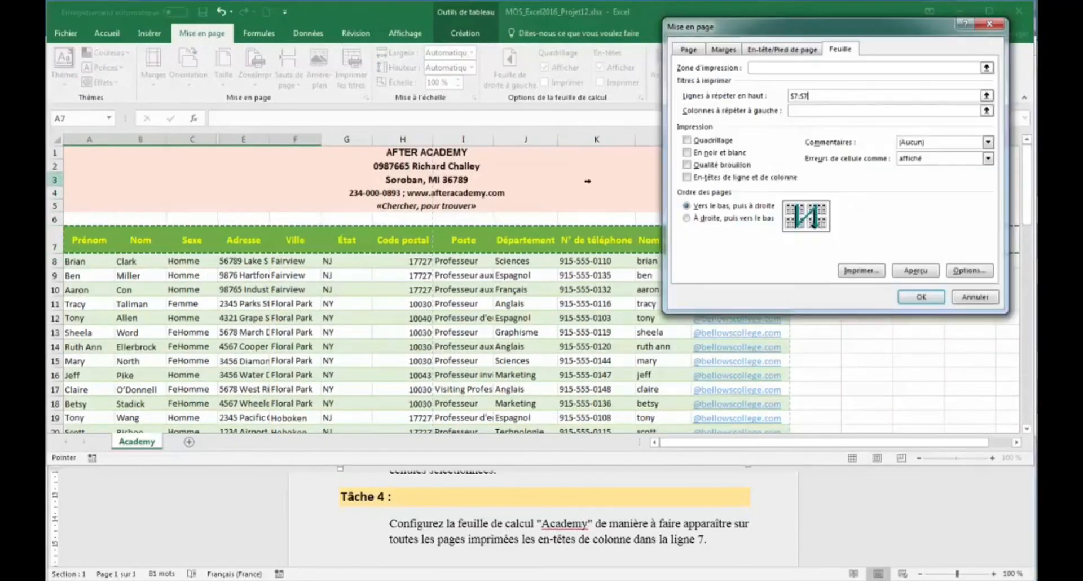
{"action": "left_click", "coordinate": [920, 297]}
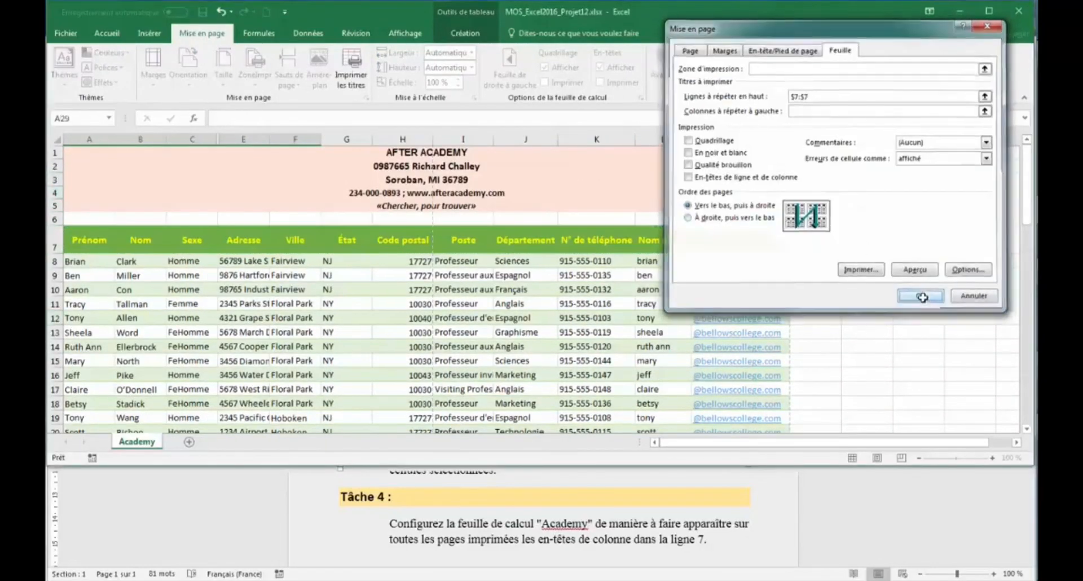